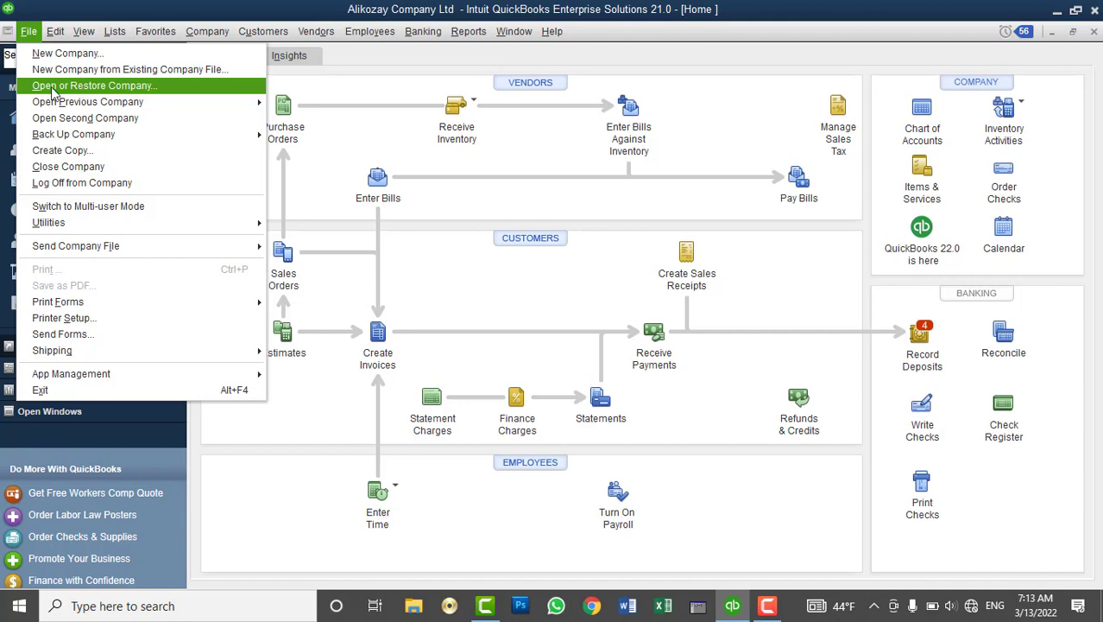
Close the Alikozay company file by starting File > New Company and cancelling its setup
mouse_move(369, 31)
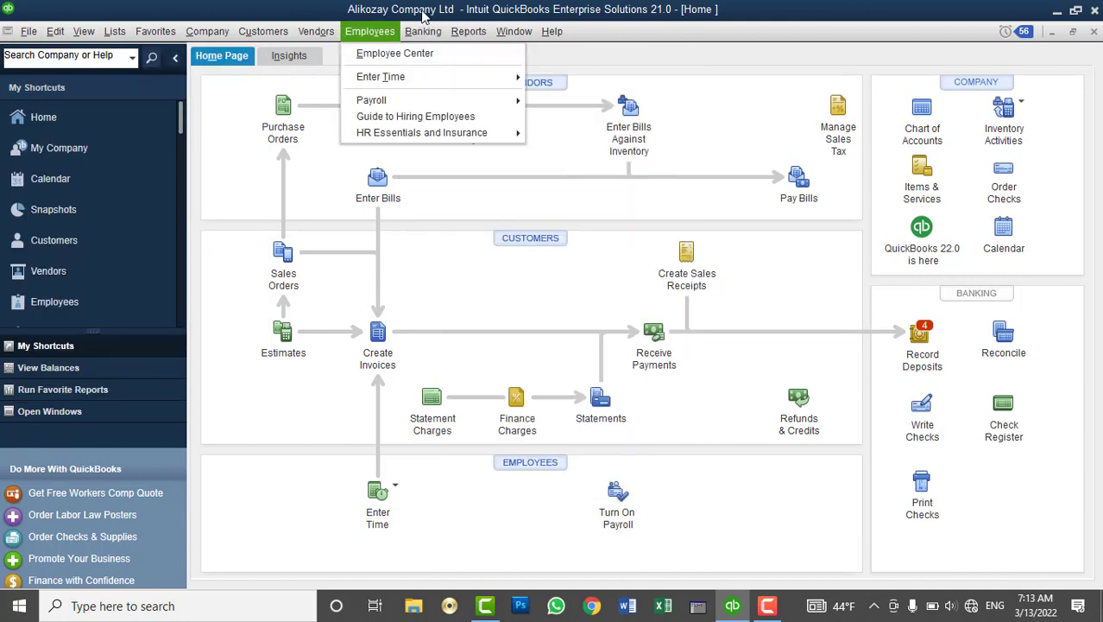
click(35, 32)
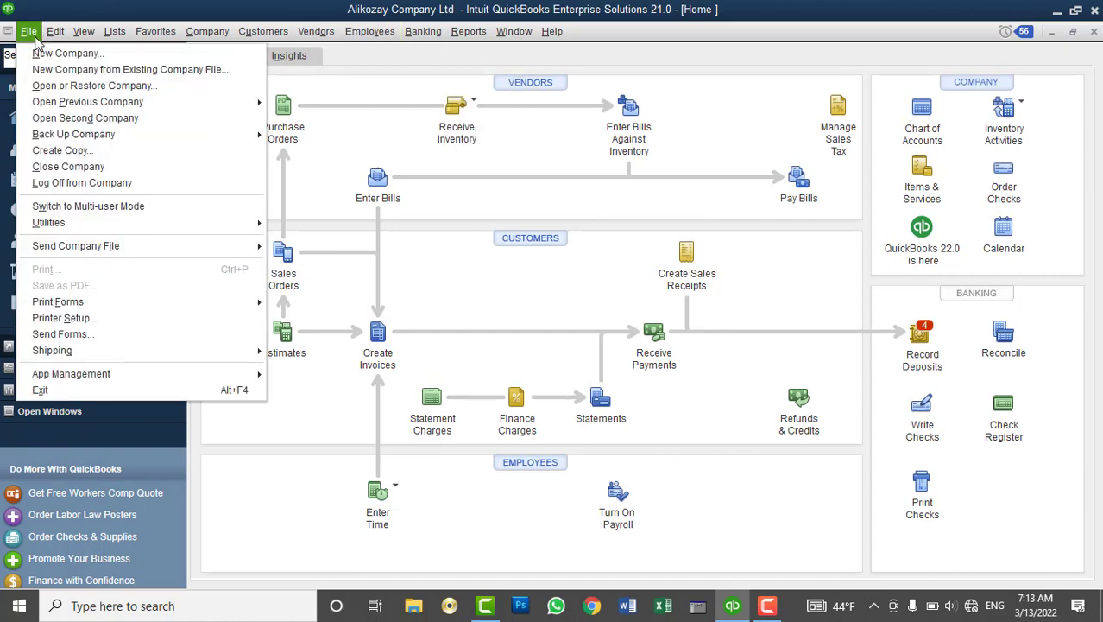
click(26, 54)
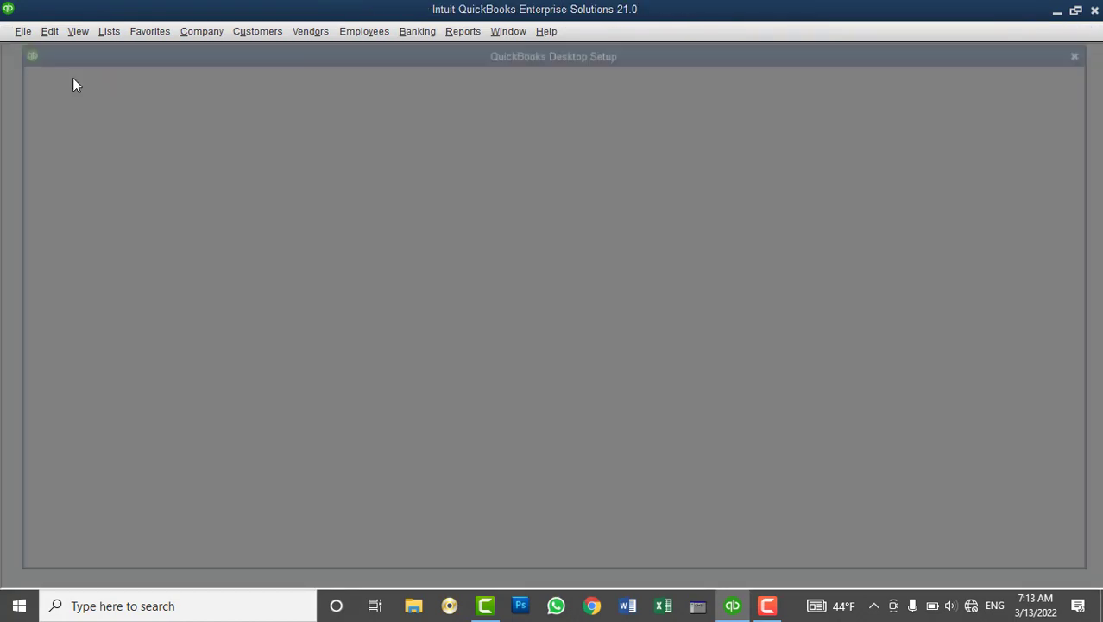
key(Escape)
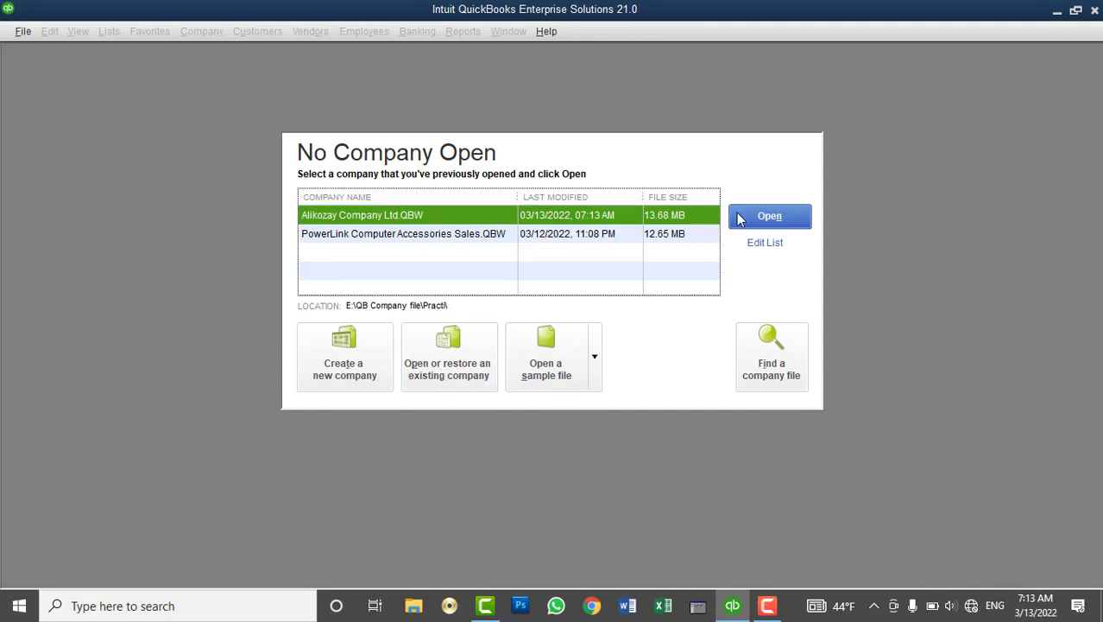
click(459, 359)
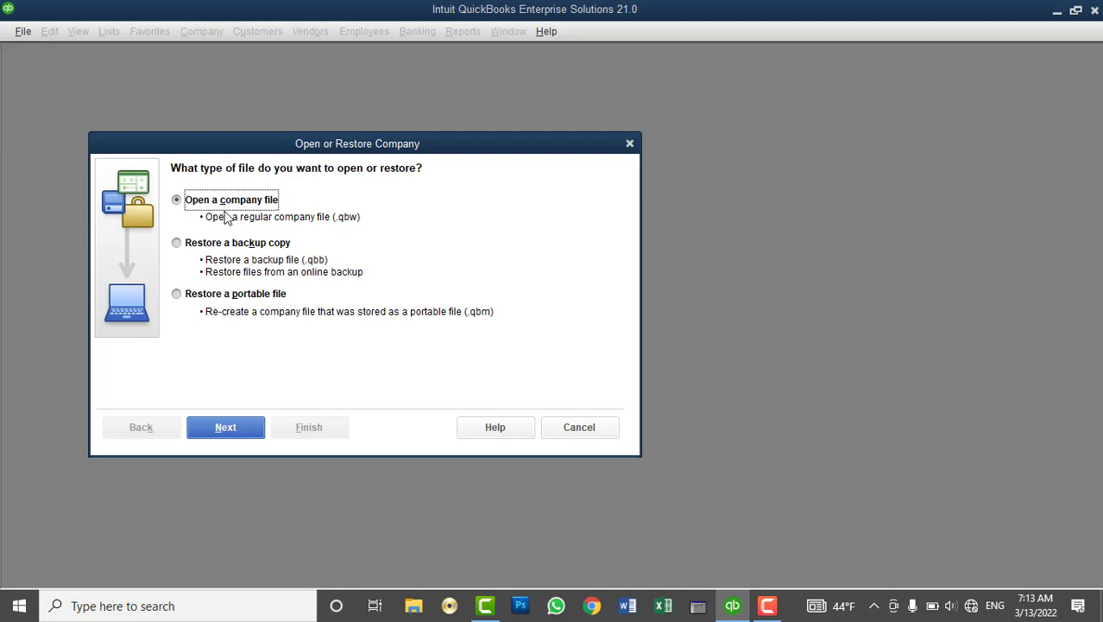
click(226, 245)
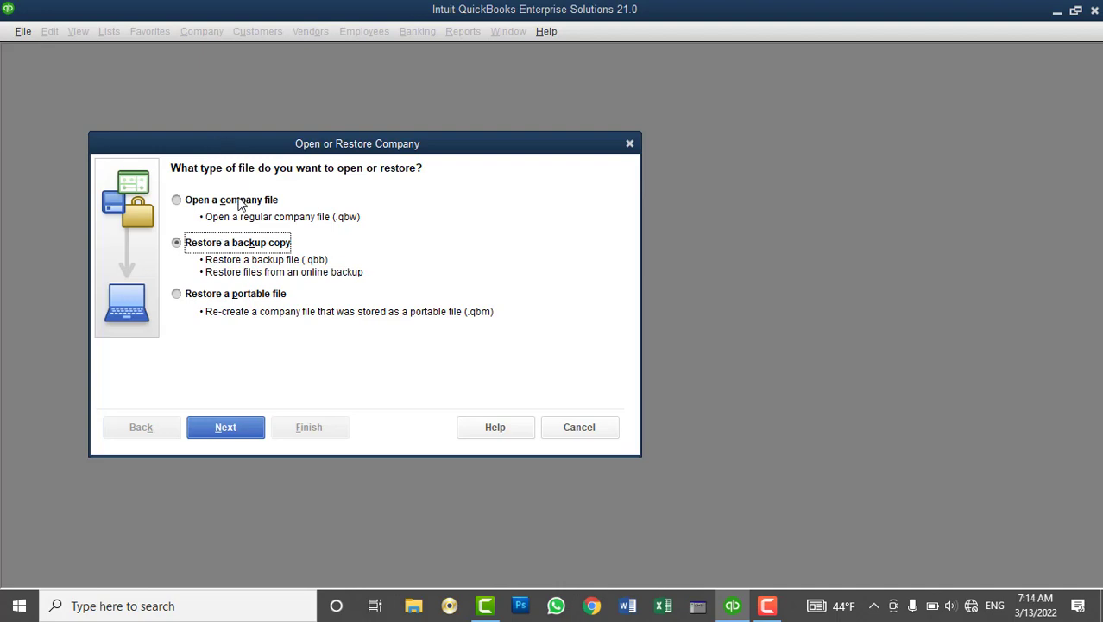
click(241, 204)
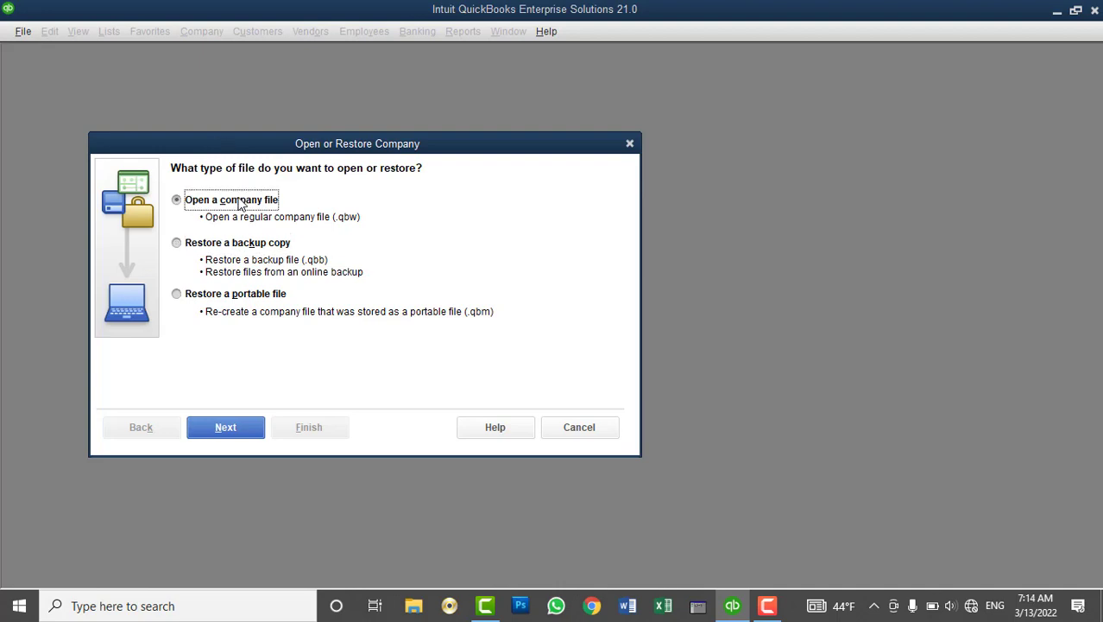
click(239, 426)
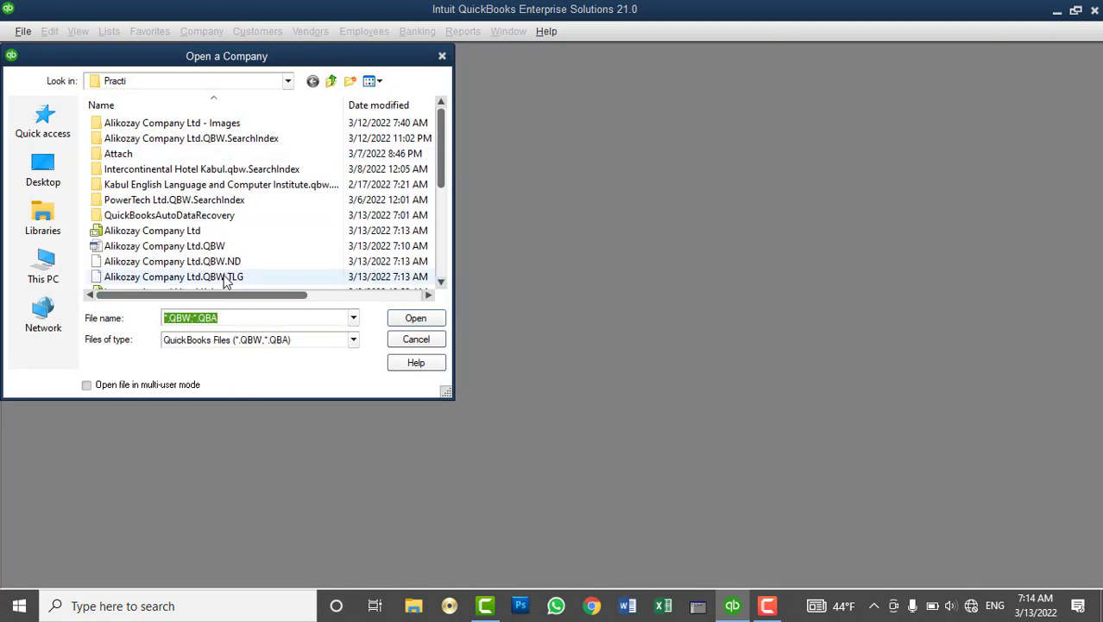
click(60, 179)
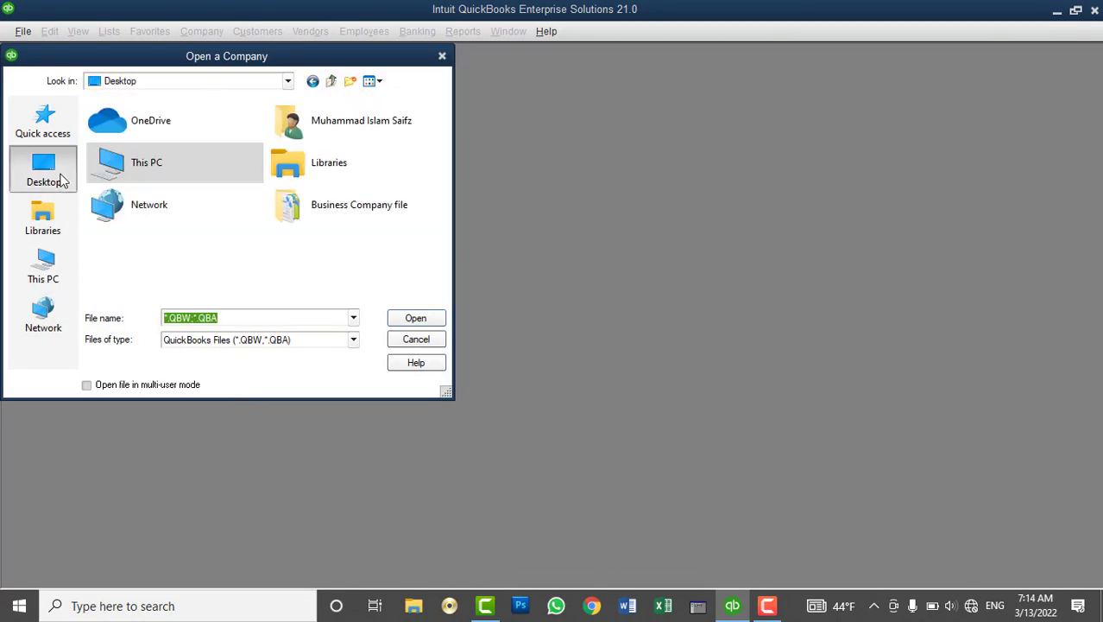
double_click(372, 206)
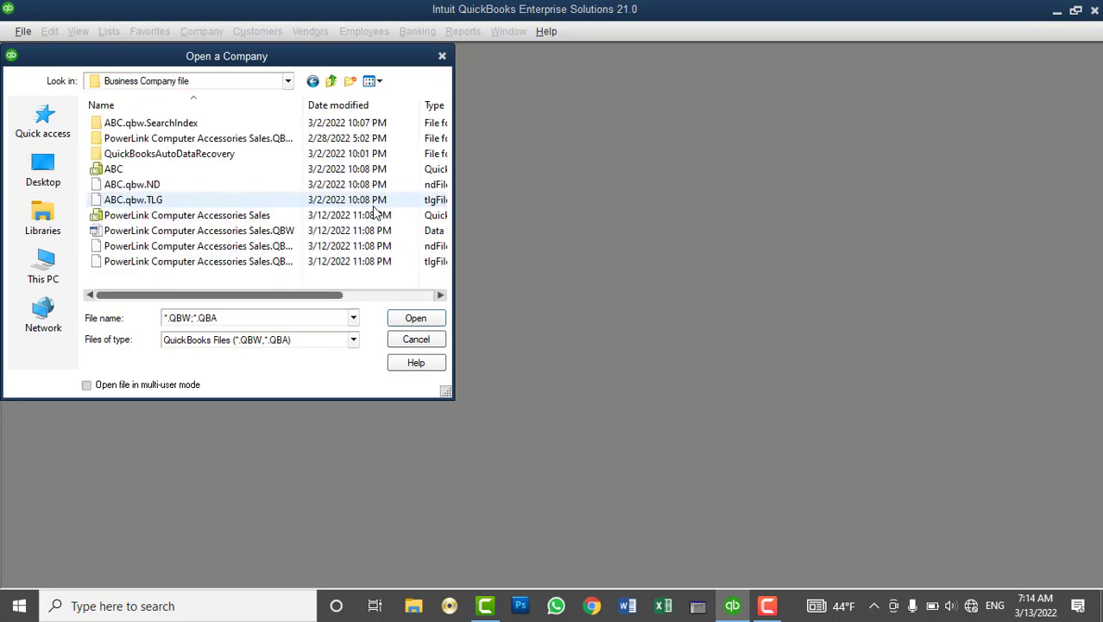
click(129, 216)
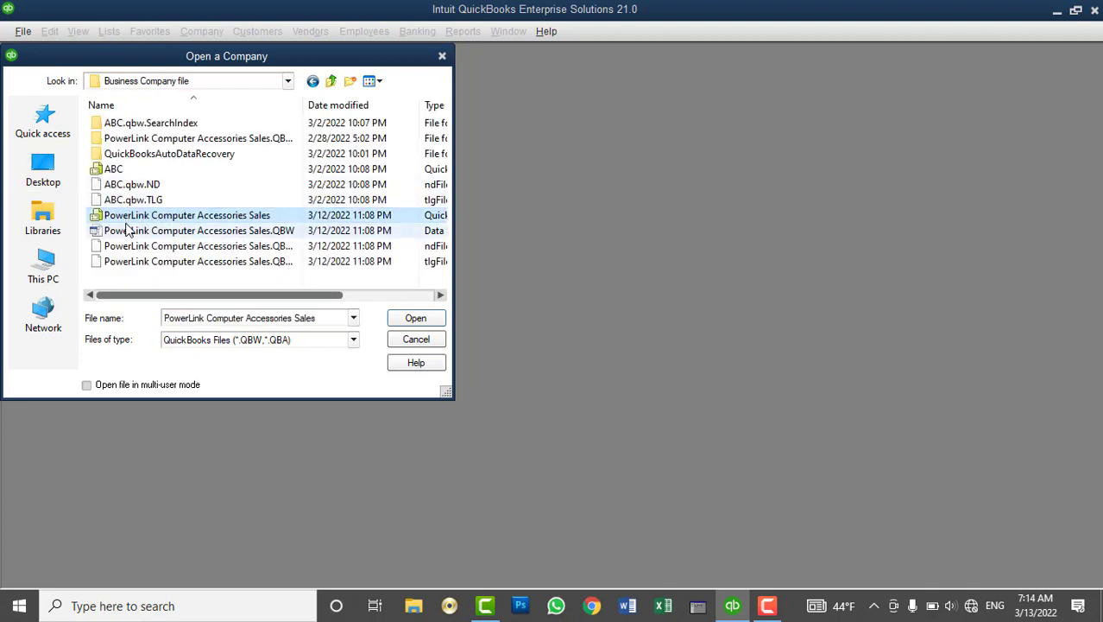
click(409, 320)
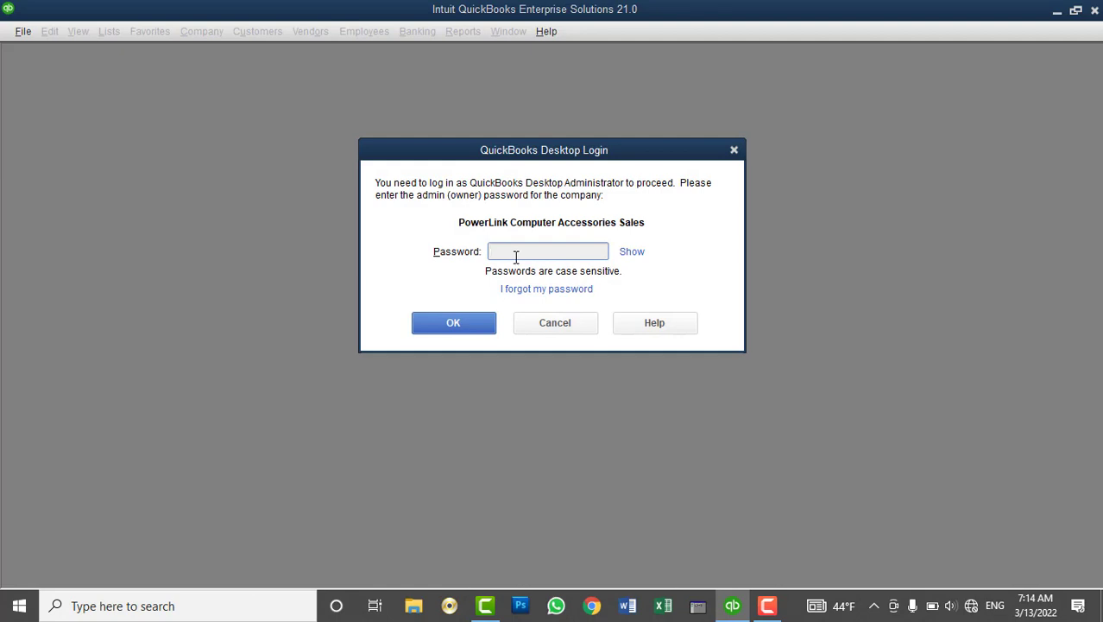
click(554, 322)
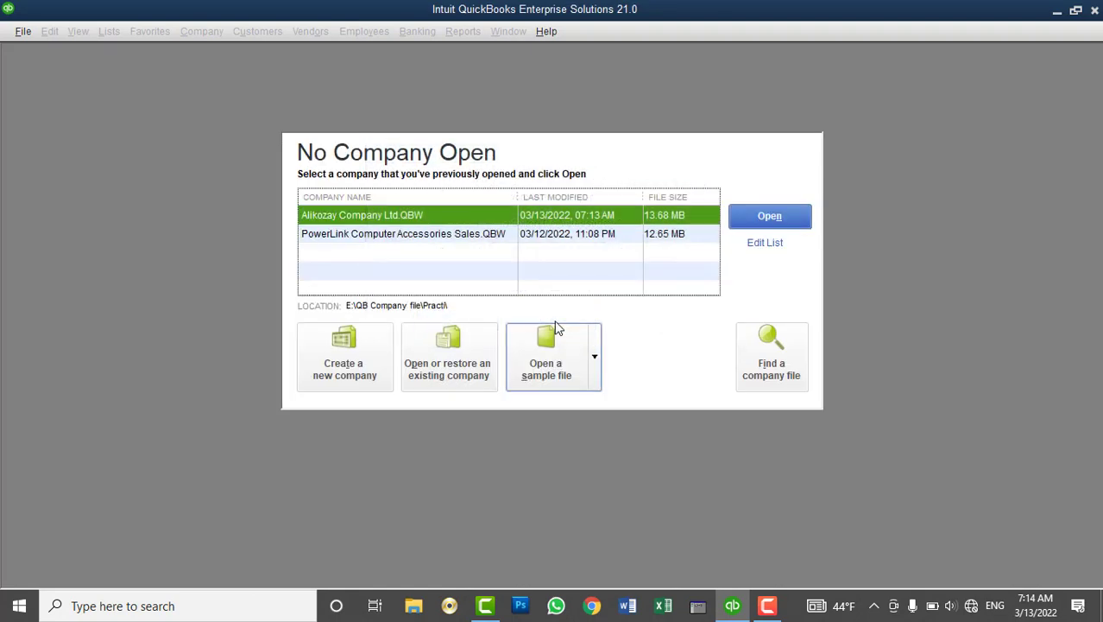
Open Alikozay Company Ltd.QBW from the No Company Open list
click(746, 220)
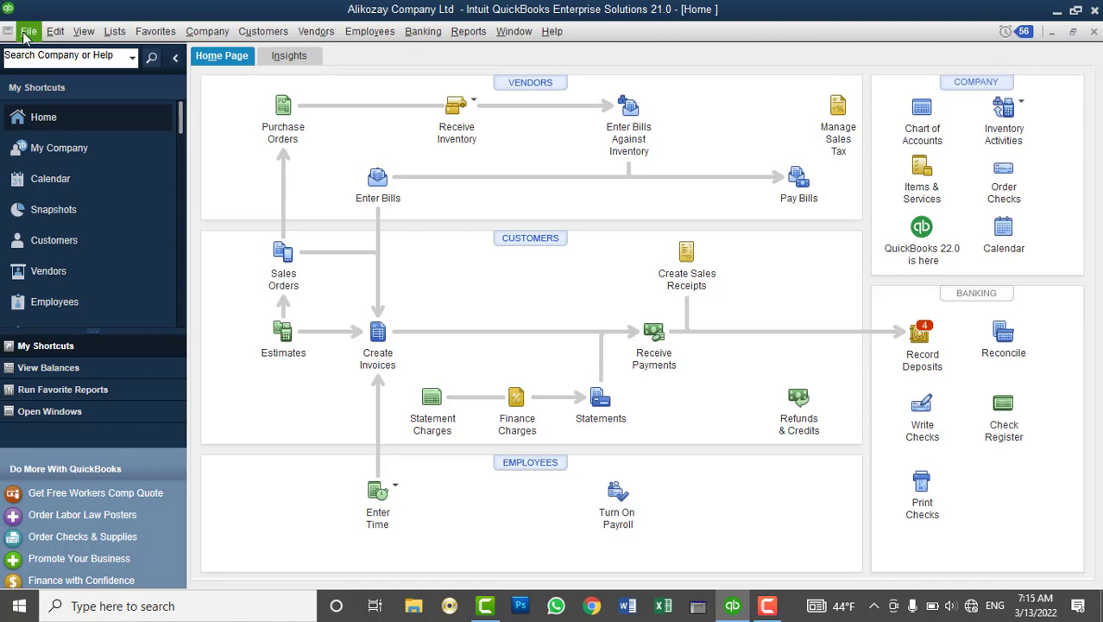
Start a Local backup of Alikozay from File > Back Up Company and open its Options
click(25, 33)
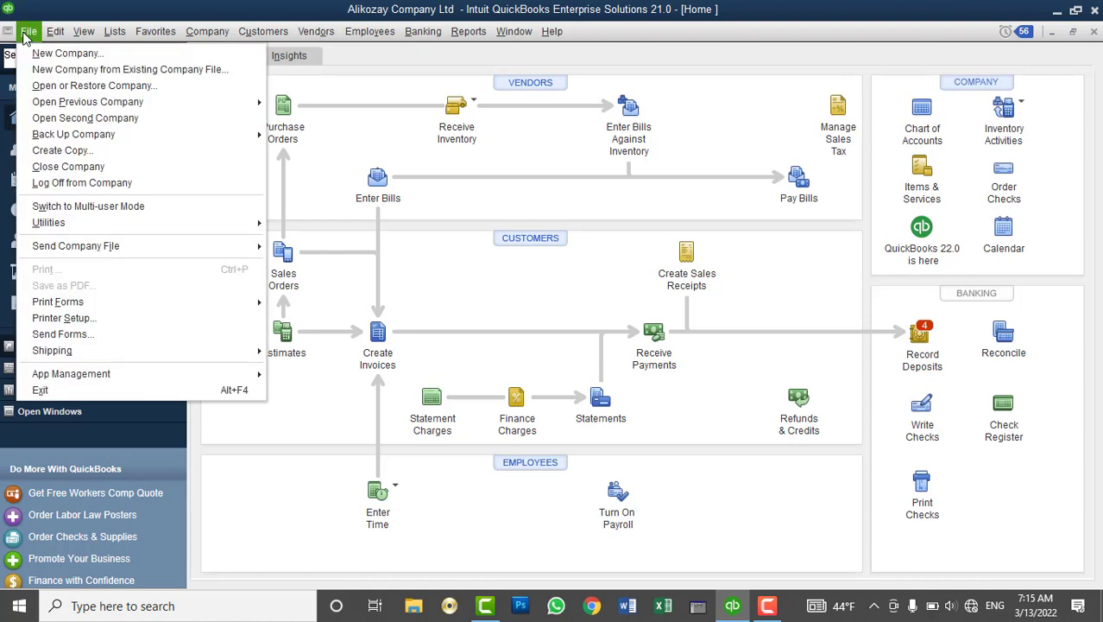
mouse_move(52, 137)
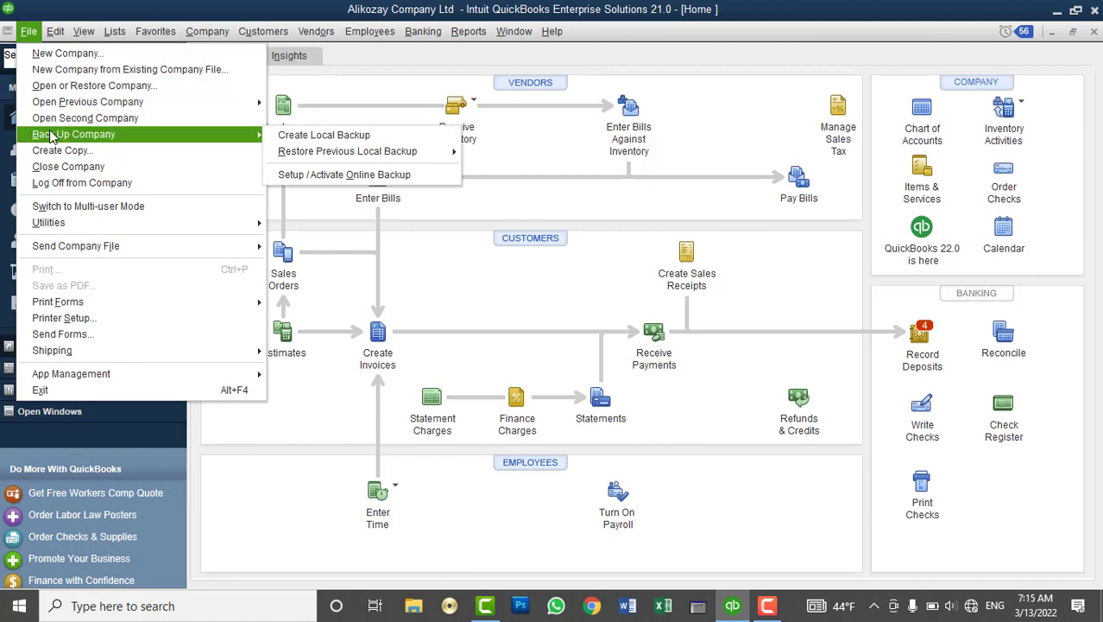
click(304, 138)
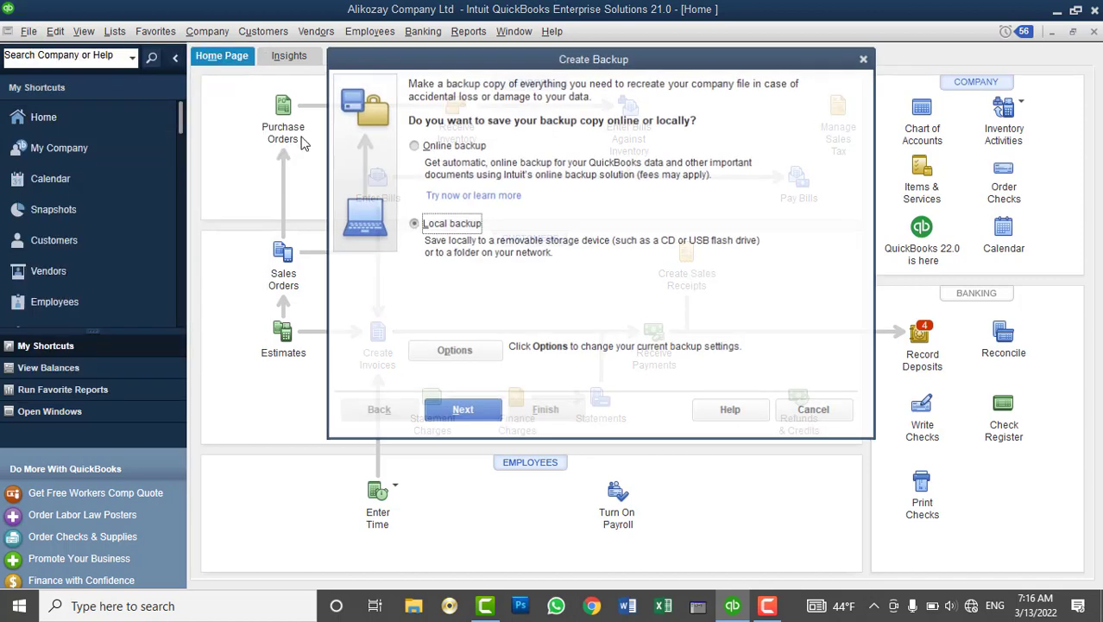
click(432, 148)
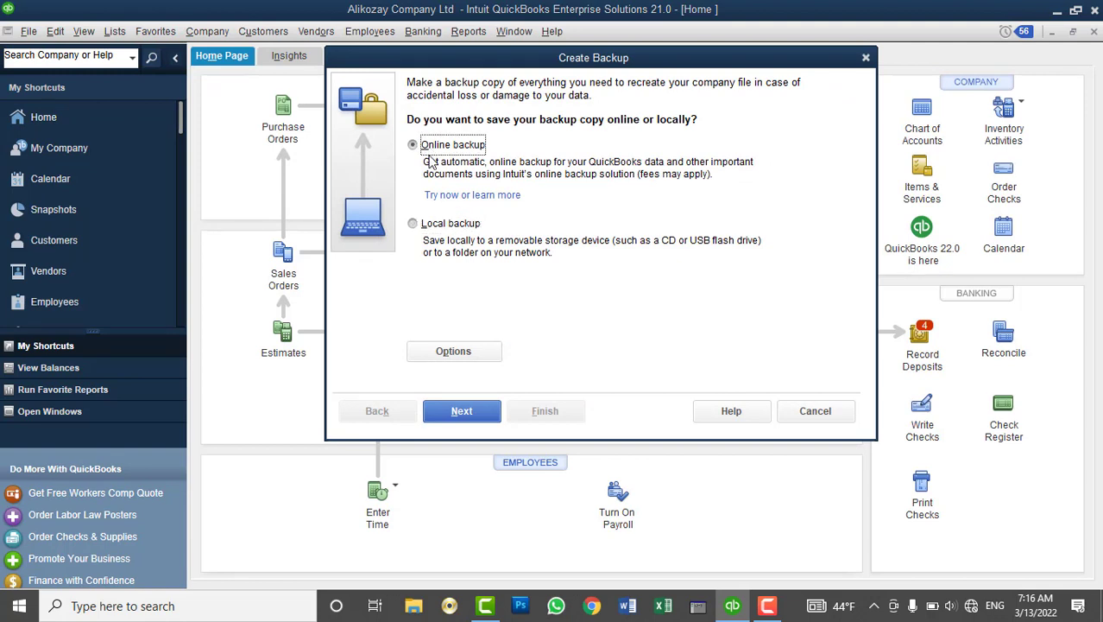
click(426, 228)
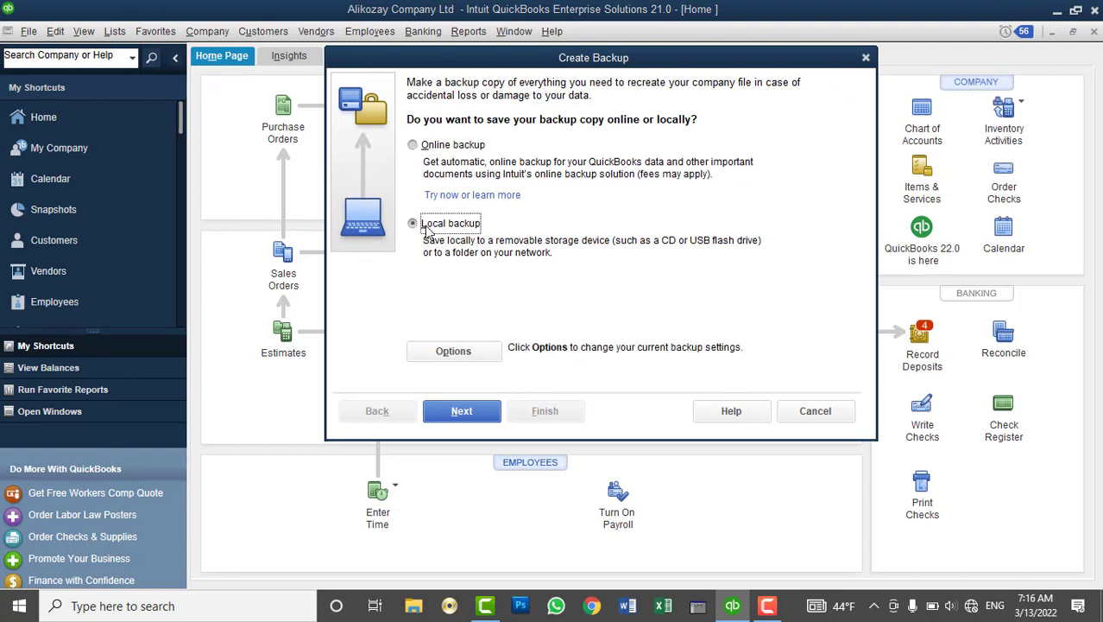
click(429, 146)
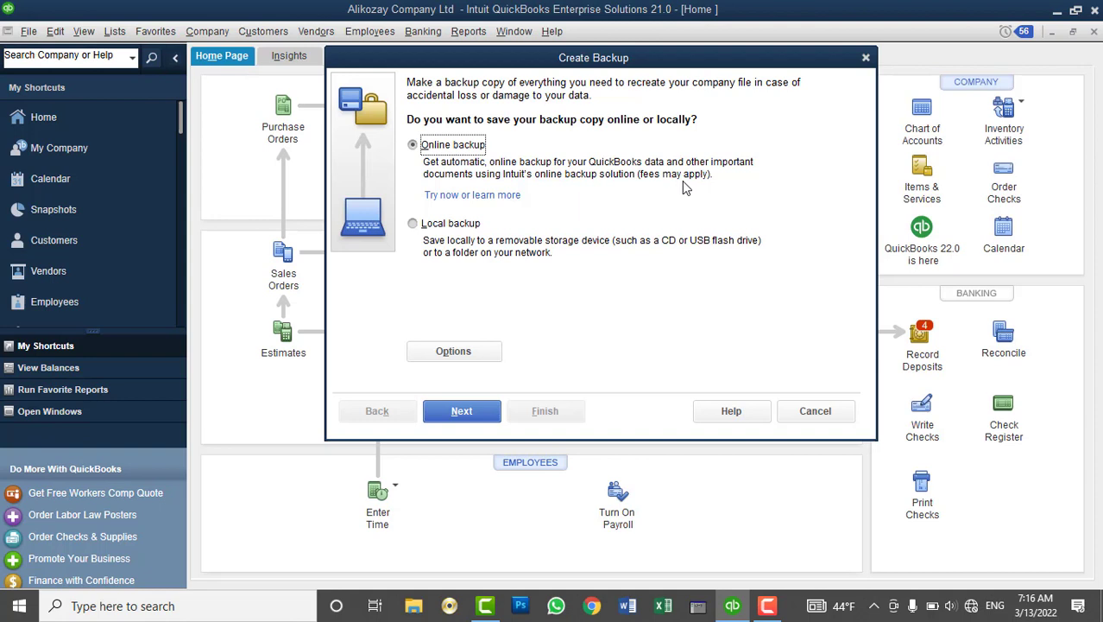
click(436, 225)
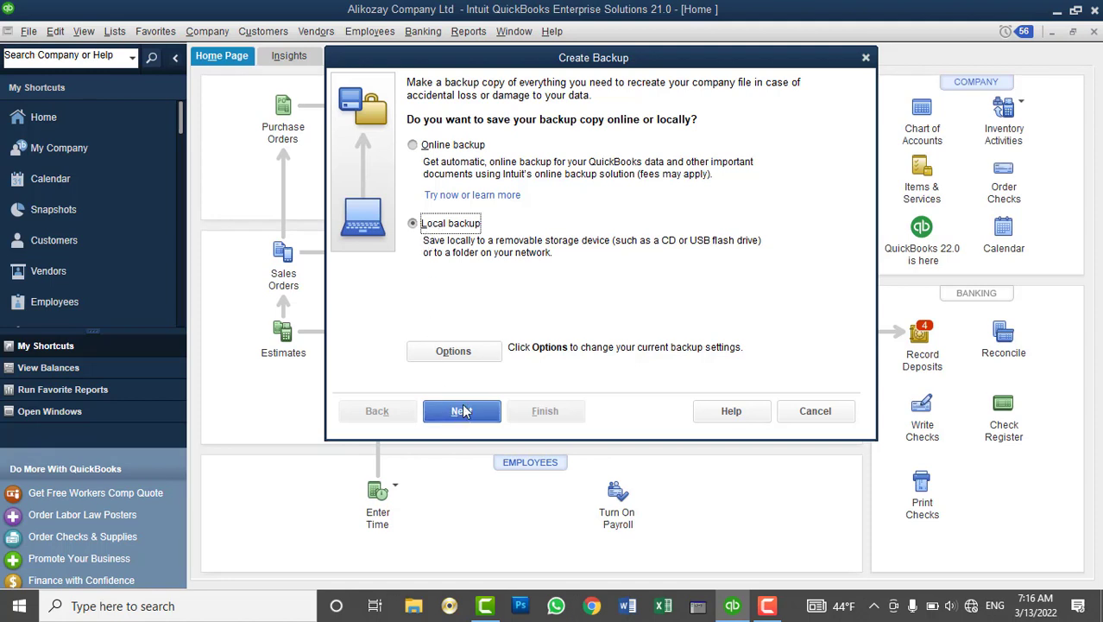
click(464, 350)
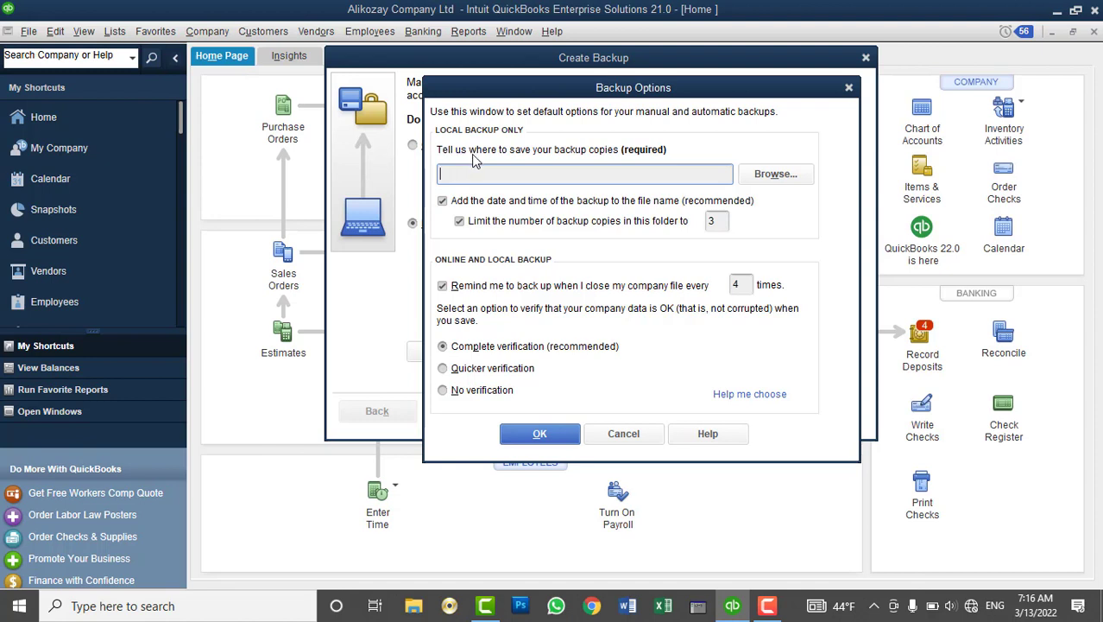
Browse for a backup folder under Documents, then bring up File Explorer
click(774, 174)
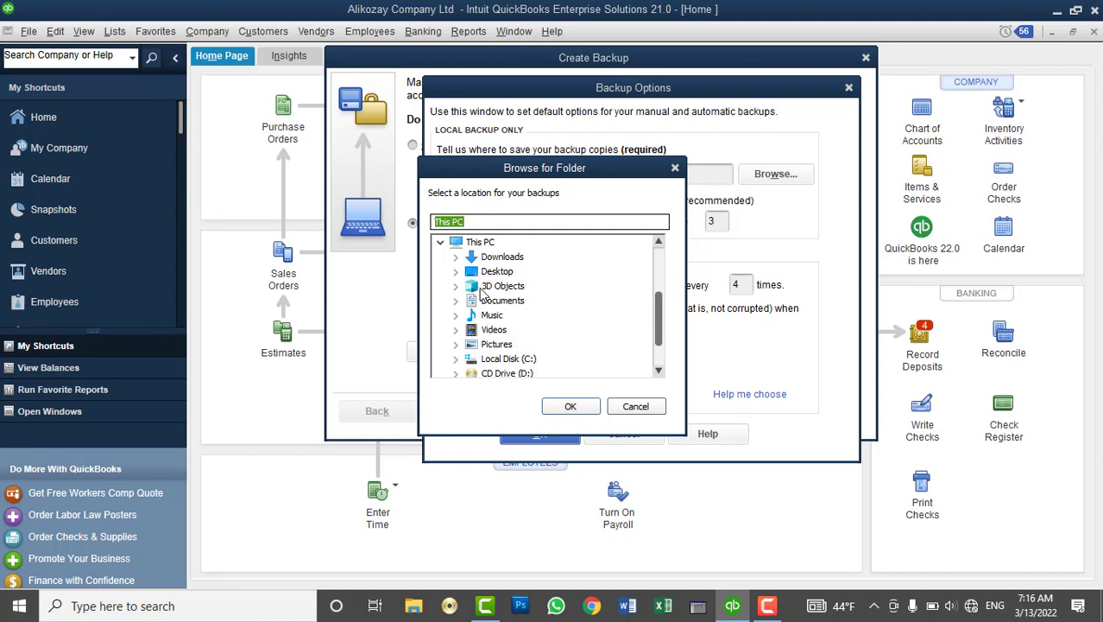
click(456, 301)
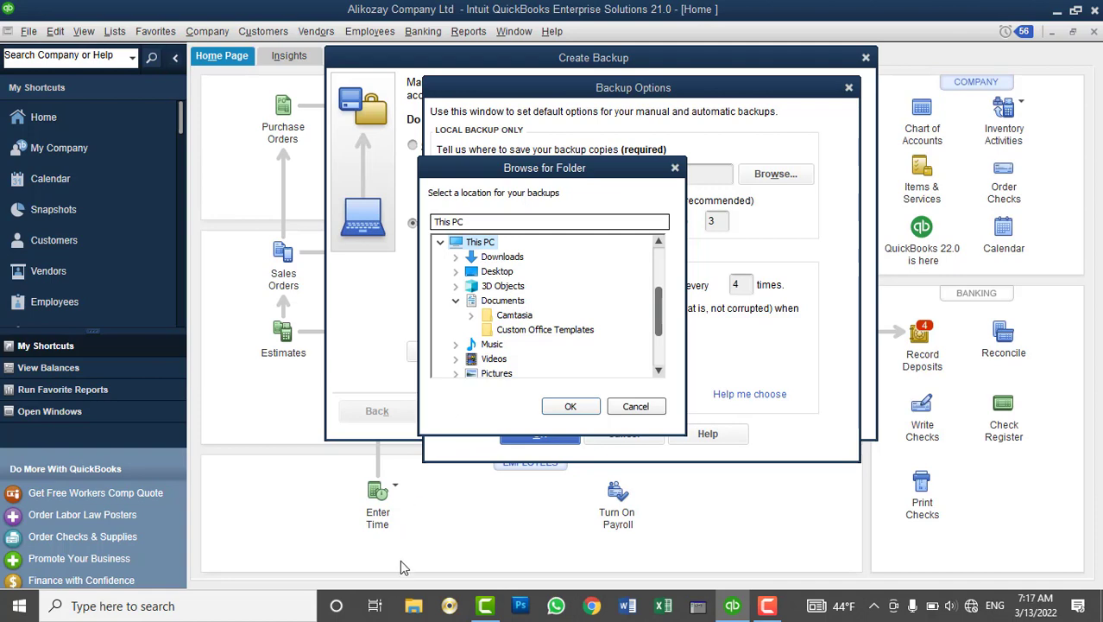
click(413, 610)
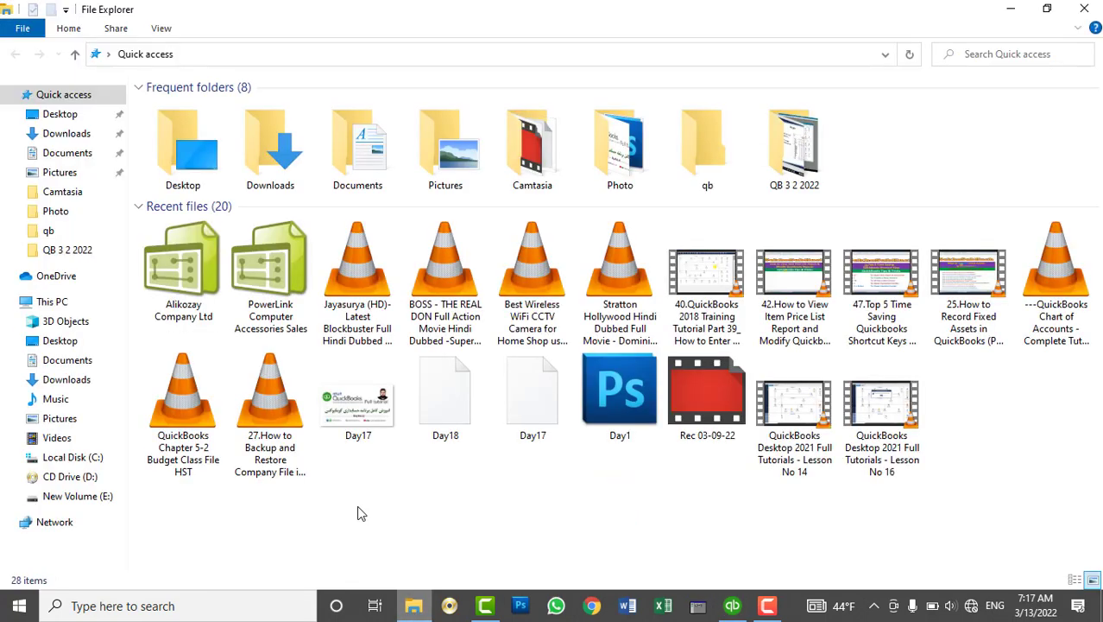
Create a 'QB Backups 2022' folder in Documents and close File Explorer
click(74, 153)
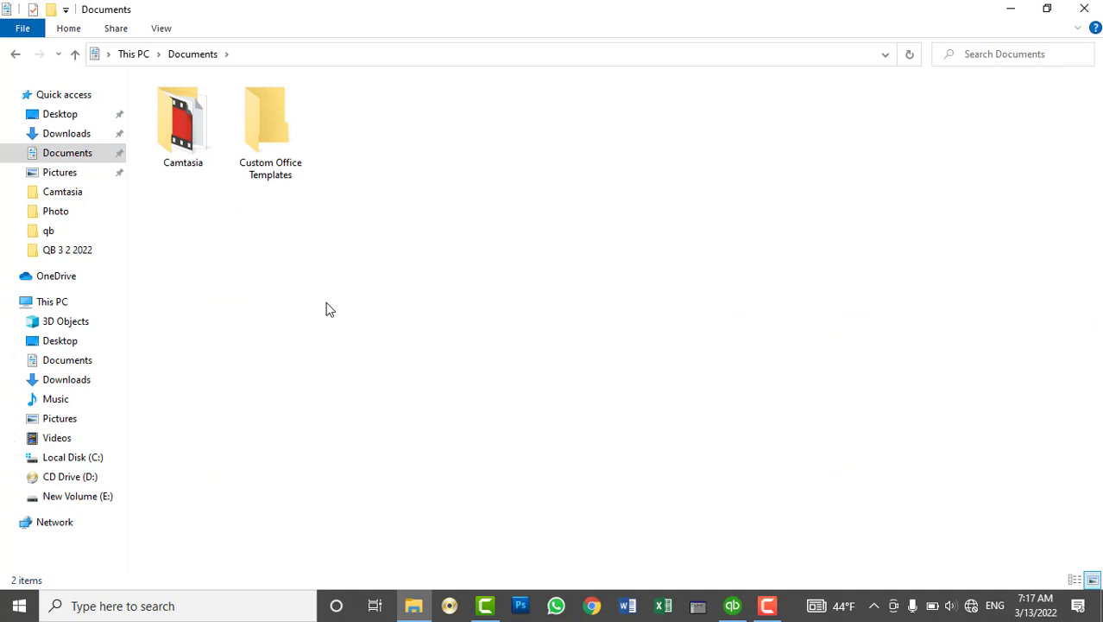
key(ctrl+shift+n)
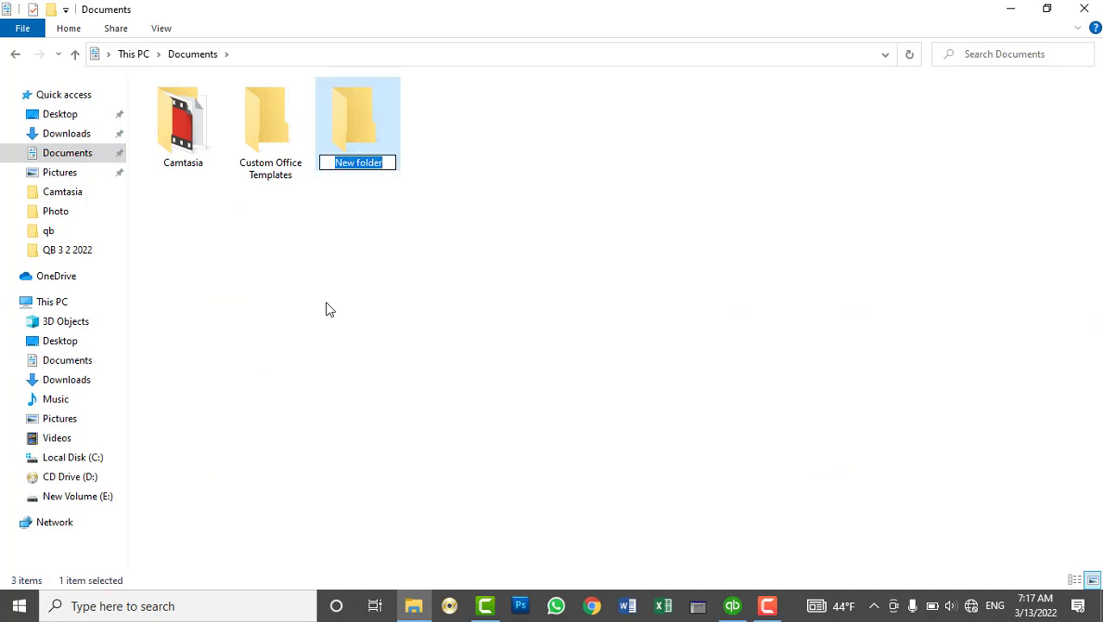
text(QB Bac)
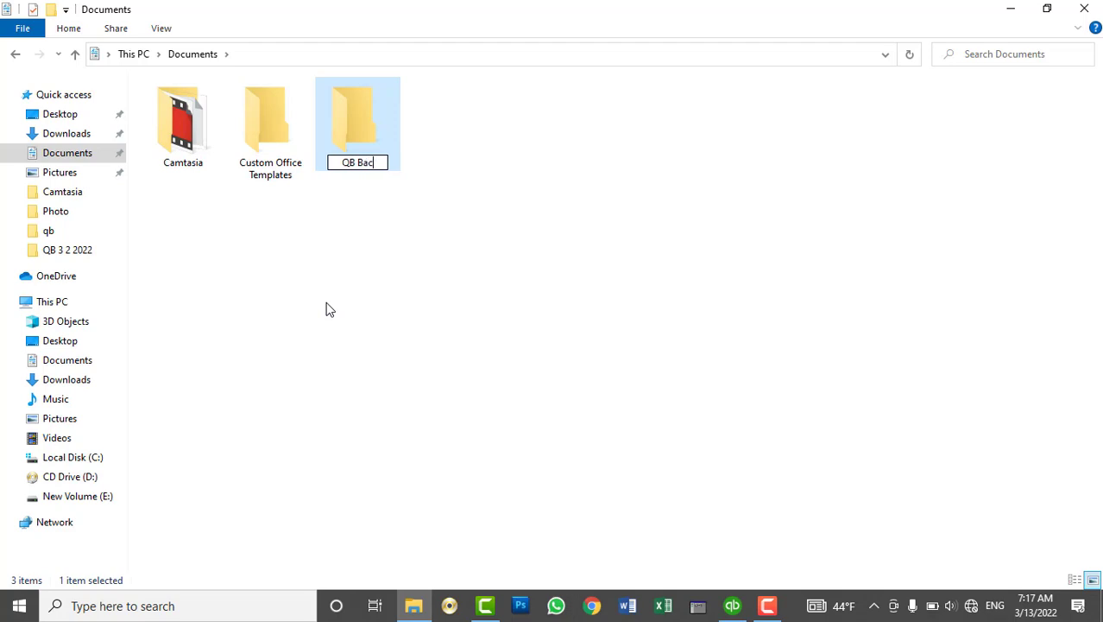
text(kups)
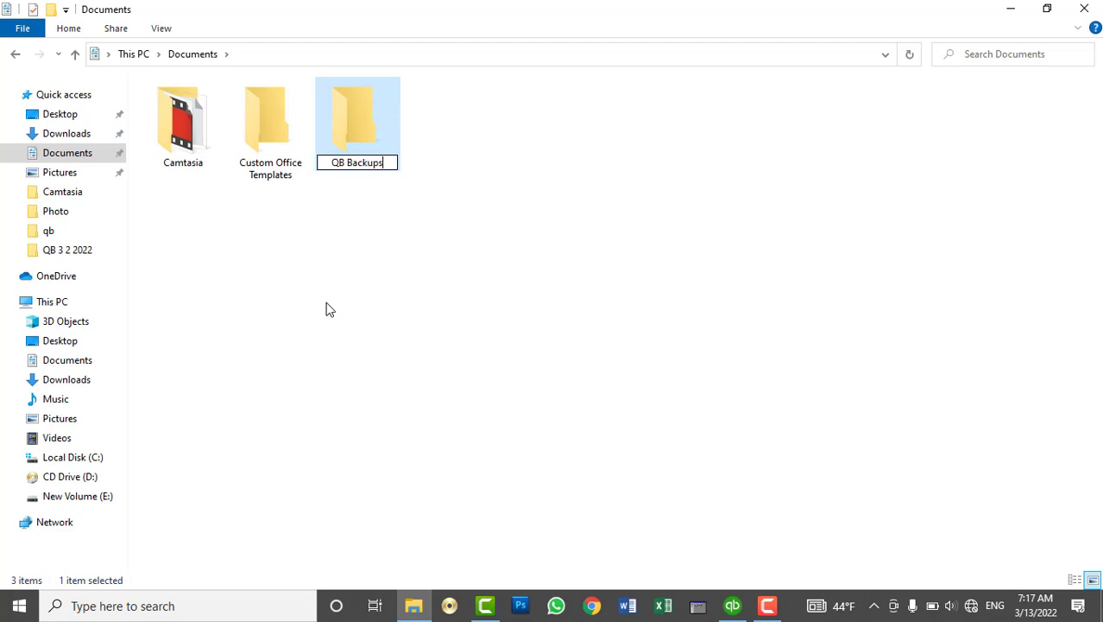
text( 2022)
key(Return)
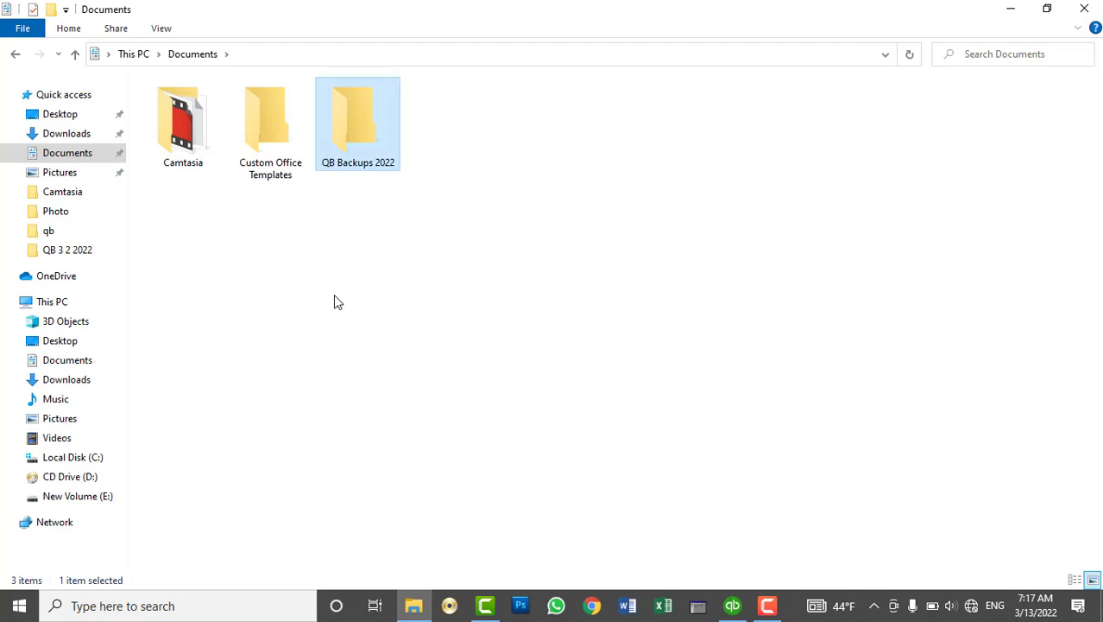
click(1085, 9)
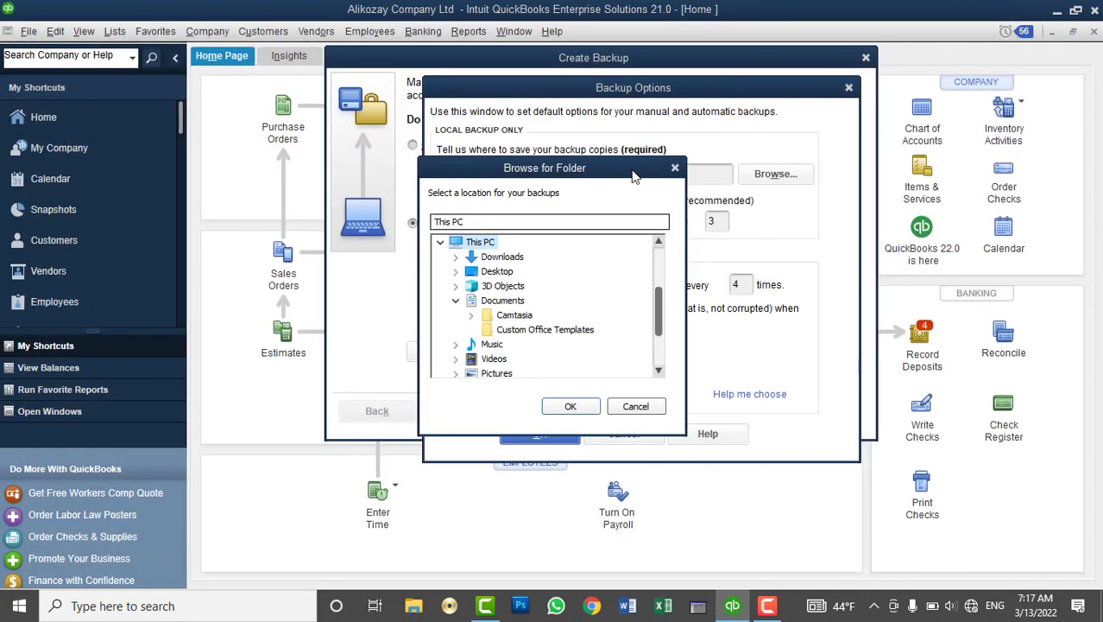
Set the backup location to Documents\QB Backups 2022, refreshing the folder picker to find it
click(457, 300)
click(457, 301)
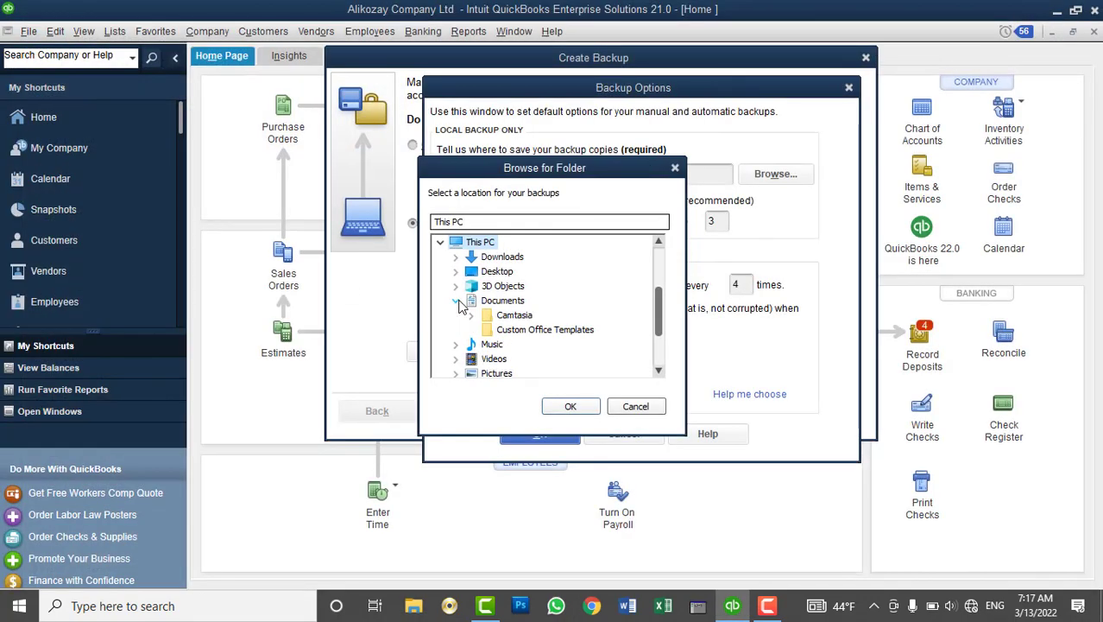
click(456, 300)
click(457, 300)
click(635, 406)
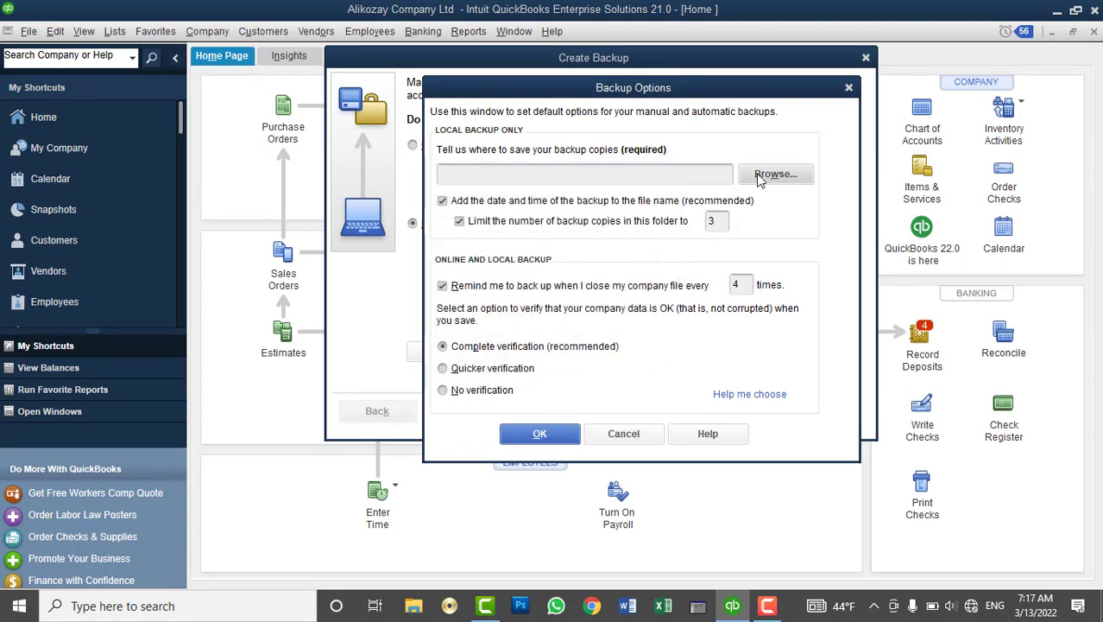
click(774, 176)
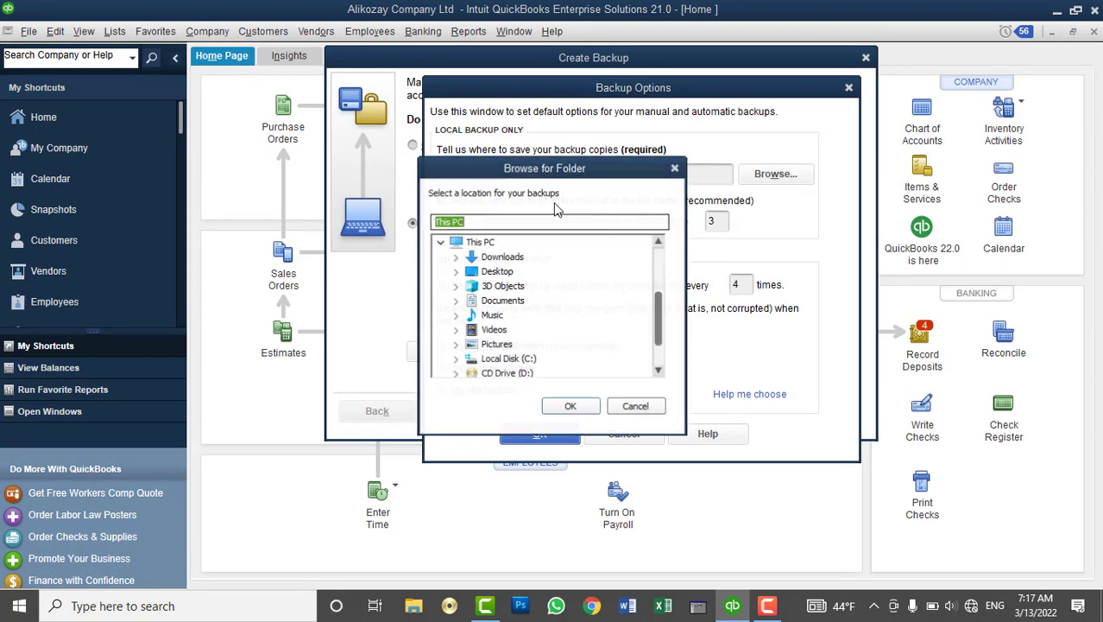
click(459, 302)
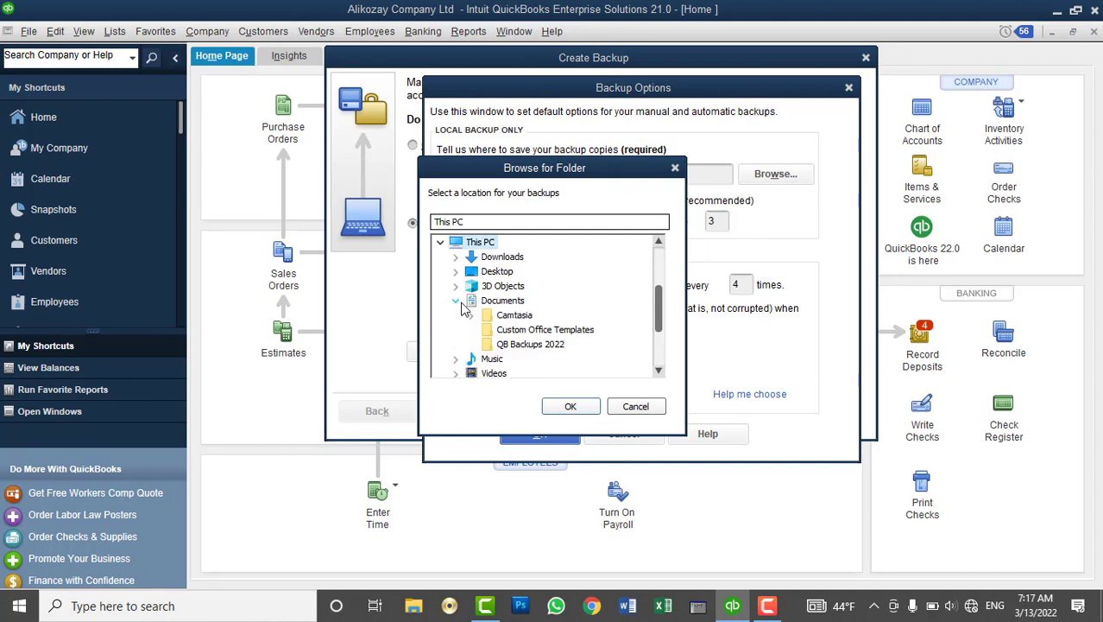
click(516, 346)
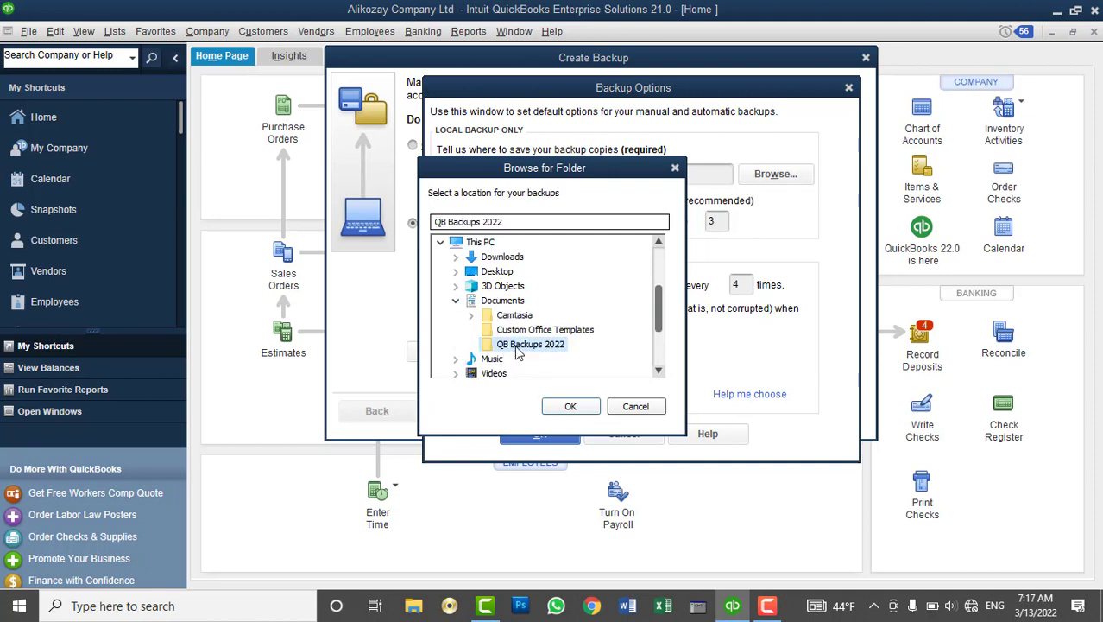
click(562, 407)
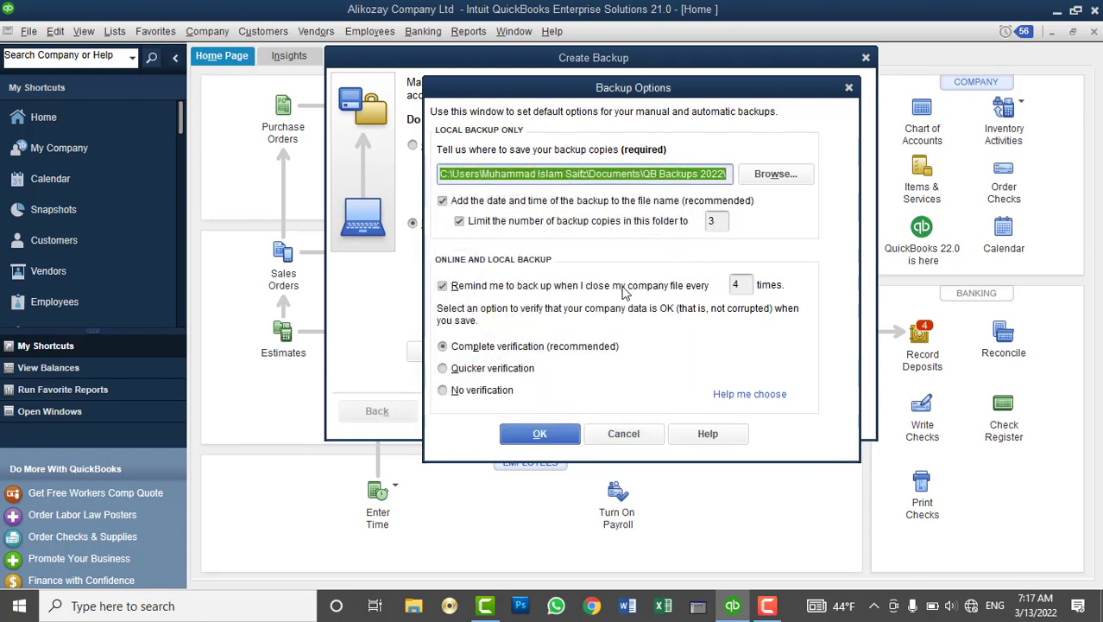
click(488, 173)
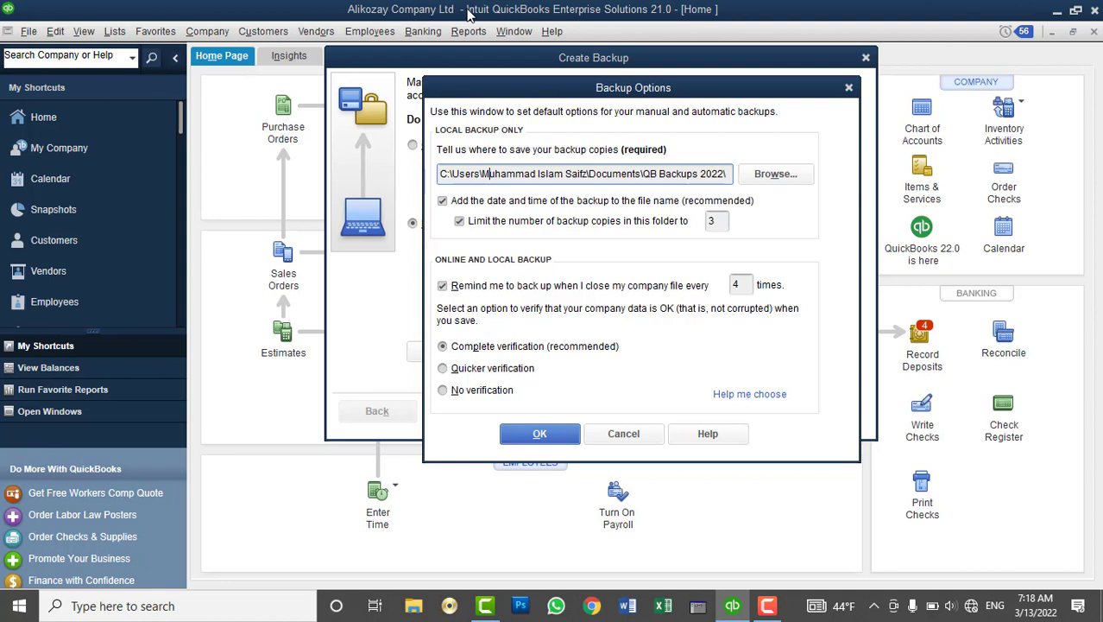
Raise the backup-copies limit for the folder from 3 to 10
click(716, 222)
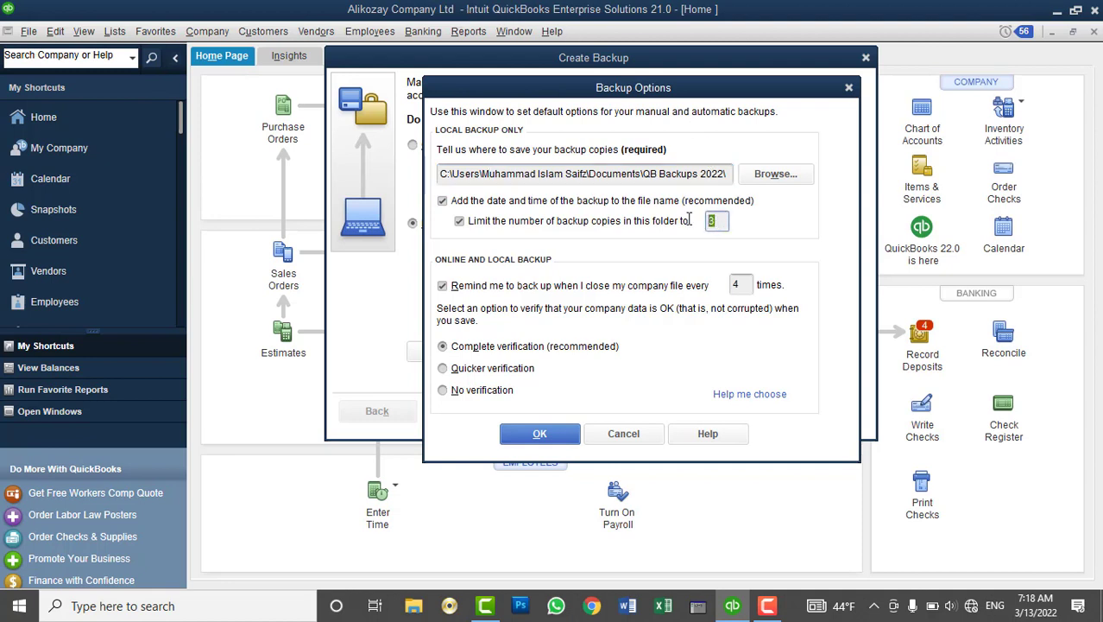
double_click(713, 222)
click(723, 222)
key(BackSpace)
text(10)
Keep the backup reminder at every 4 times the company file is closed
drag(746, 285, 732, 285)
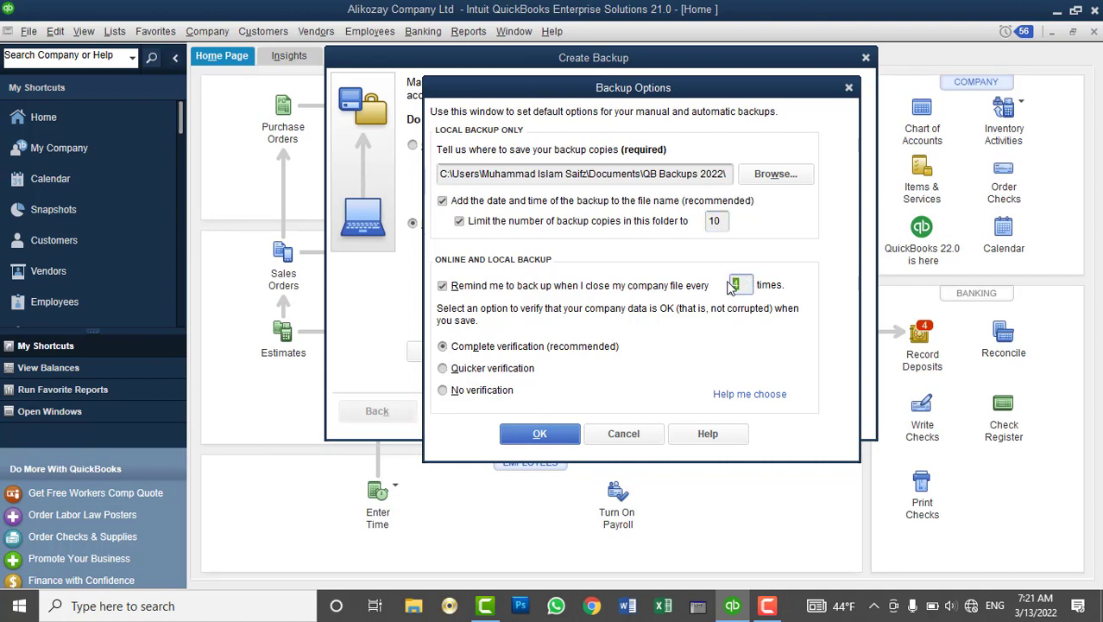
text(1)
drag(747, 283, 733, 284)
text(4)
double_click(746, 285)
Keep Complete verification selected and save the backup options
click(494, 370)
click(483, 394)
click(480, 350)
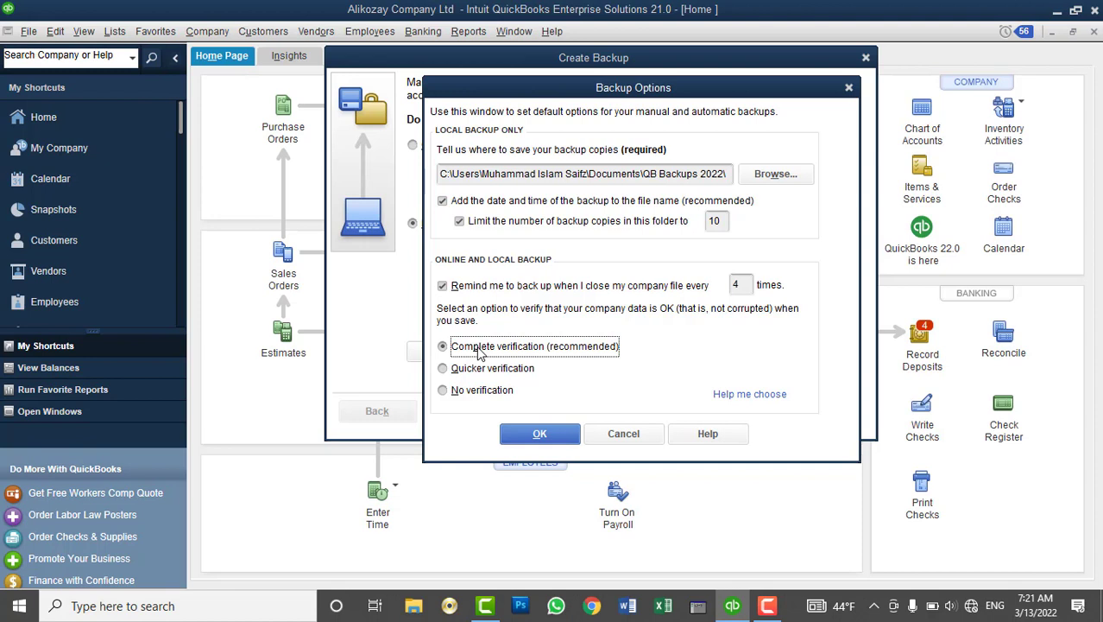
click(480, 371)
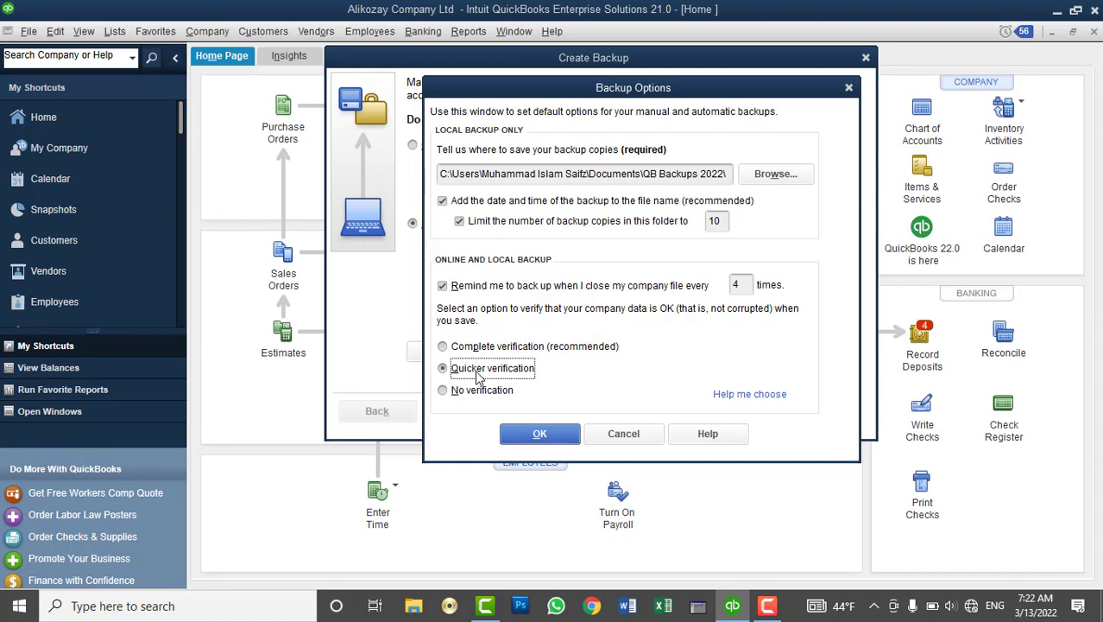
click(473, 397)
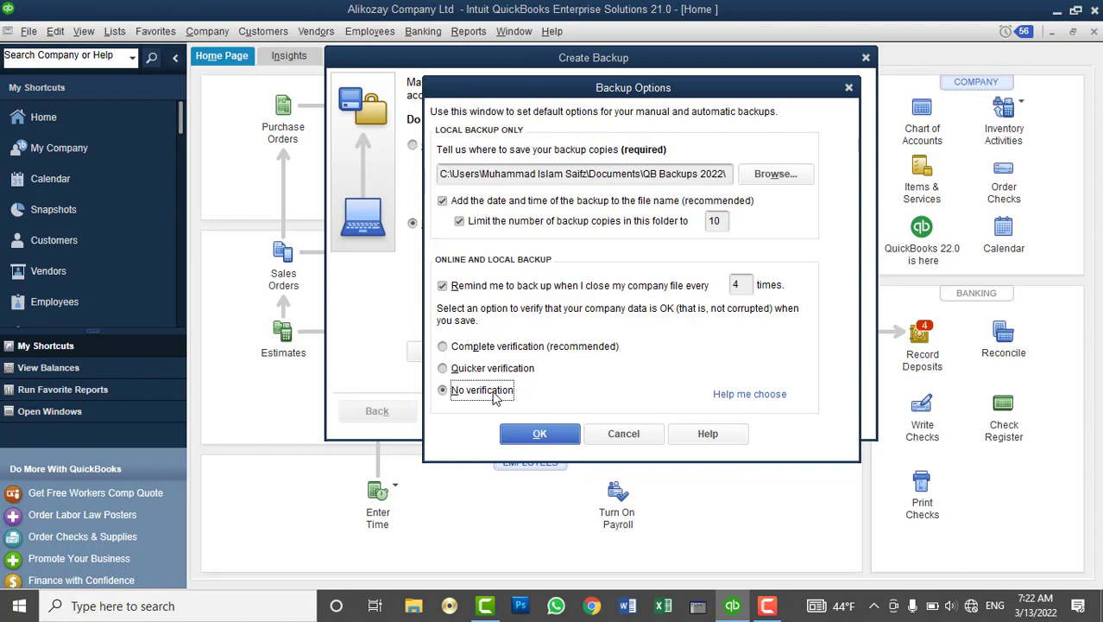
click(505, 369)
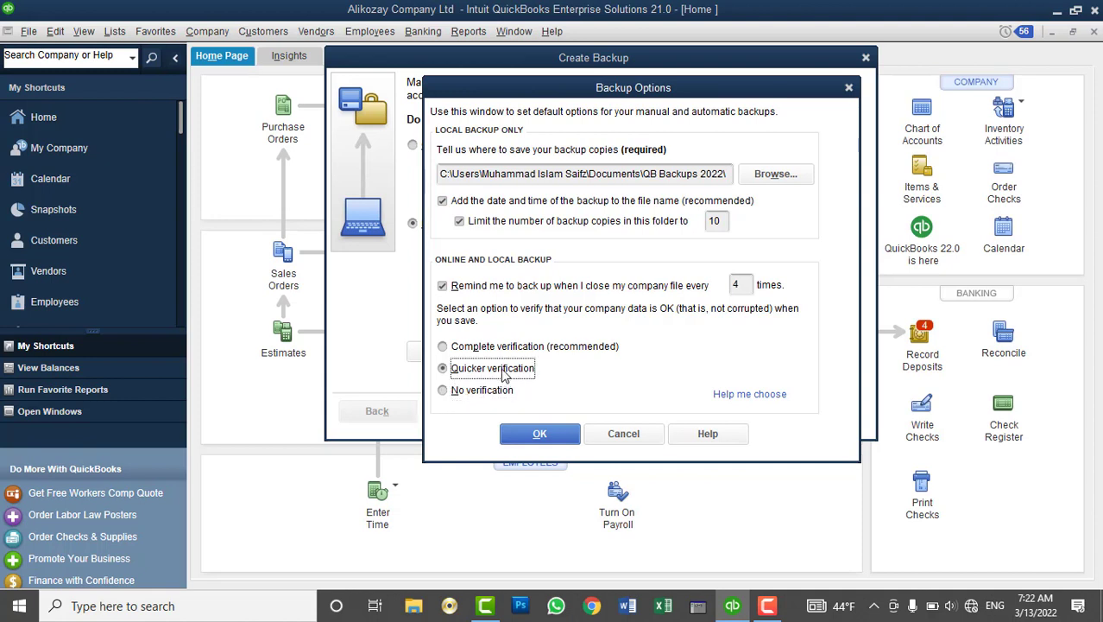
click(500, 349)
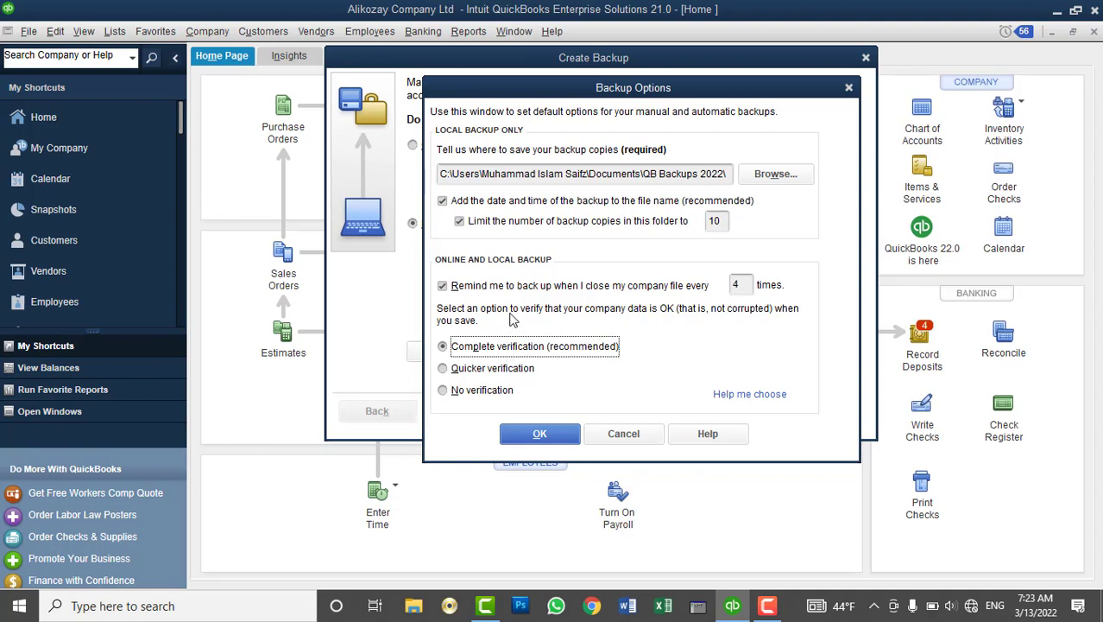
click(562, 439)
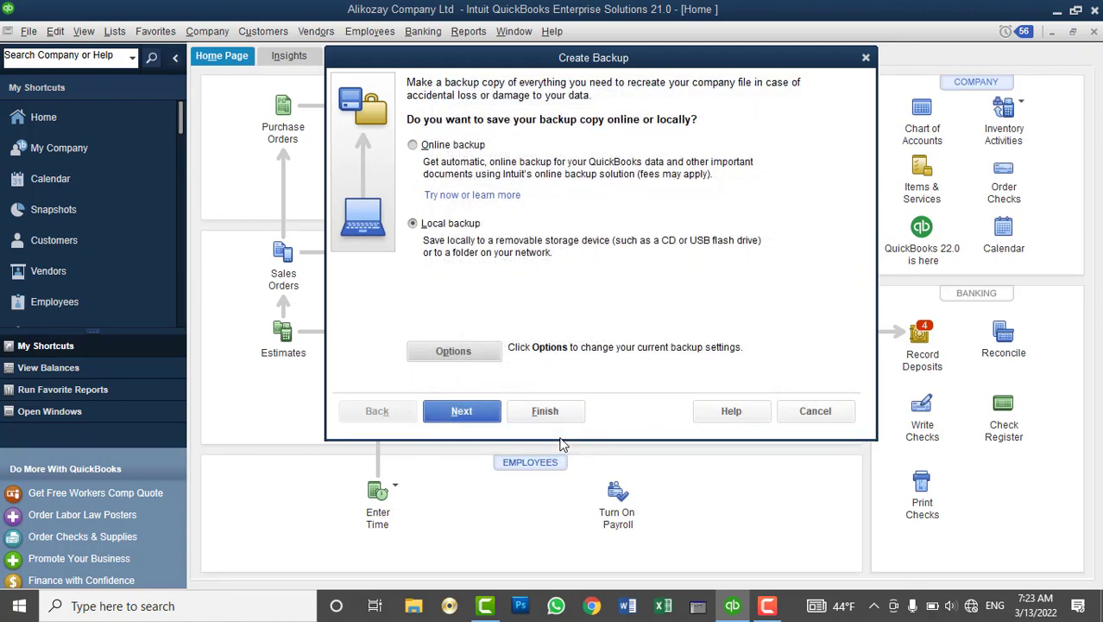
Choose to save the local backup now only, reaching the Save Backup Copy dialog
click(468, 416)
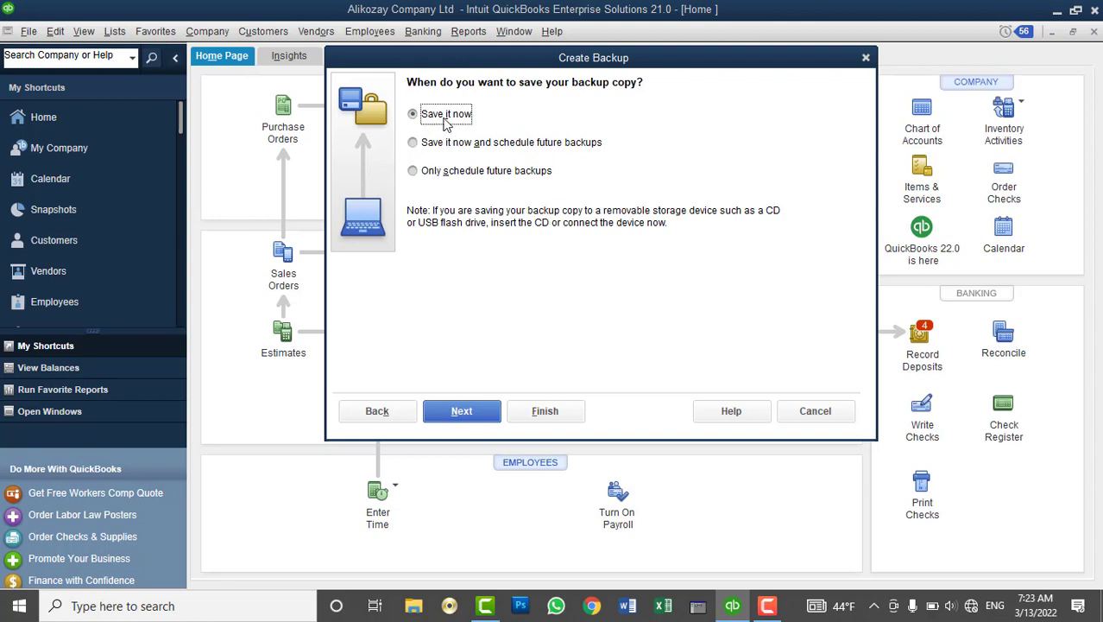
click(445, 144)
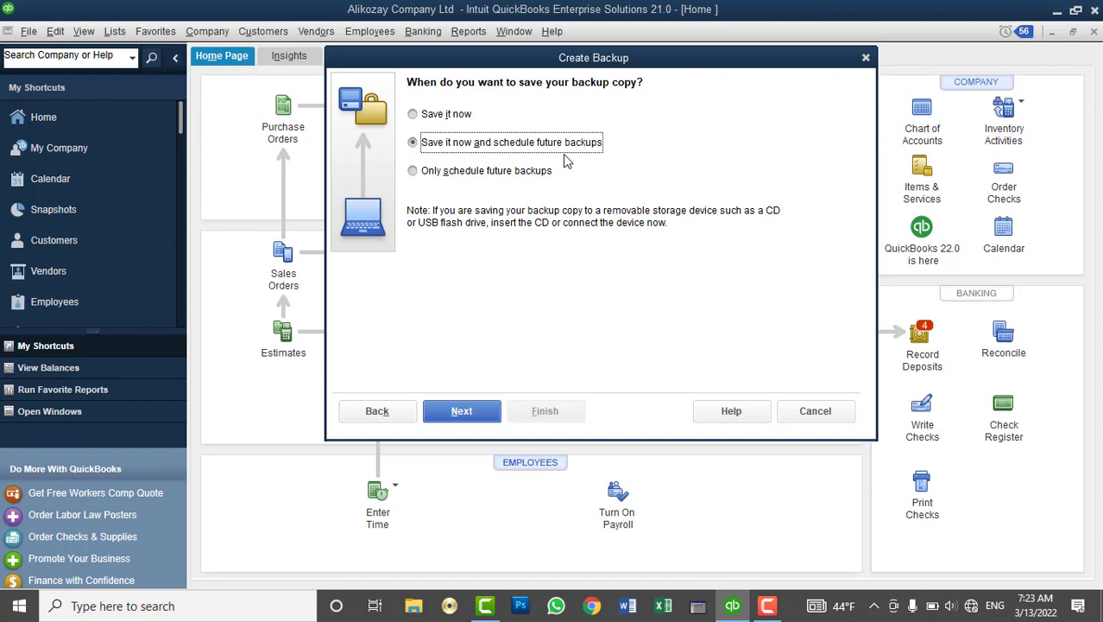
click(457, 119)
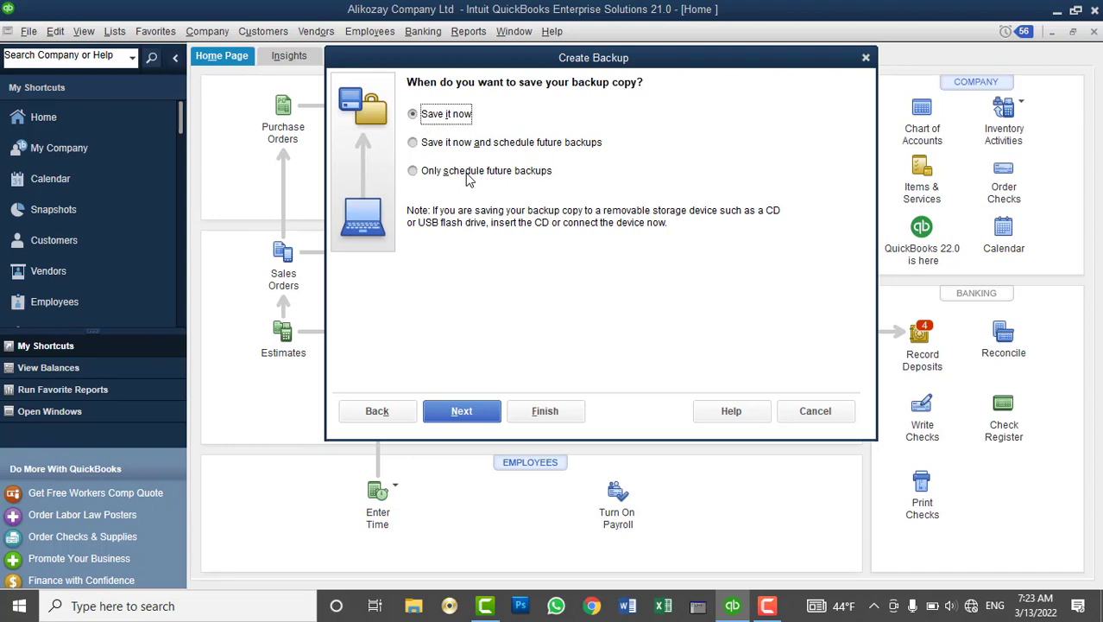
click(462, 412)
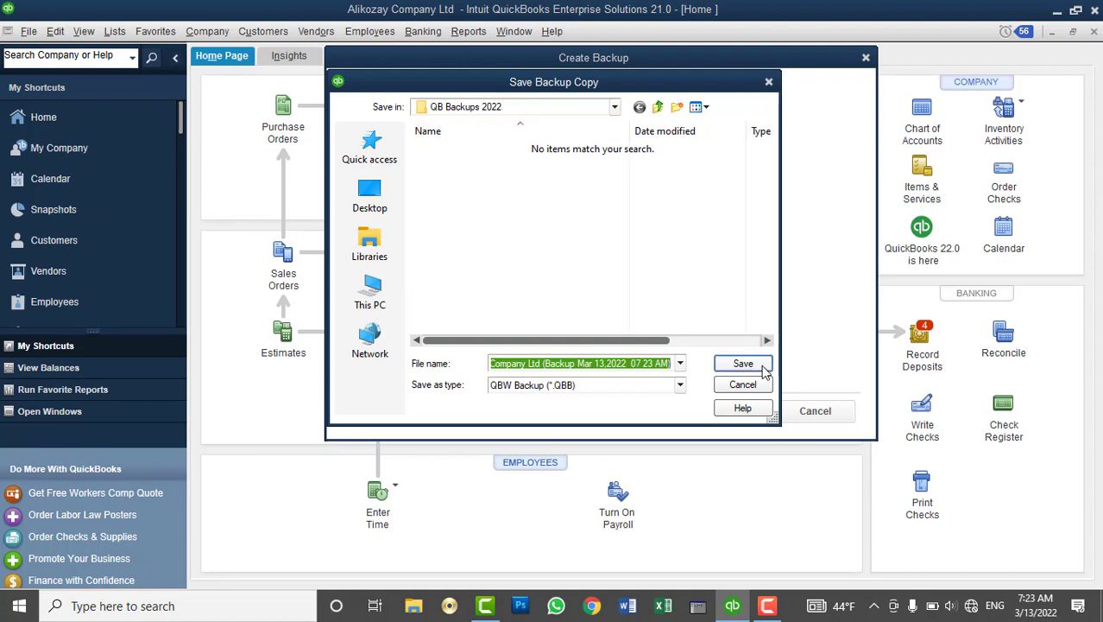
Save the Alikozay .QBB backup into QB Backups 2022 under its default date-stamped name
click(545, 363)
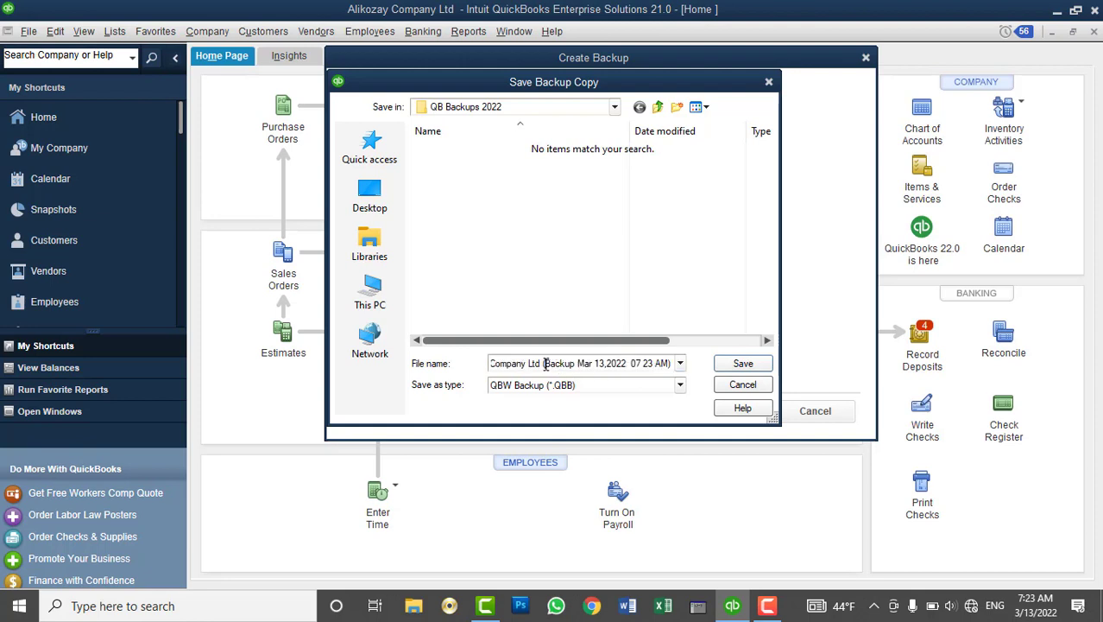
drag(546, 364, 413, 356)
click(579, 364)
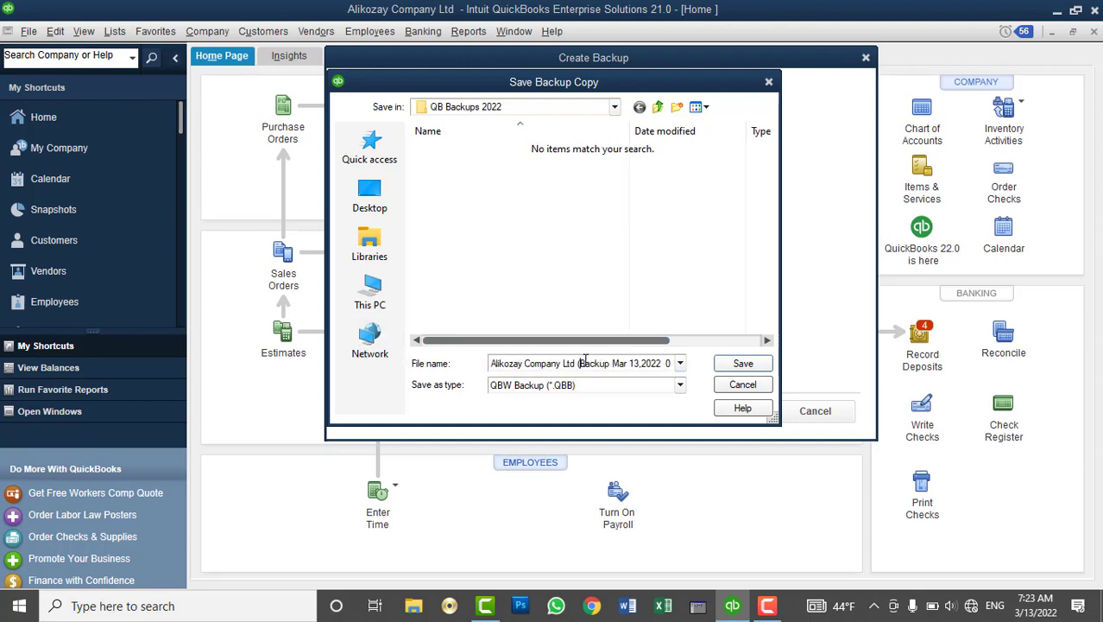
drag(579, 363, 708, 361)
click(644, 363)
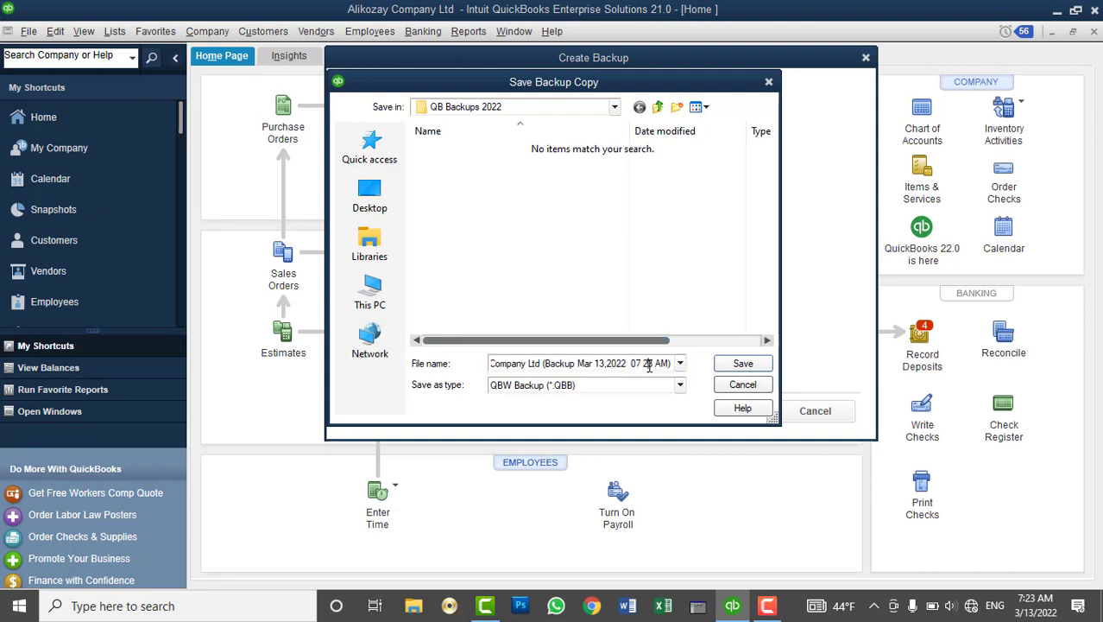
click(723, 364)
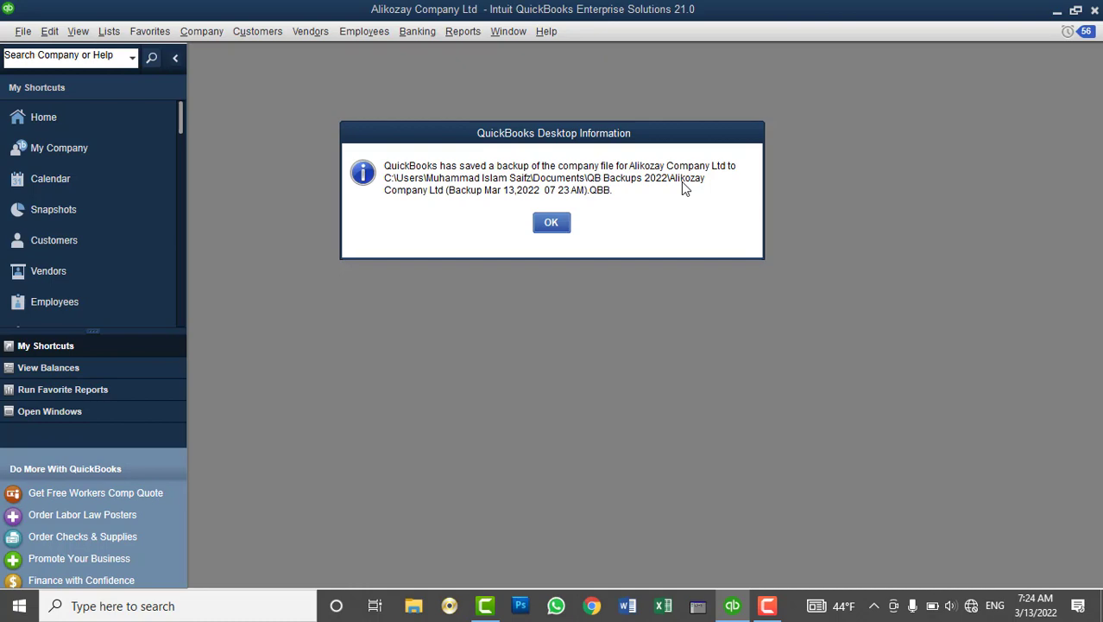
Dismiss the backup-saved message, maximize the Customer Center, and switch to File Explorer
click(551, 225)
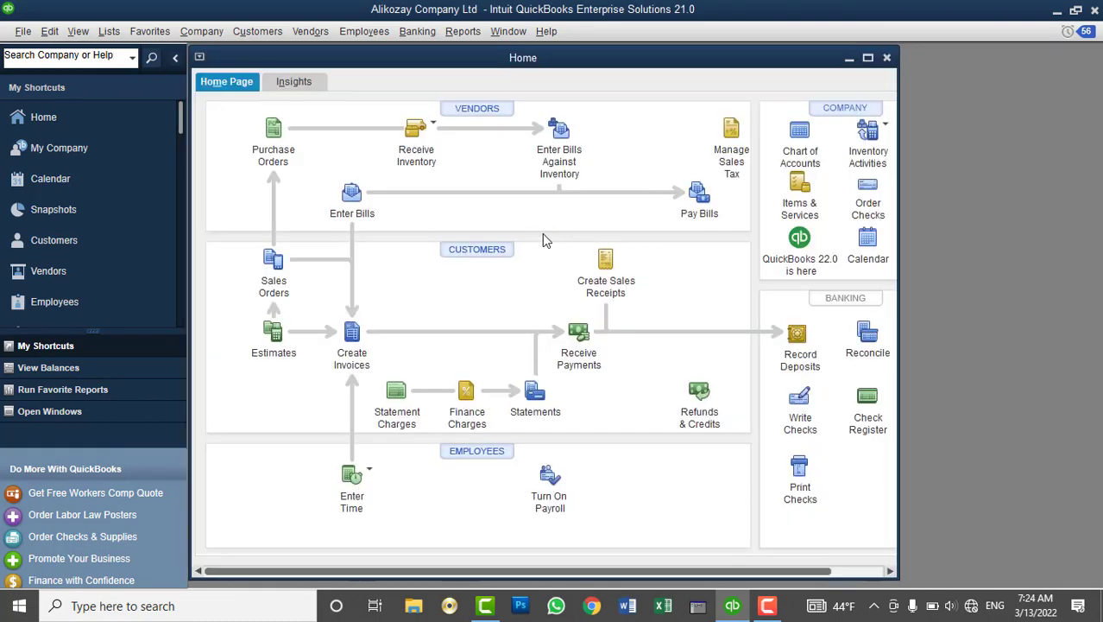
double_click(512, 59)
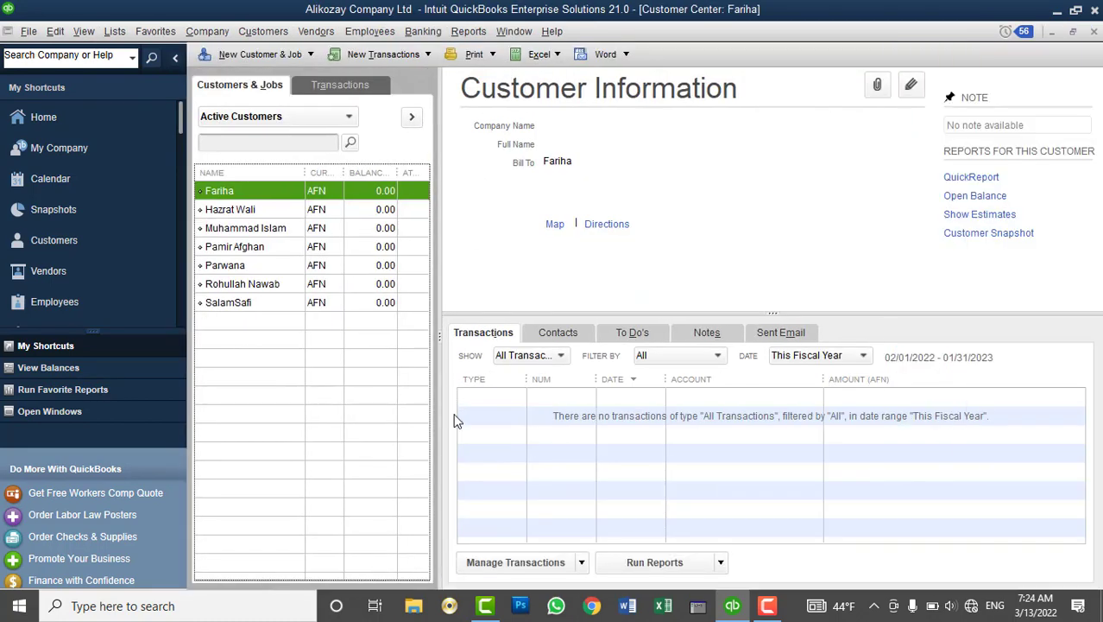
click(421, 607)
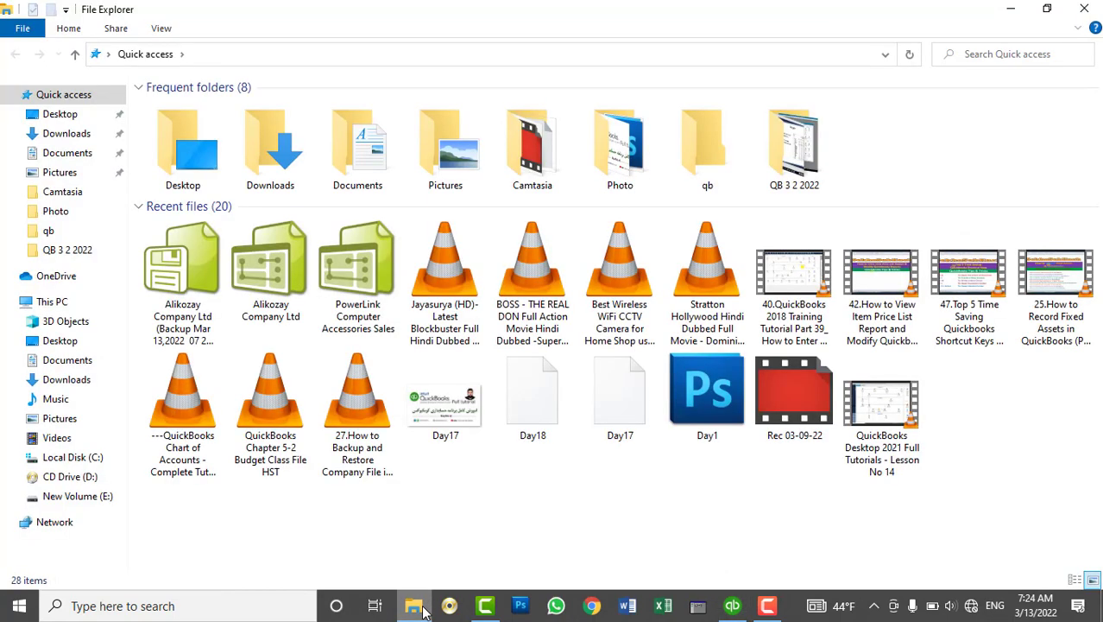
Confirm the 7,872 KB Alikozay backup is in Documents\QB Backups 2022, then close Explorer and the Customer Center
click(76, 152)
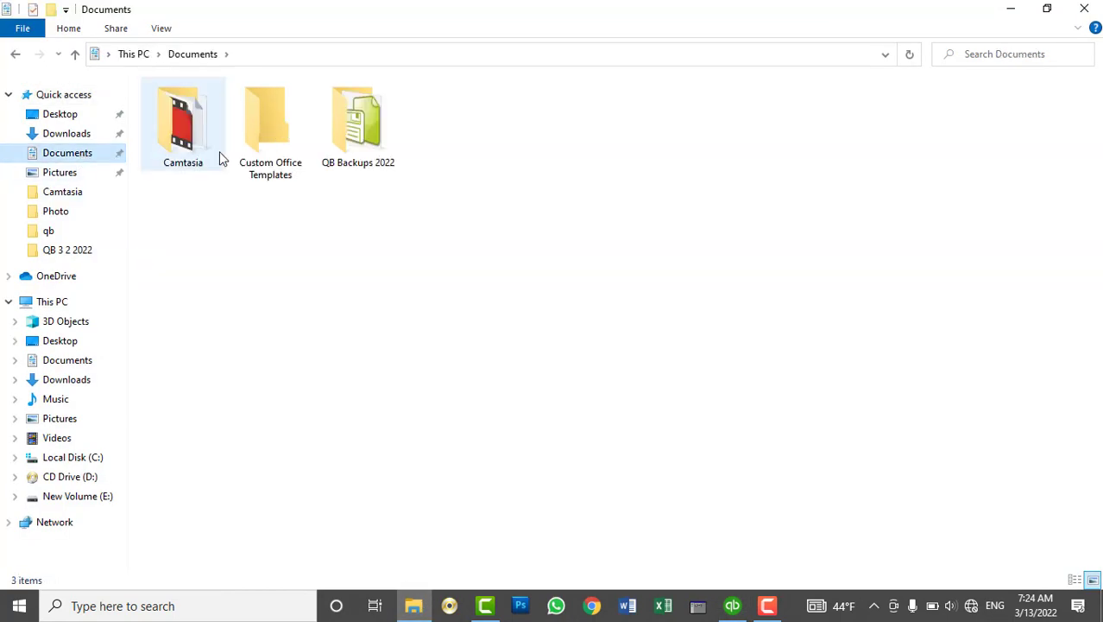
double_click(354, 126)
click(310, 107)
drag(347, 85, 598, 136)
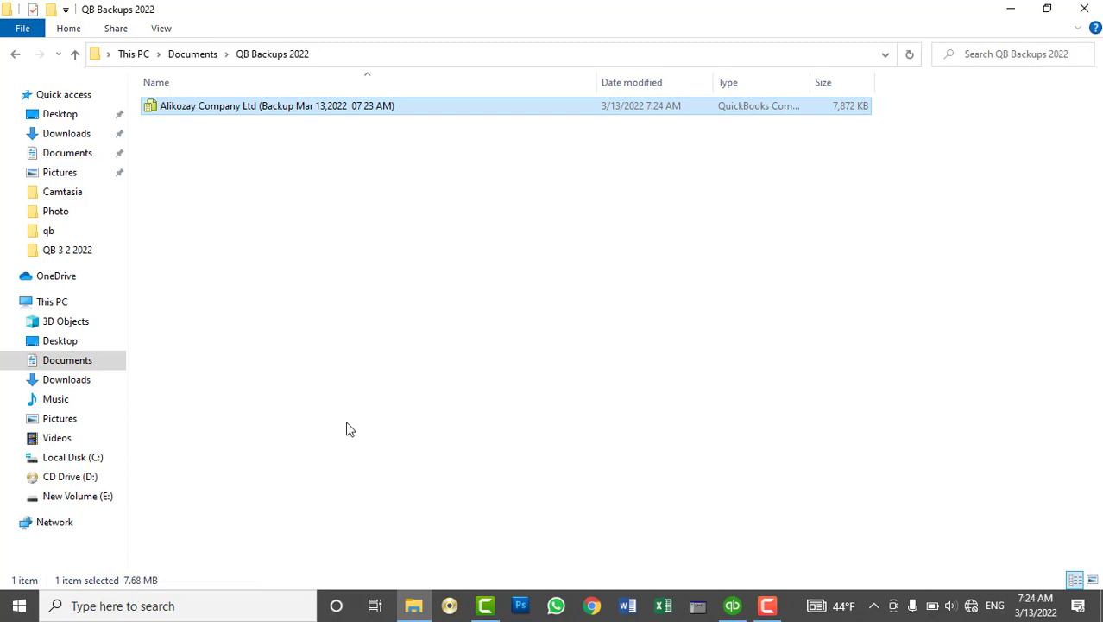
click(1085, 8)
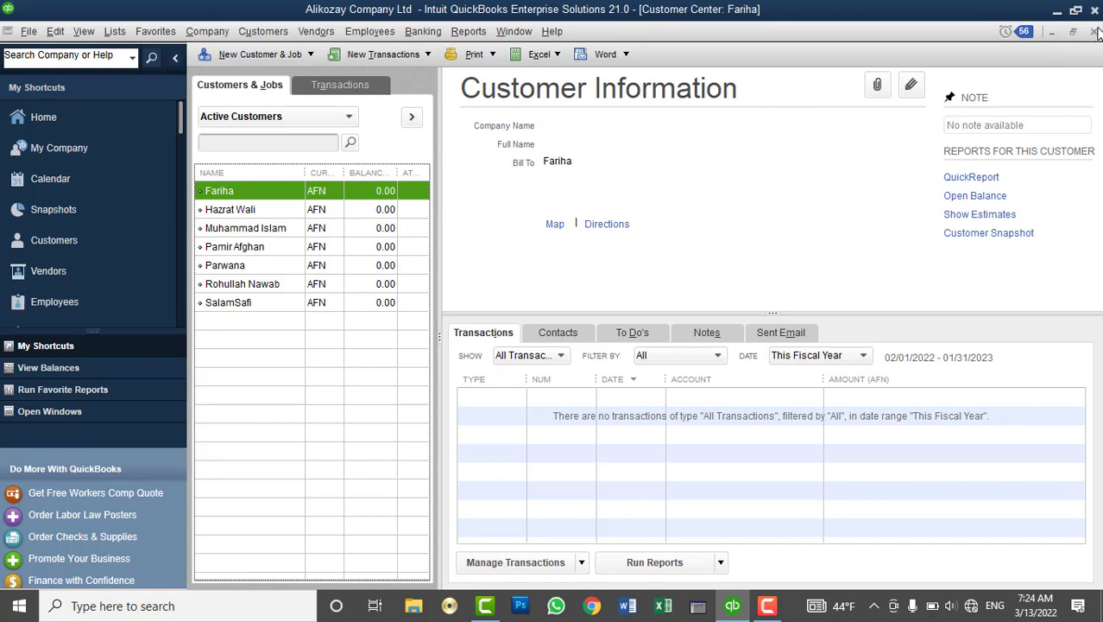
click(1094, 31)
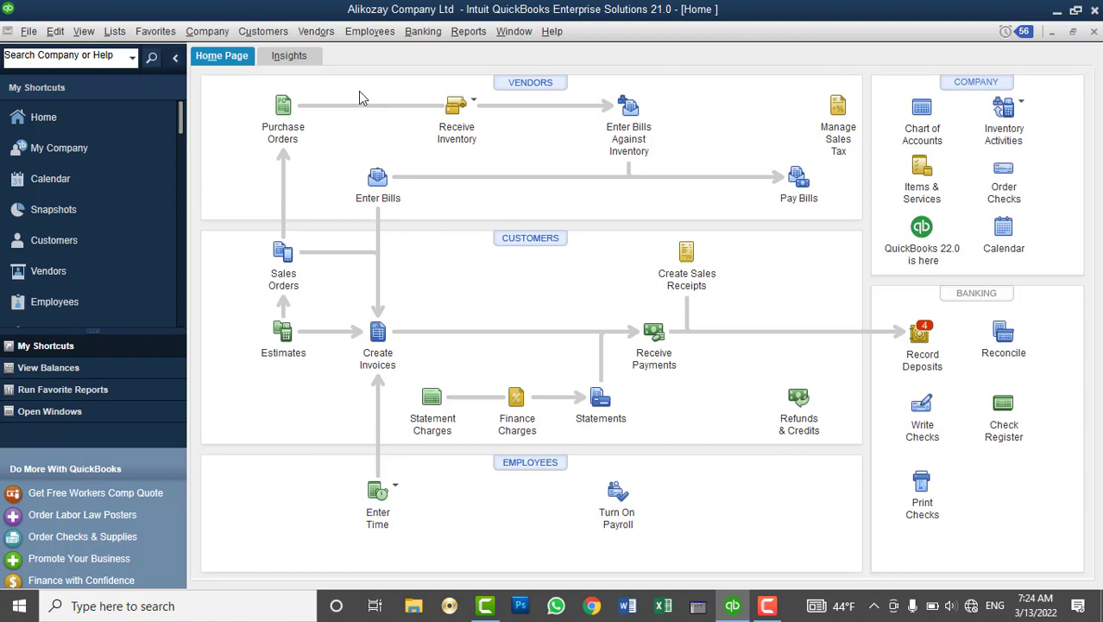
Delete the two customers that have no transactions from the Customer Center
click(521, 244)
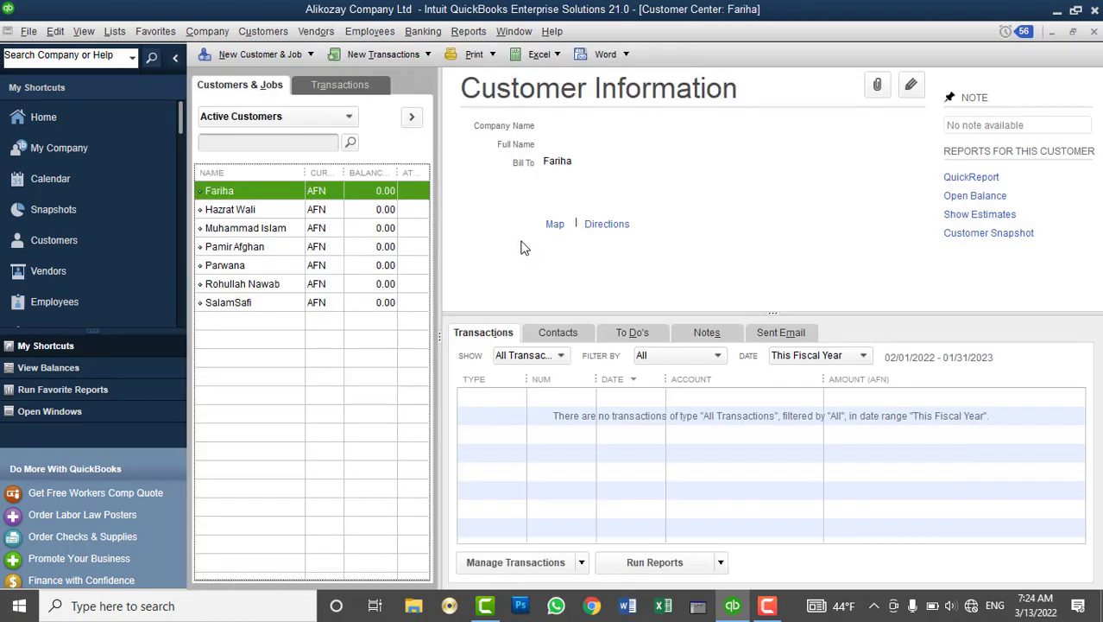
right_click(243, 191)
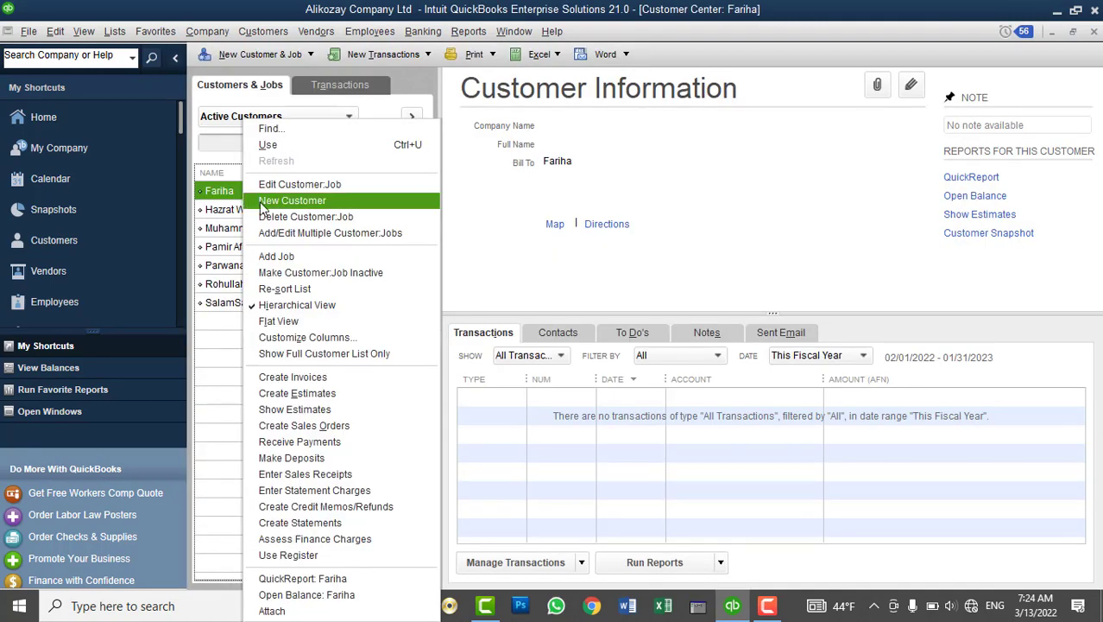
click(259, 215)
click(518, 197)
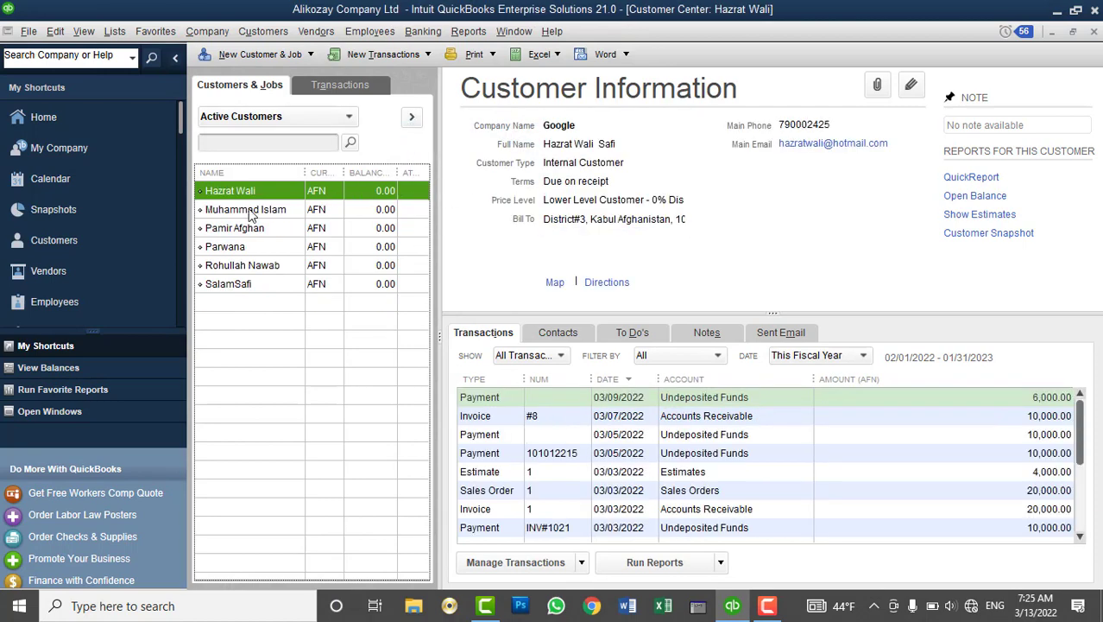
click(252, 287)
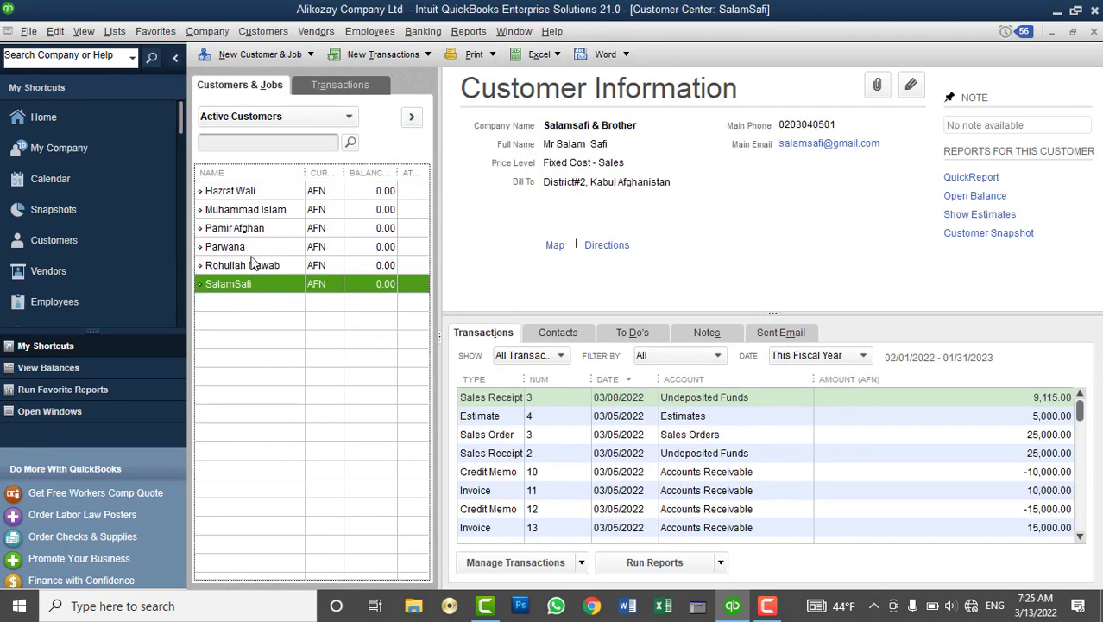
click(254, 248)
right_click(254, 251)
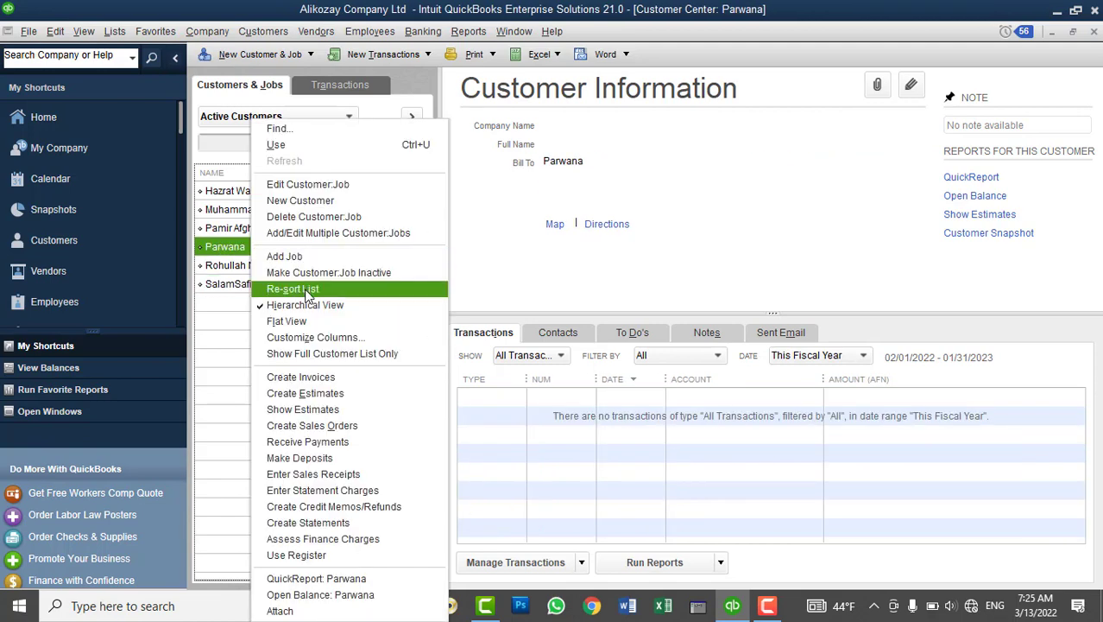
click(313, 217)
click(539, 200)
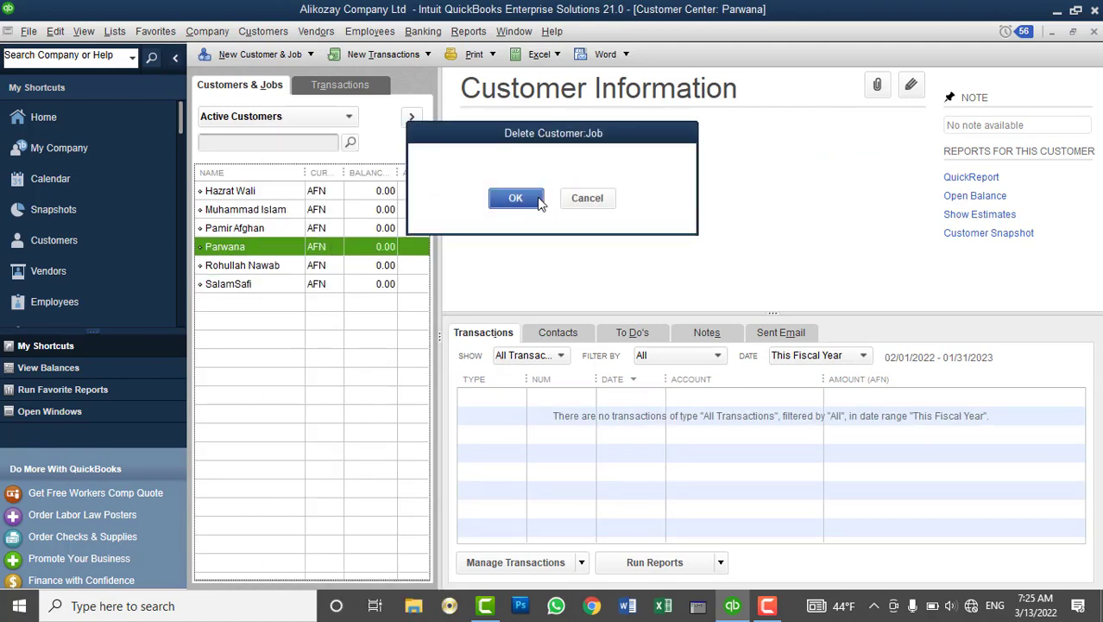
Open the 1,000.00 AFN FC 2 finance charge invoice for editing
click(257, 228)
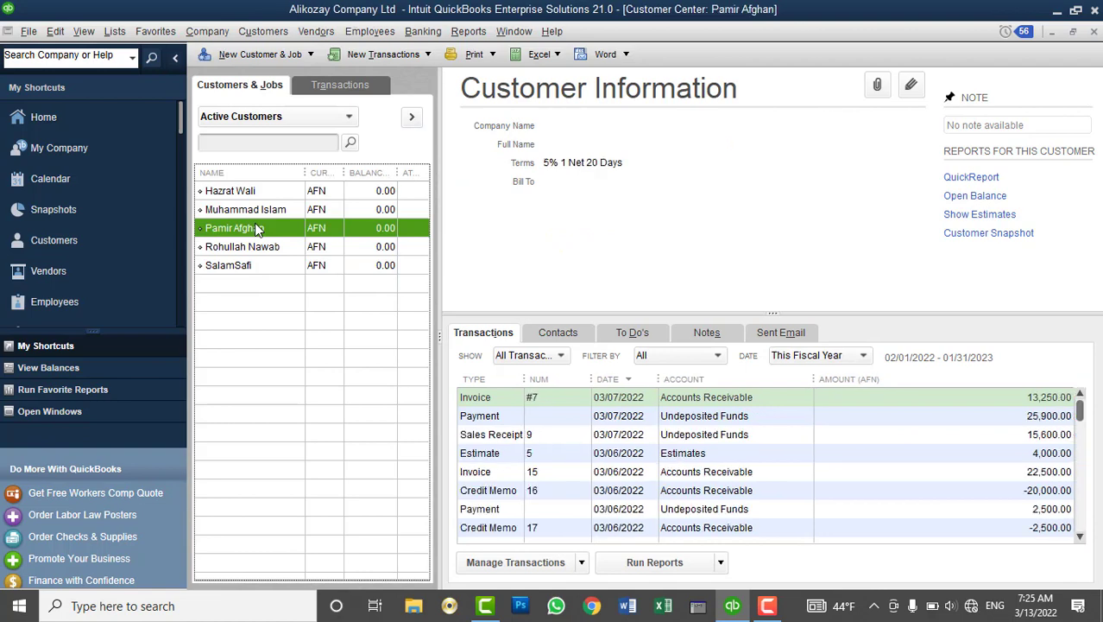
click(246, 246)
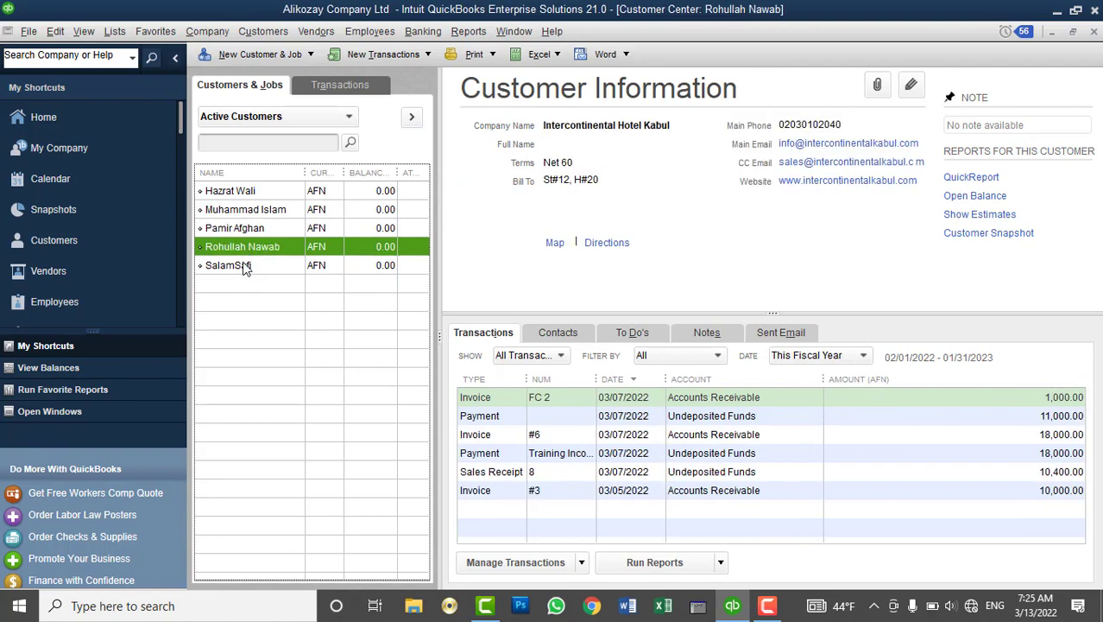
click(505, 399)
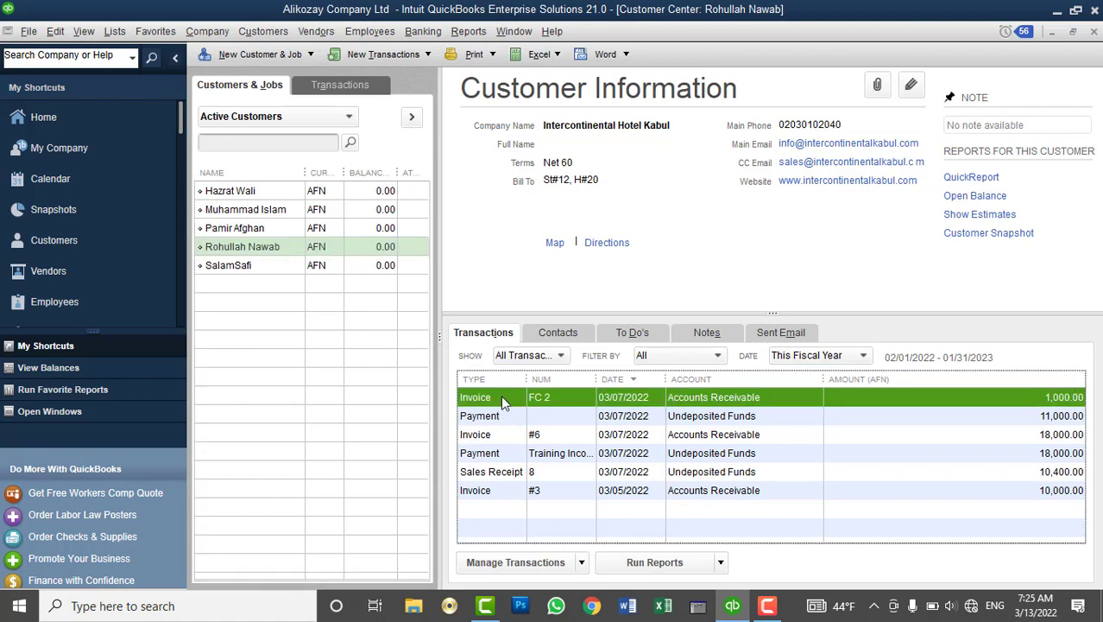
right_click(577, 395)
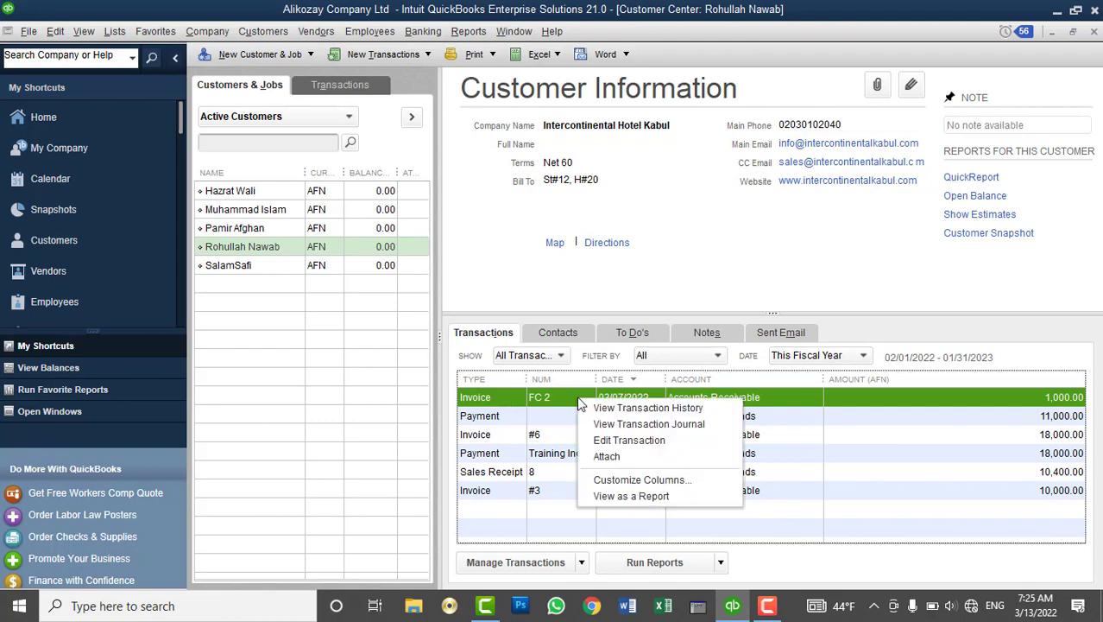
click(596, 441)
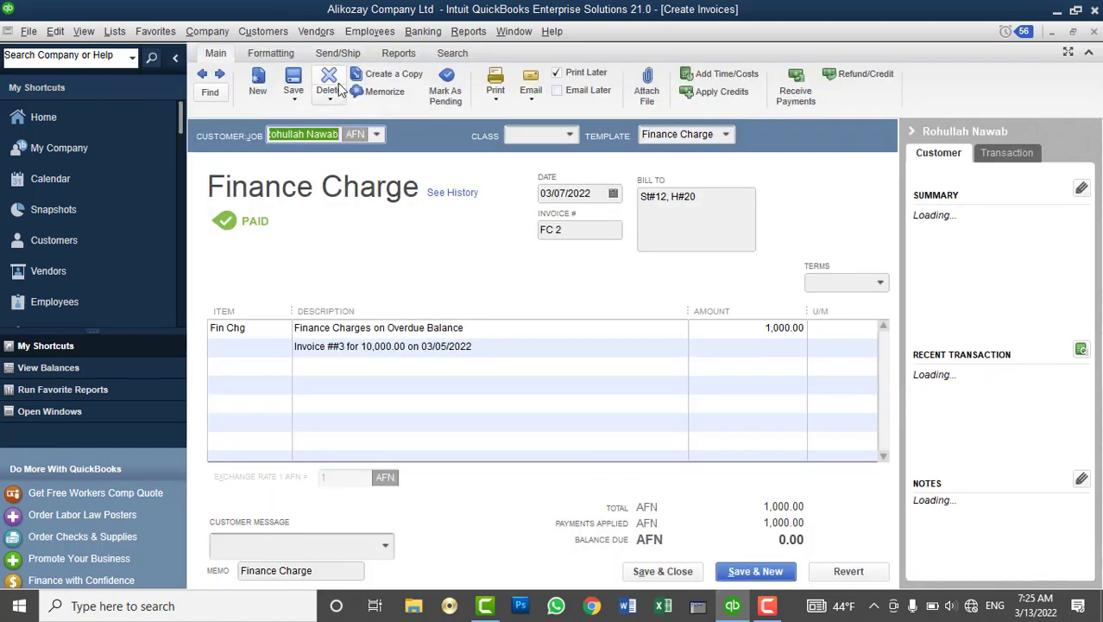
Delete the FC 2 finance charge invoice and close the invoice form
click(335, 82)
click(515, 211)
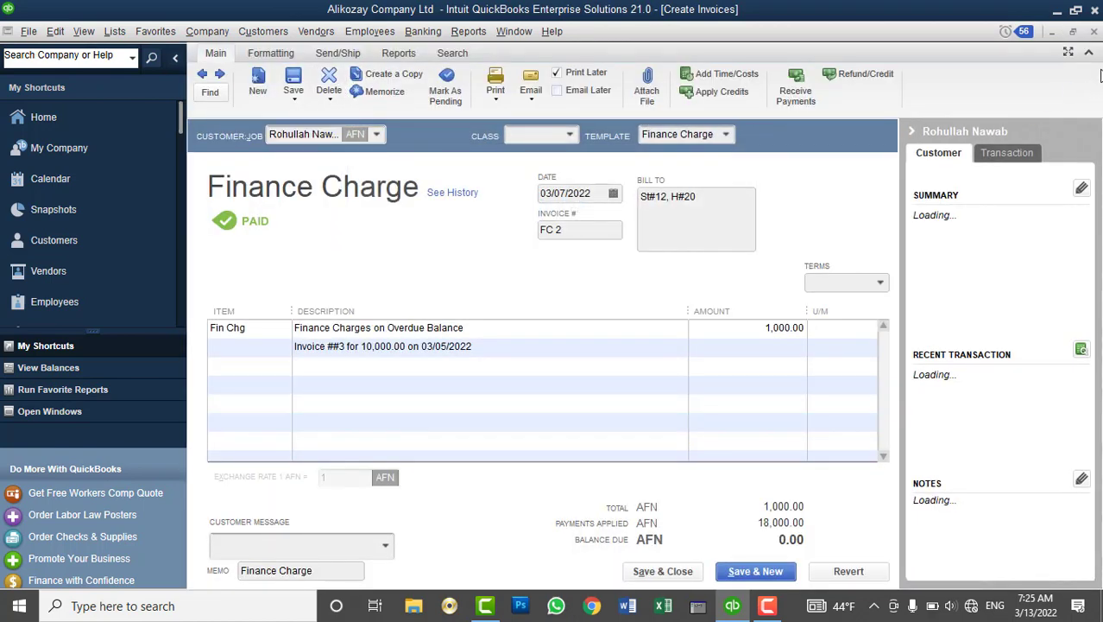
key(Escape)
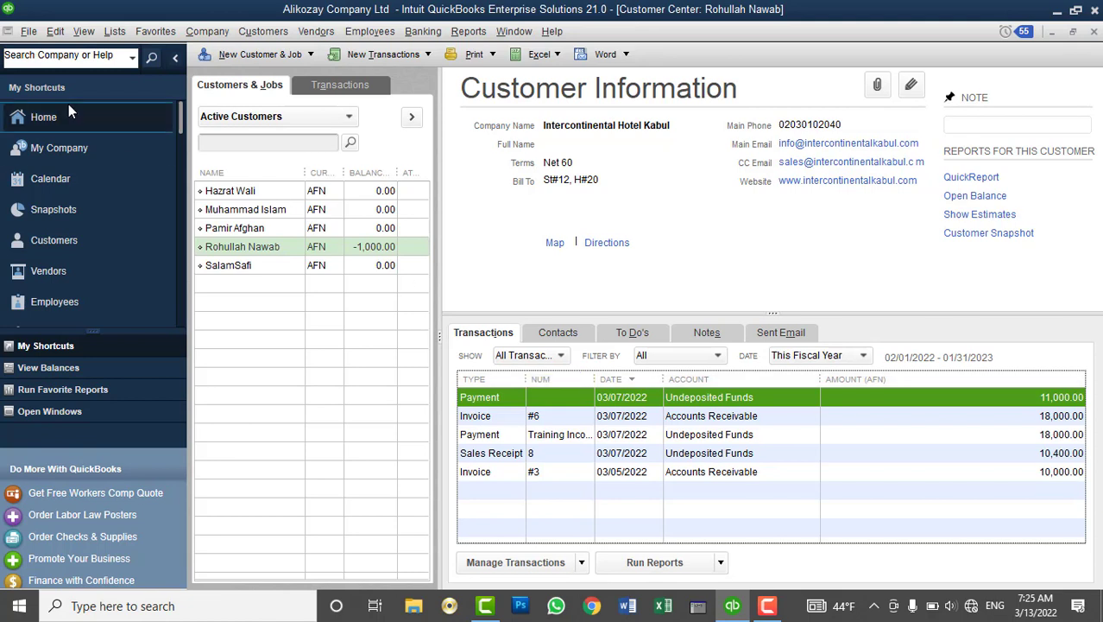
click(29, 32)
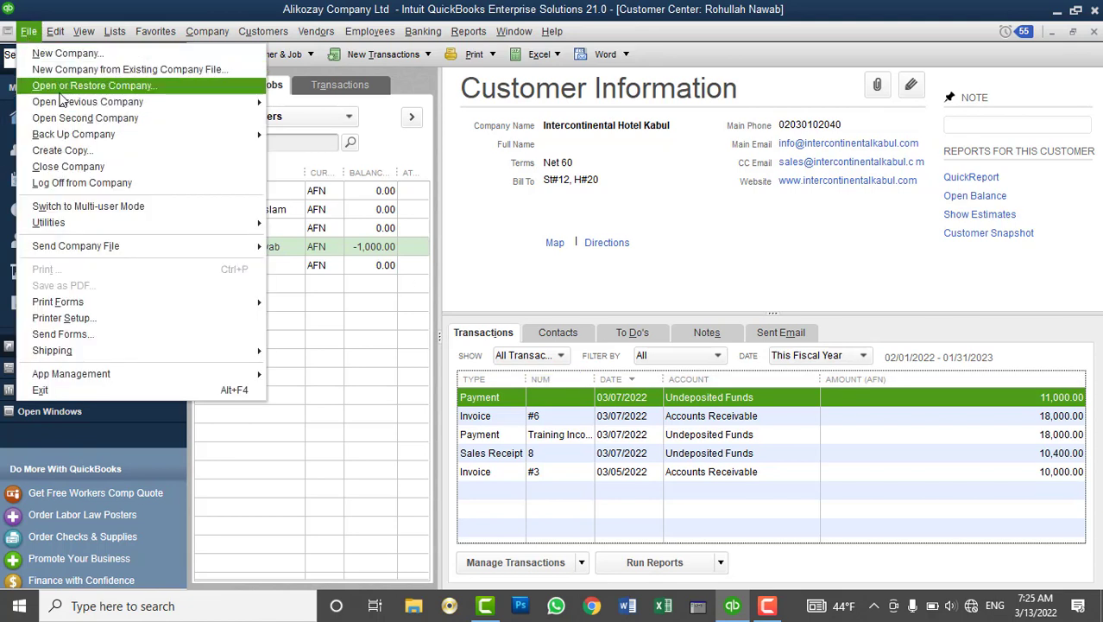
Start restoring a local backup and choose the Mar 13, 2022 Alikozay backup in QB Backups 2022
click(124, 86)
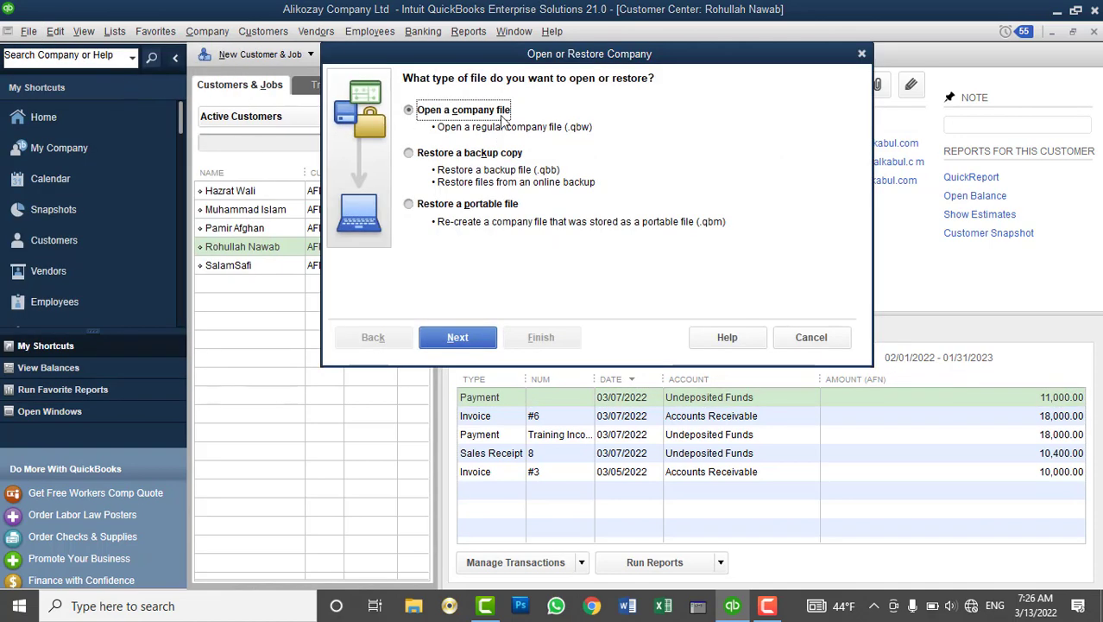
click(467, 153)
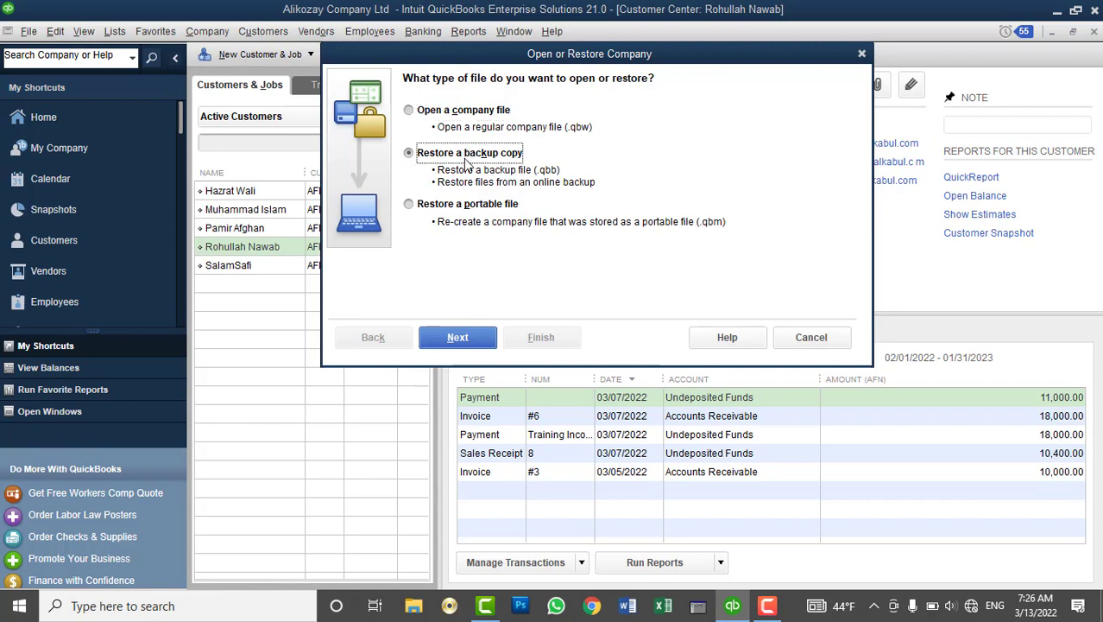
click(457, 344)
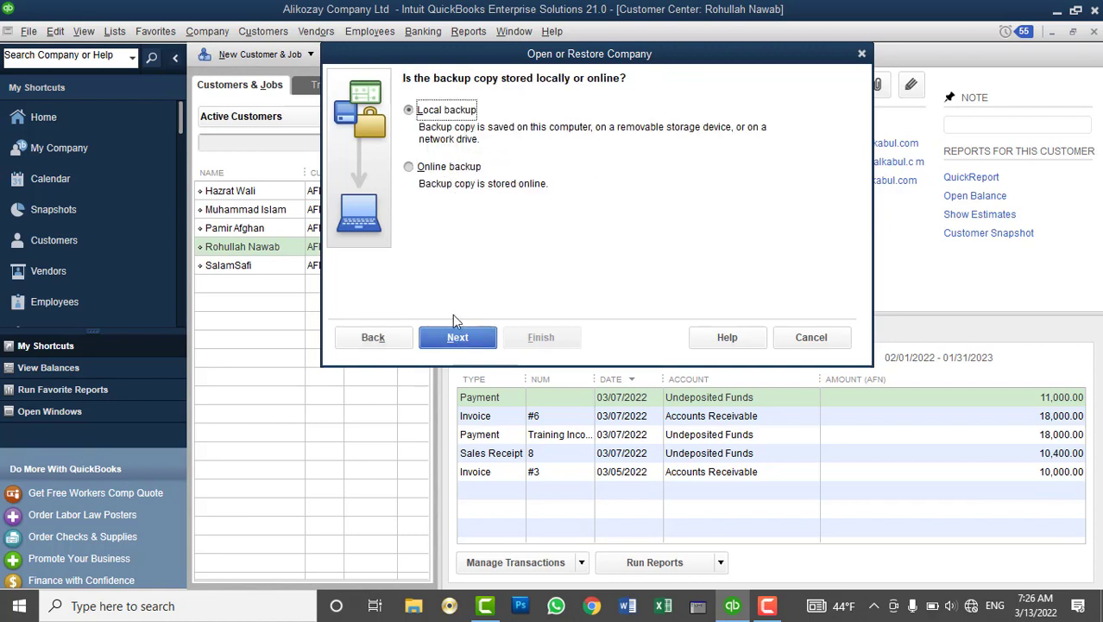
click(421, 169)
click(442, 112)
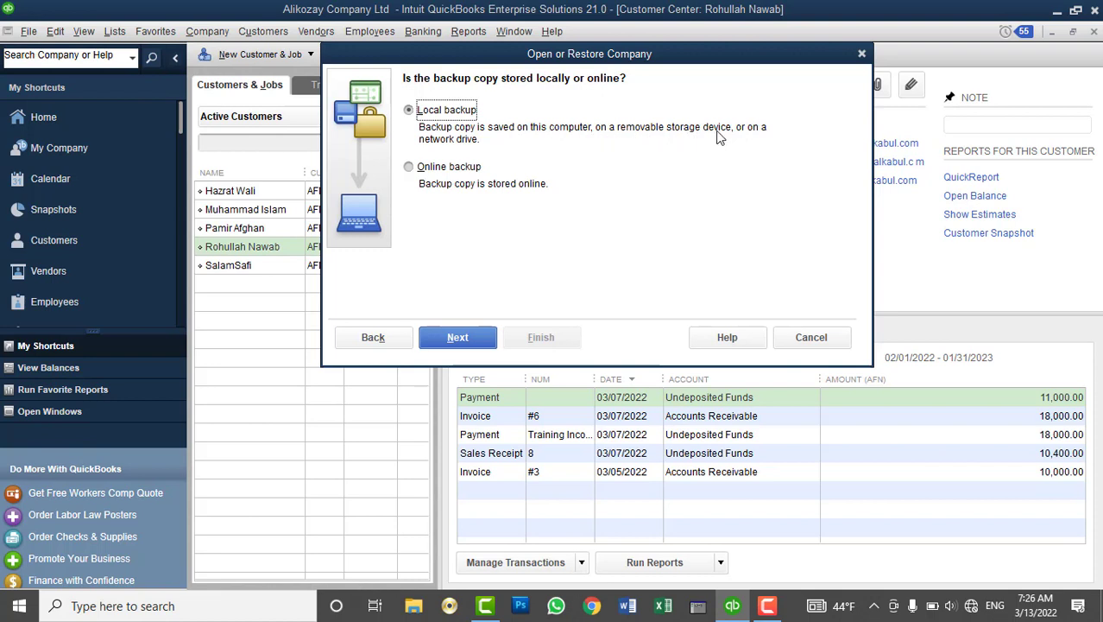
click(457, 338)
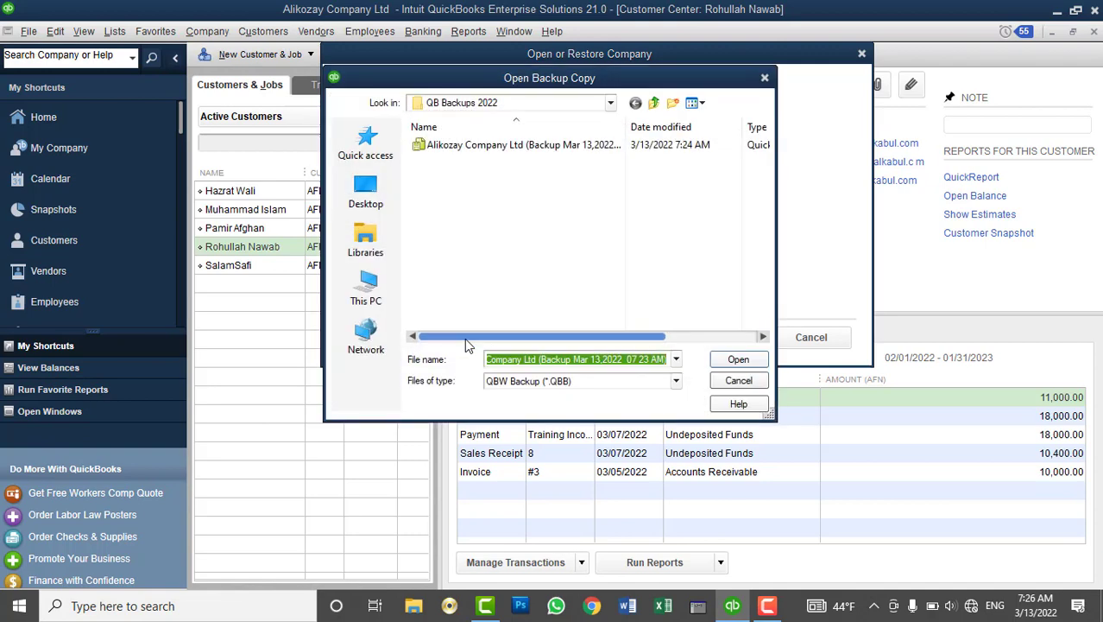
click(504, 145)
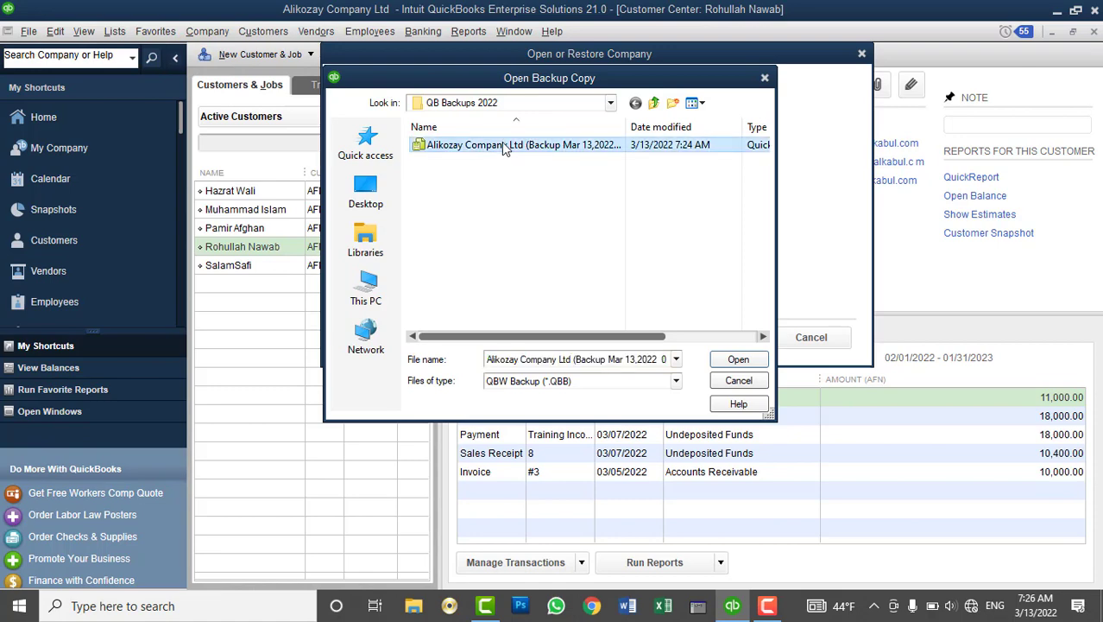
click(739, 361)
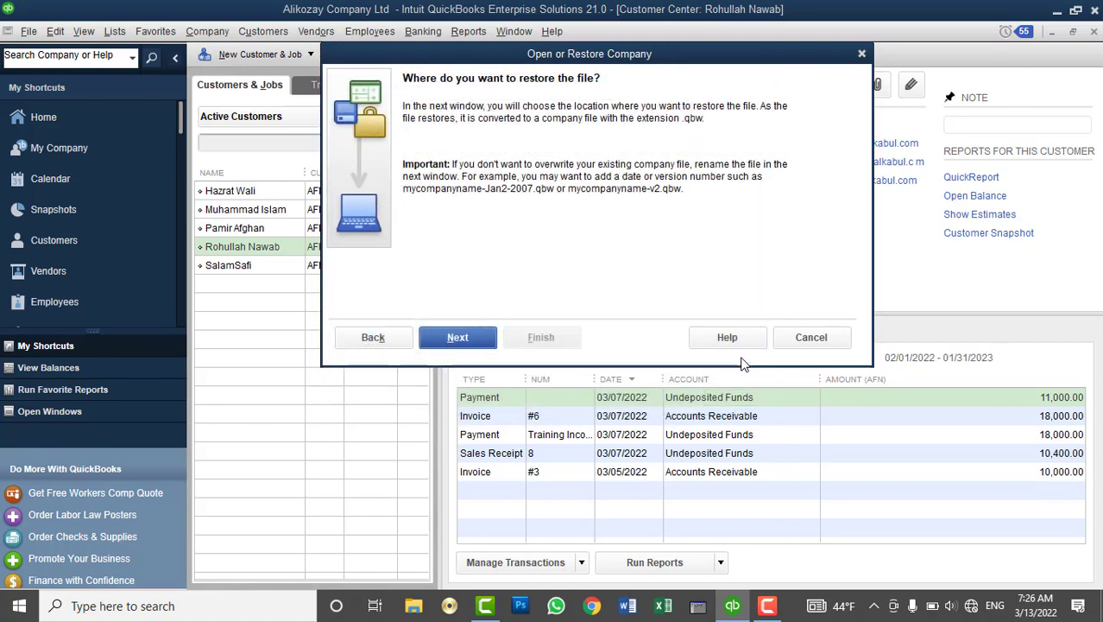
Browse the restore location to the Documents library
click(457, 338)
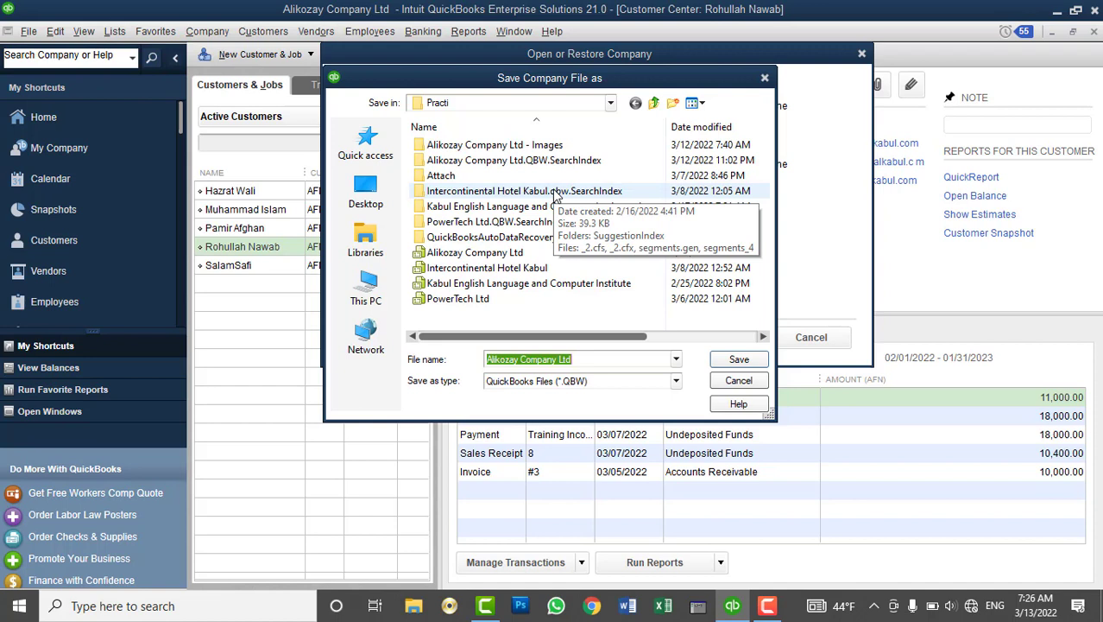
click(374, 249)
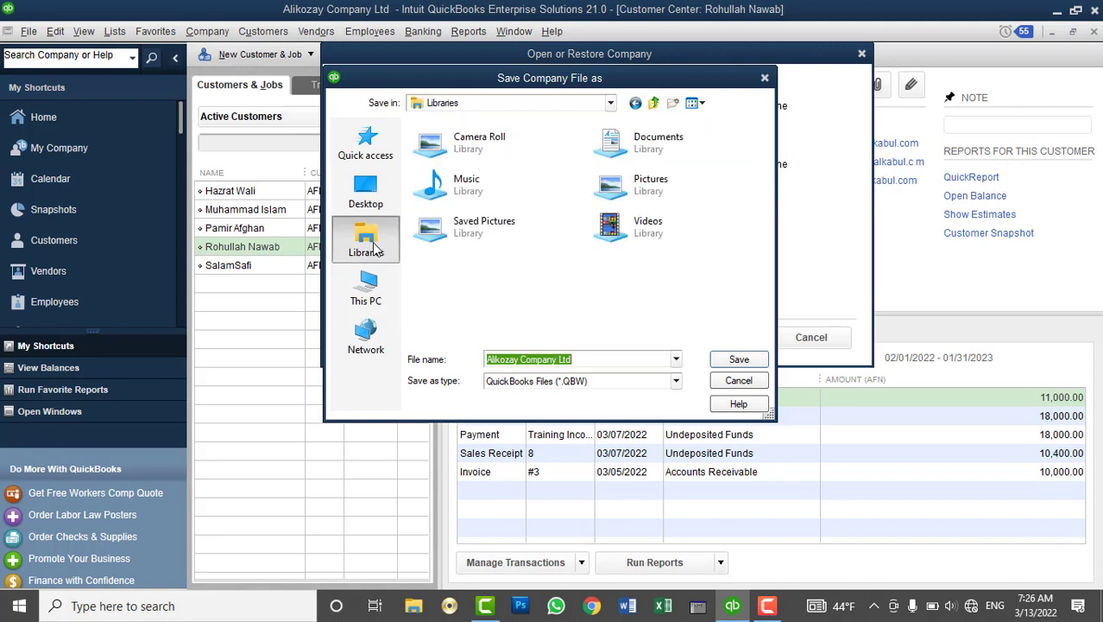
click(643, 152)
double_click(643, 152)
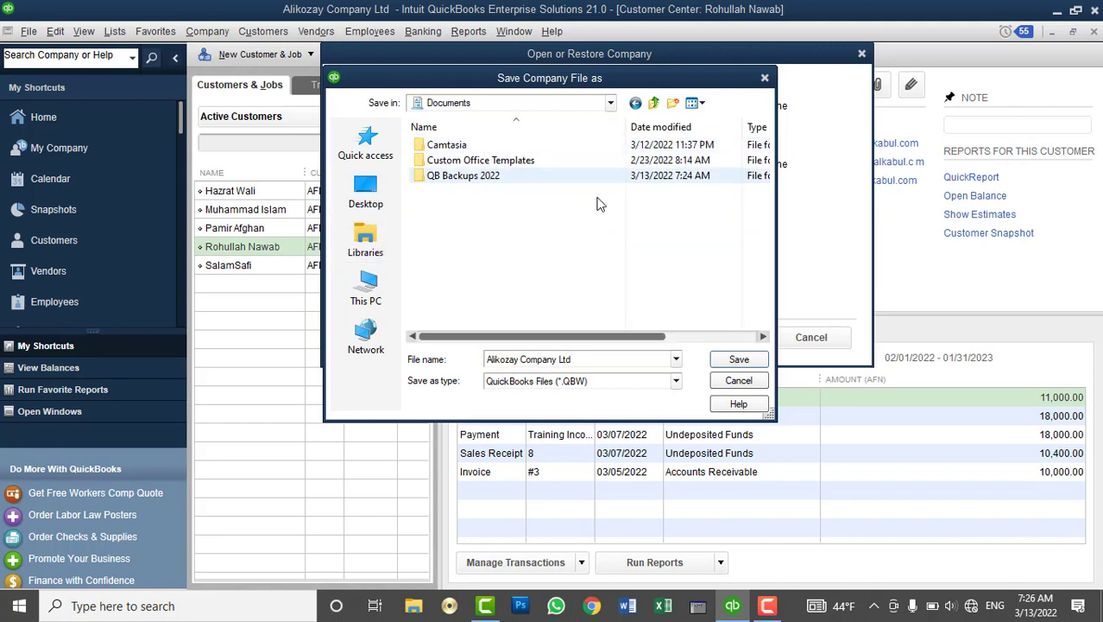
Create the folder '3 13 2022 Alikozay company' and save the restored company there
click(674, 103)
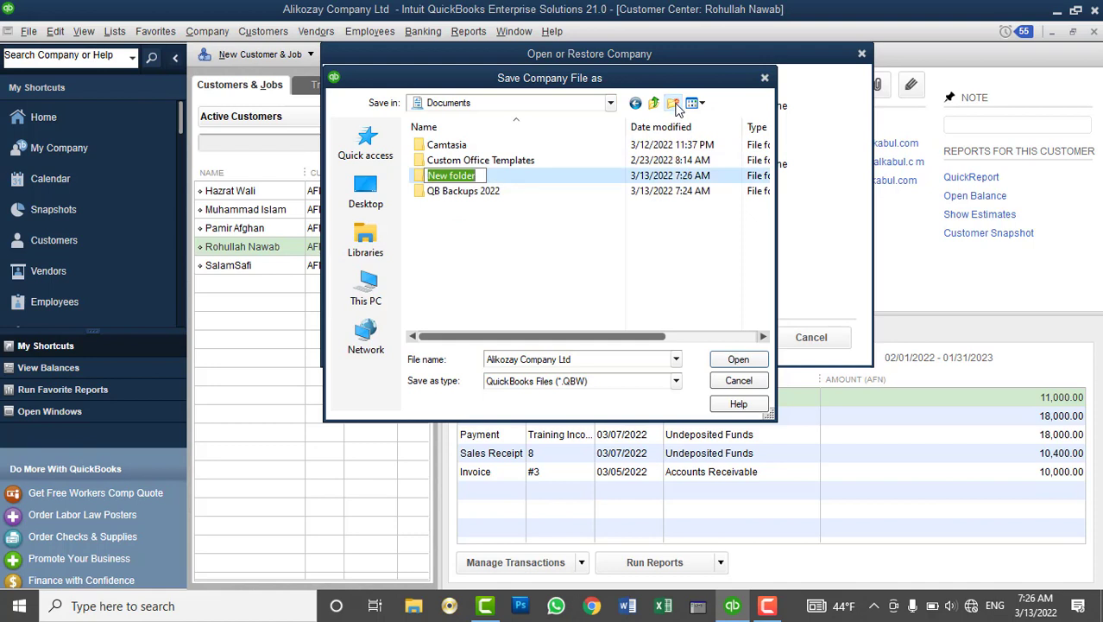
text(3 13 2022 Compa)
key(BackSpace)
key(BackSpace)
key(BackSpace)
key(BackSpace)
key(BackSpace)
text(Alikozay company)
key(Return)
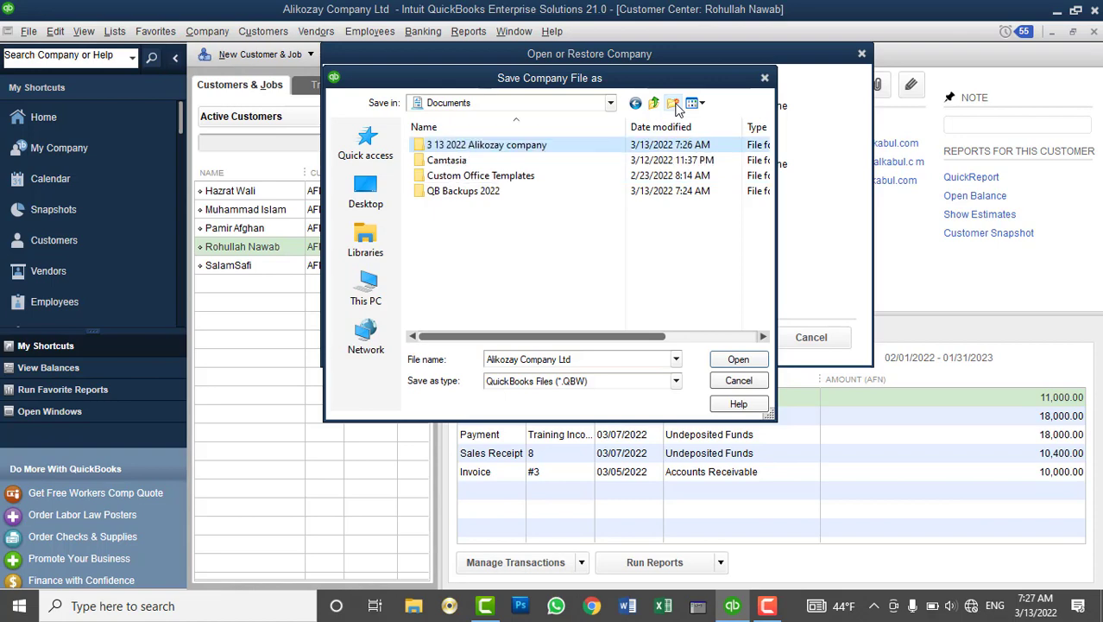
click(738, 360)
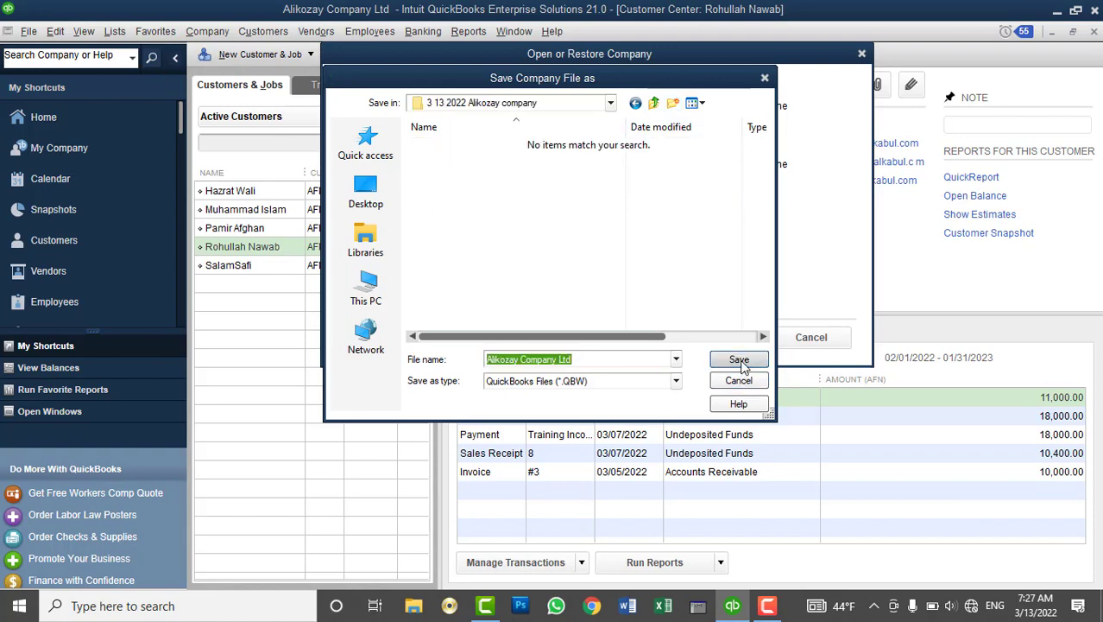
click(739, 361)
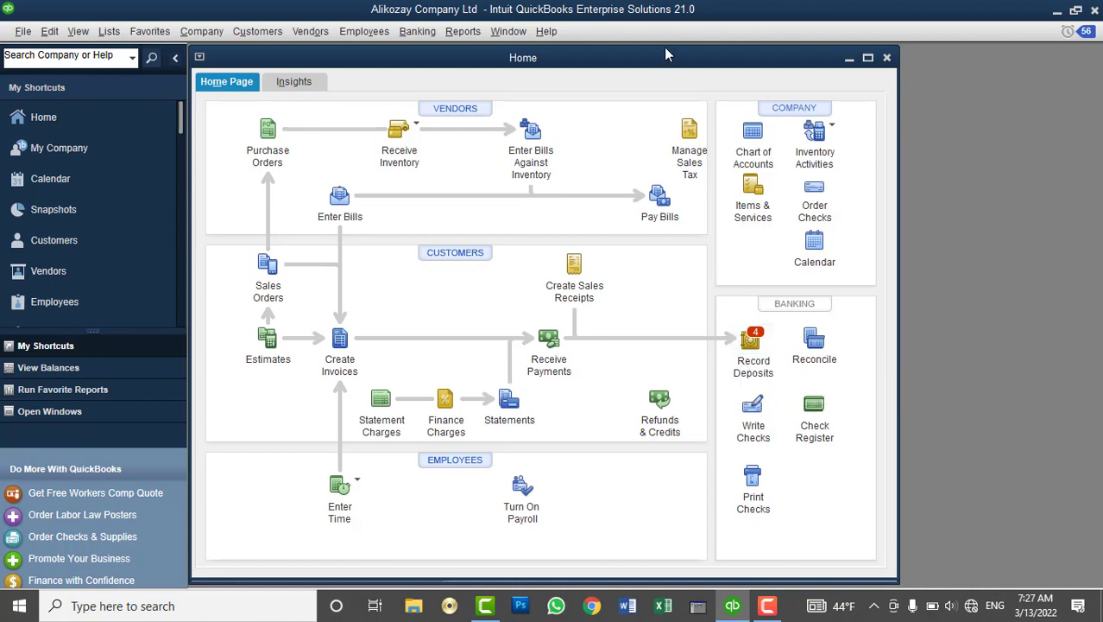
Maximize the Home page and review customers, confirming the 1,000.00 FC 2 invoice is back
double_click(567, 59)
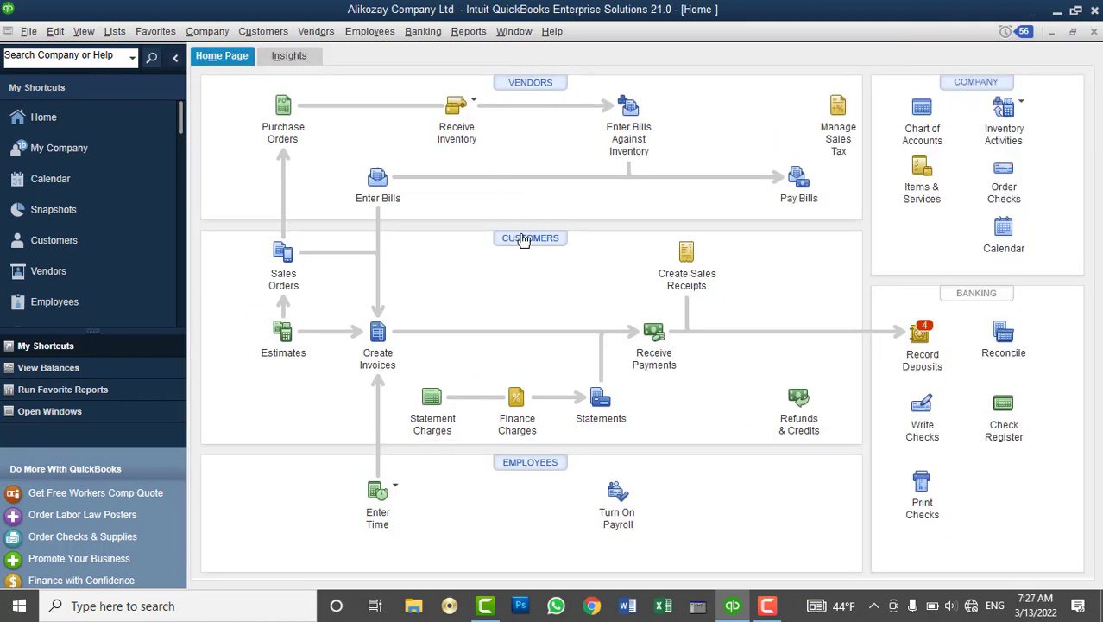
click(522, 239)
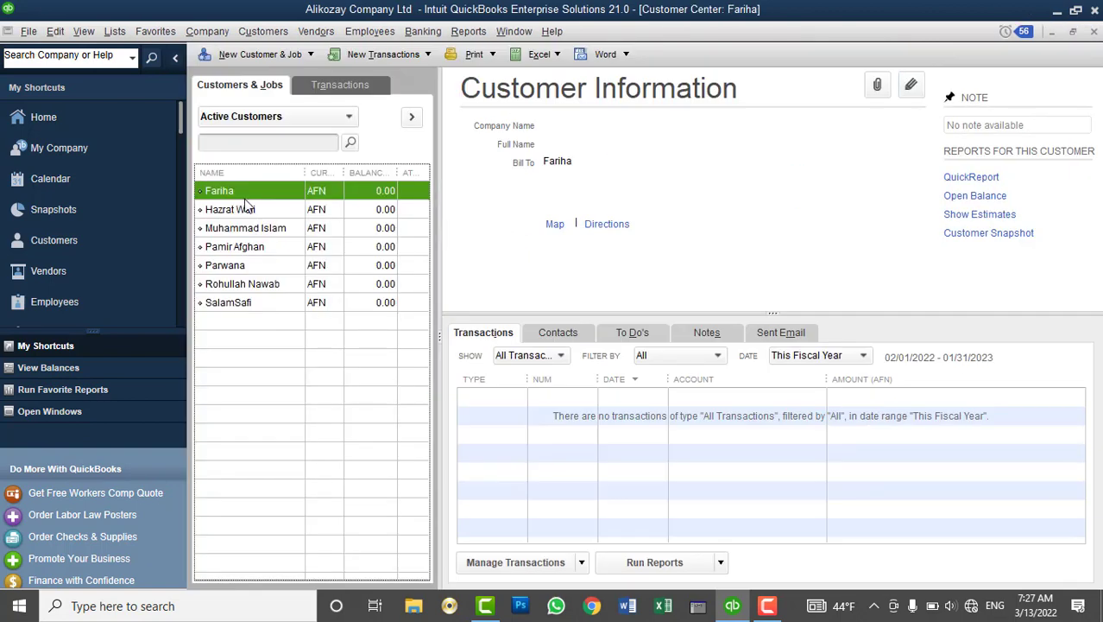
click(231, 267)
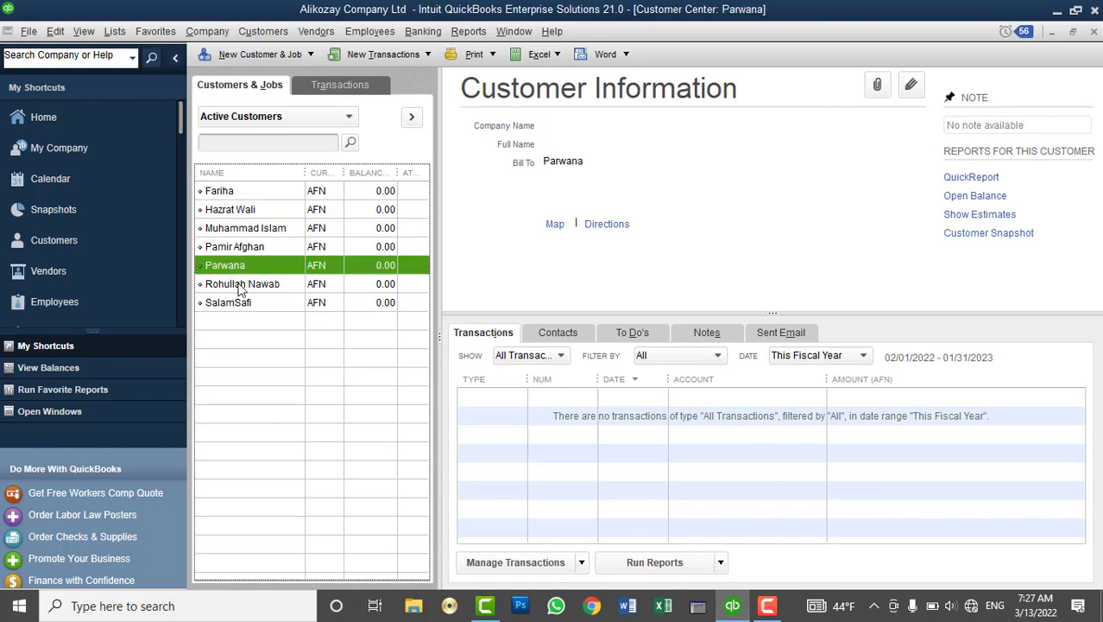
click(240, 286)
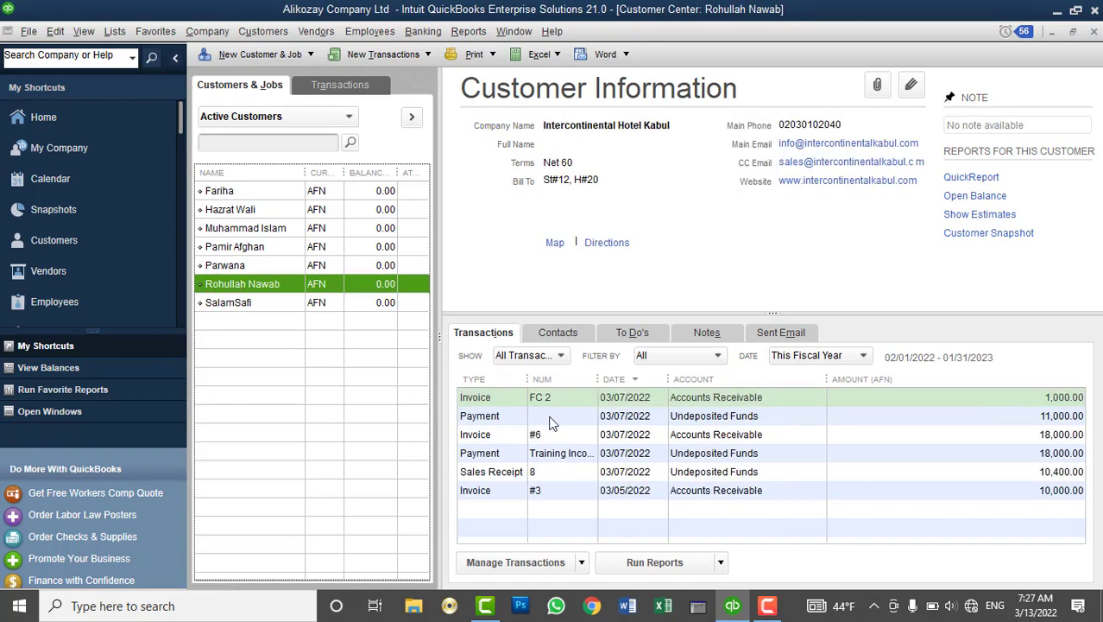
click(557, 400)
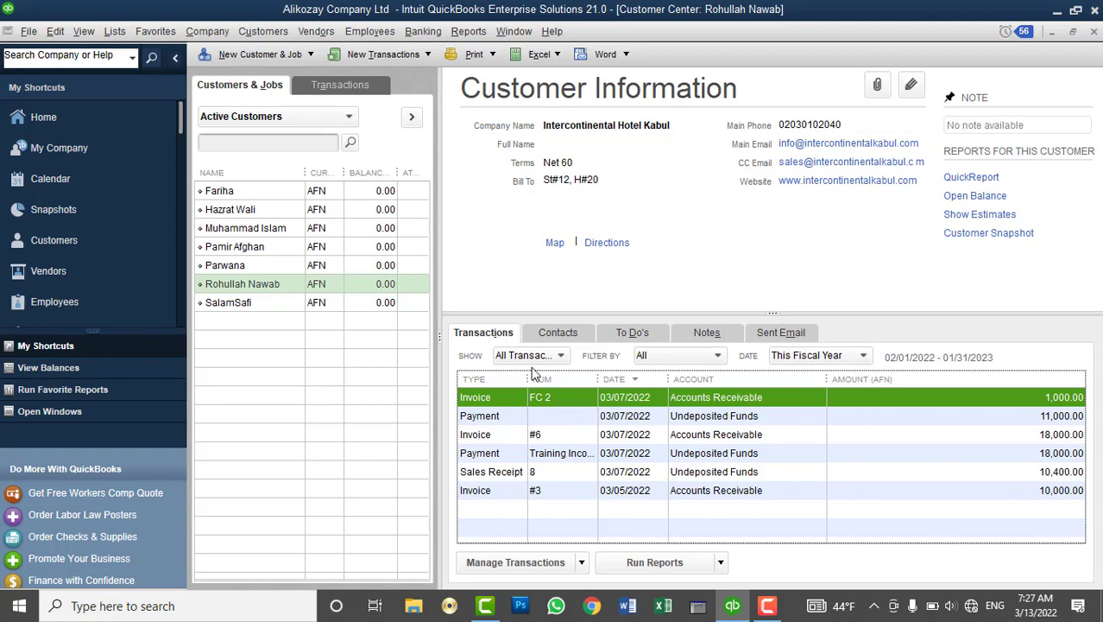
Browse the File menu without choosing anything, then close the Customer Center to return Home
click(29, 31)
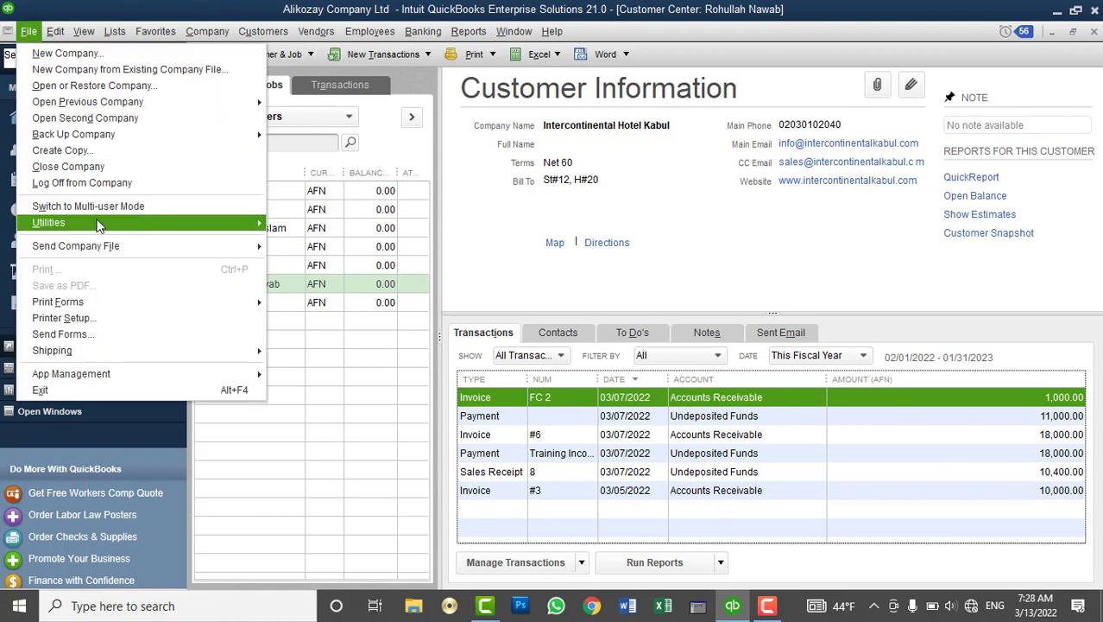
mouse_move(98, 225)
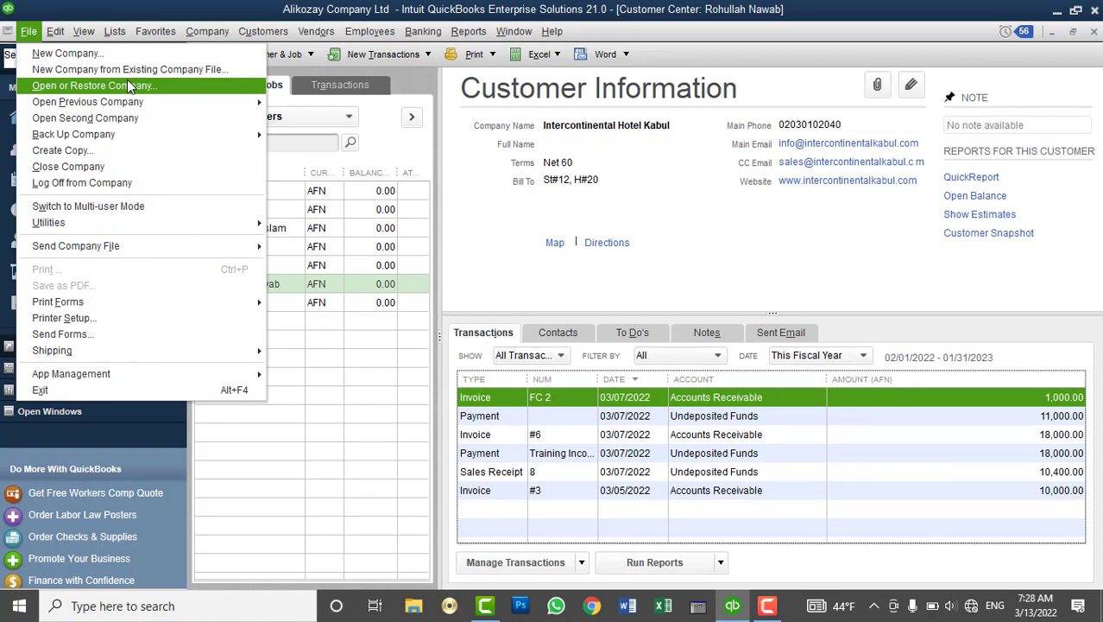
mouse_move(198, 102)
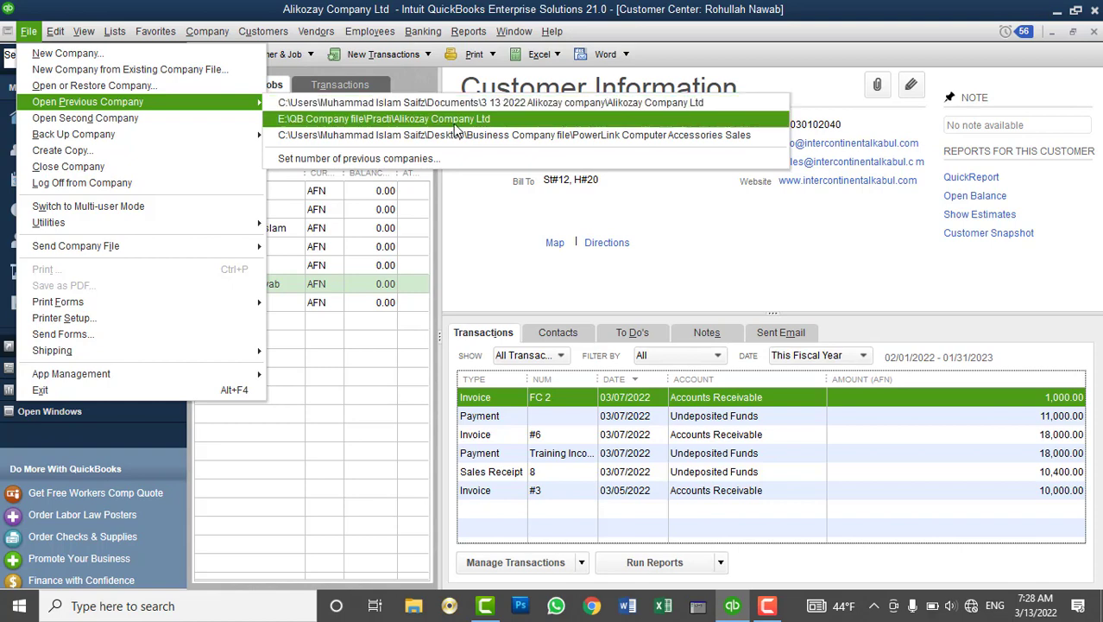
click(703, 63)
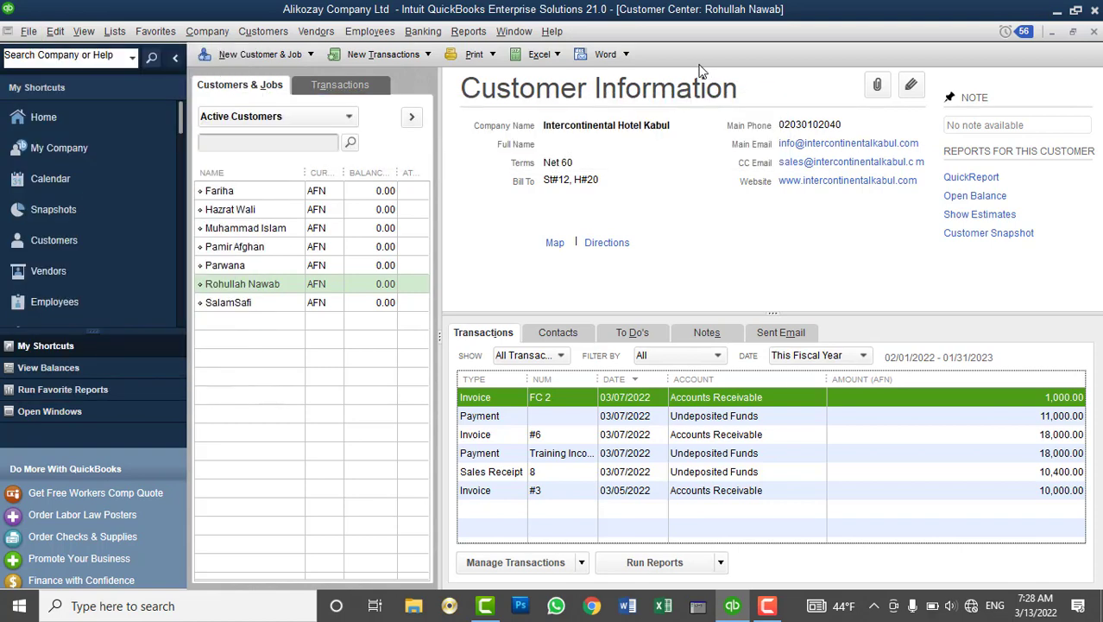
click(1092, 32)
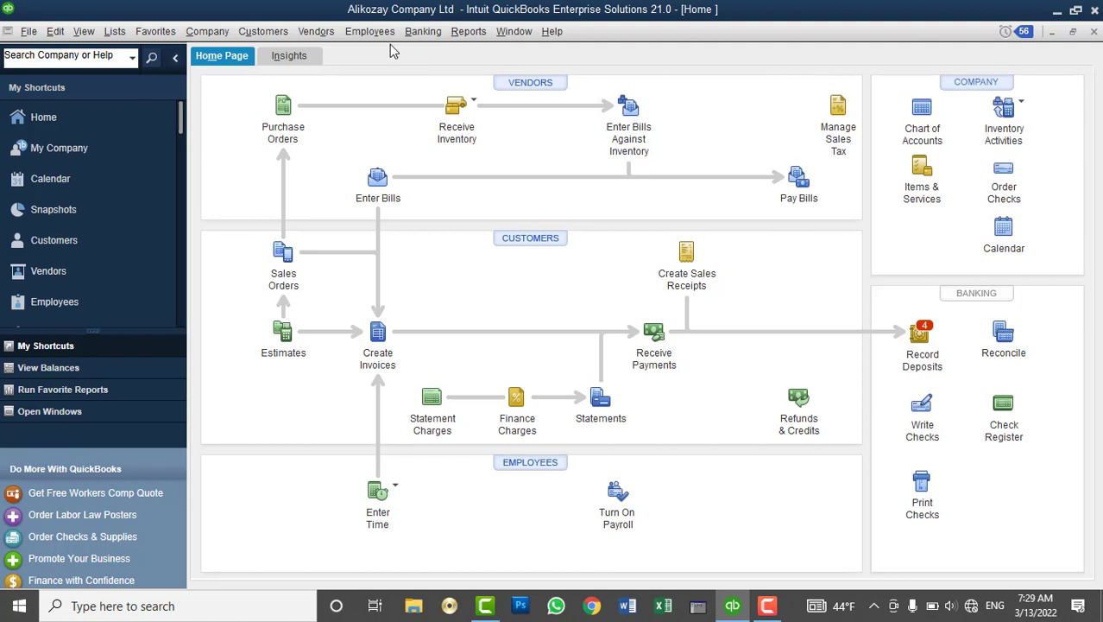
click(22, 34)
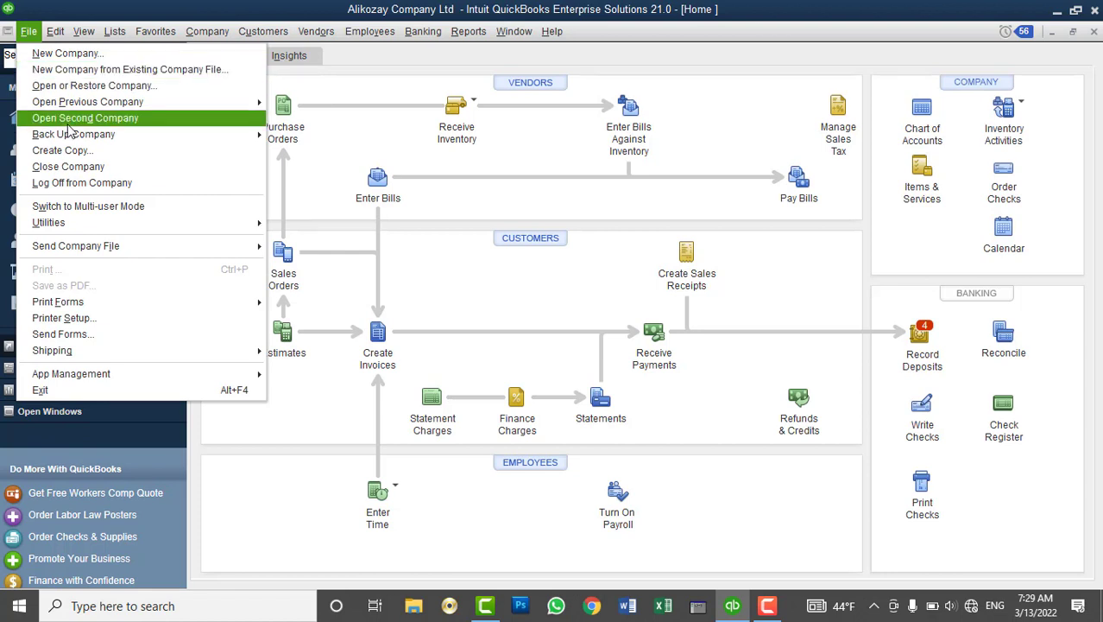
Open Intercontinental Hotel kabul as a second company, logging in with the admin password
click(69, 125)
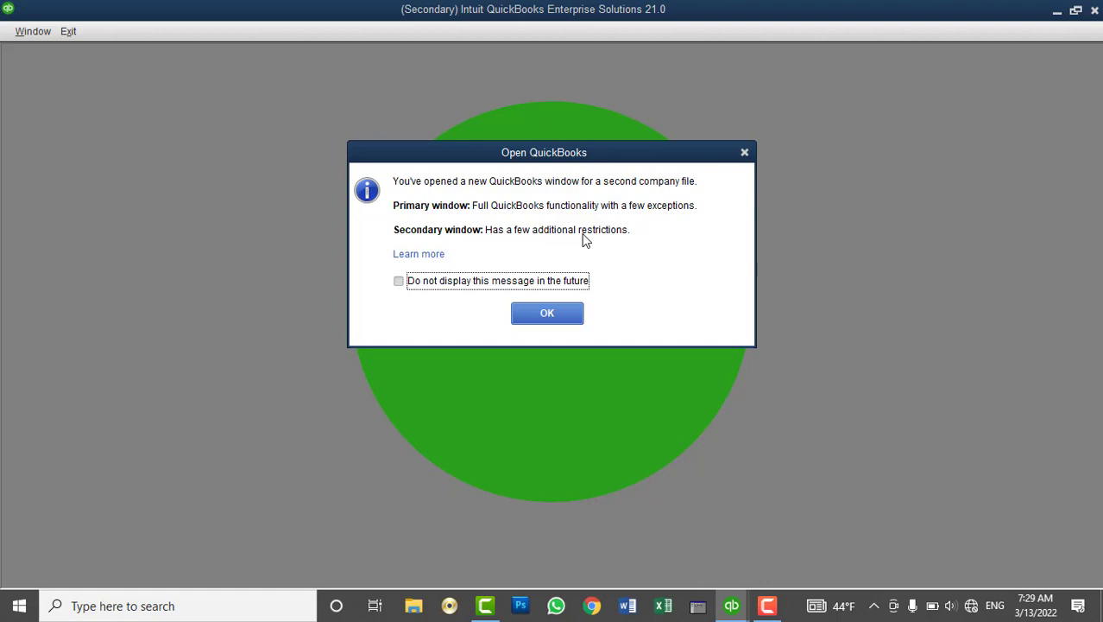
click(540, 316)
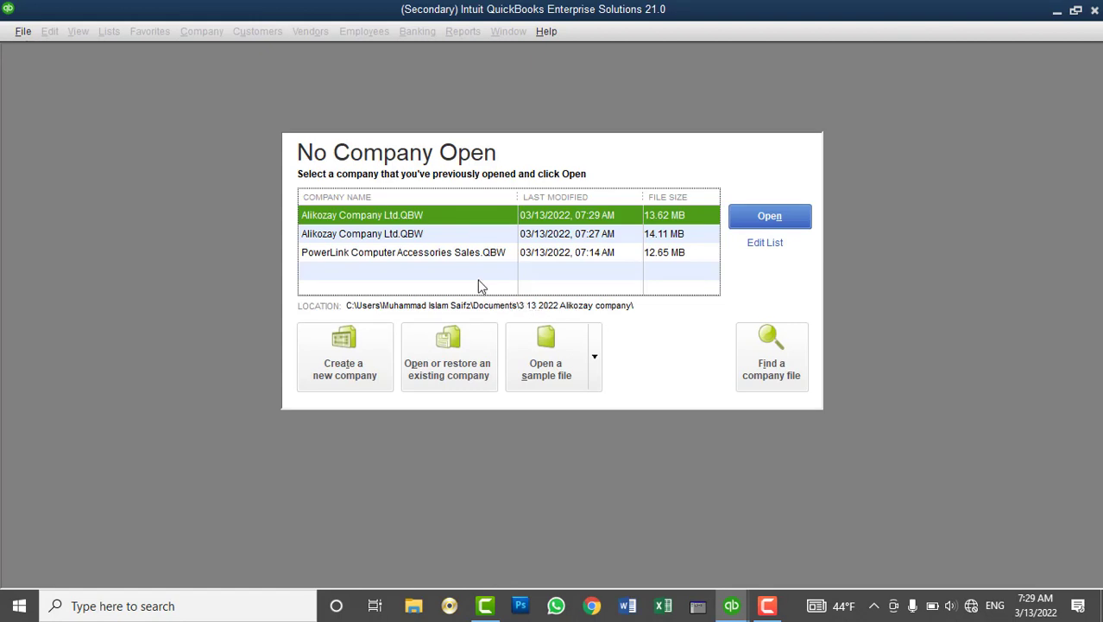
click(465, 252)
click(768, 217)
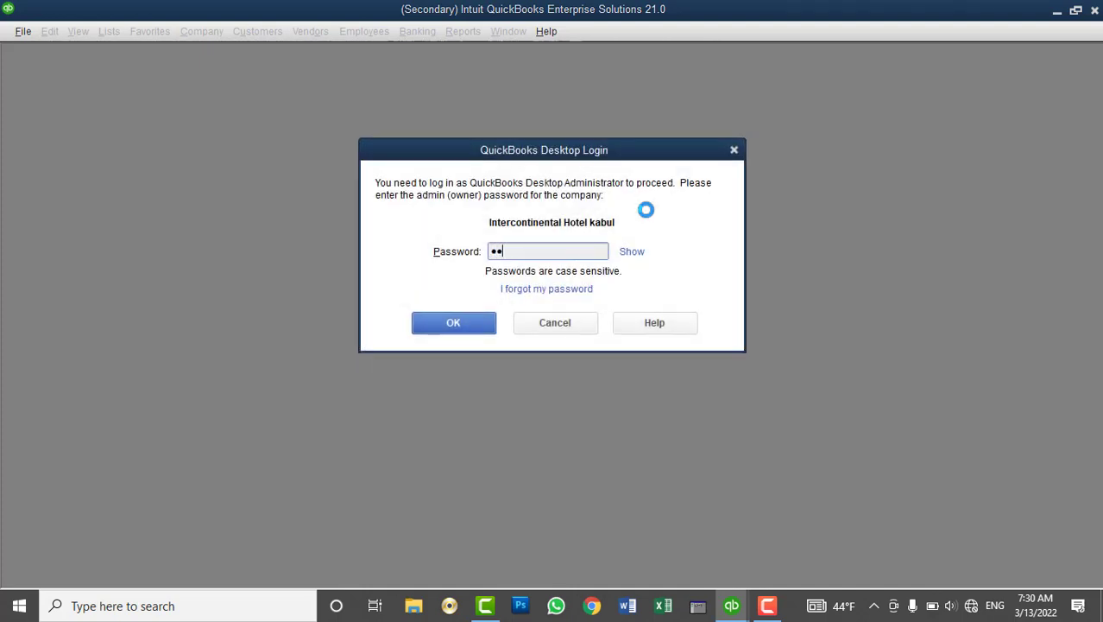
text(•••••)
click(475, 321)
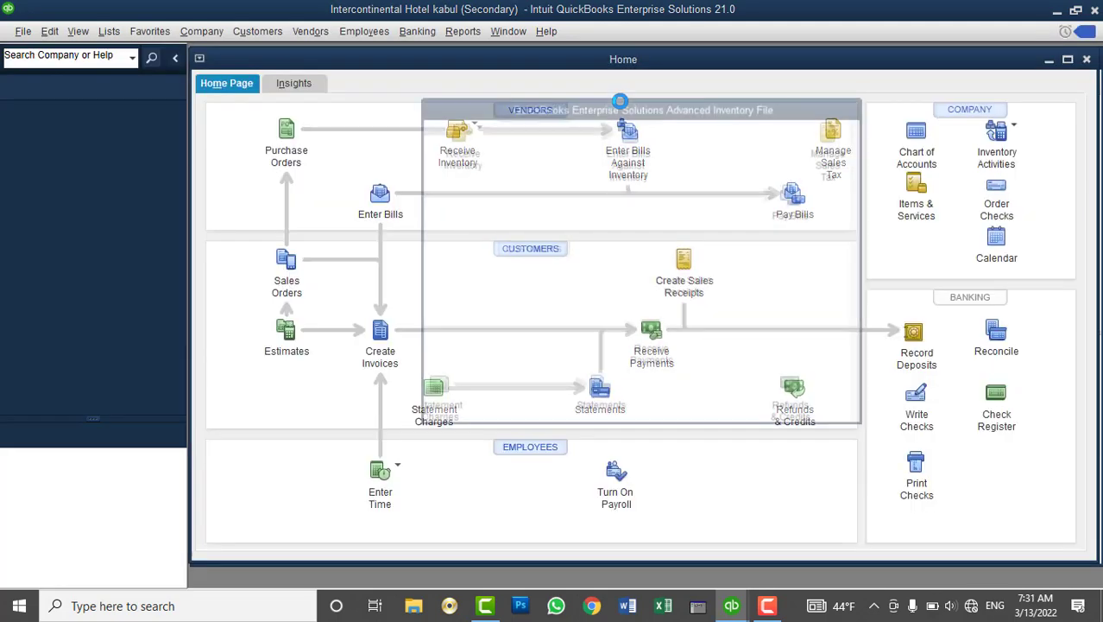
Turn off Advanced Inventory, then switch back to the primary Alikozay window
click(626, 295)
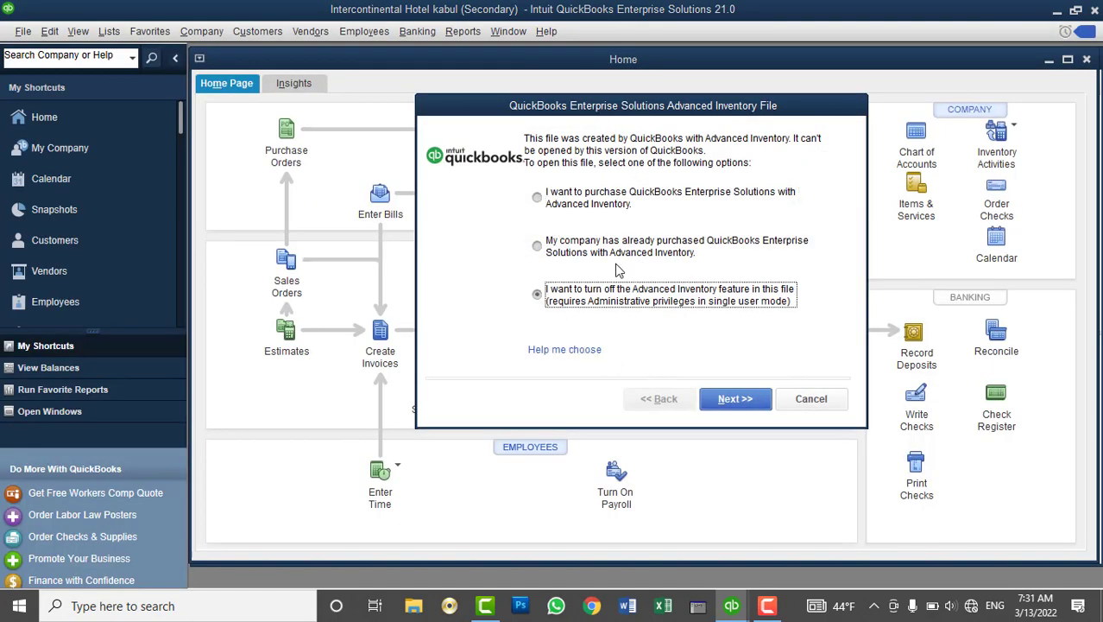
click(753, 406)
click(753, 406)
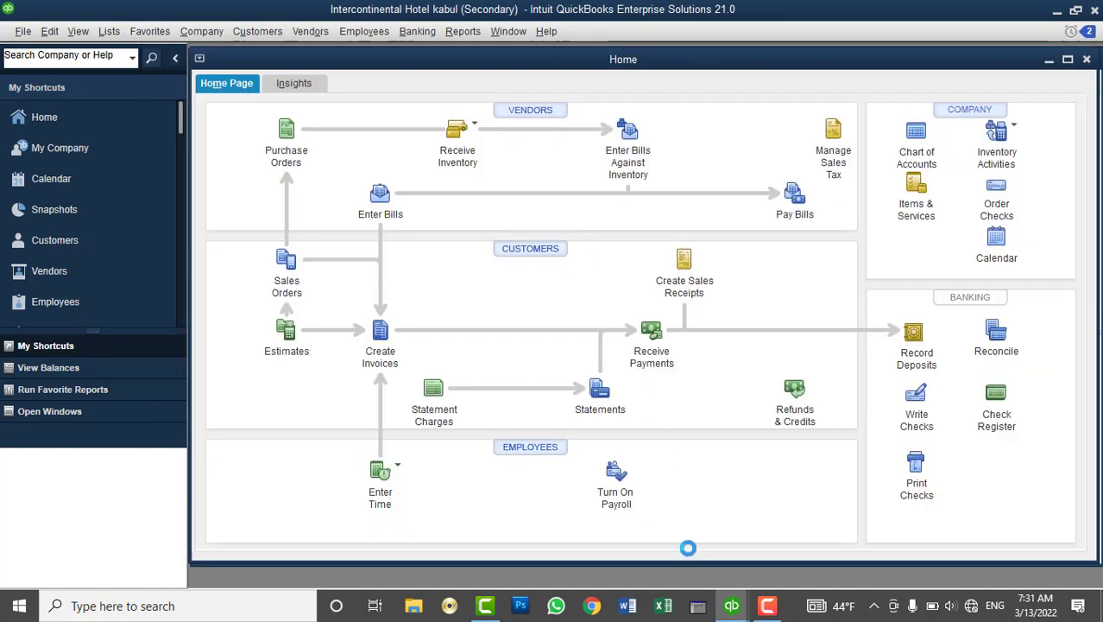
mouse_move(731, 607)
click(656, 570)
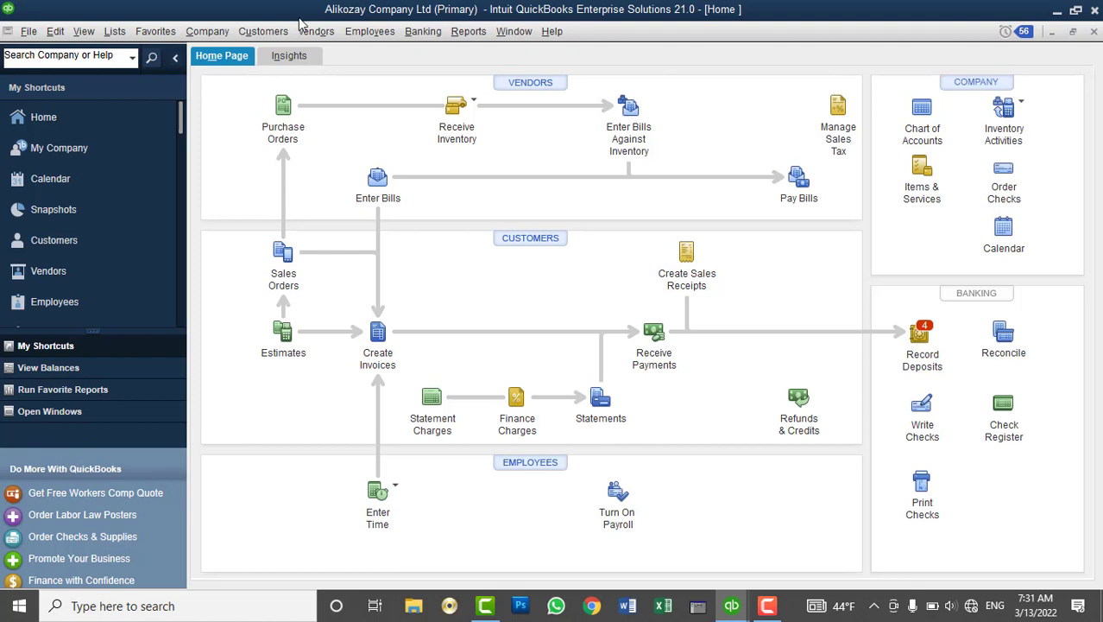
Try opening another second company and dismiss the maximum company files error
click(29, 32)
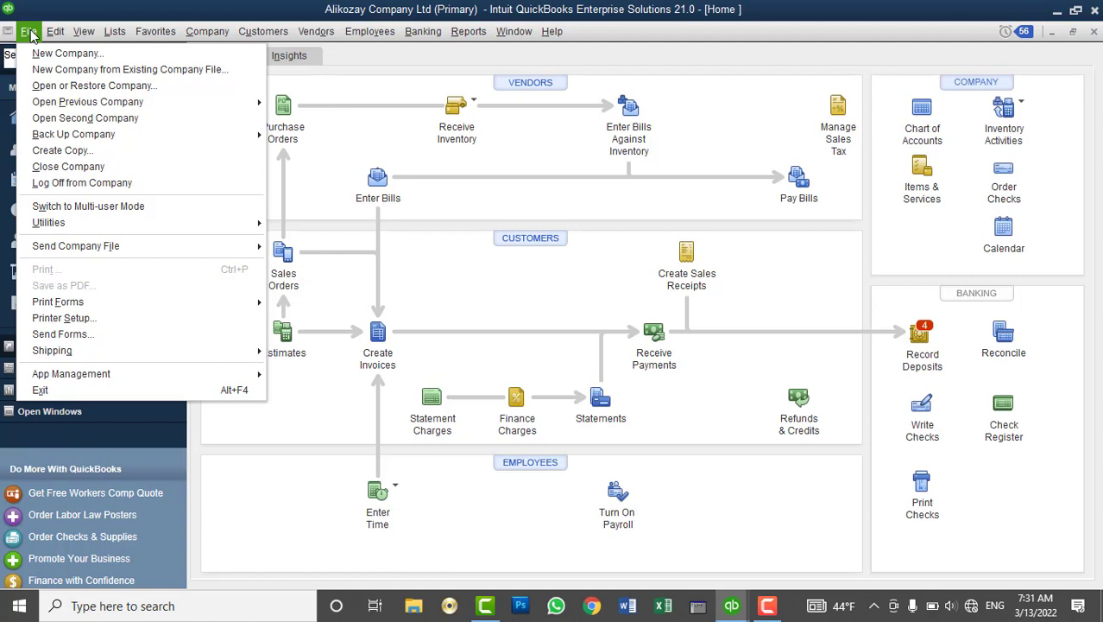
click(66, 119)
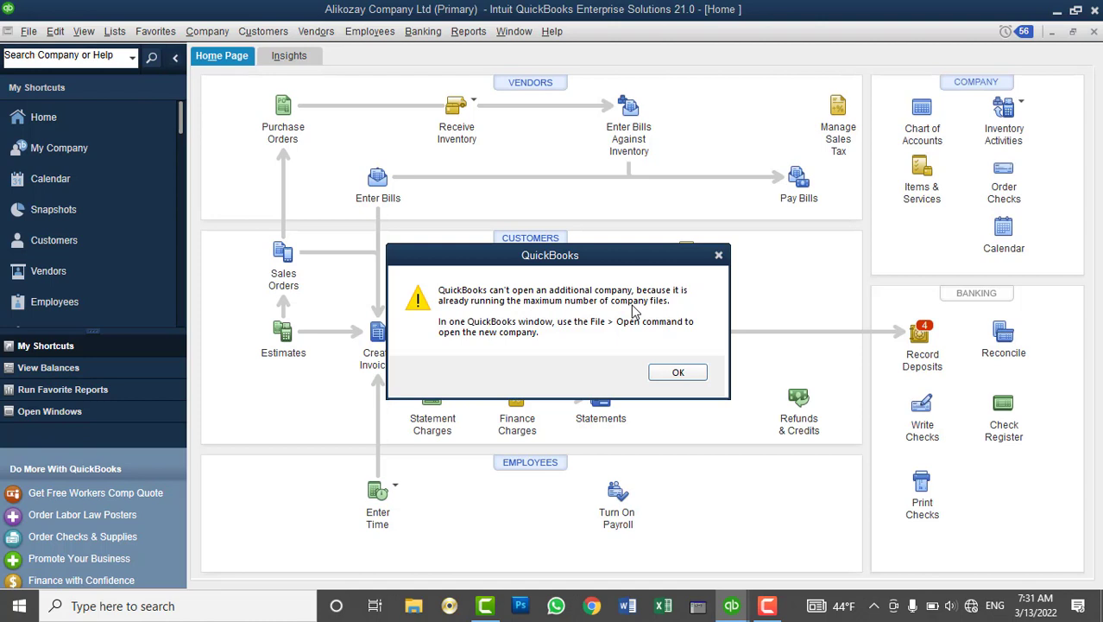
click(678, 372)
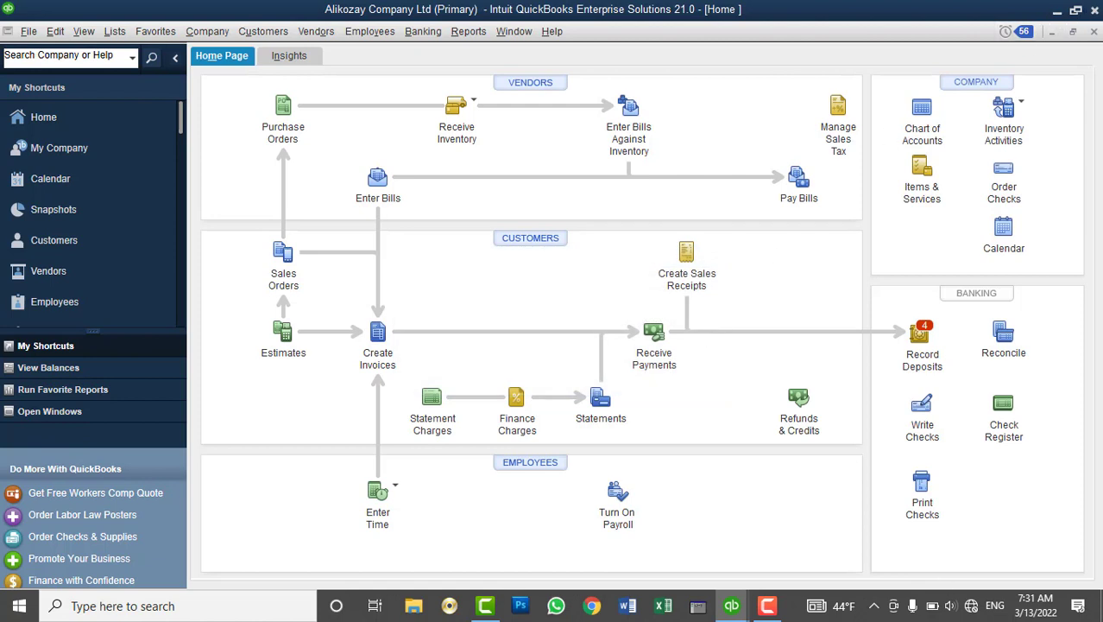
Return to the Alikozay window and bring up File > Back Up Company
mouse_move(731, 605)
click(811, 485)
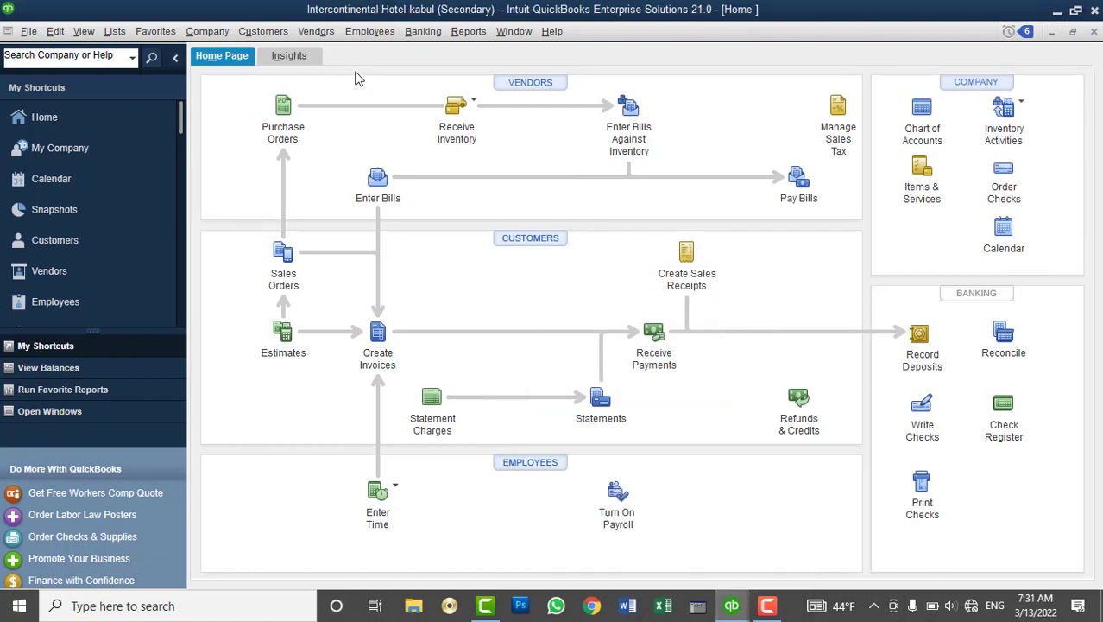
click(1094, 31)
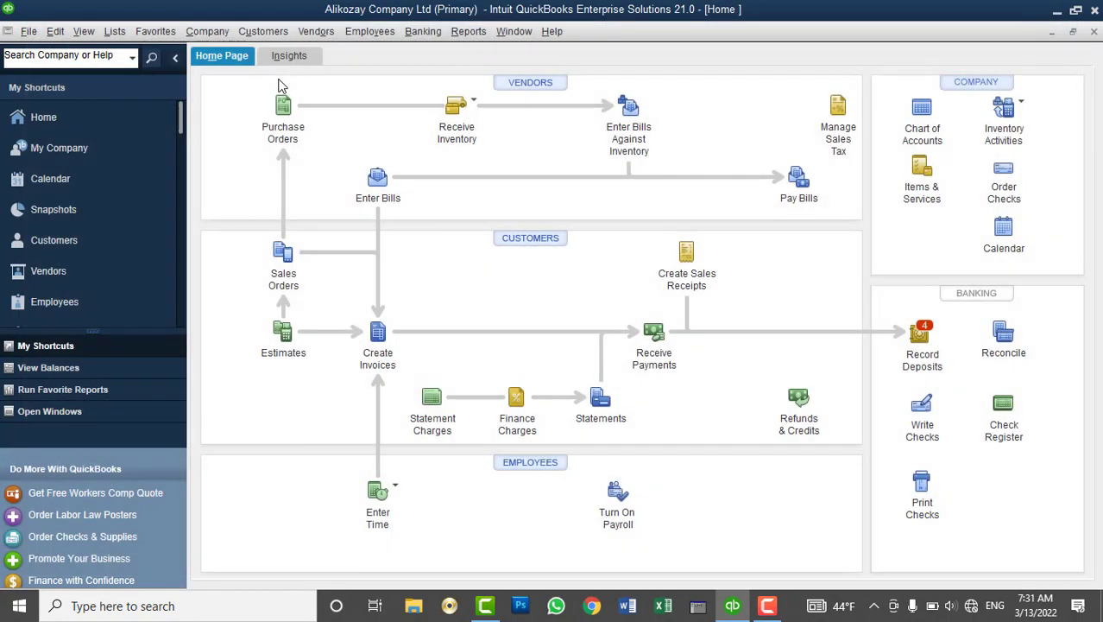
click(33, 32)
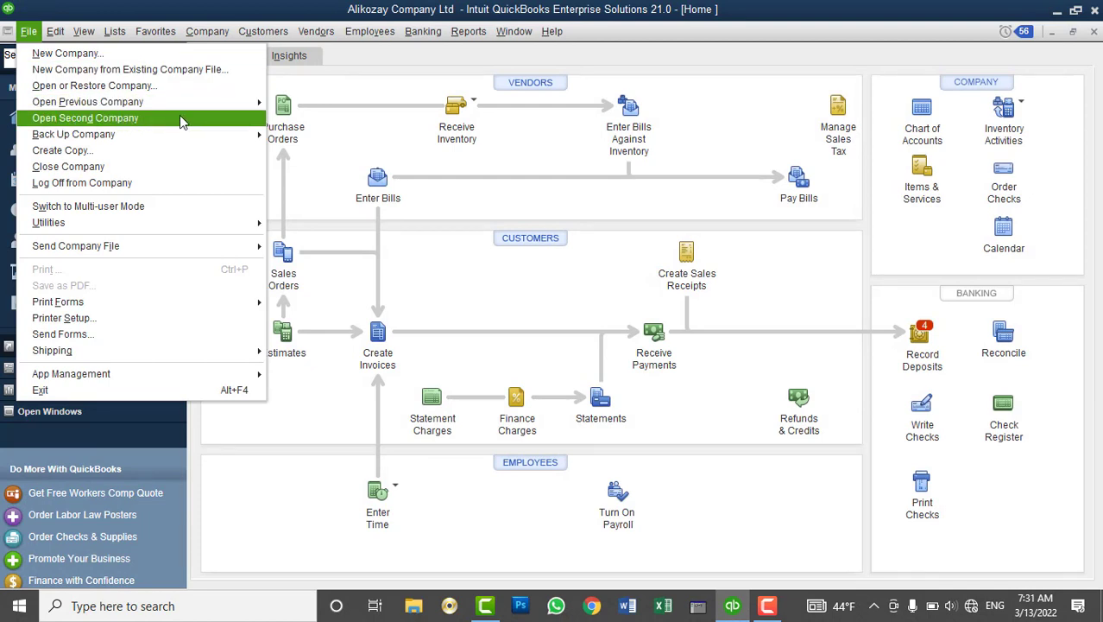
mouse_move(148, 141)
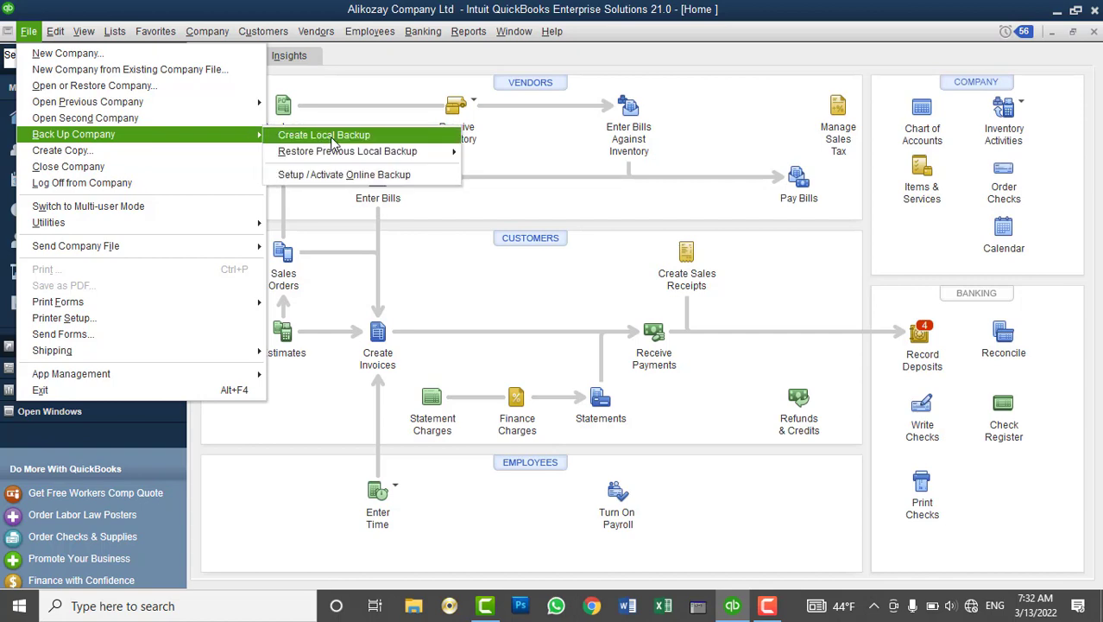
Set local backups to Documents\QB Backups 2022, copies limit 1, with close-time reminders off
click(331, 138)
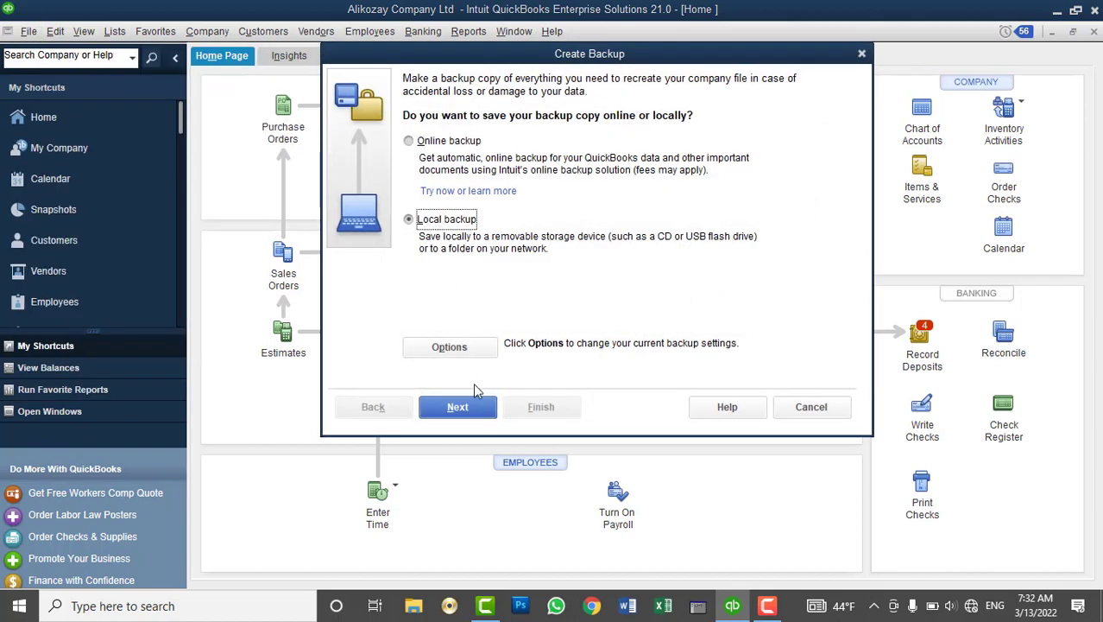
click(458, 347)
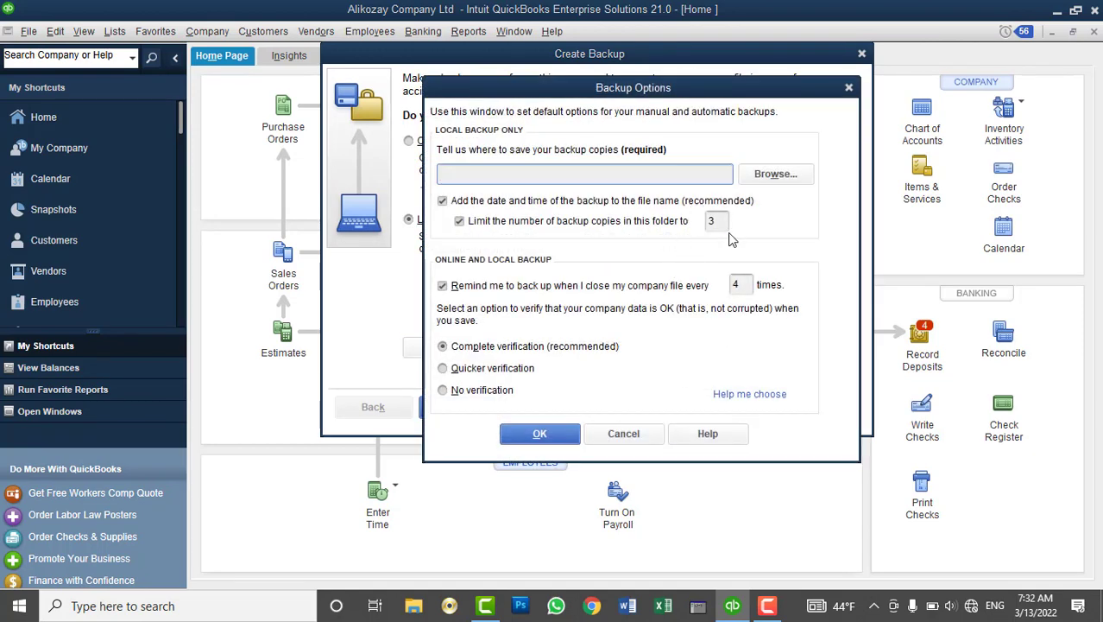
click(769, 177)
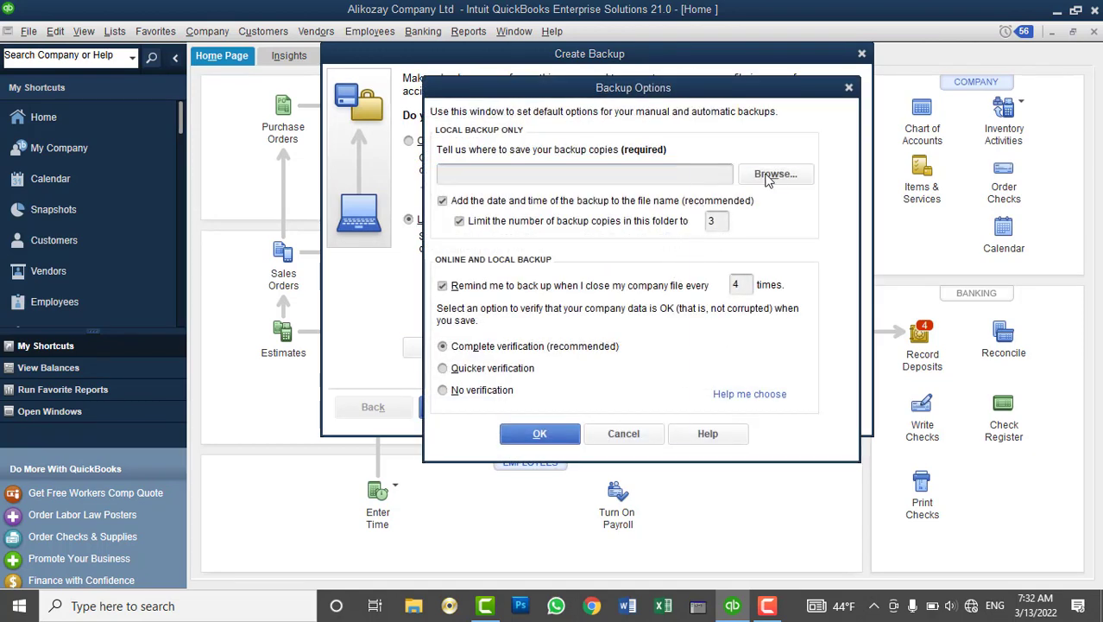
click(456, 301)
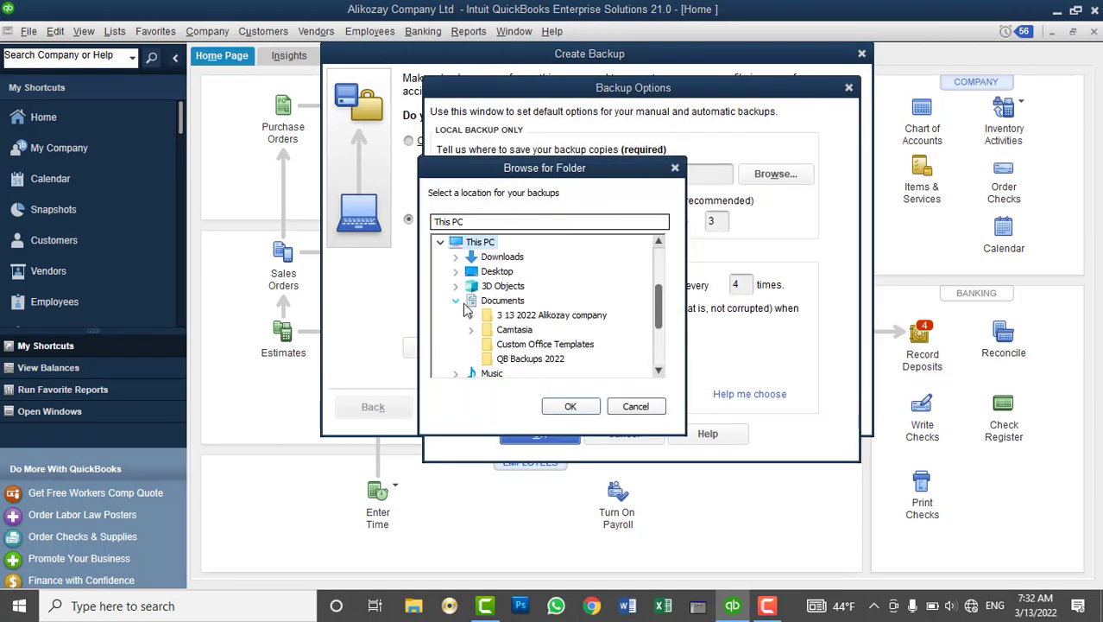
click(522, 358)
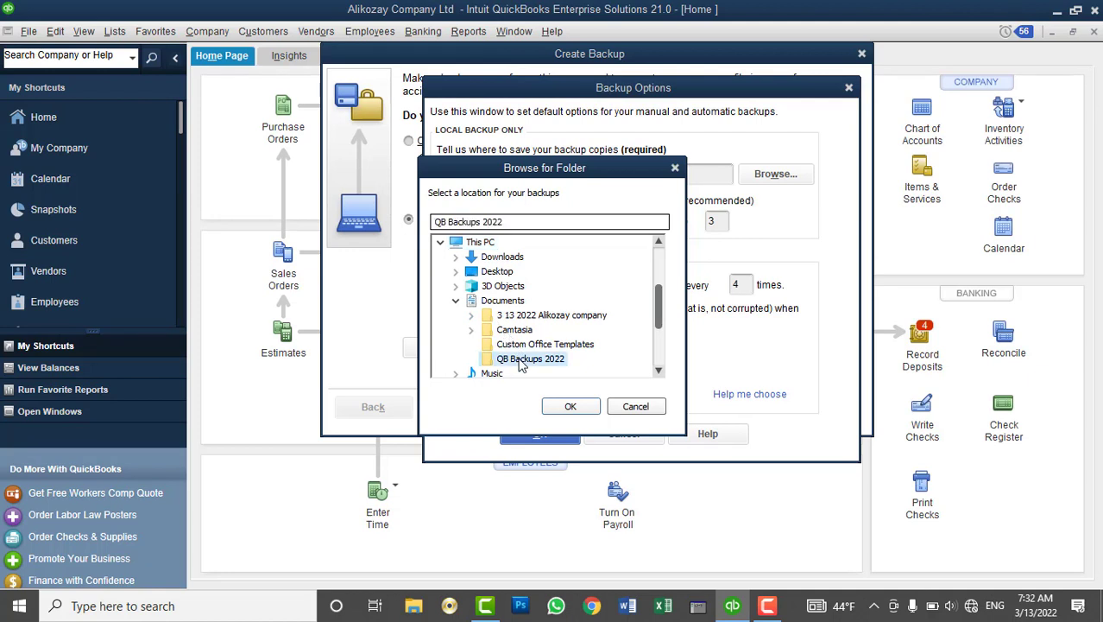
click(567, 406)
click(709, 222)
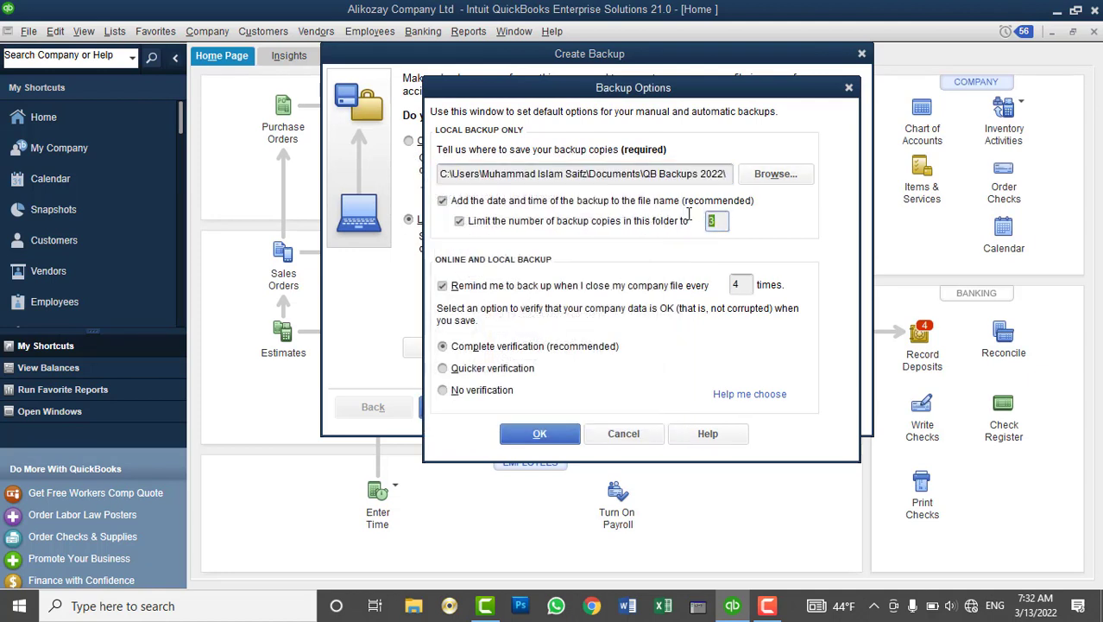
text(1)
click(574, 289)
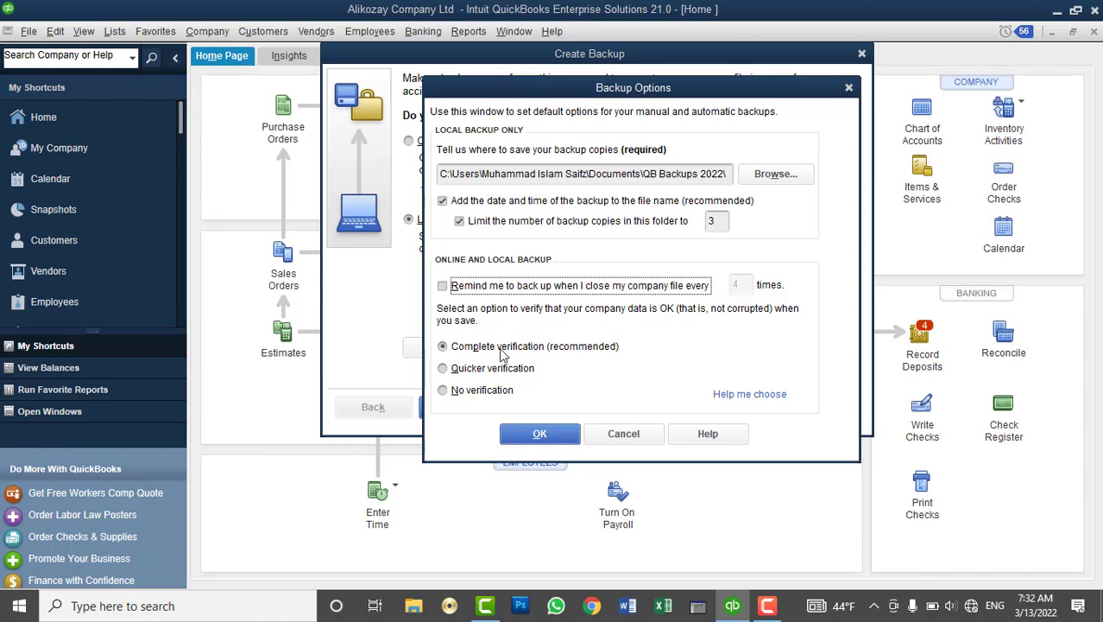
click(544, 439)
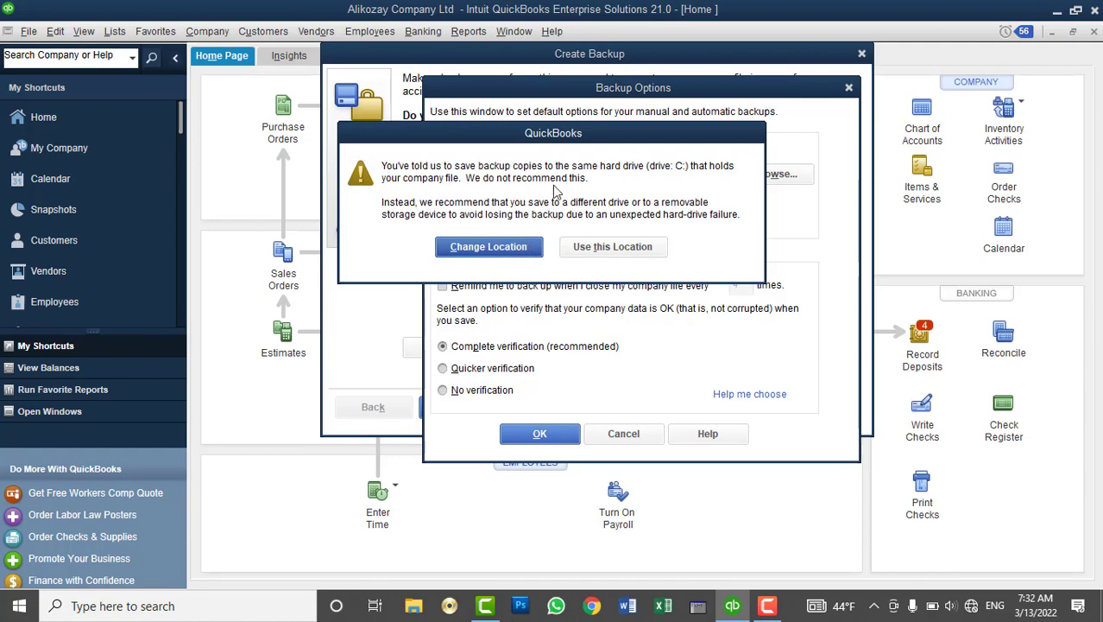
Keep the backup folder on drive C:, choose schedule-only future backups, and add a new scheduled task
drag(532, 137, 360, 37)
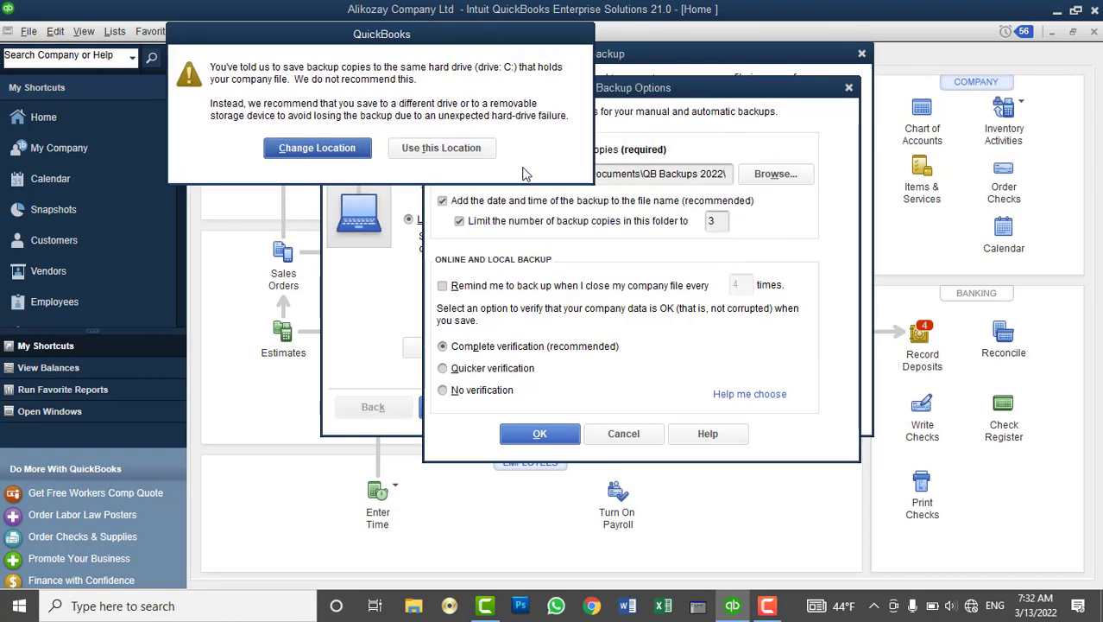
click(466, 149)
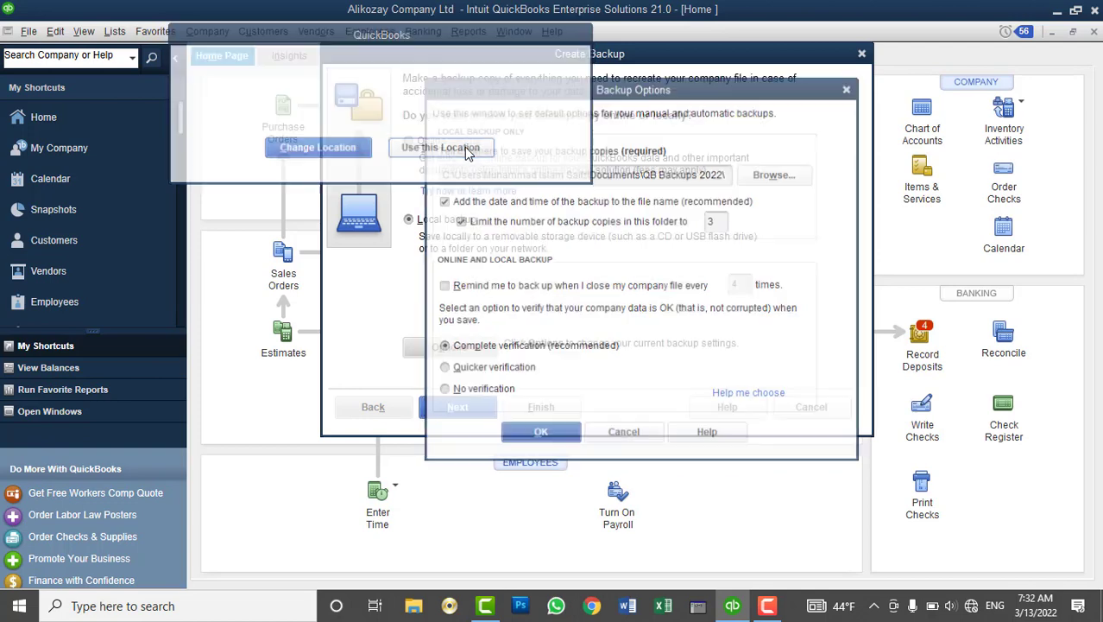
click(460, 411)
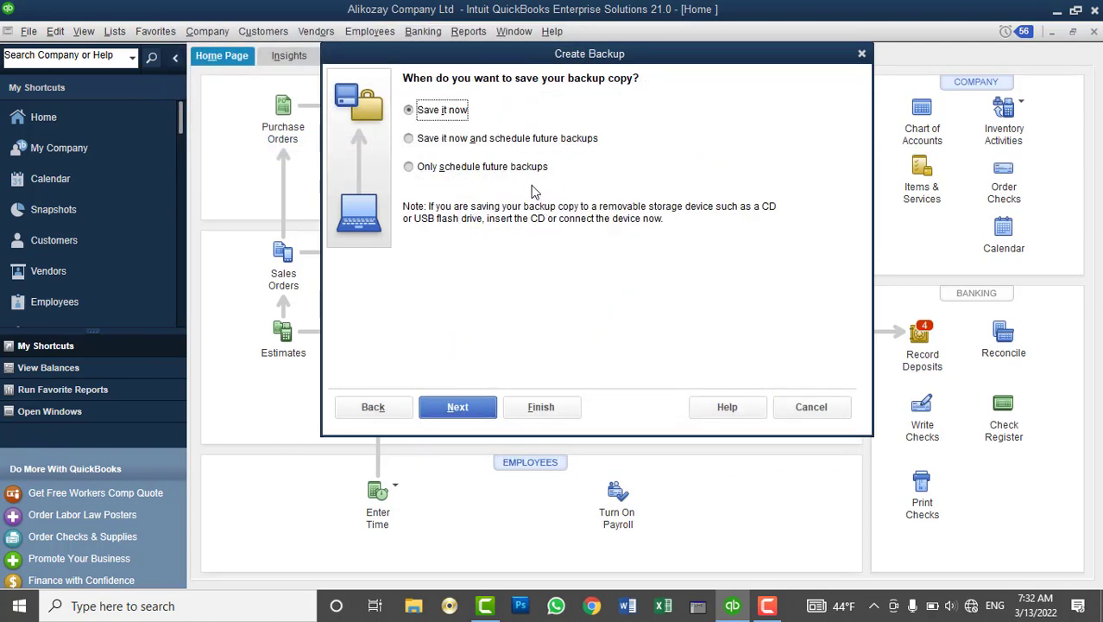
click(524, 175)
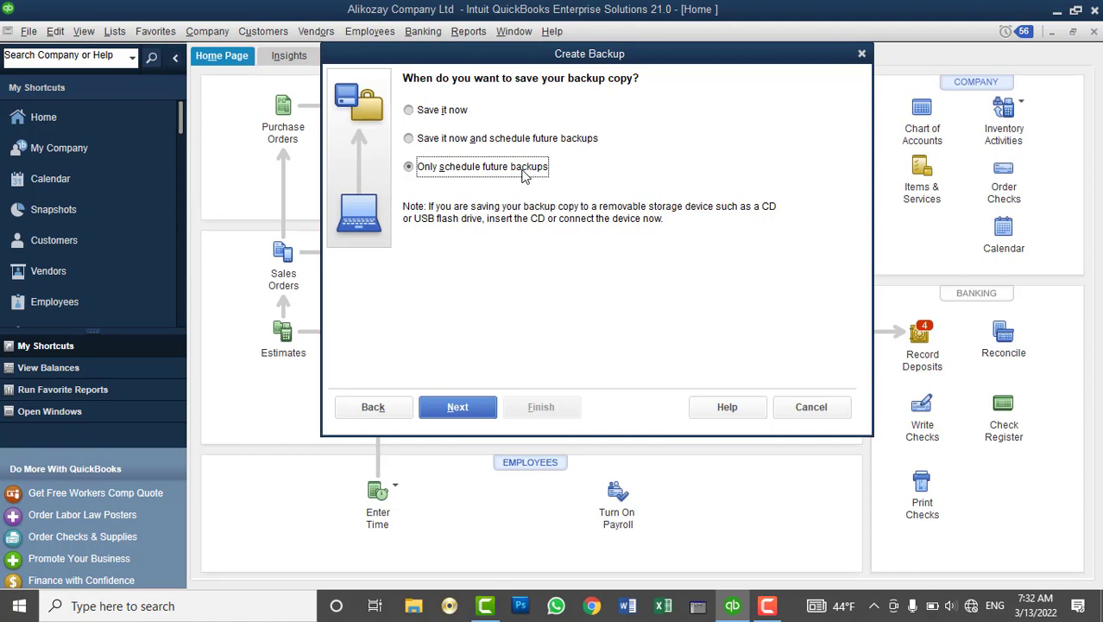
click(472, 407)
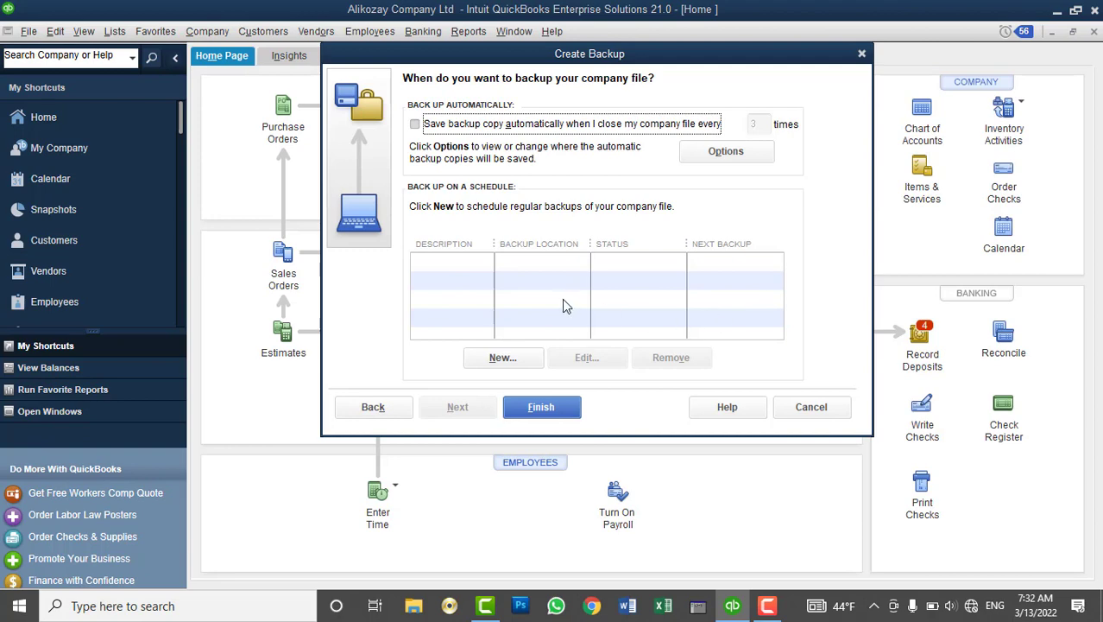
click(727, 159)
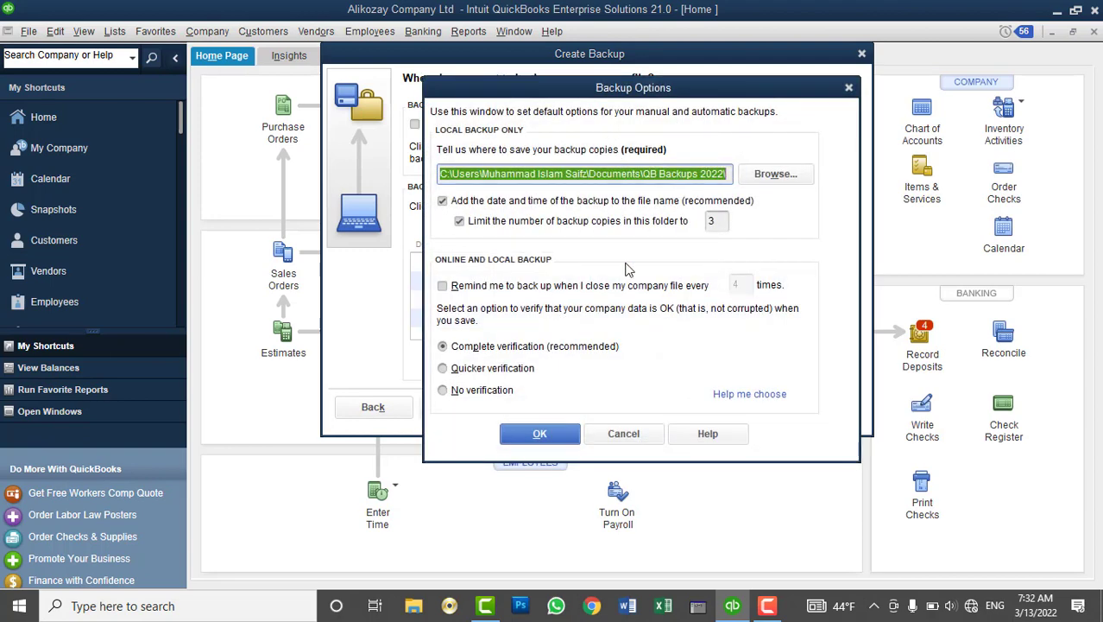
click(624, 428)
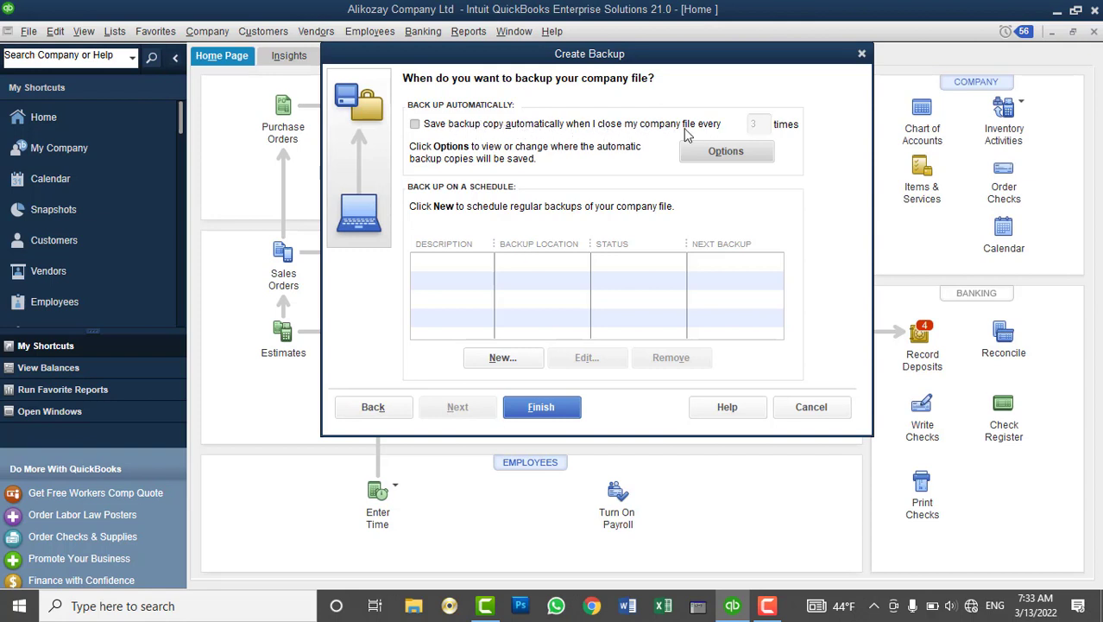
click(506, 359)
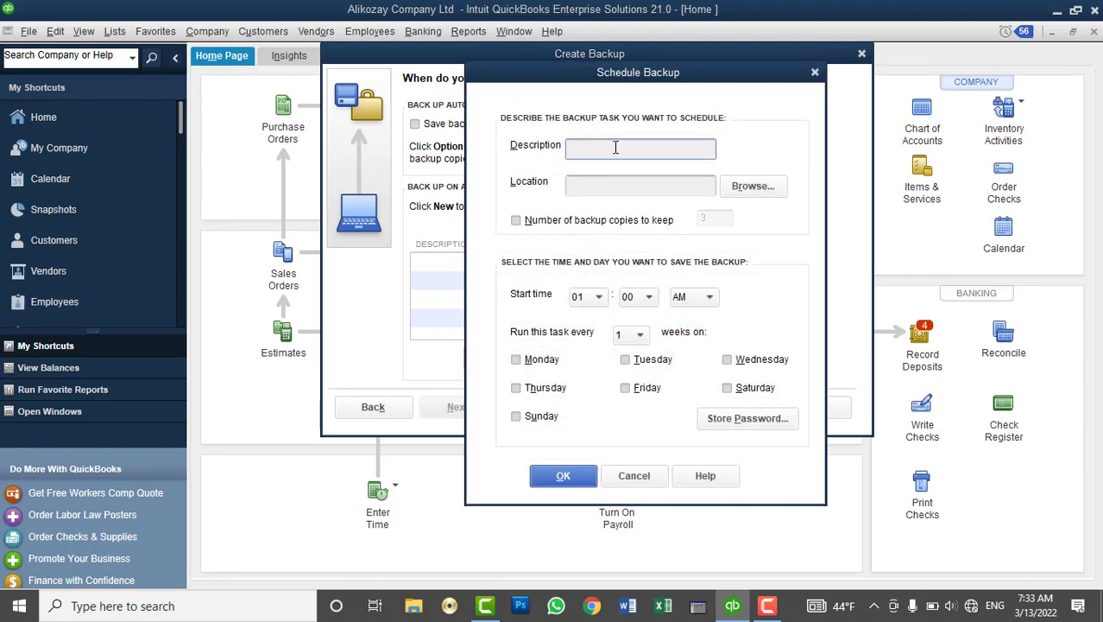
Name the backup 'Daily Banc' and store it in Documents\QB Backups 2022
text(Daily Banc)
click(591, 185)
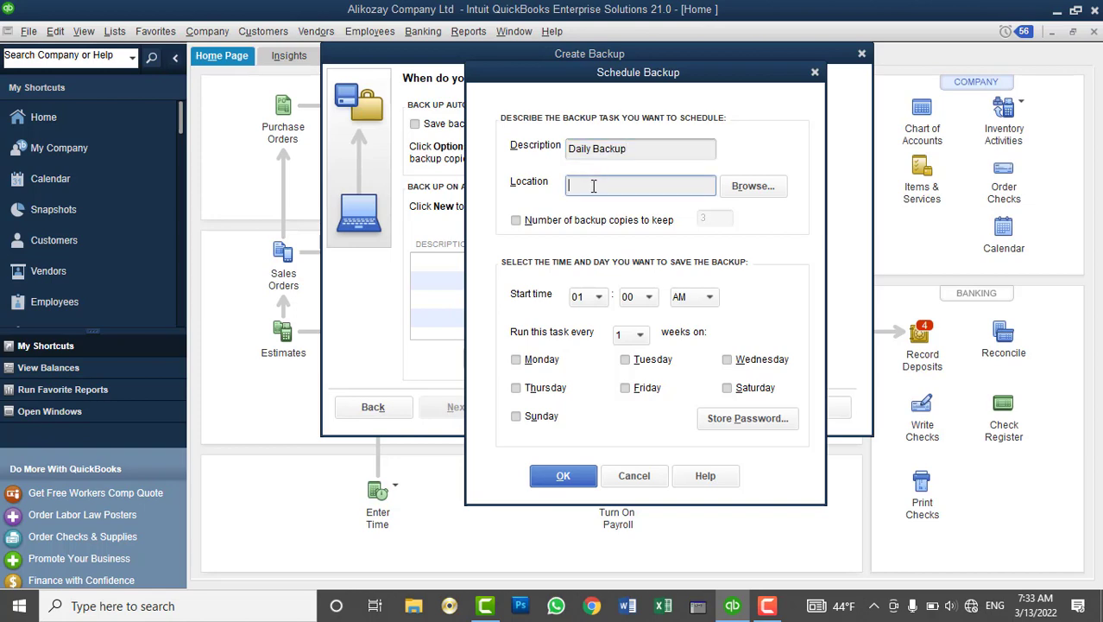
click(748, 189)
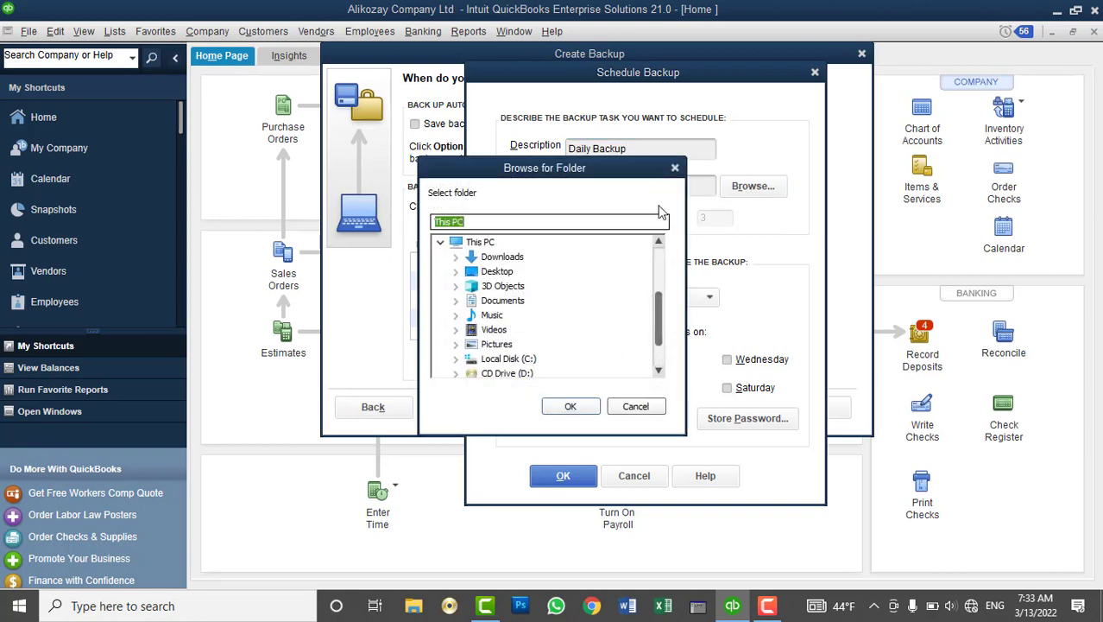
click(456, 301)
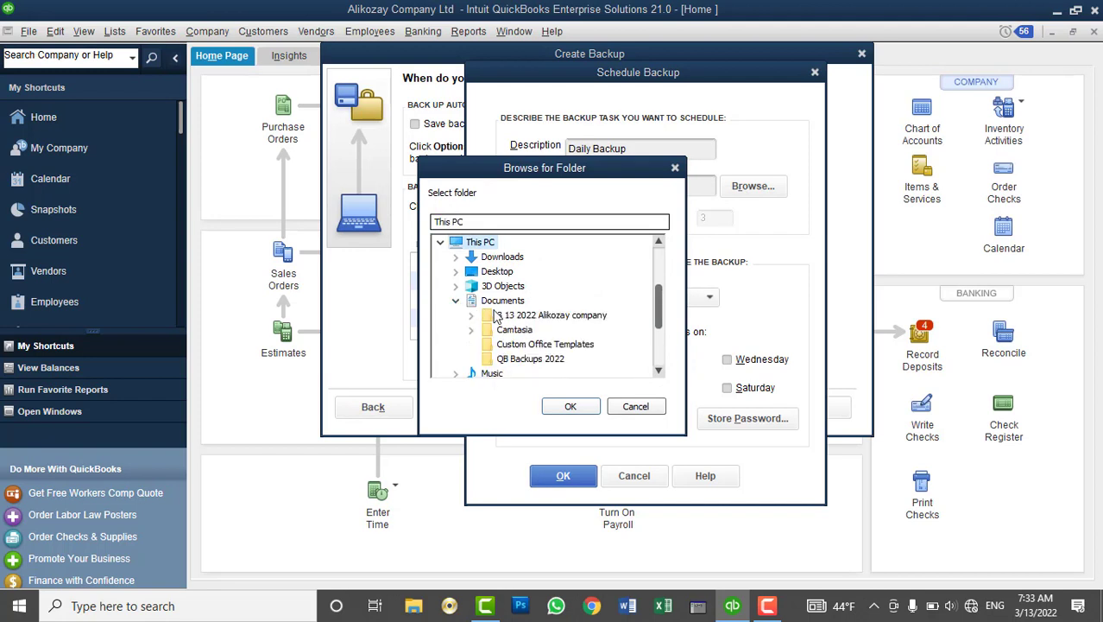
click(529, 360)
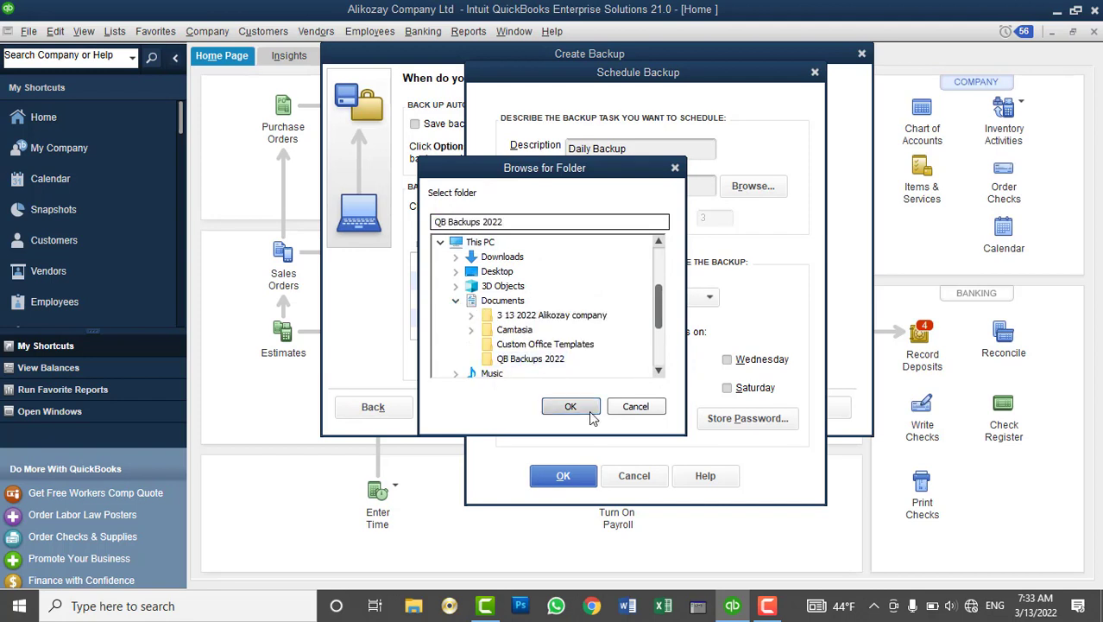
click(588, 410)
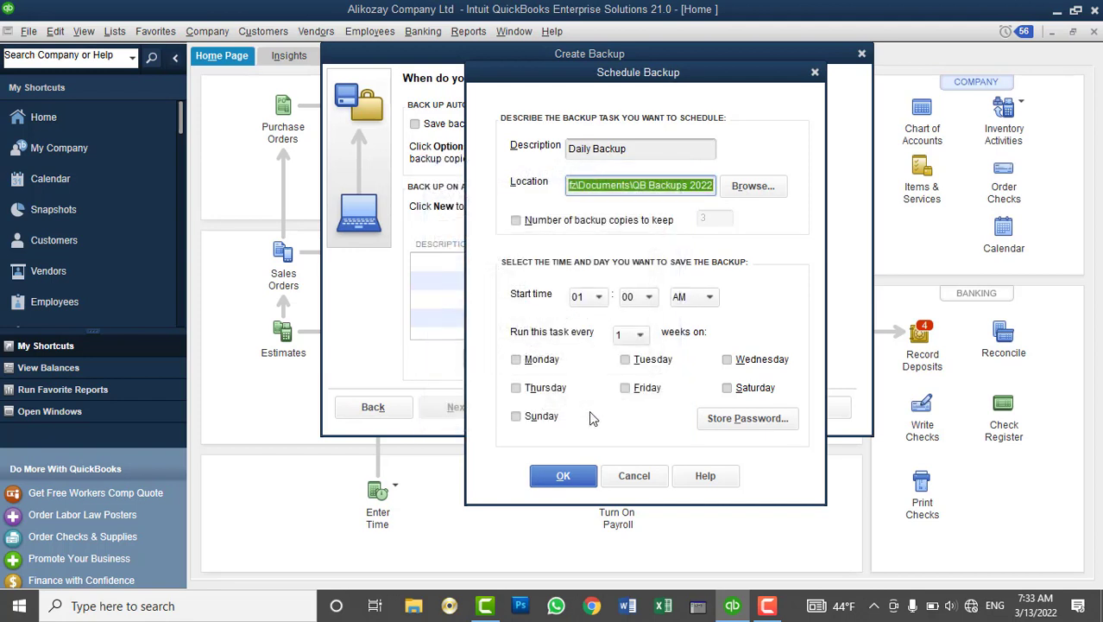
Keep 5 backup copies and run the backup every day except Friday
click(604, 222)
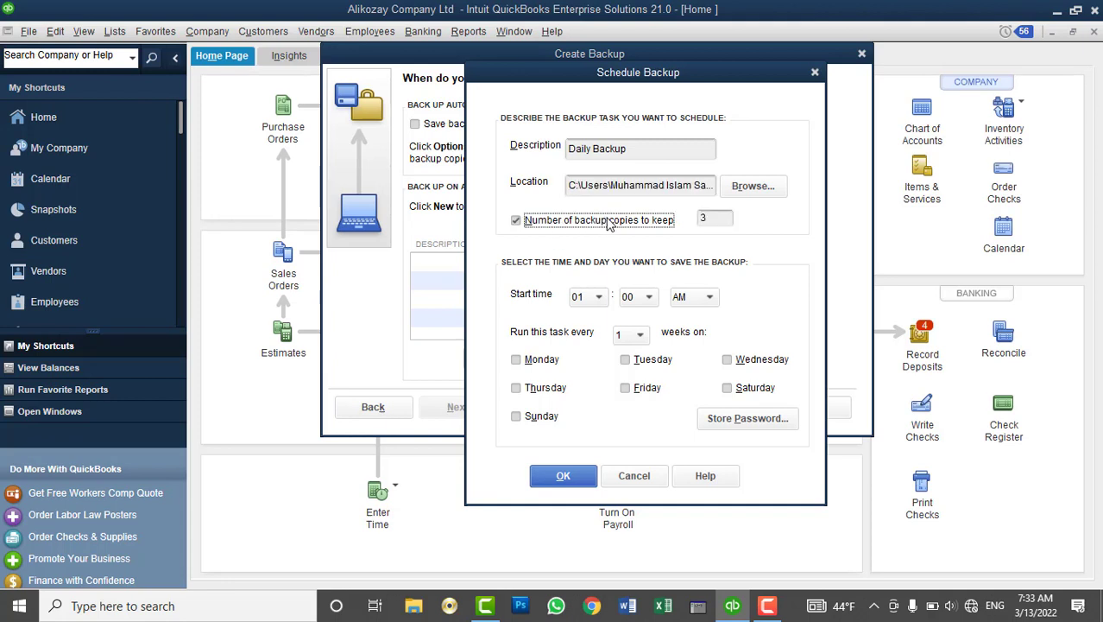
double_click(727, 217)
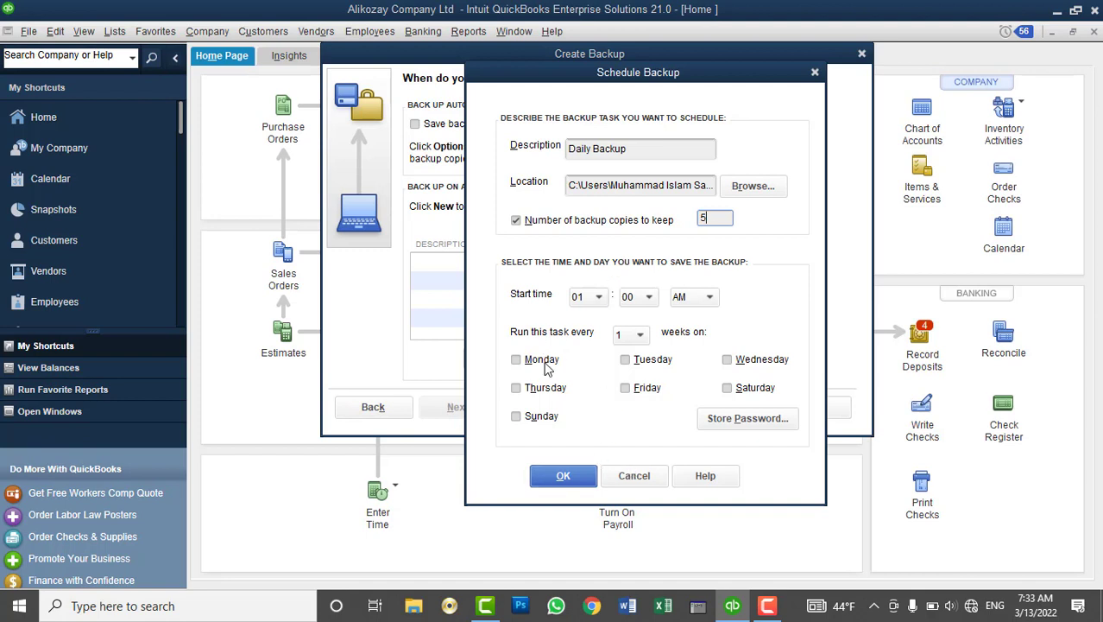
click(541, 419)
click(545, 390)
click(544, 361)
click(741, 394)
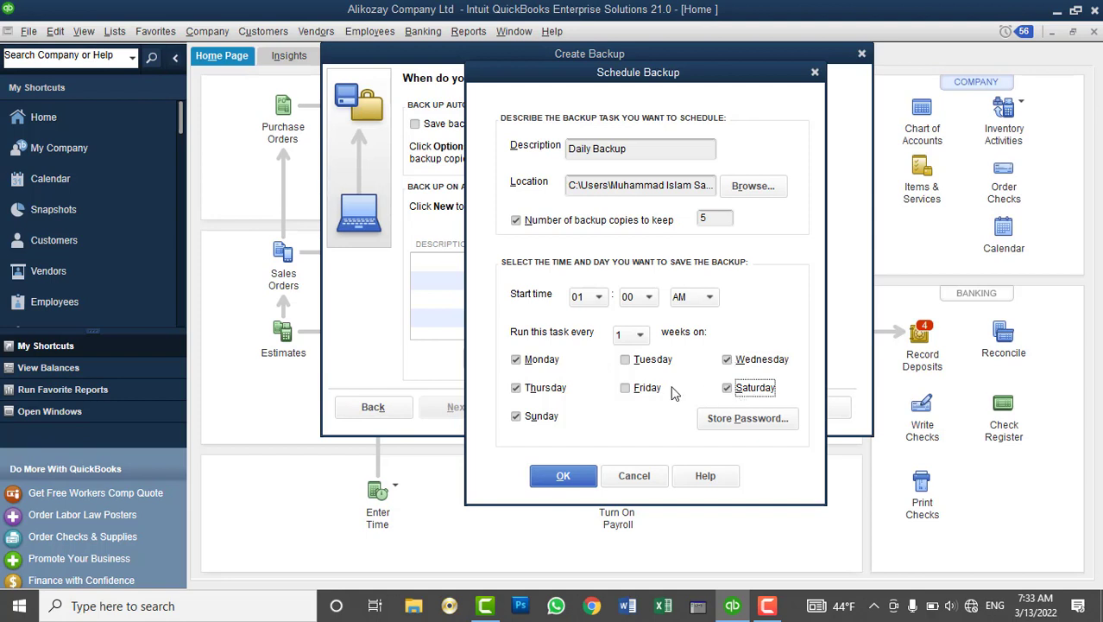
click(648, 366)
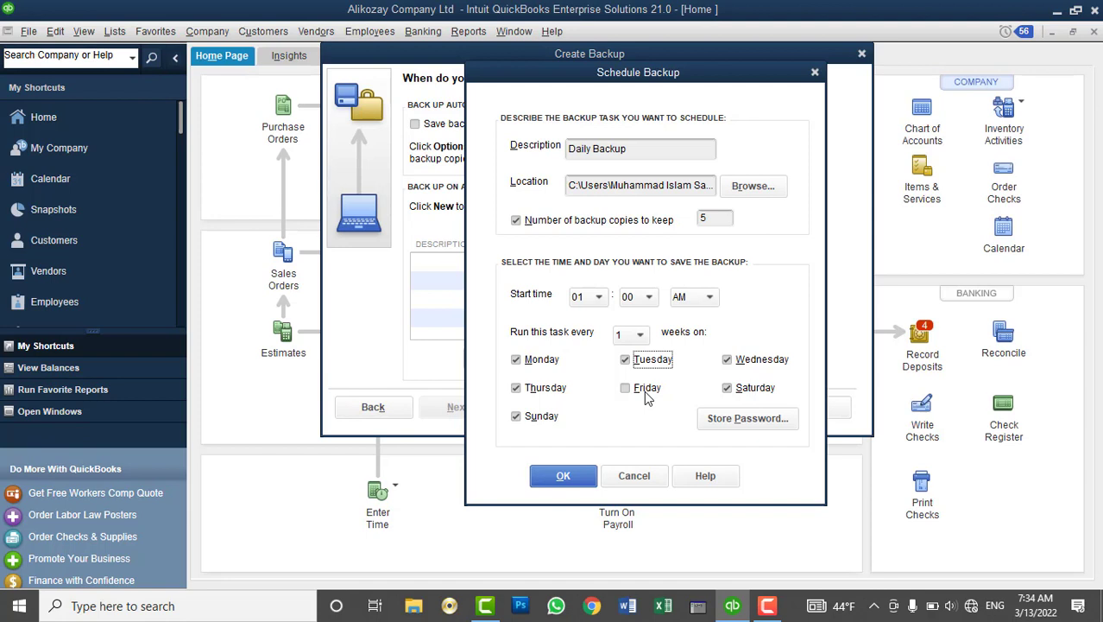
Set the backup start time to 10:30 AM and accept the schedule
click(600, 300)
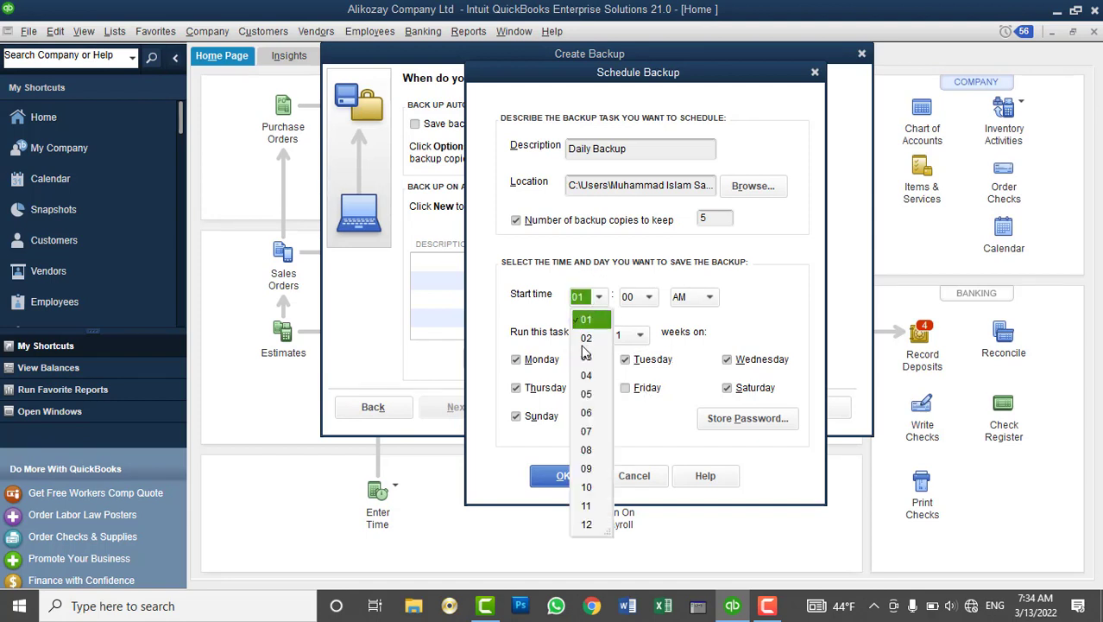
click(587, 487)
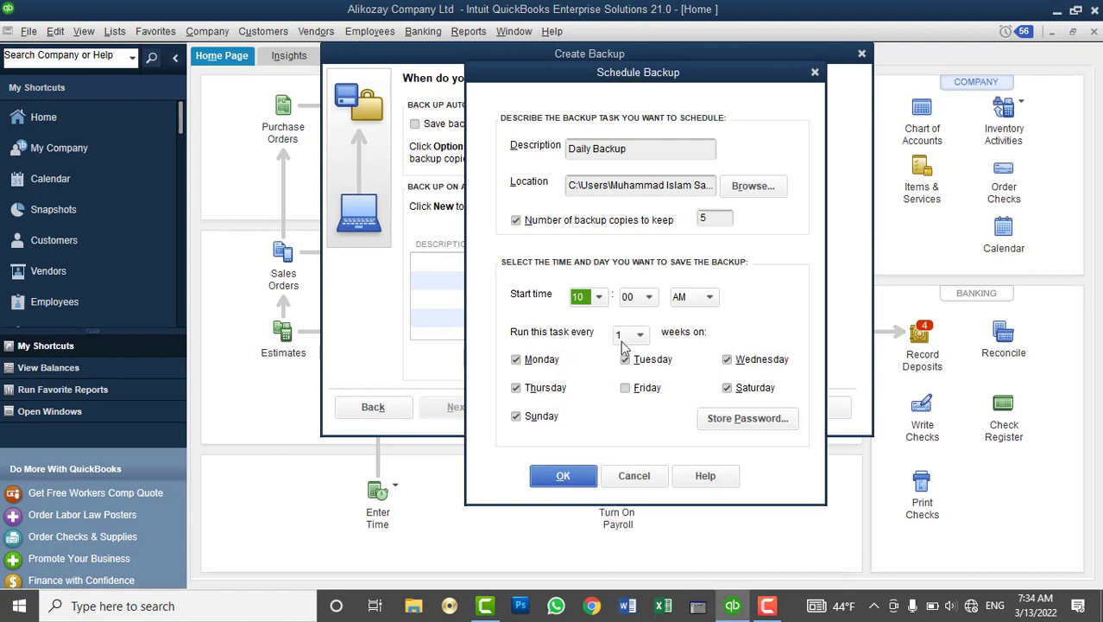
click(630, 298)
click(640, 379)
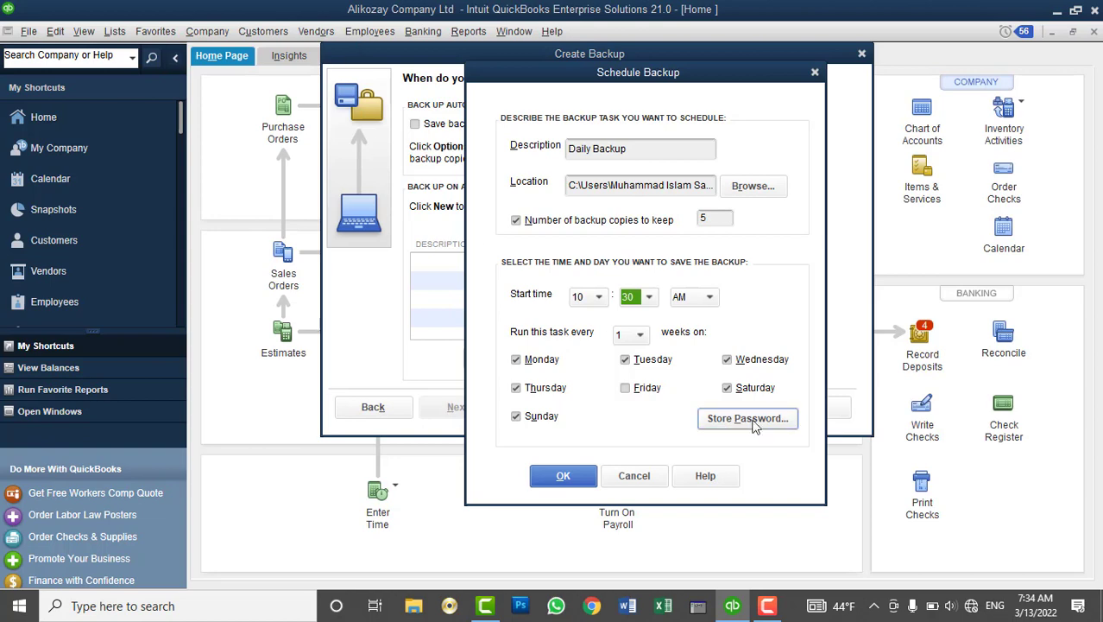
click(558, 486)
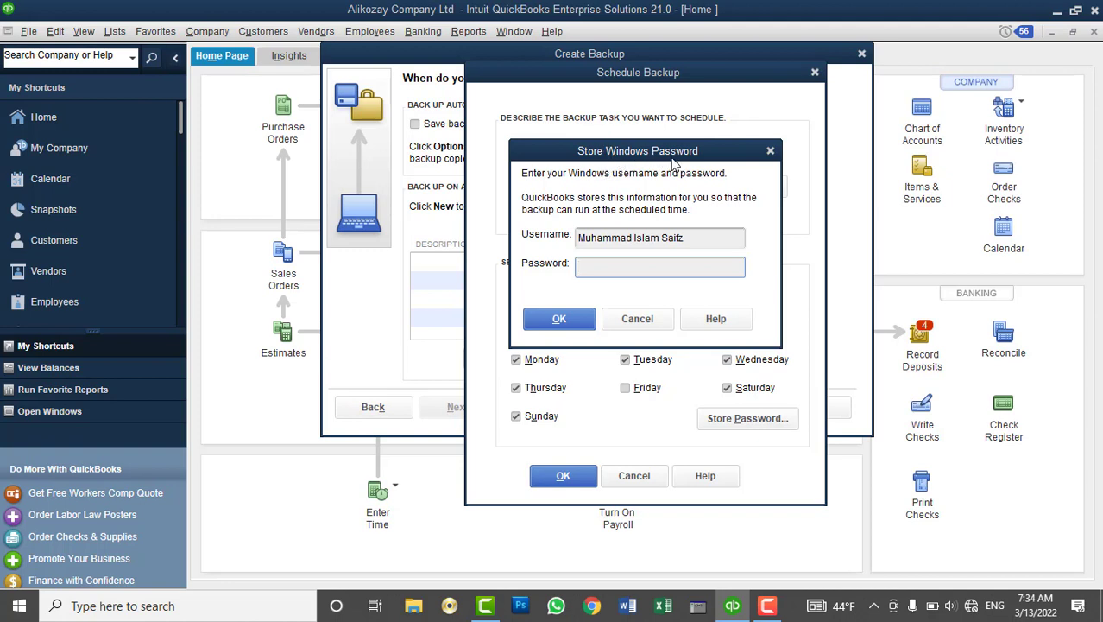
Check the prefilled Windows username and enter the Windows account password
drag(676, 164, 685, 107)
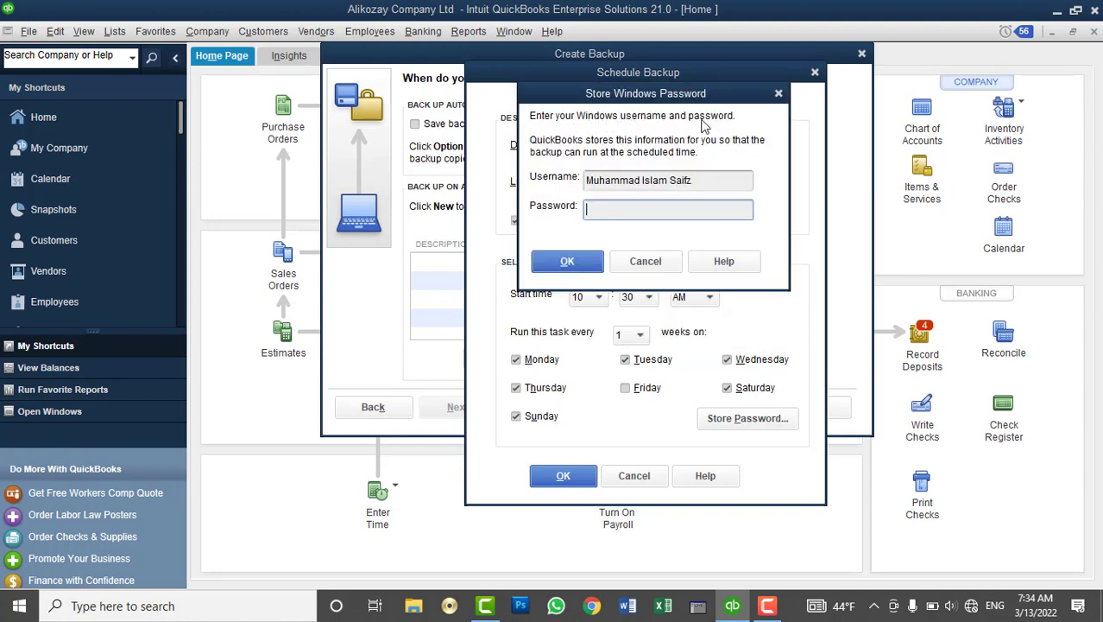
click(705, 186)
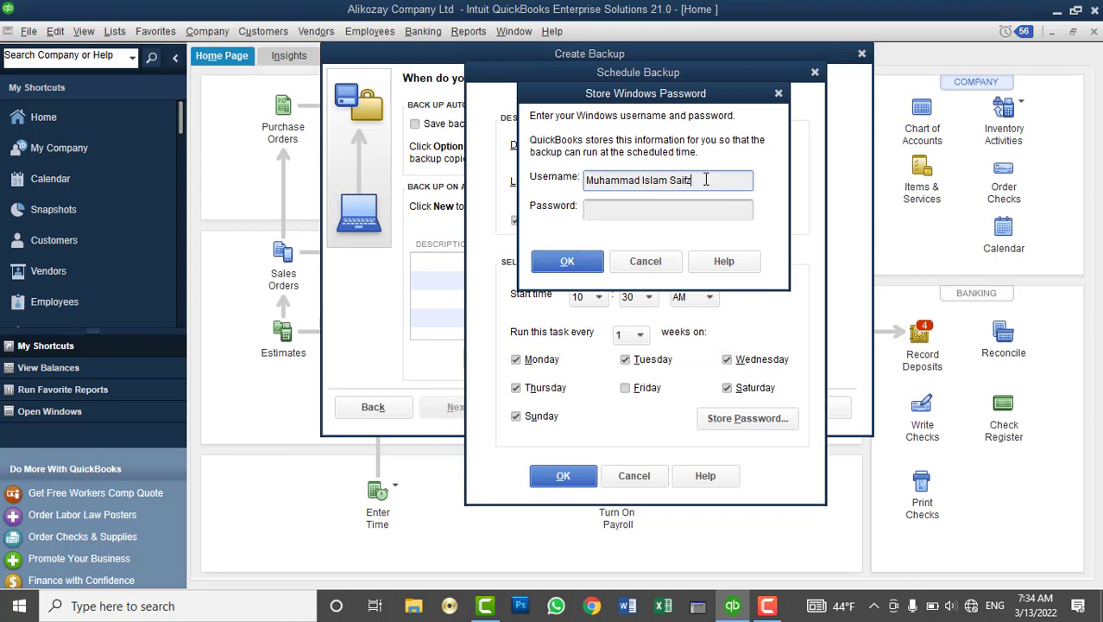
click(19, 605)
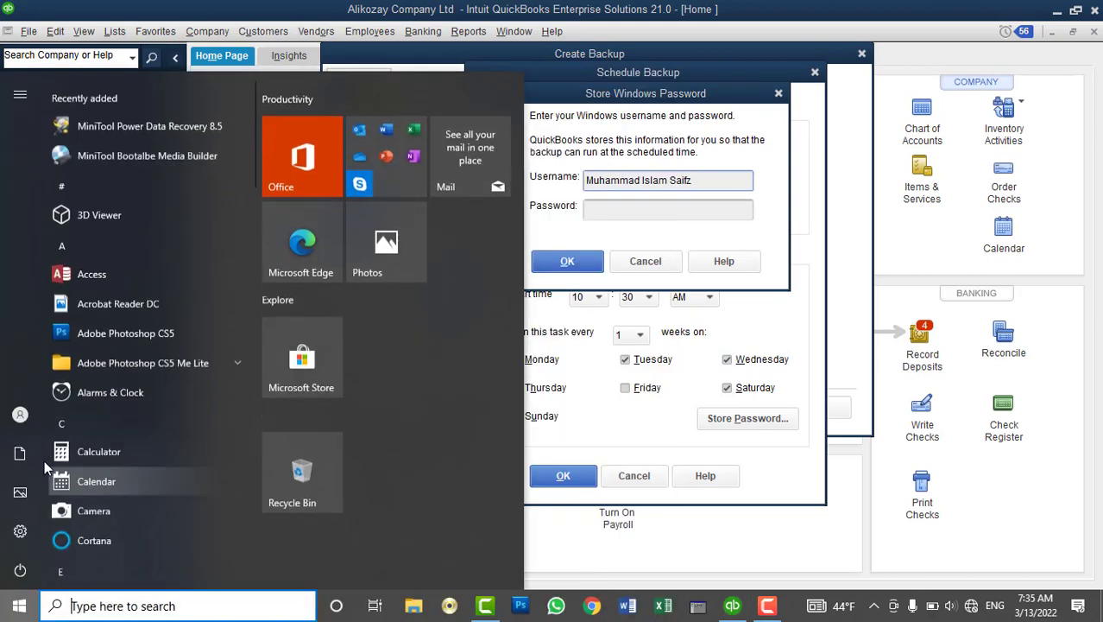
mouse_move(21, 418)
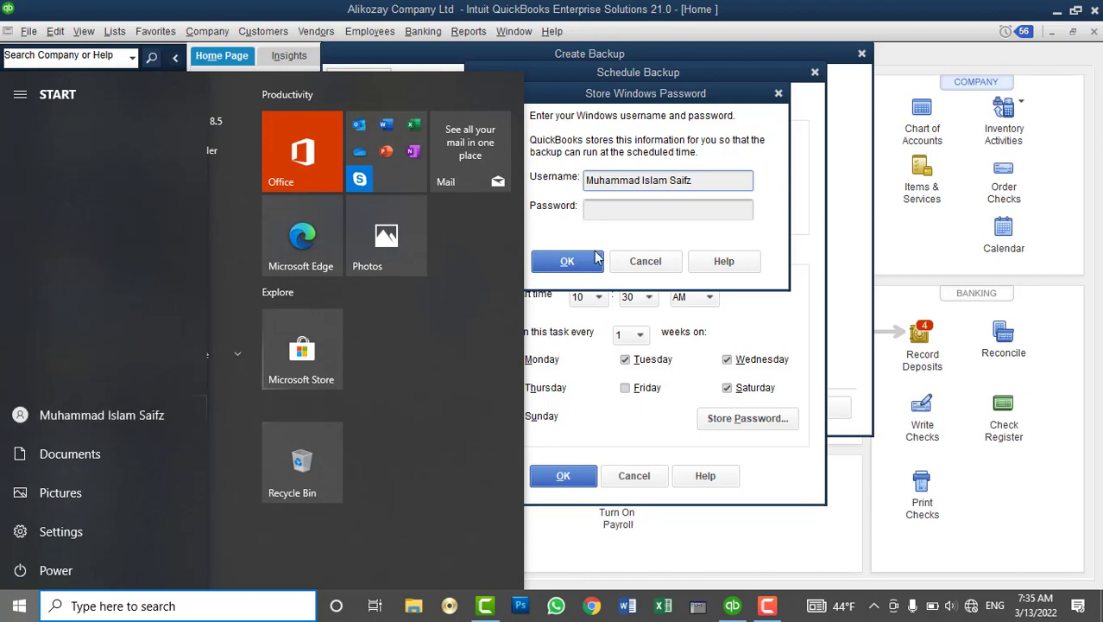
click(652, 208)
click(651, 208)
text(●●●●●●)
Confirm the stored password, finish the backup wizard and dismiss the scheduled confirmation
click(602, 269)
key(Return)
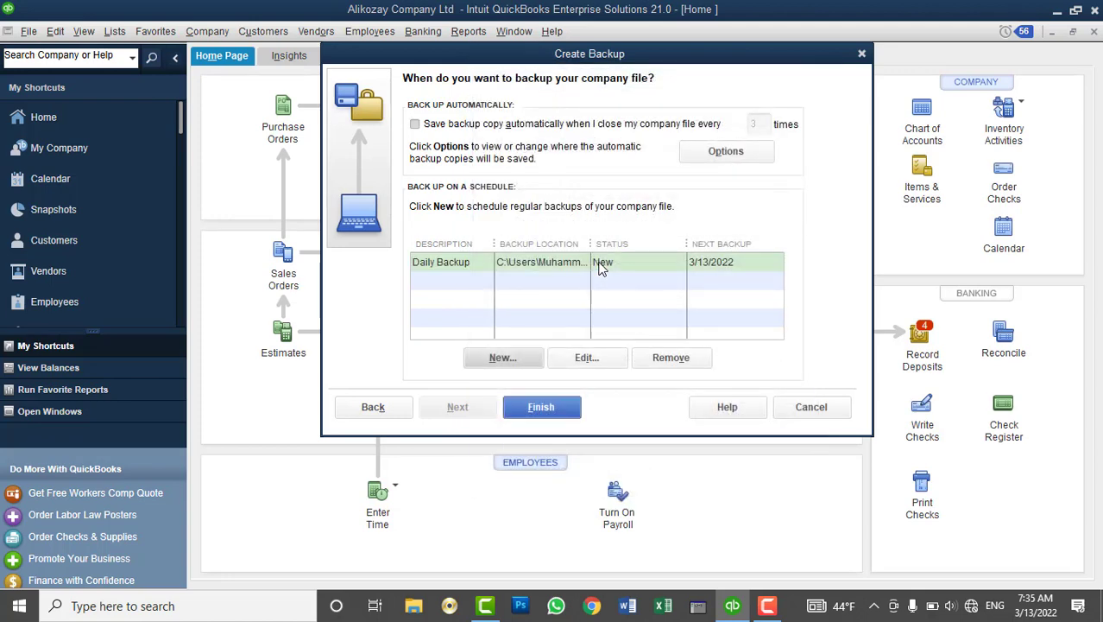
click(553, 412)
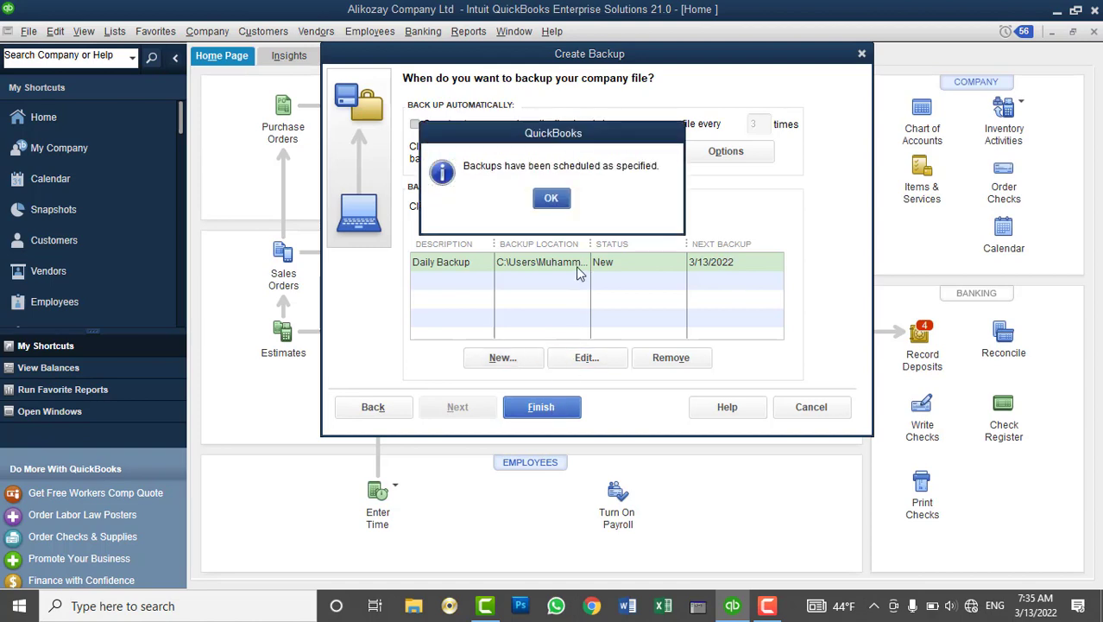
click(546, 198)
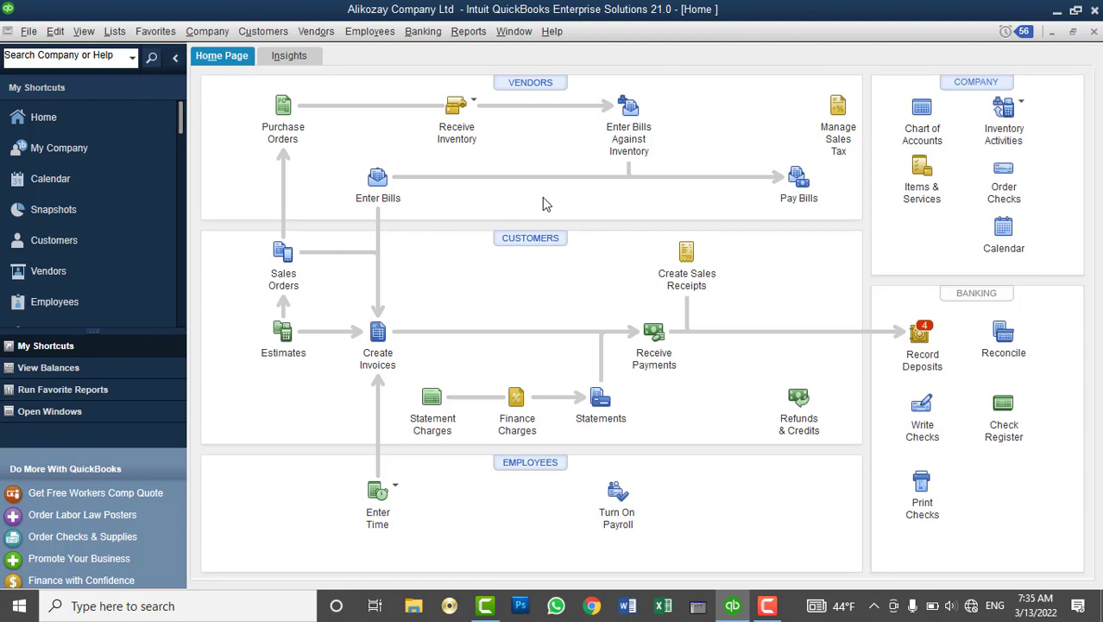
Reopen the Daily Backup schedule via Create Local Backup, choosing to only schedule future backups
mouse_move(1027, 606)
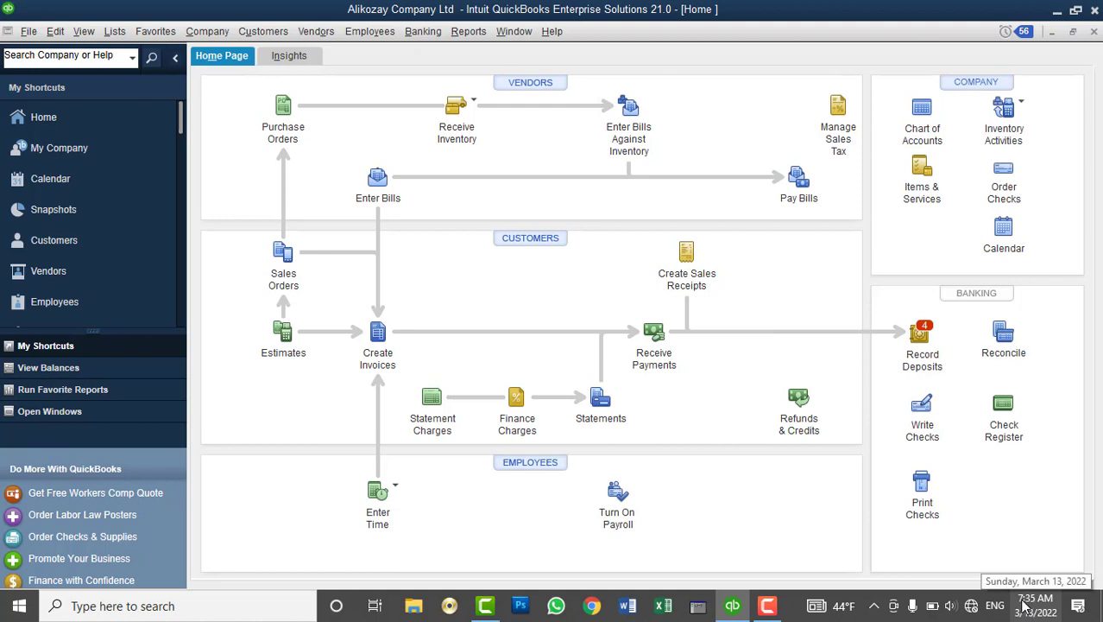
click(22, 40)
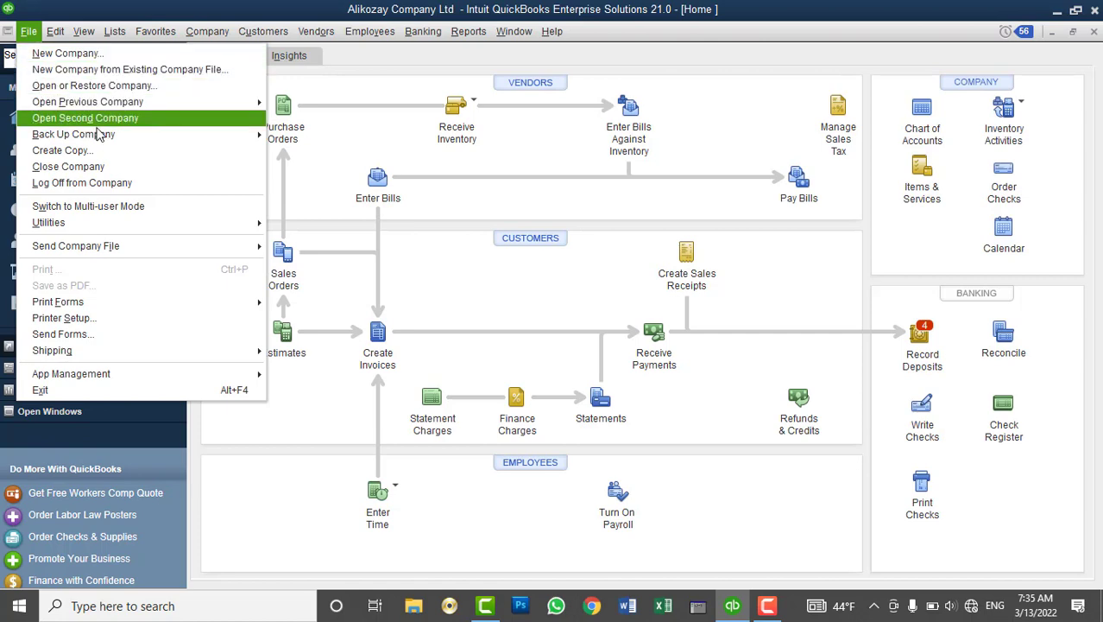
mouse_move(146, 136)
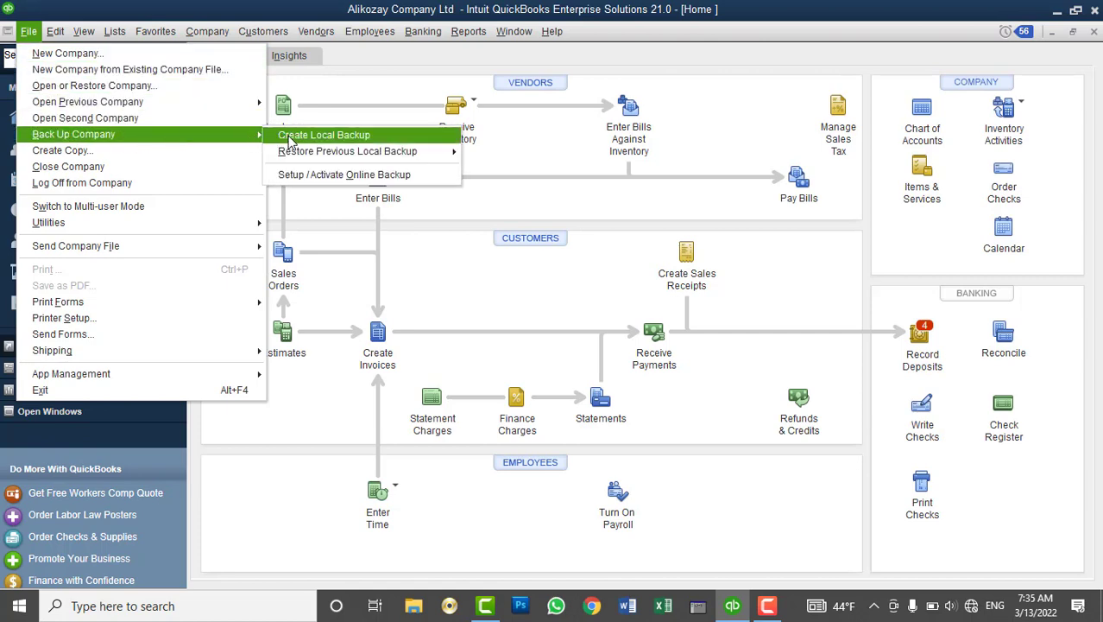
click(291, 138)
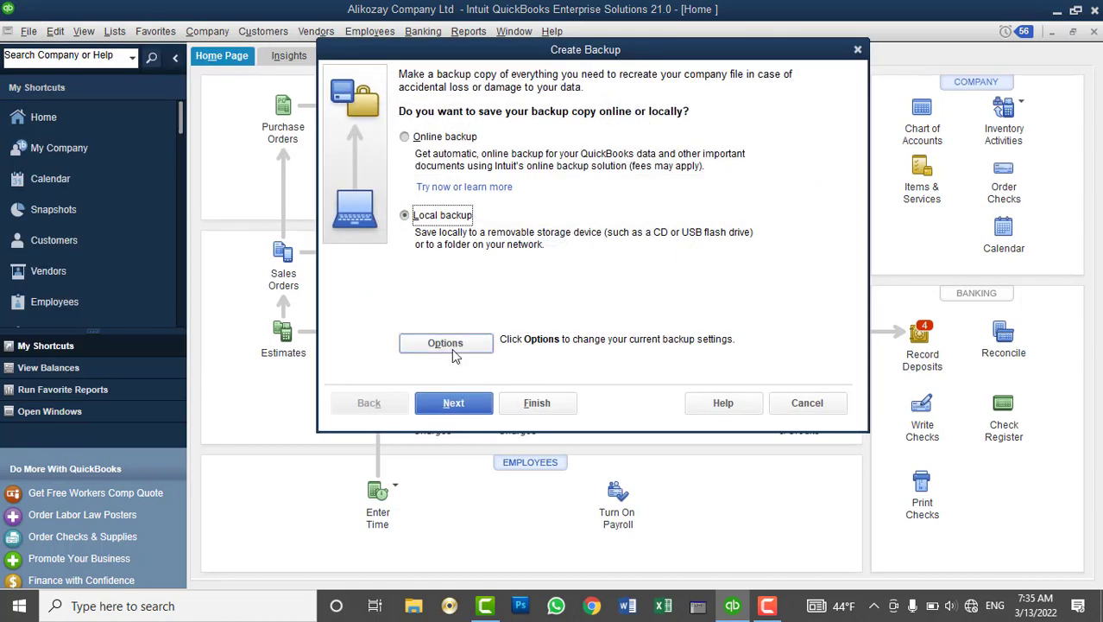
click(453, 402)
click(447, 164)
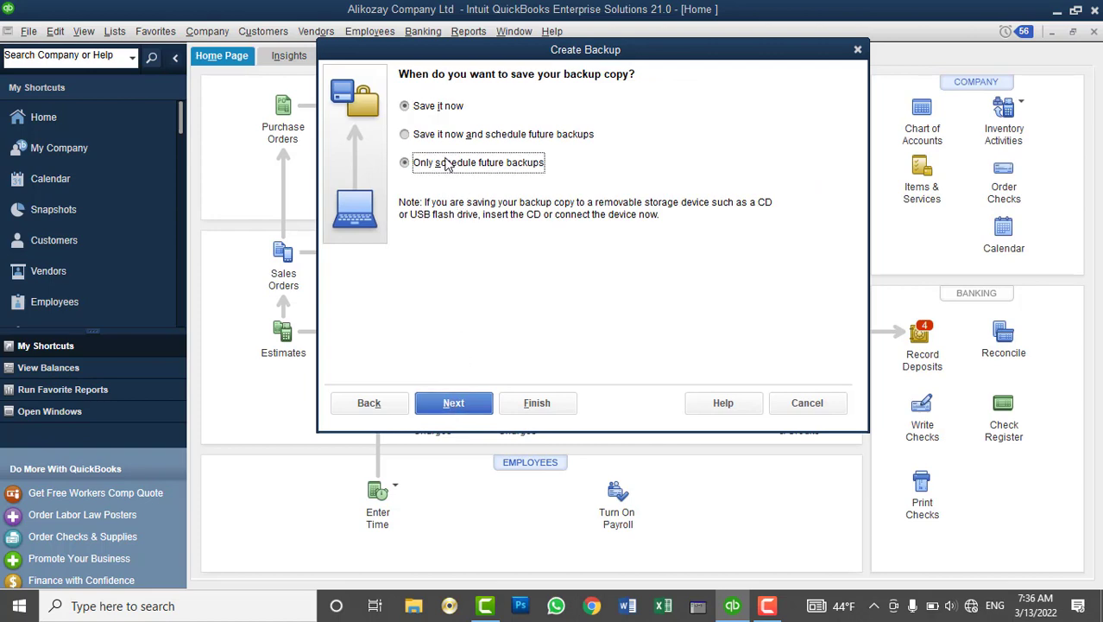
click(457, 402)
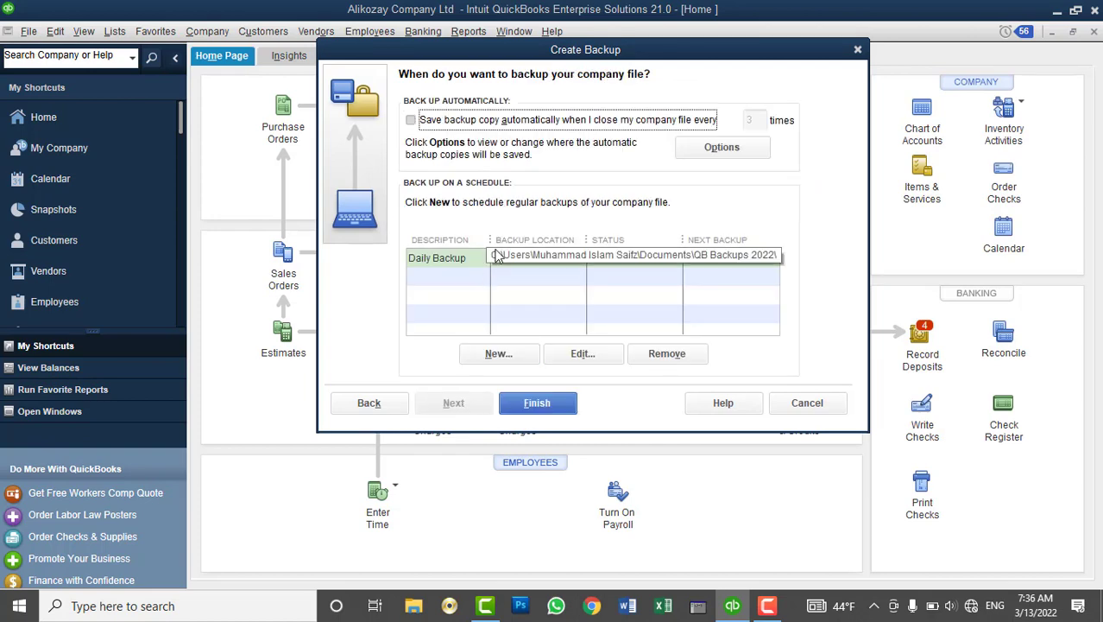
click(498, 257)
click(576, 353)
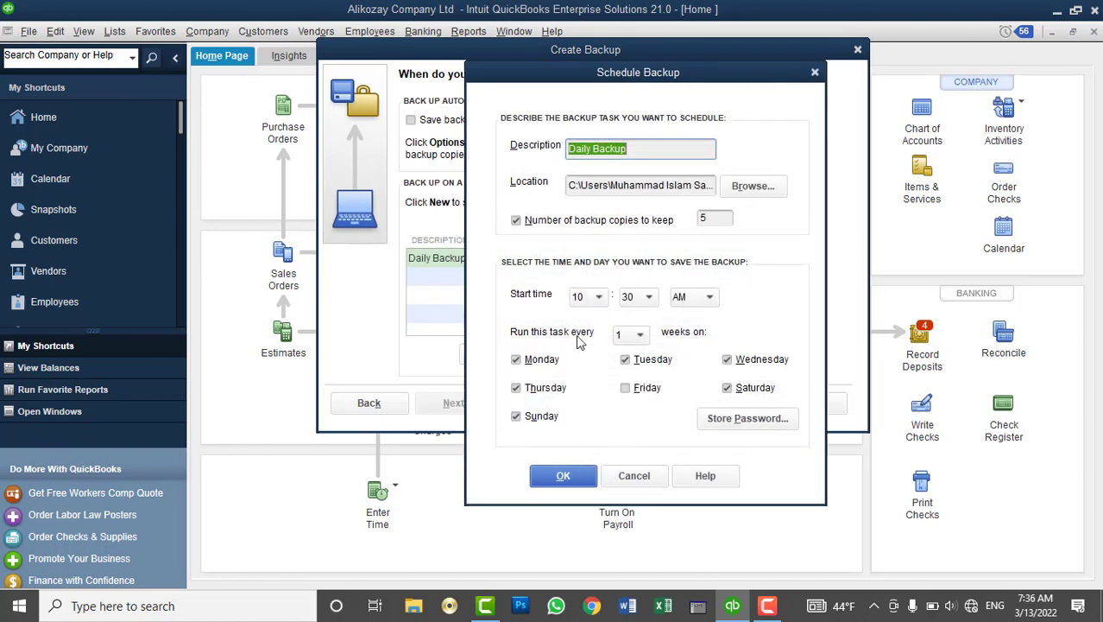
Change the Daily Backup start time to 07:50 AM
click(601, 297)
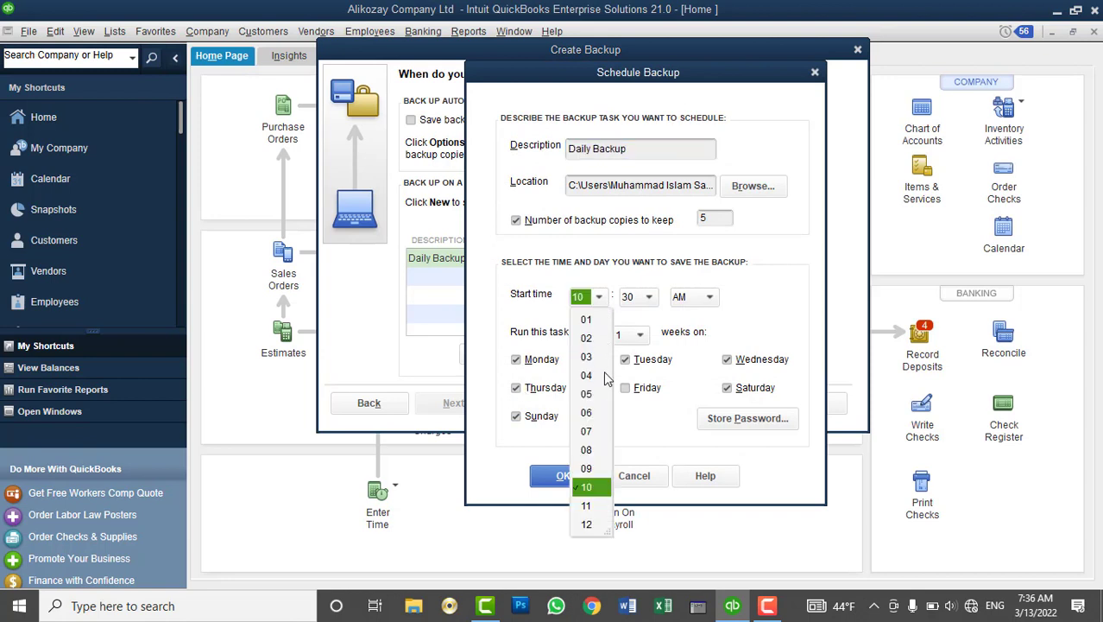
click(588, 432)
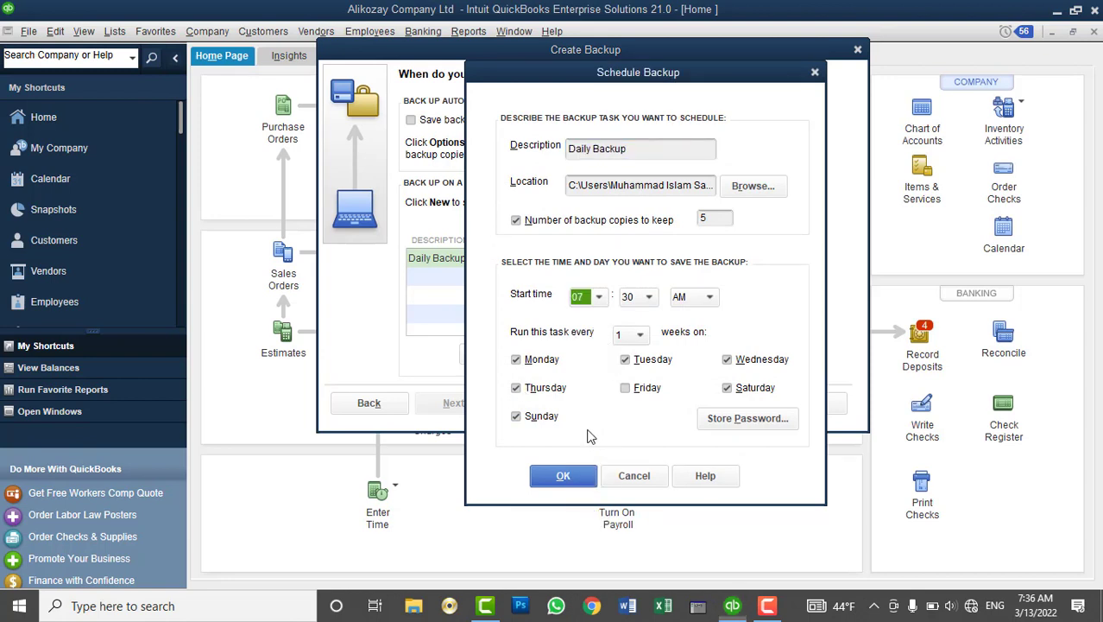
click(638, 299)
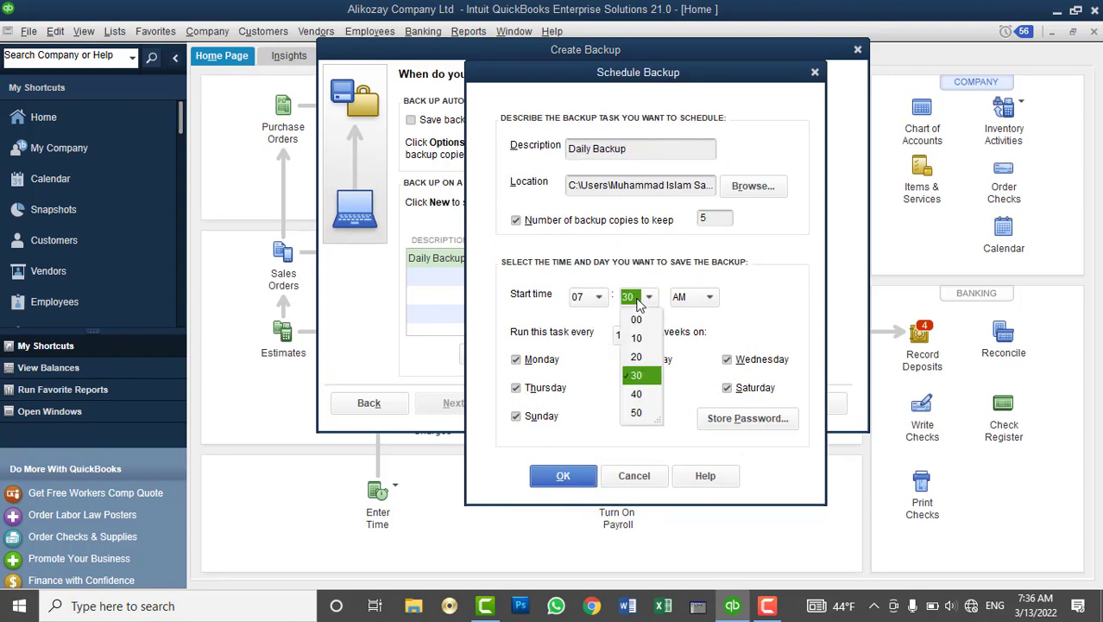
click(636, 413)
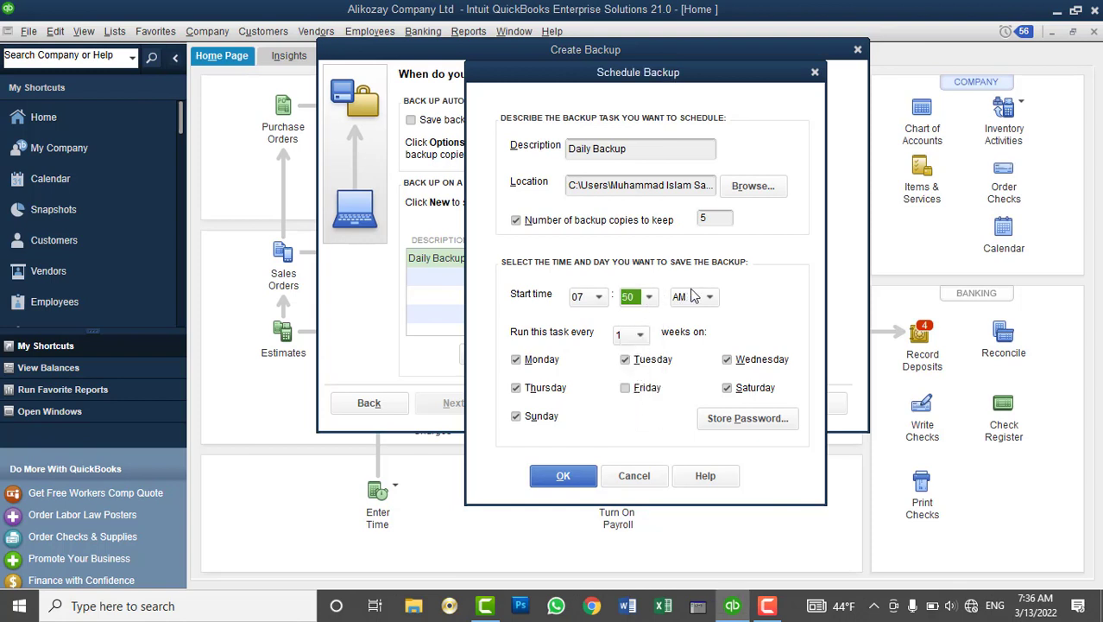
click(576, 475)
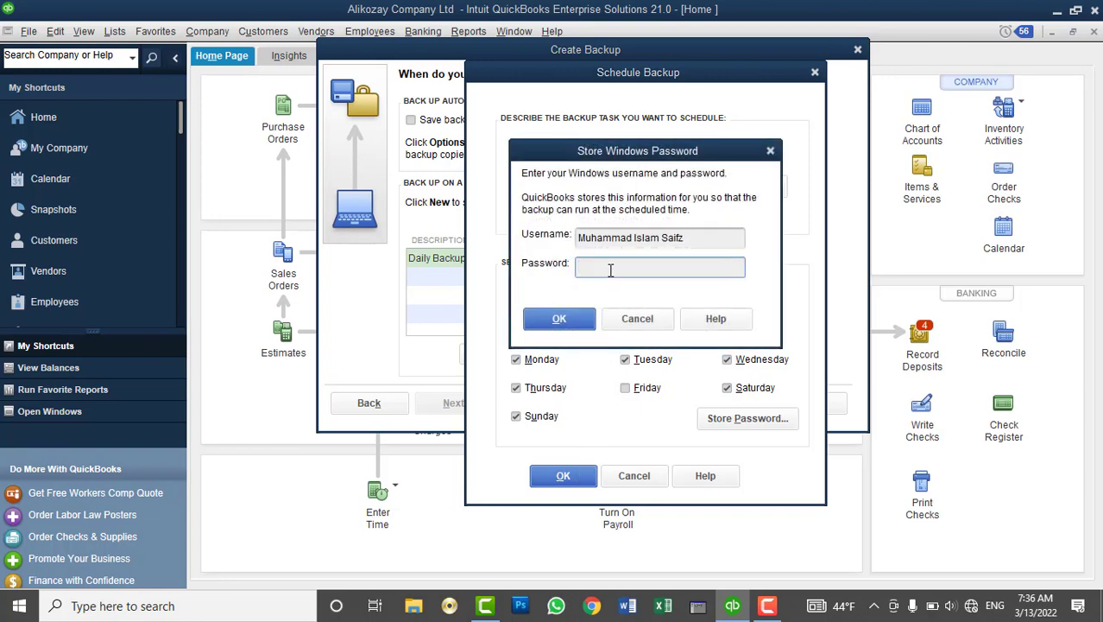
Re-enter the Windows password, finish the wizard and acknowledge the scheduled-backups message
text(******)
click(592, 321)
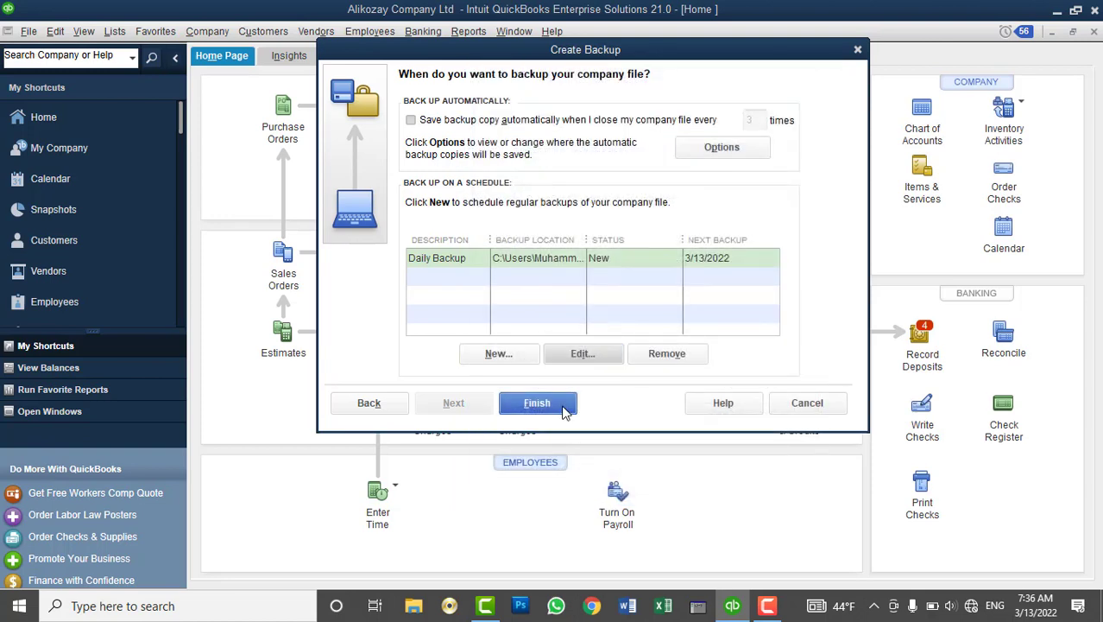
click(563, 411)
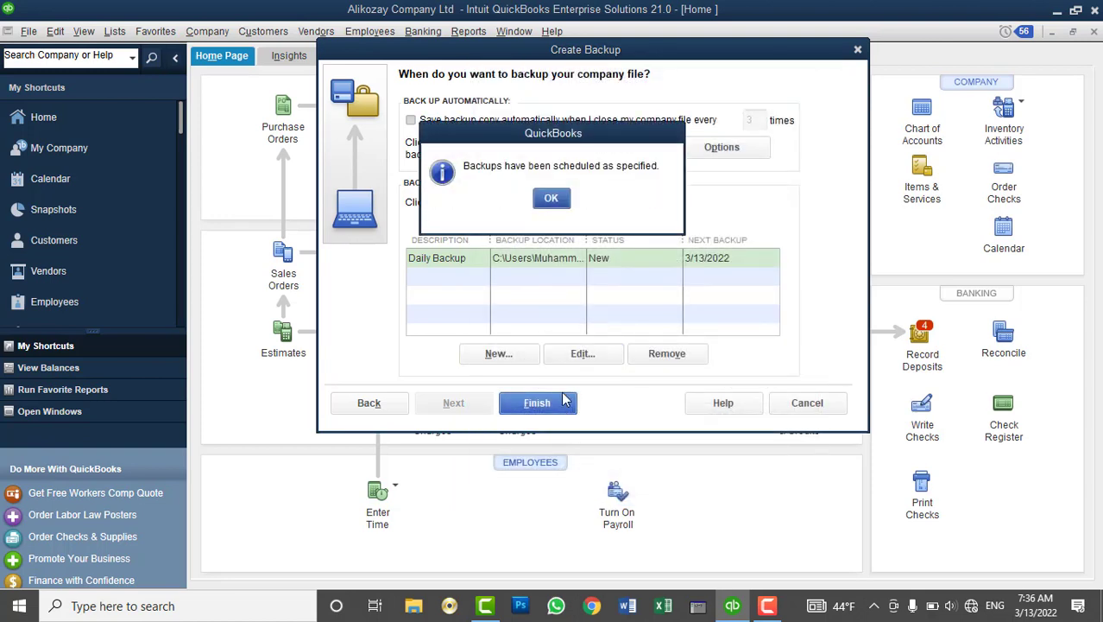
click(567, 201)
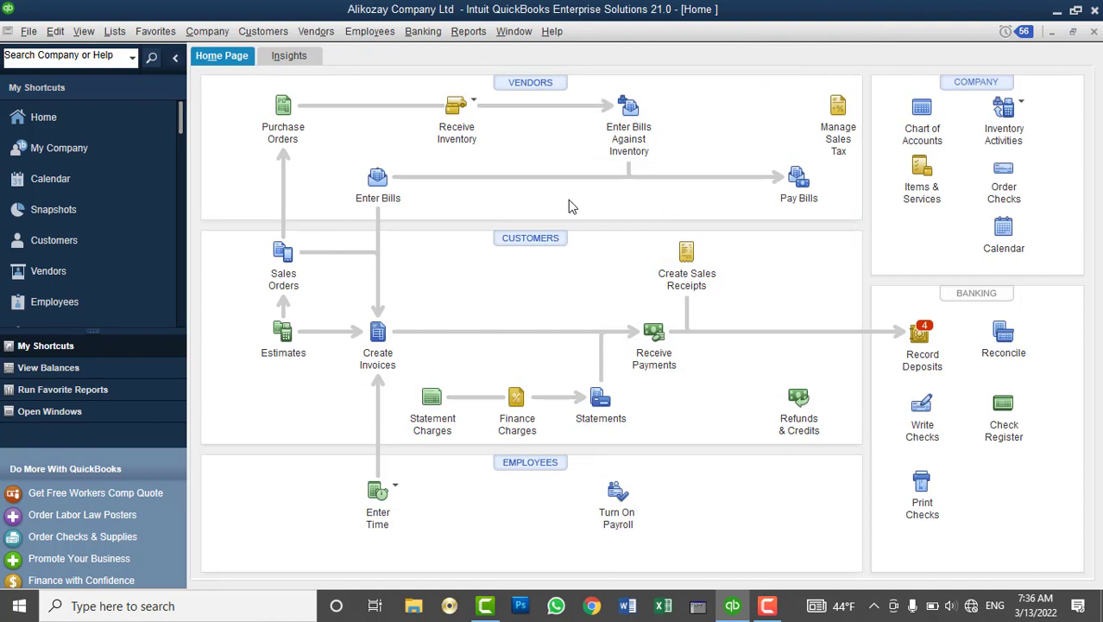
Review the File menu's Back Up Company submenu, then reopen the File menu
click(27, 34)
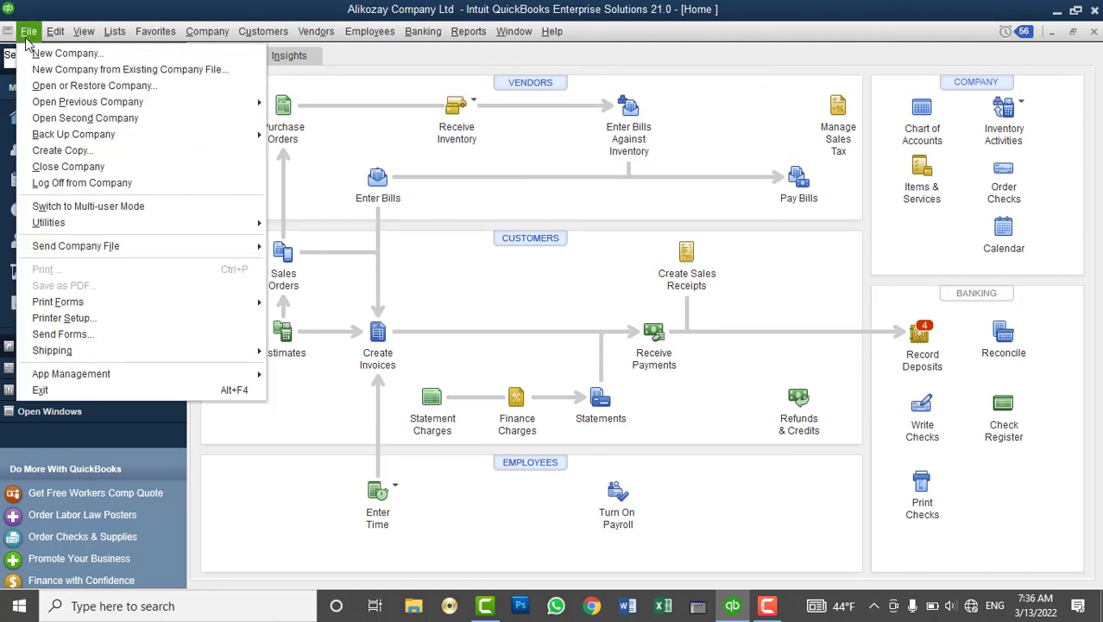
mouse_move(182, 136)
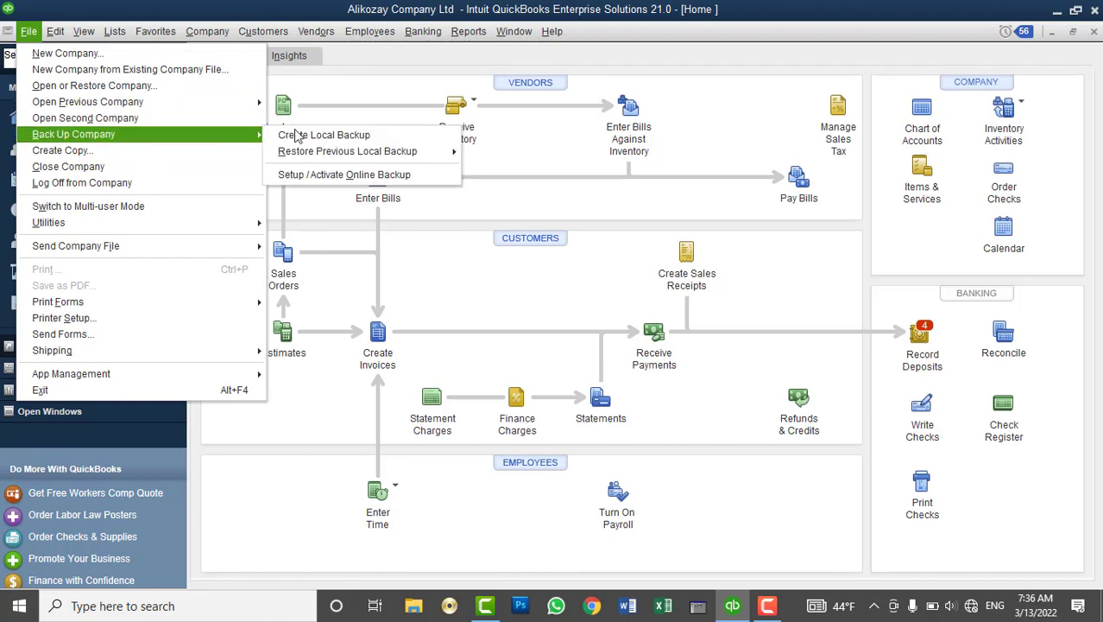
mouse_move(358, 161)
click(154, 7)
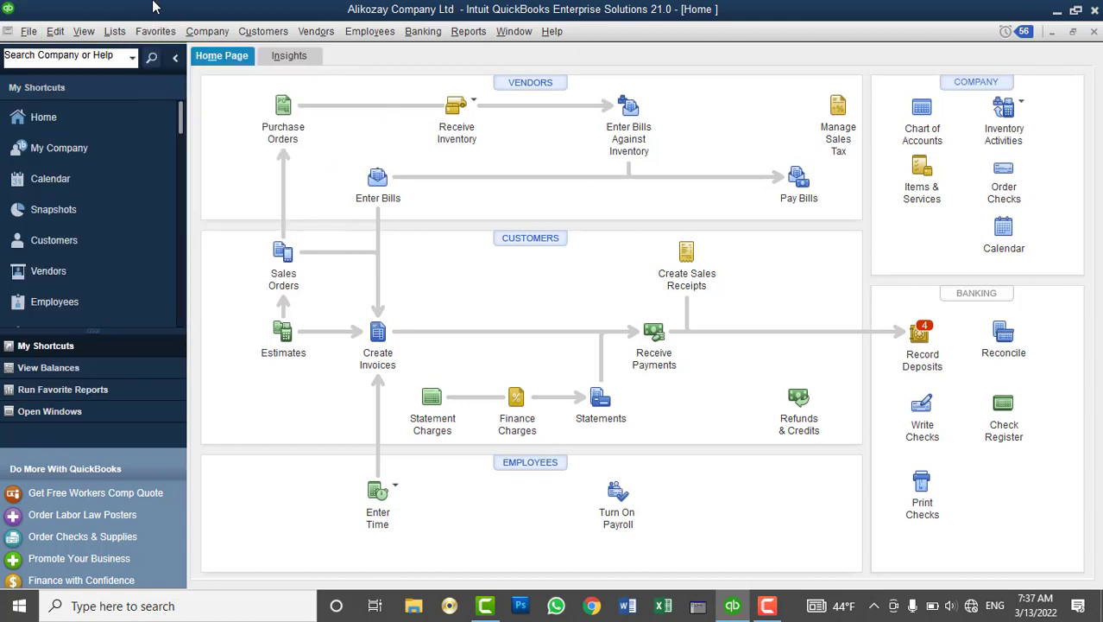
click(29, 31)
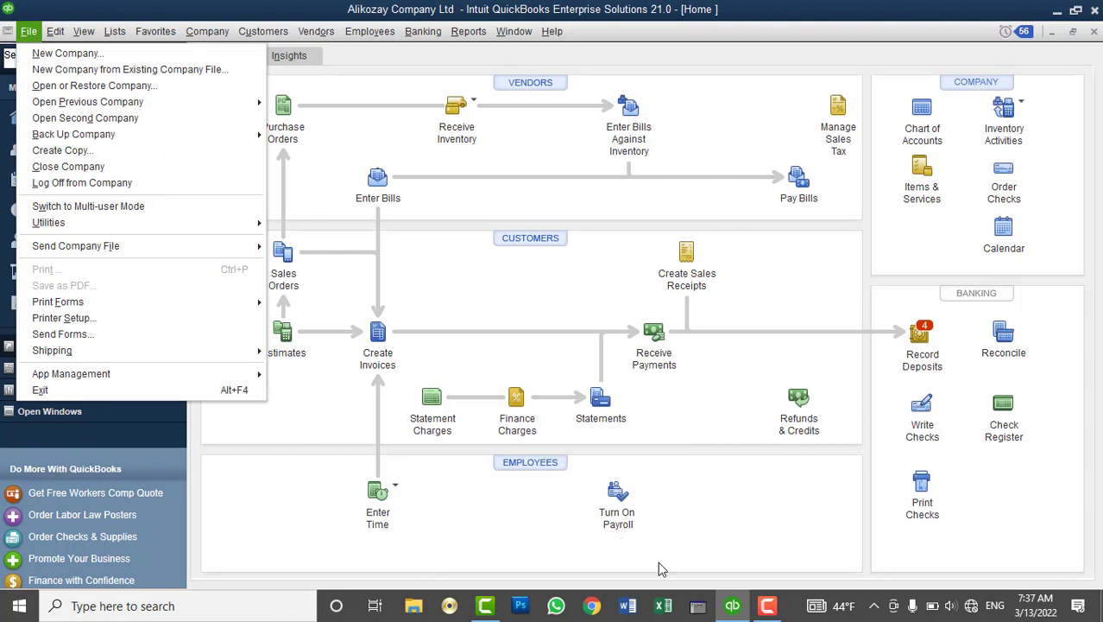
Locate the Alikozay backup in Documents\QB Backups 2022, then return to This PC and select drive E:
click(732, 608)
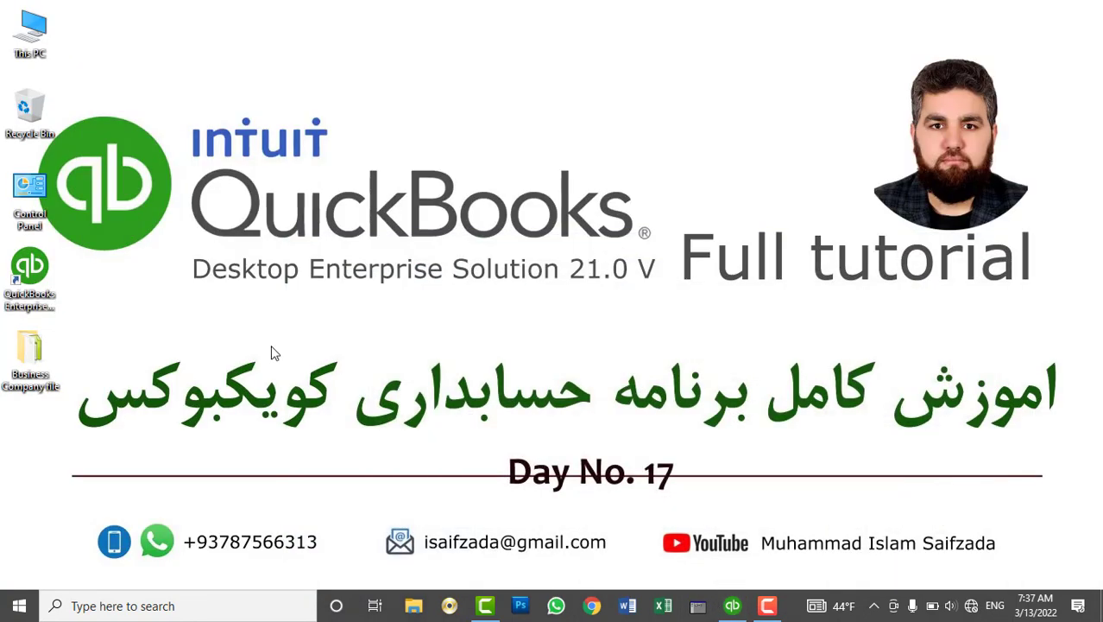
double_click(43, 29)
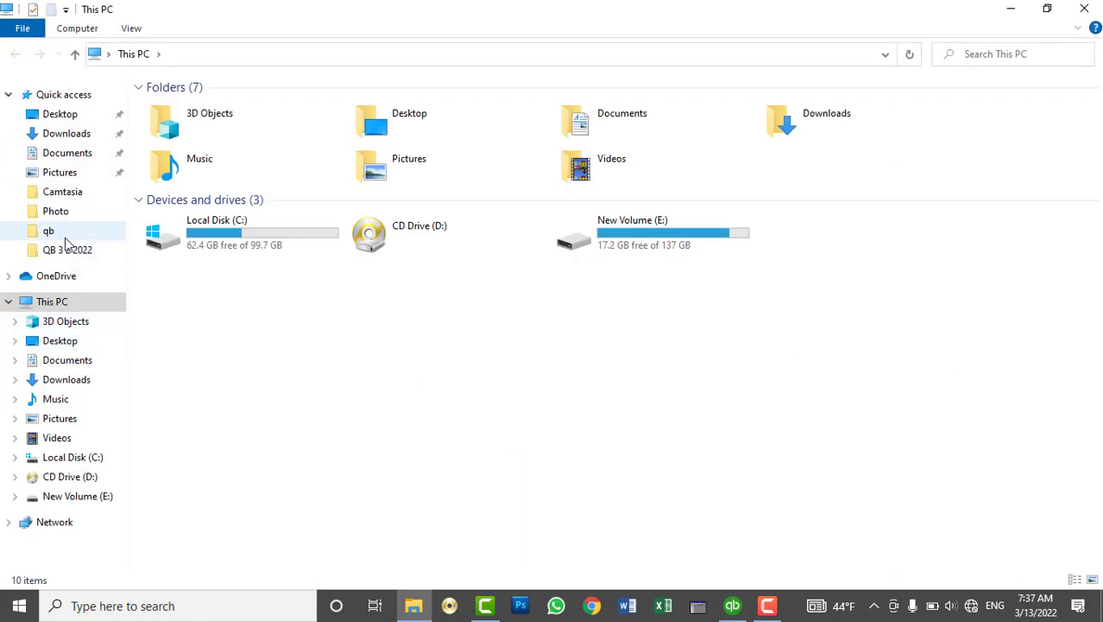
click(75, 252)
click(60, 153)
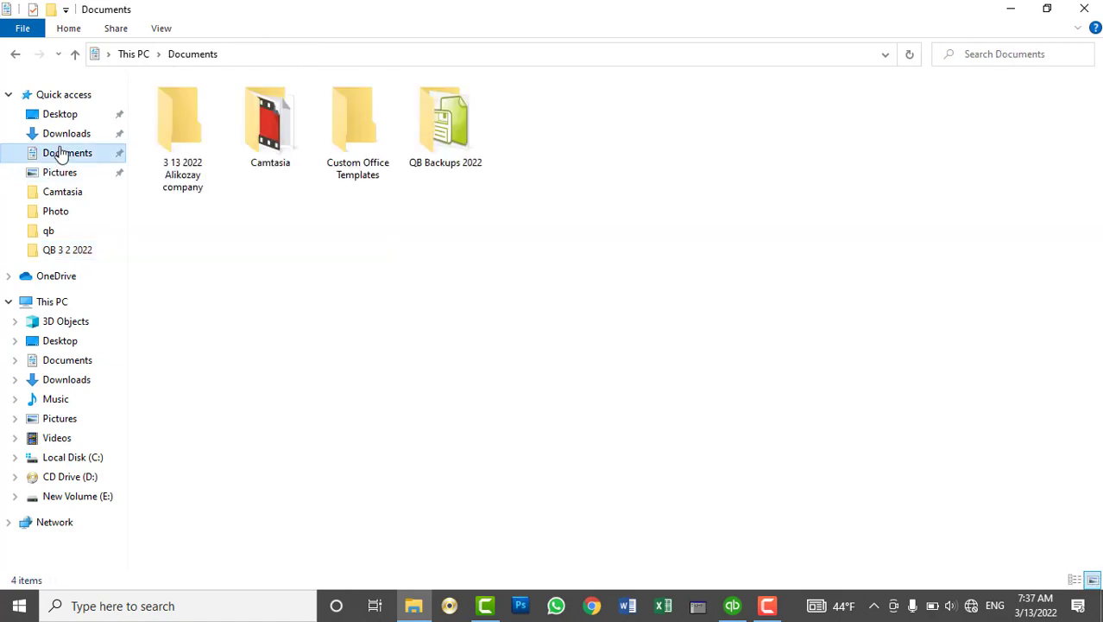
click(205, 145)
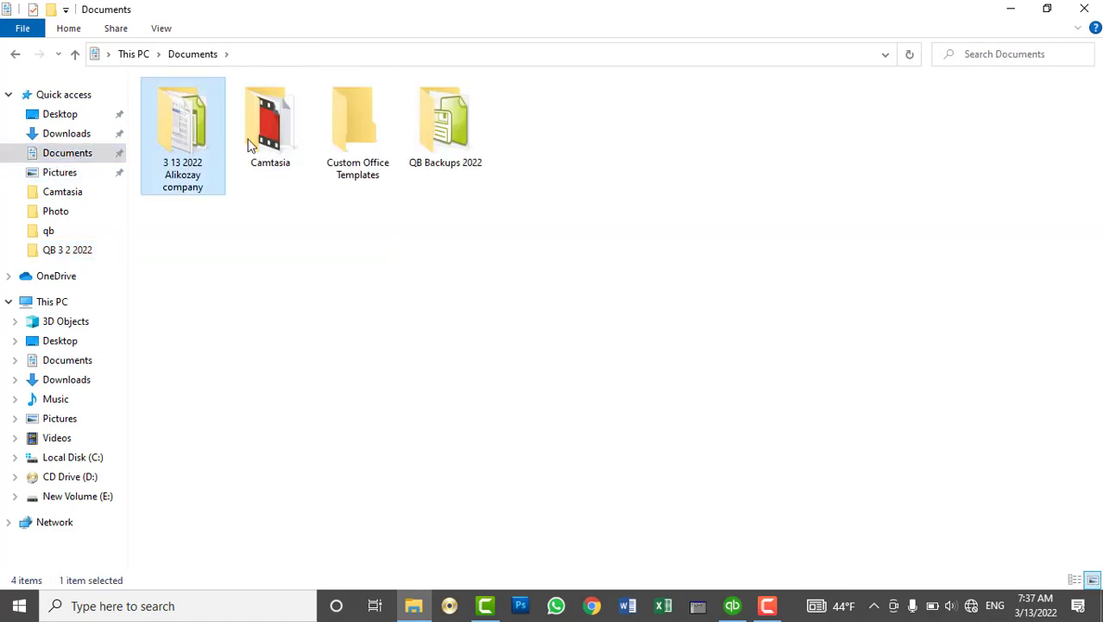
double_click(440, 136)
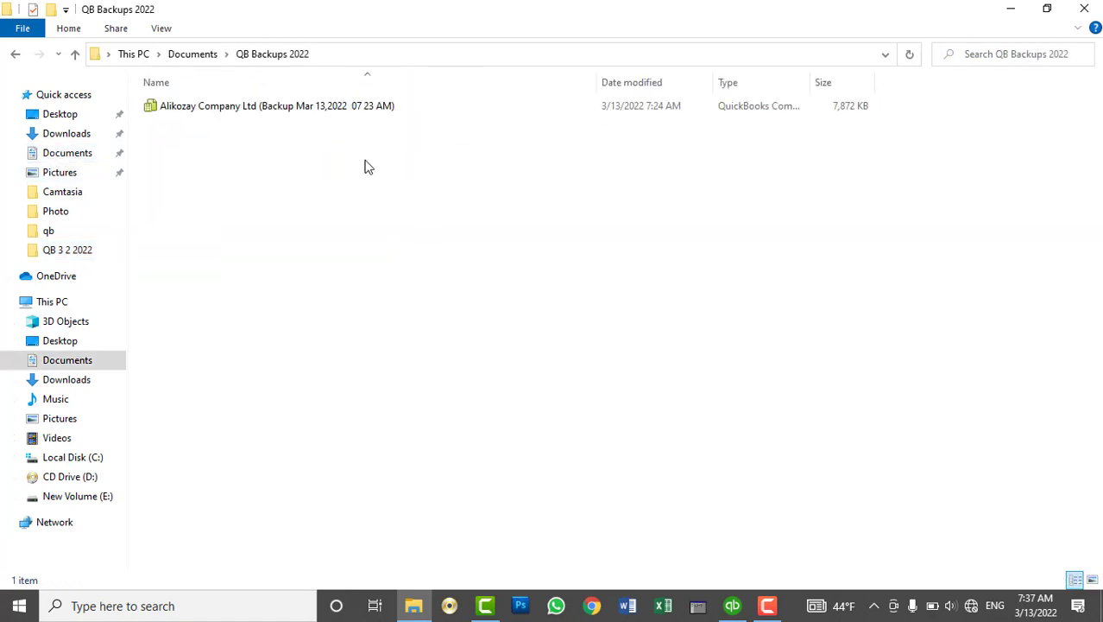
click(229, 112)
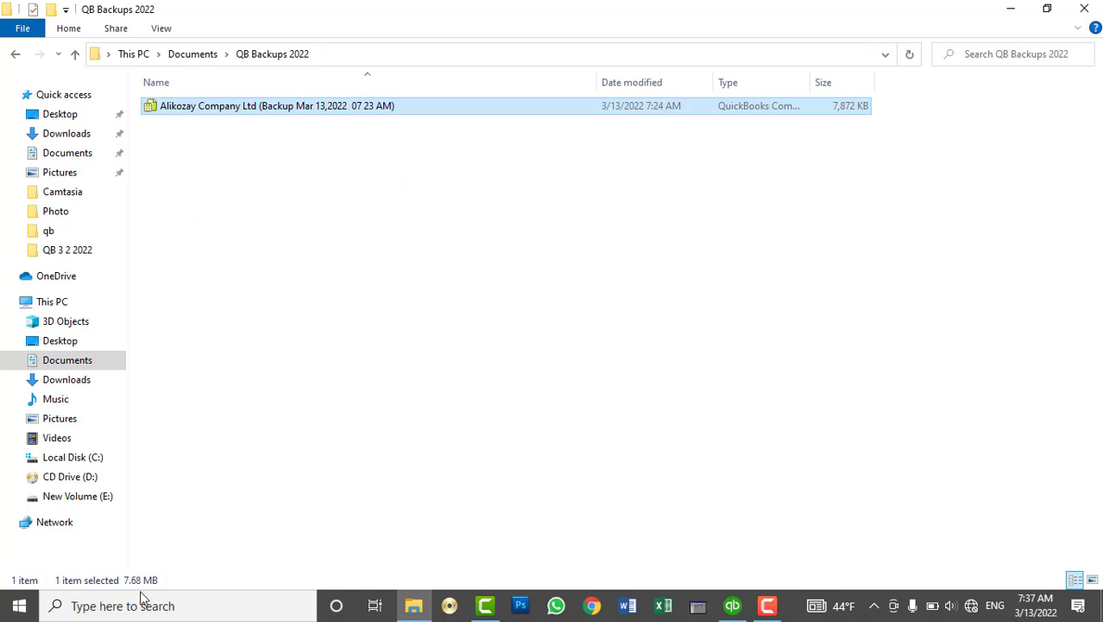
click(61, 301)
click(680, 244)
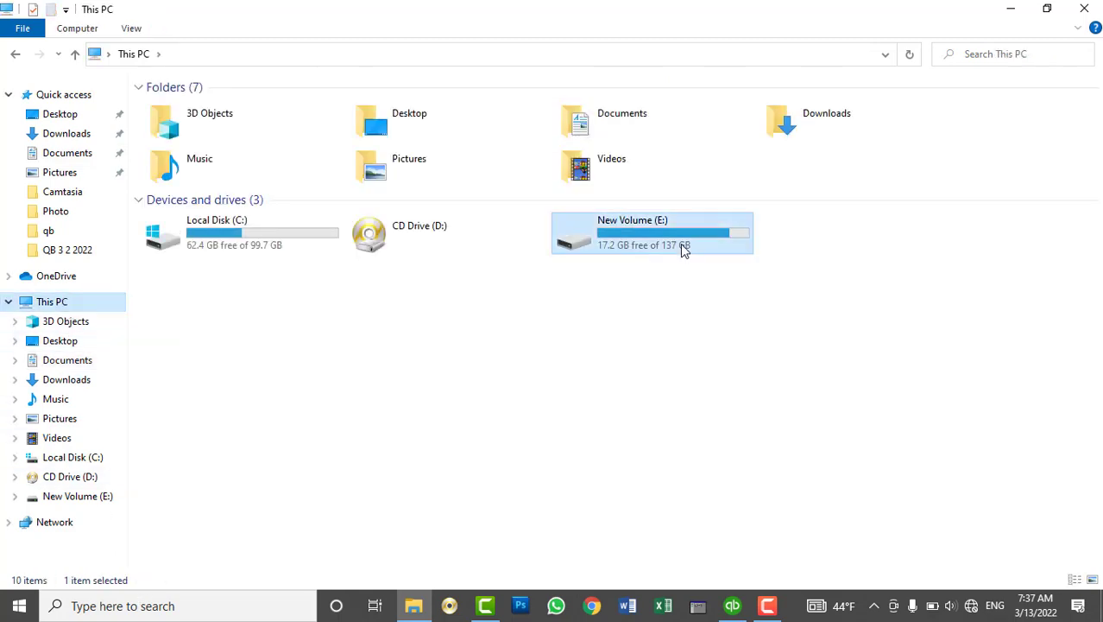
Open E:\QB Company file\Practi and select the four Alikozay Company Ltd files
double_click(680, 245)
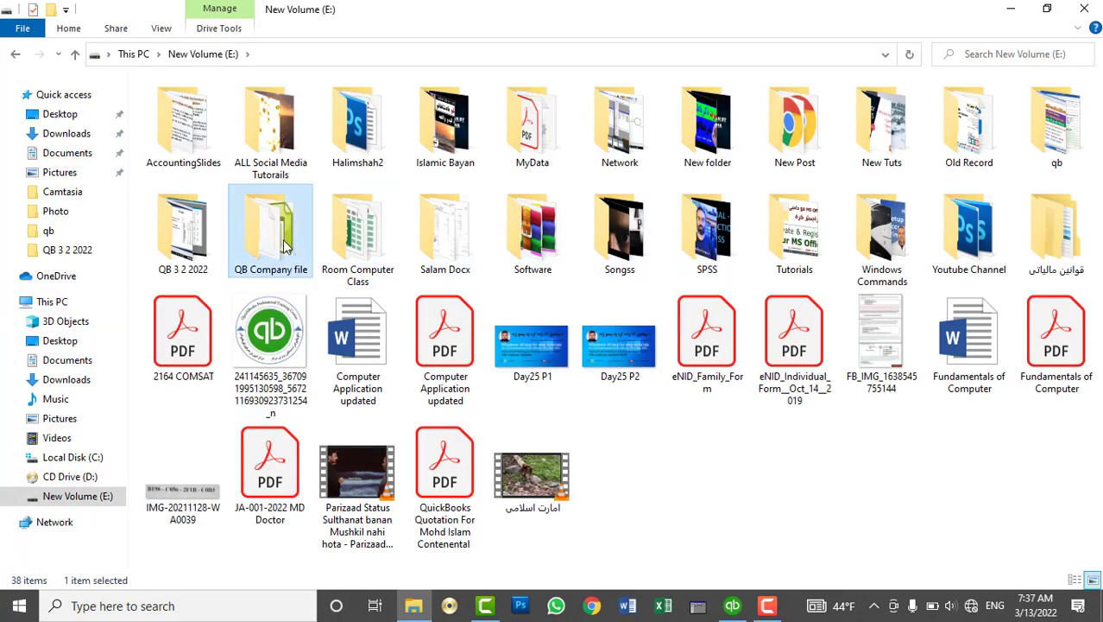
double_click(285, 246)
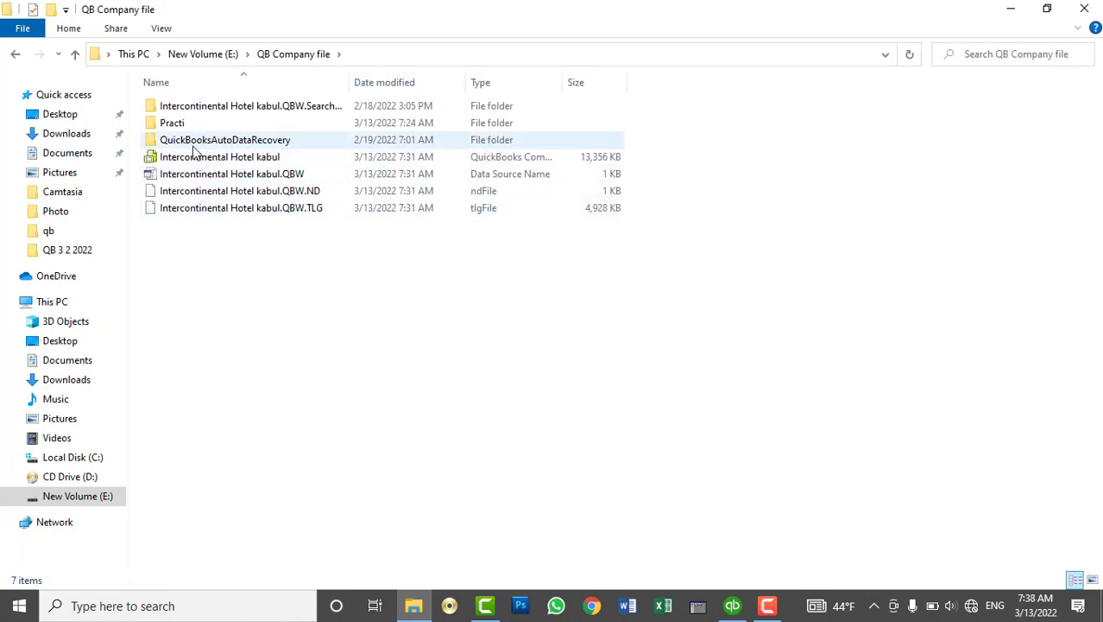
double_click(170, 121)
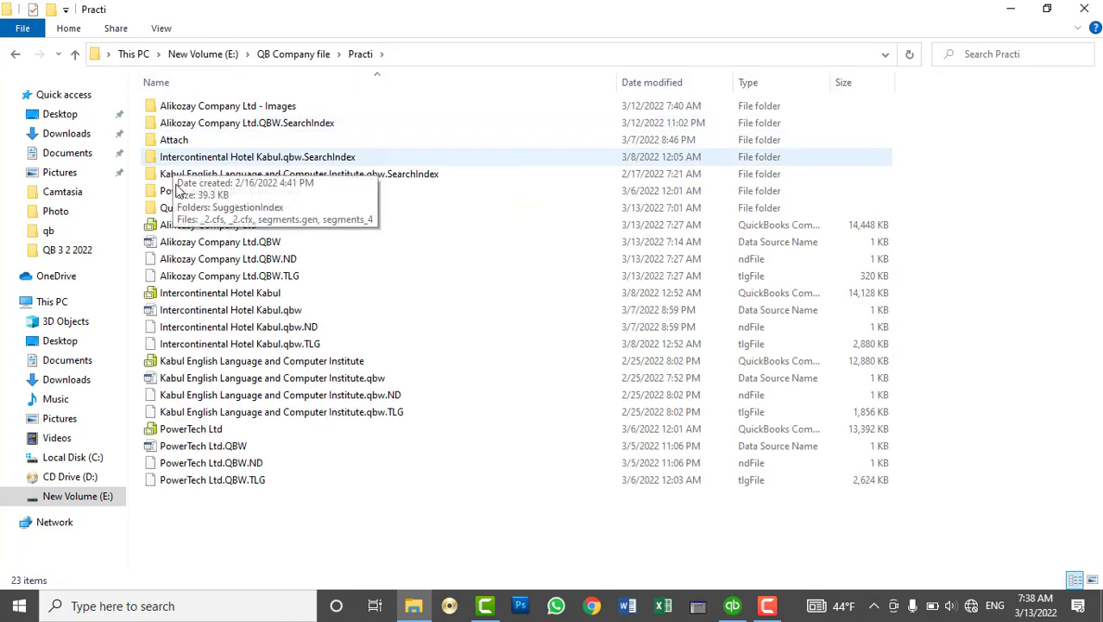
click(177, 225)
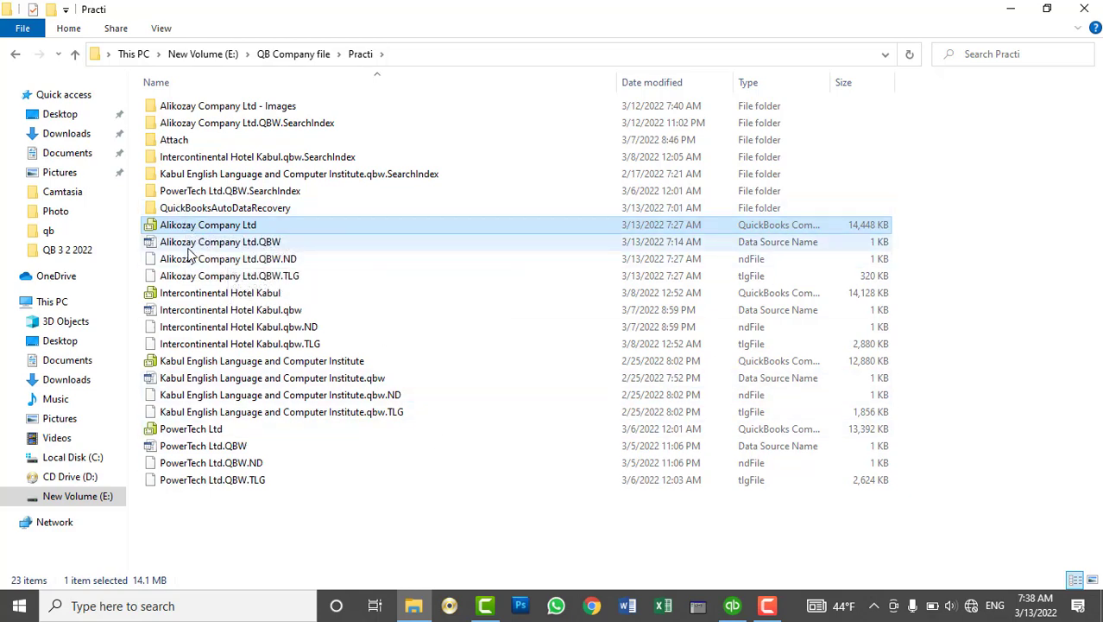
click(271, 245)
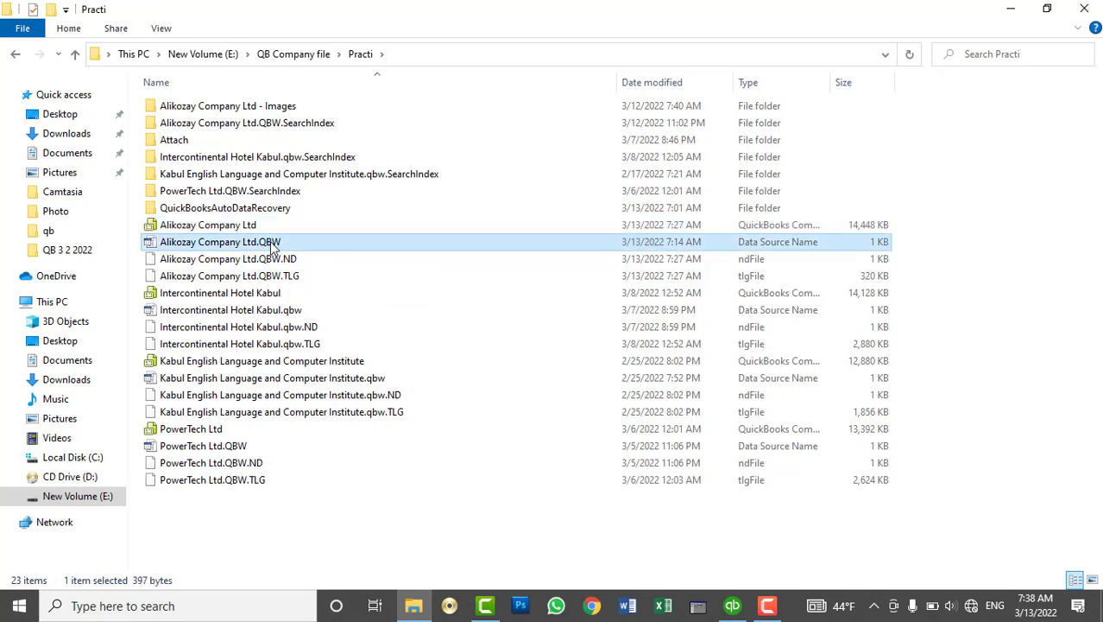
click(258, 229)
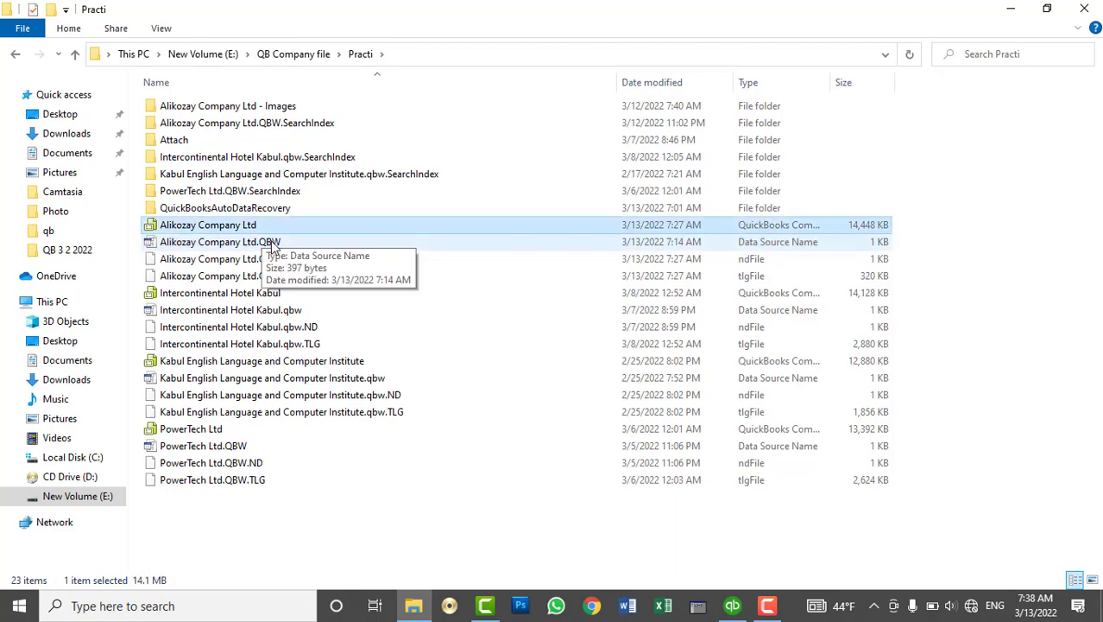
click(272, 245)
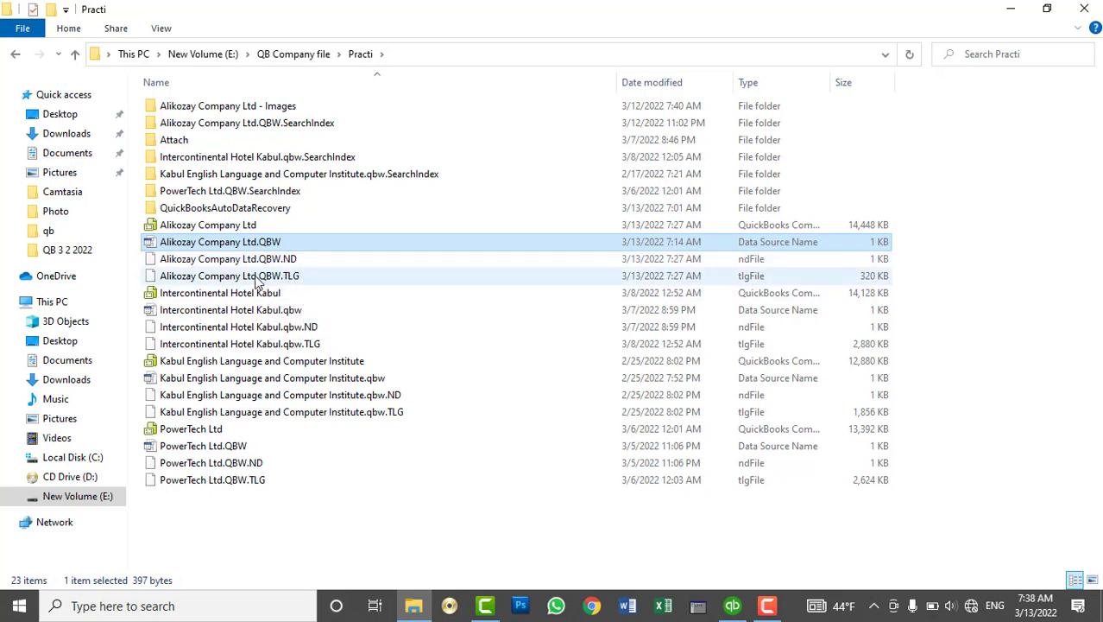
click(145, 224)
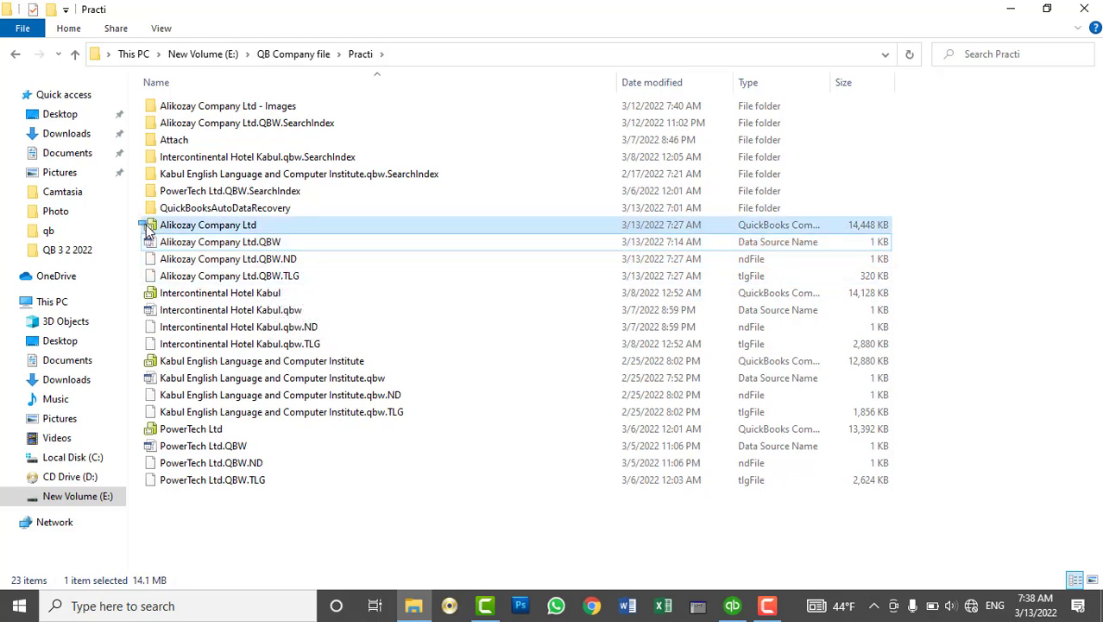
drag(133, 222, 172, 281)
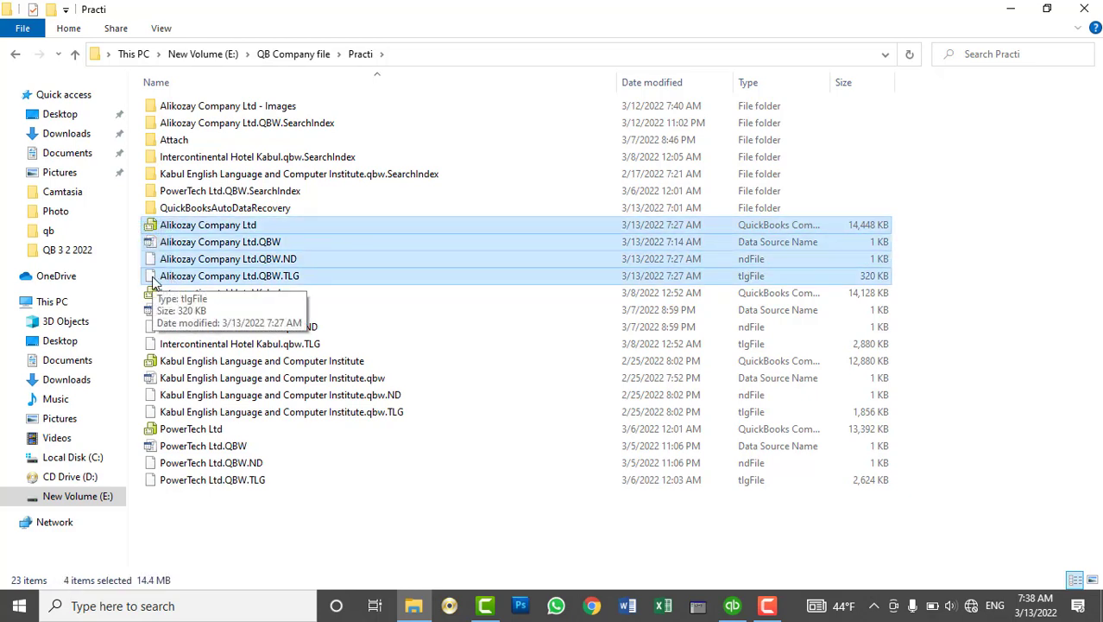
Inspect the Intercontinental Hotel Kabul and Kabul English Language Institute files, then go to Documents
click(162, 293)
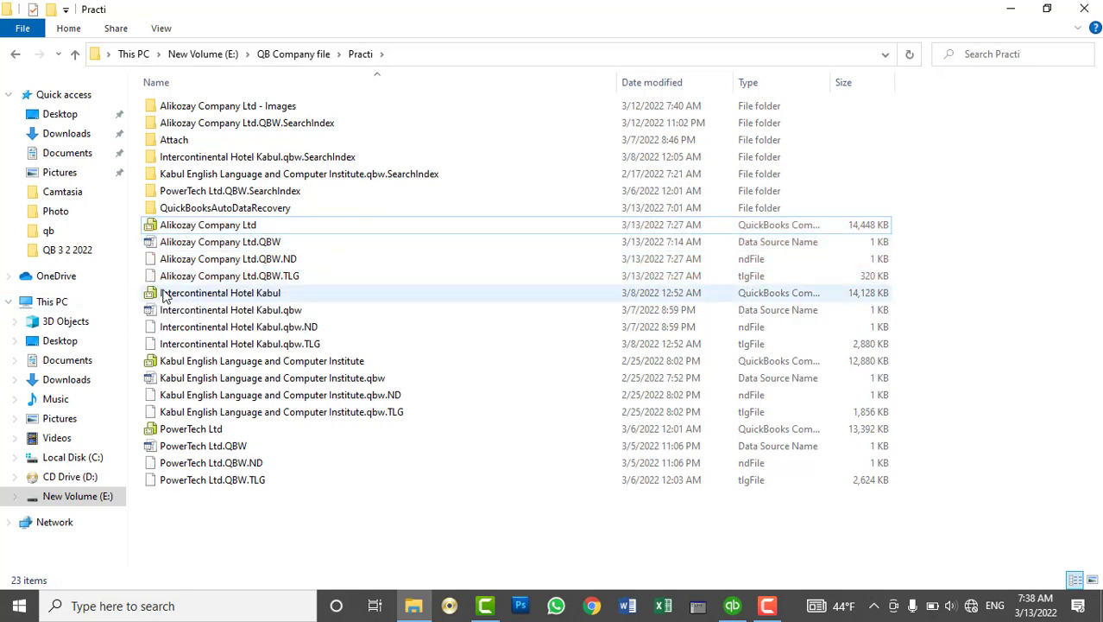
click(292, 312)
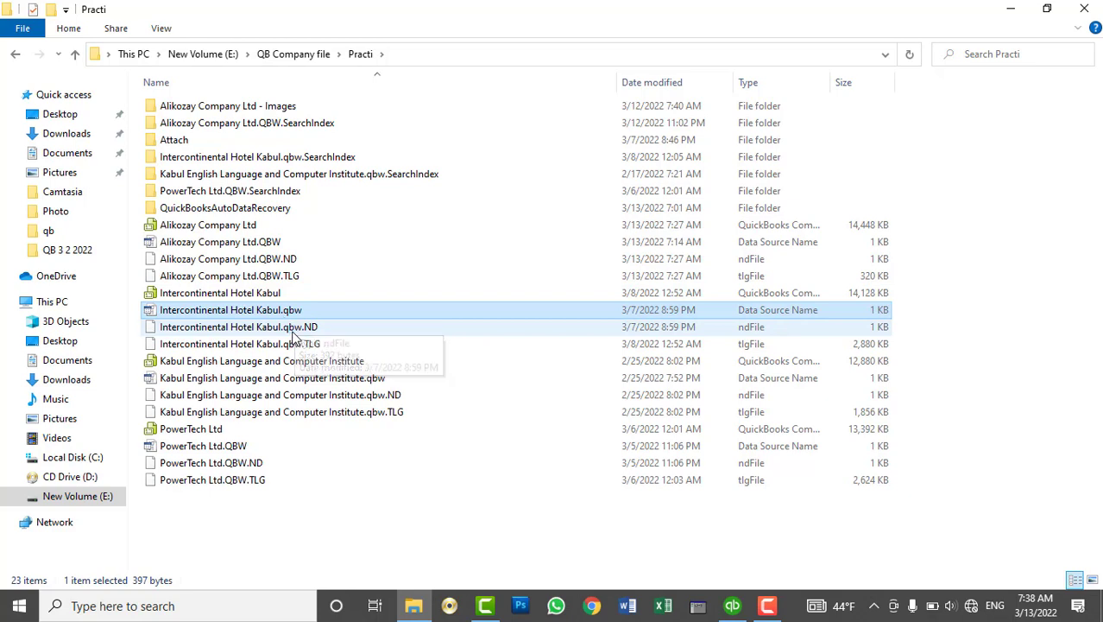
click(302, 331)
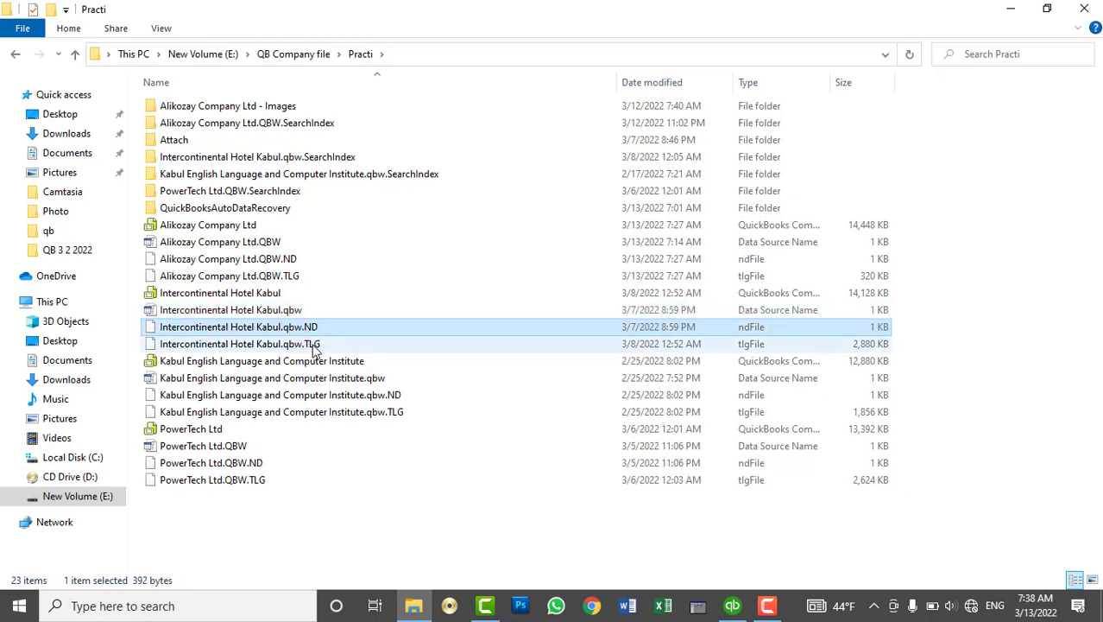
click(306, 345)
drag(148, 287, 138, 416)
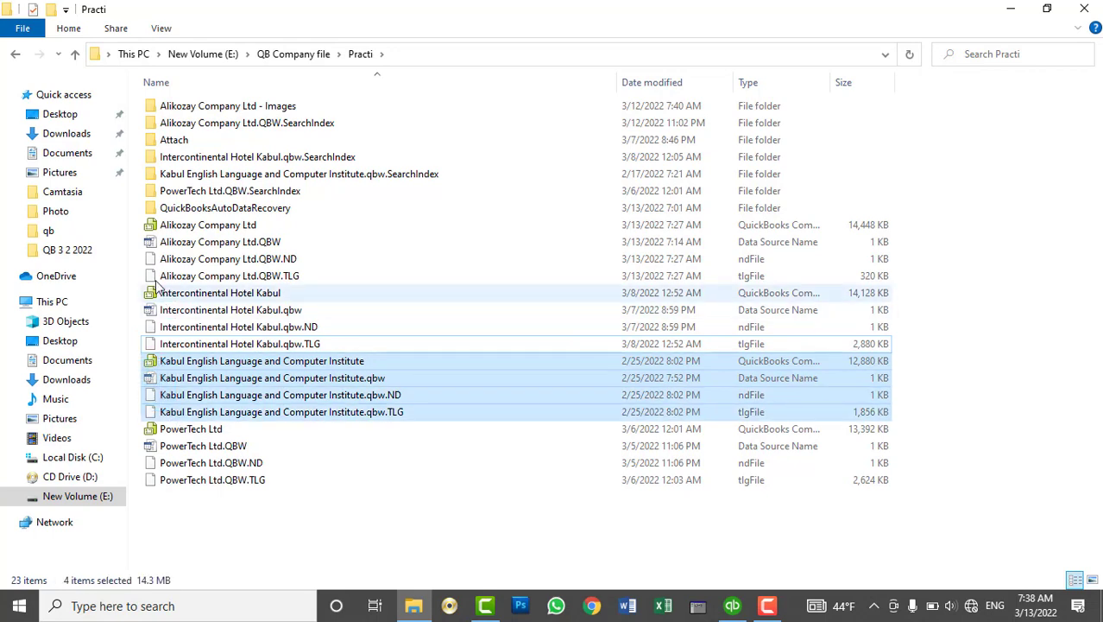
click(146, 226)
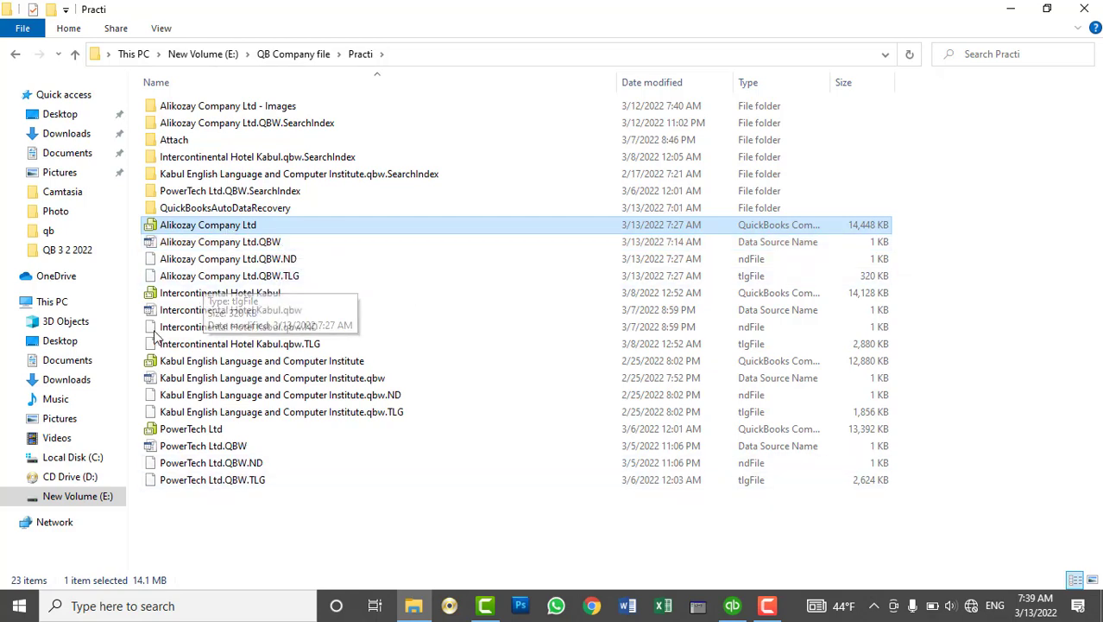
click(69, 153)
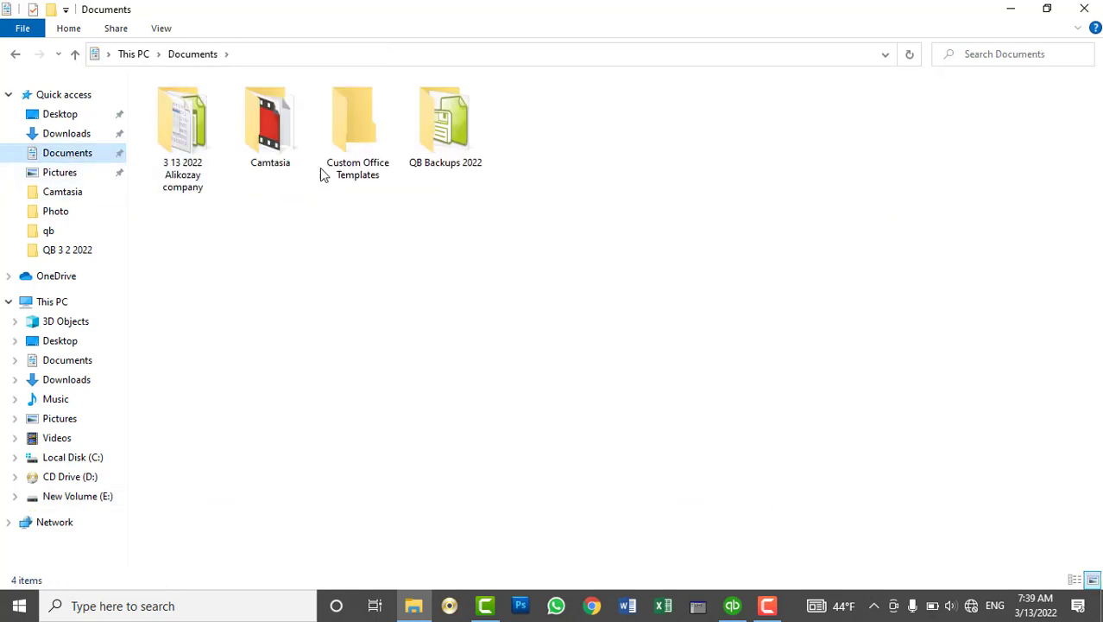
Select the Alikozay backup in QB Backups 2022, close Explorer and restore QuickBooks
double_click(430, 149)
click(185, 110)
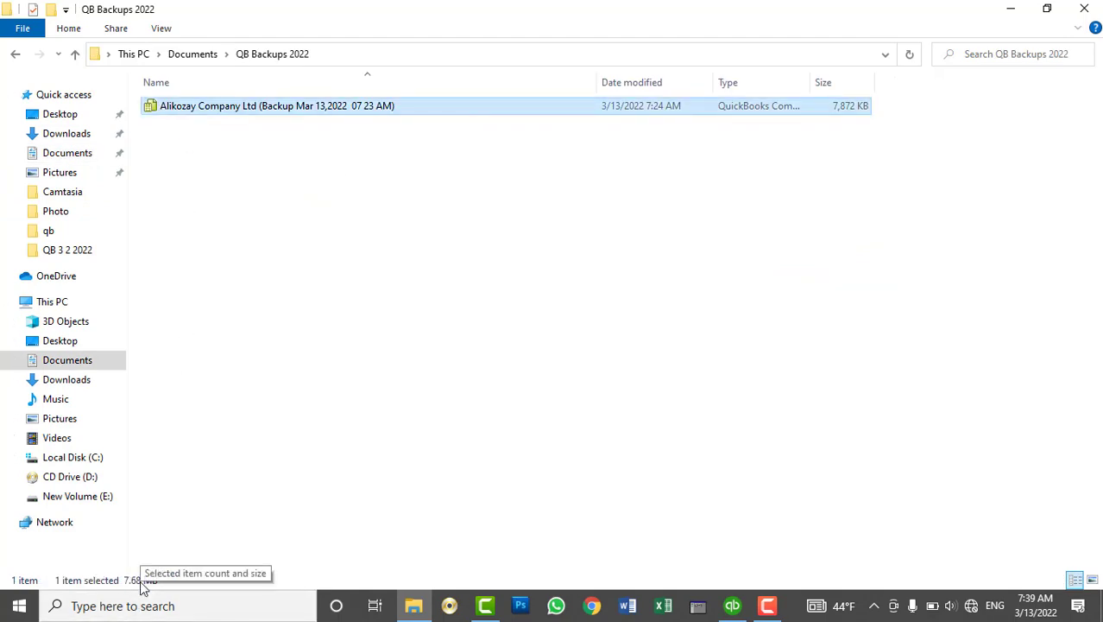
click(1085, 8)
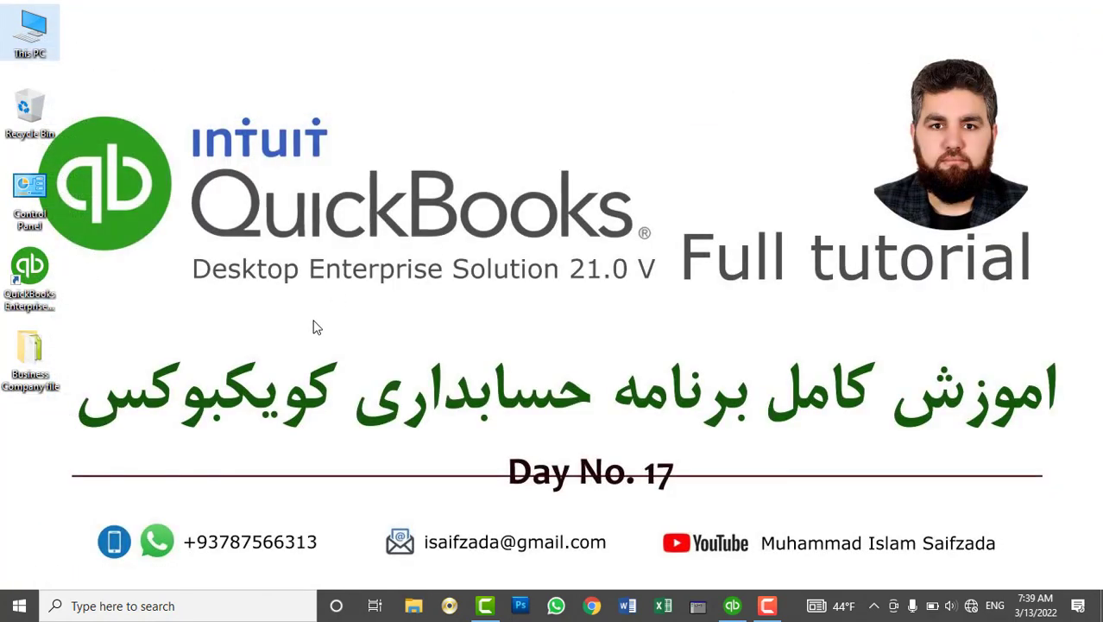
click(732, 606)
click(732, 606)
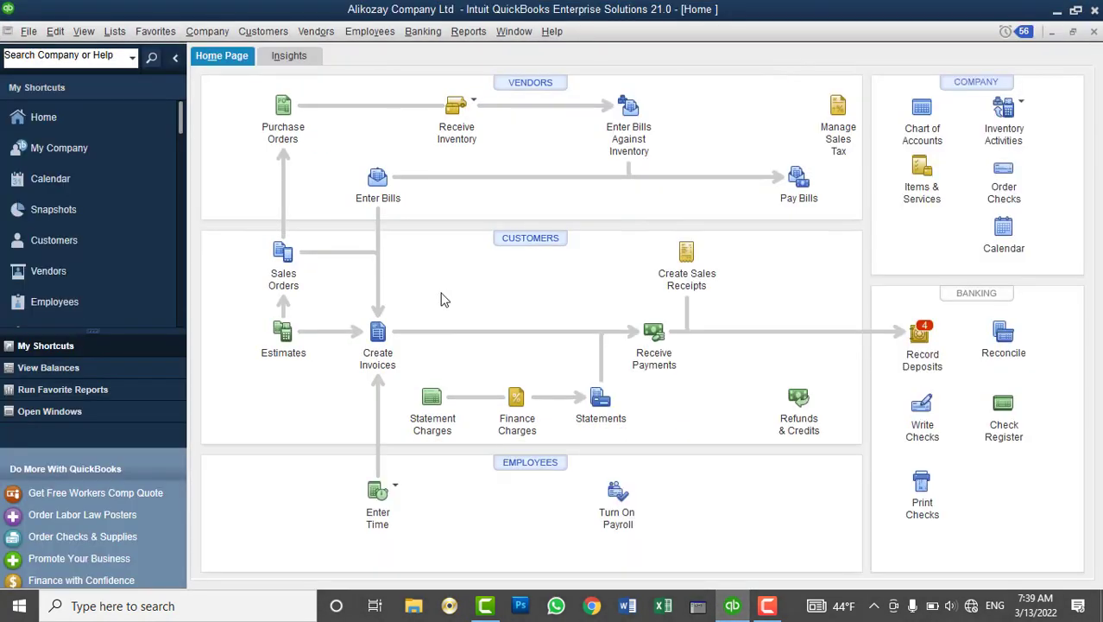
click(29, 31)
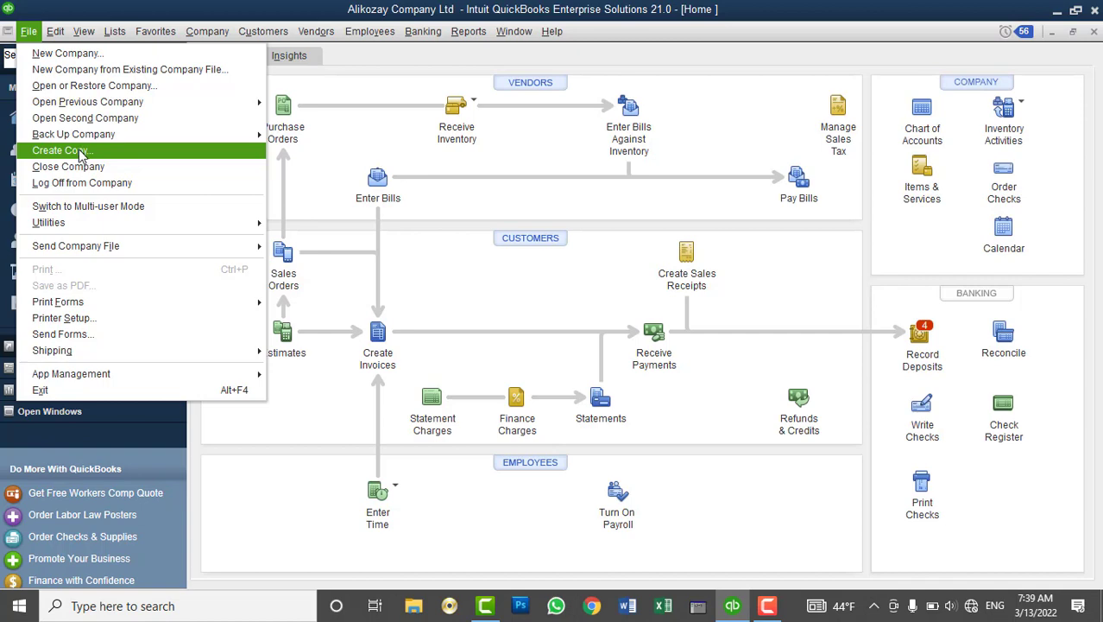
Choose File > Create Copy and select Portable company file
click(79, 152)
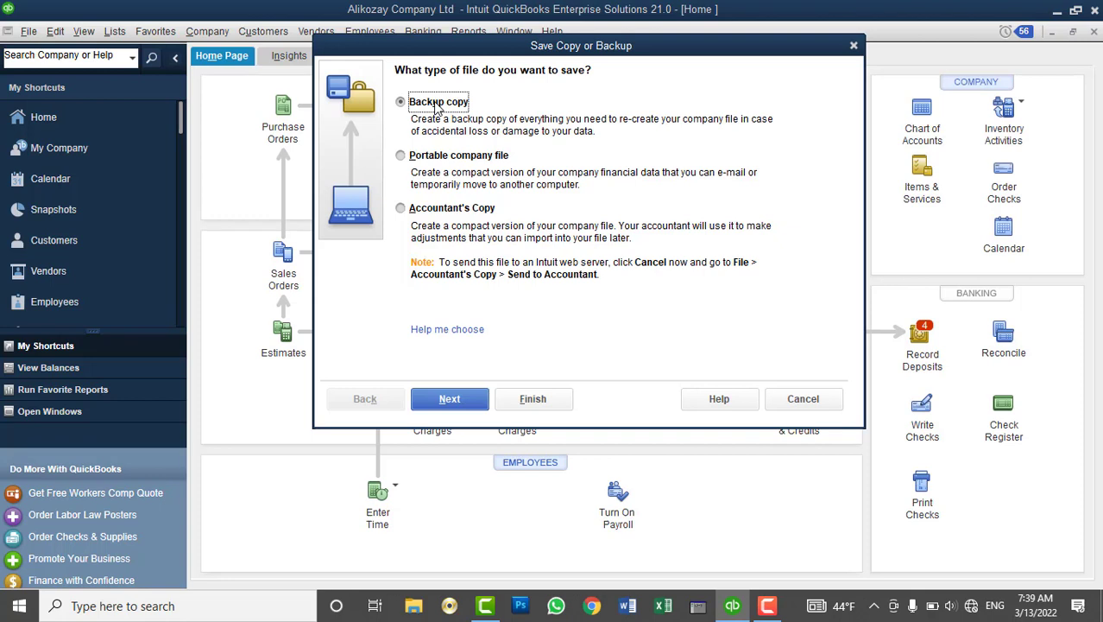
click(459, 161)
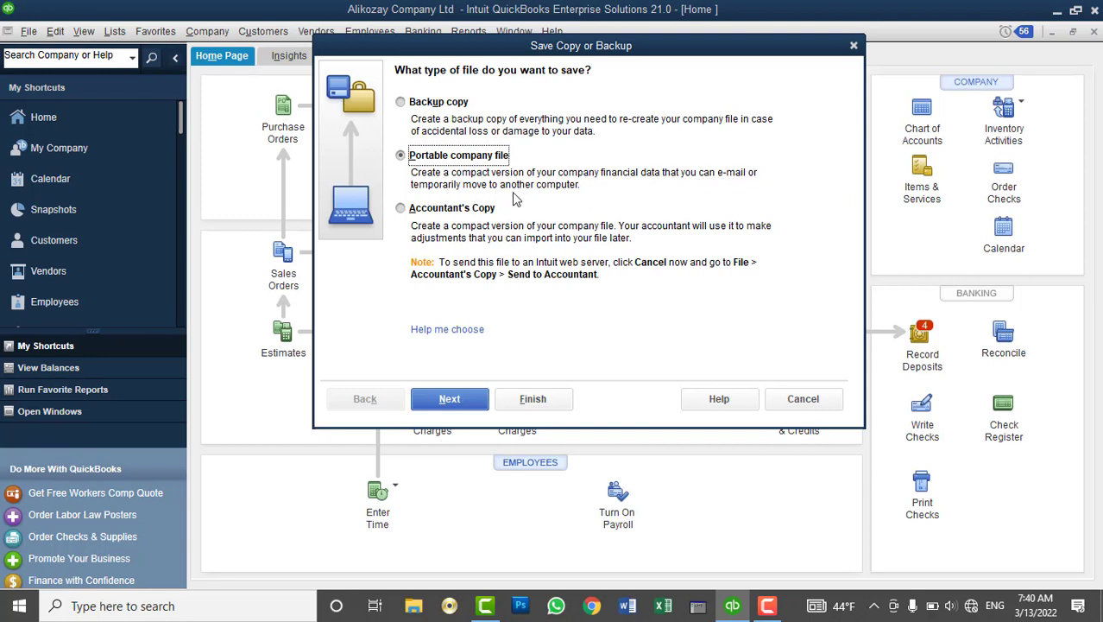
click(452, 213)
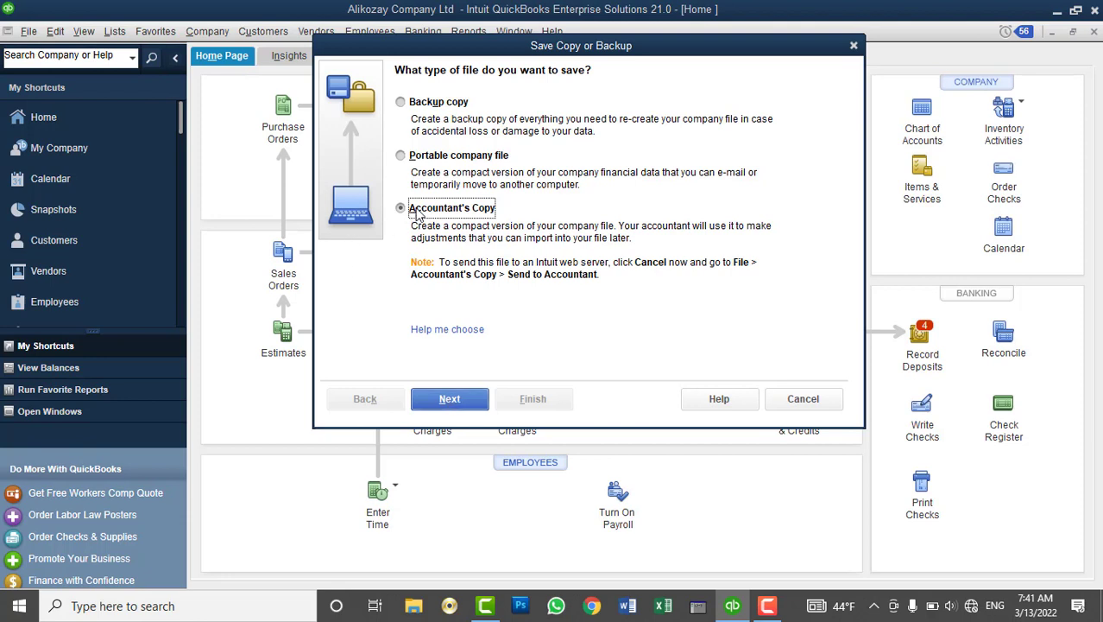
click(421, 157)
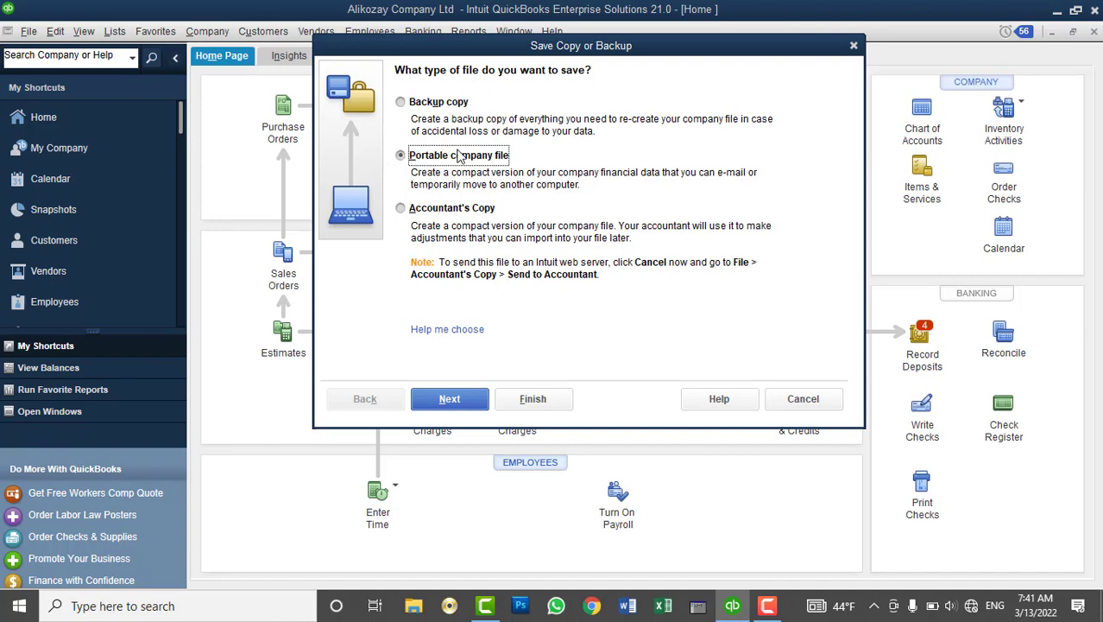
Save Alikozay Company Ltd (Portable).QBM to the Desktop and let the company close and reopen
click(460, 399)
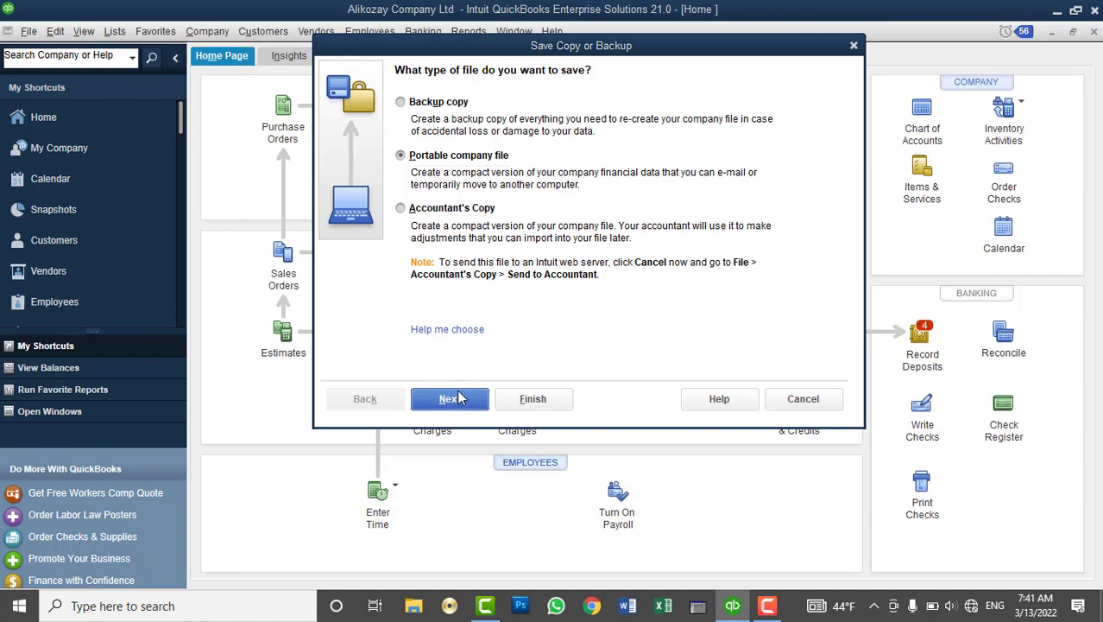
click(368, 231)
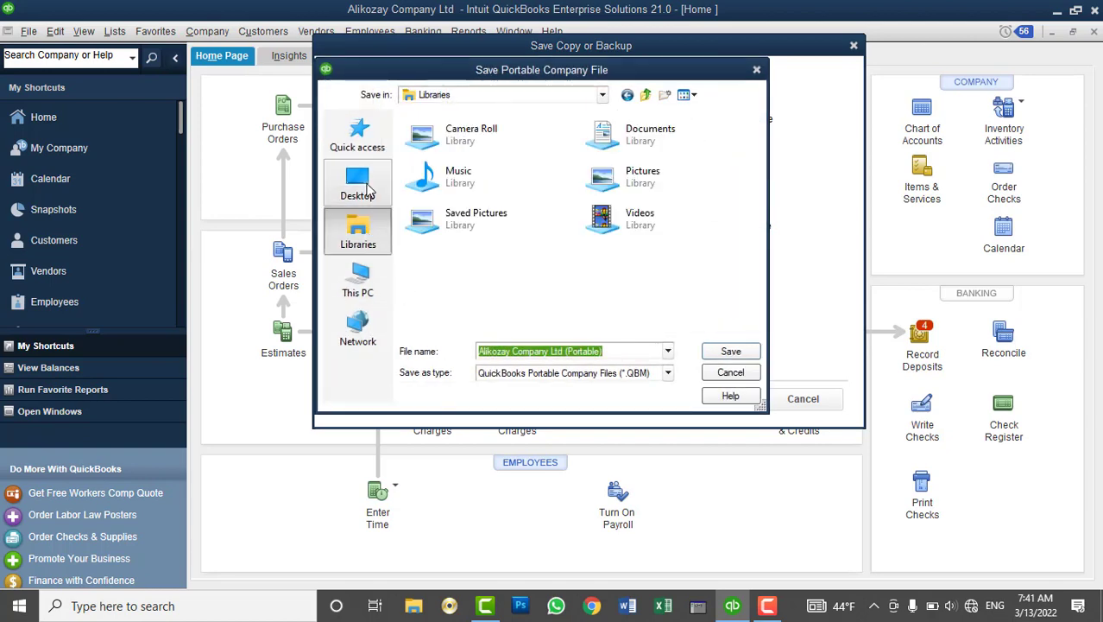
click(369, 190)
click(742, 352)
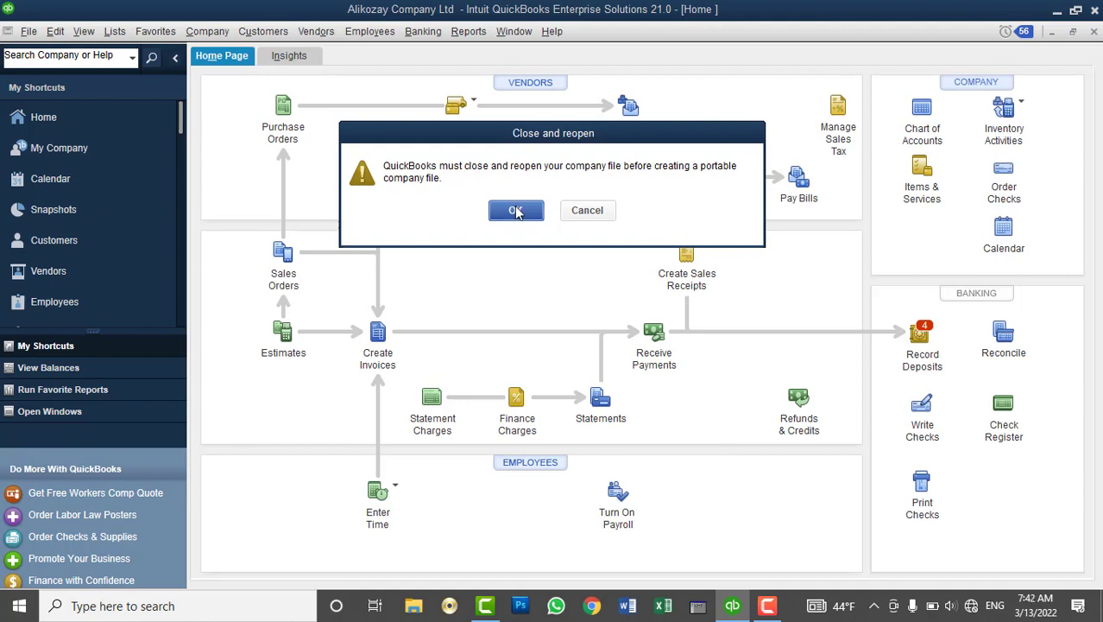
click(516, 212)
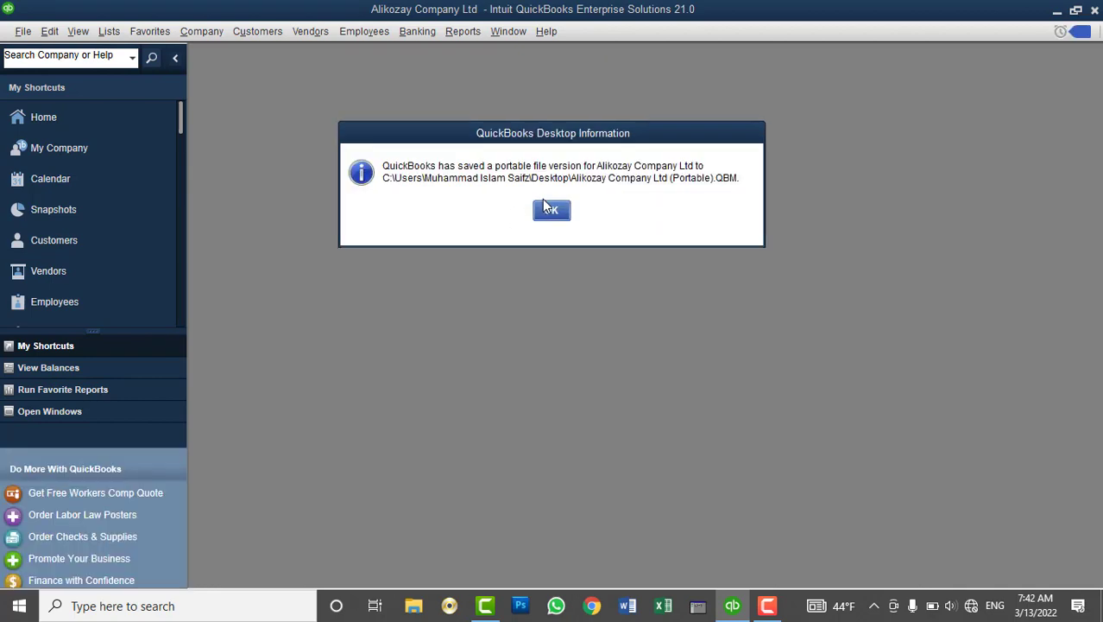
Dismiss the portable-file saved message and maximize the Home window
click(550, 211)
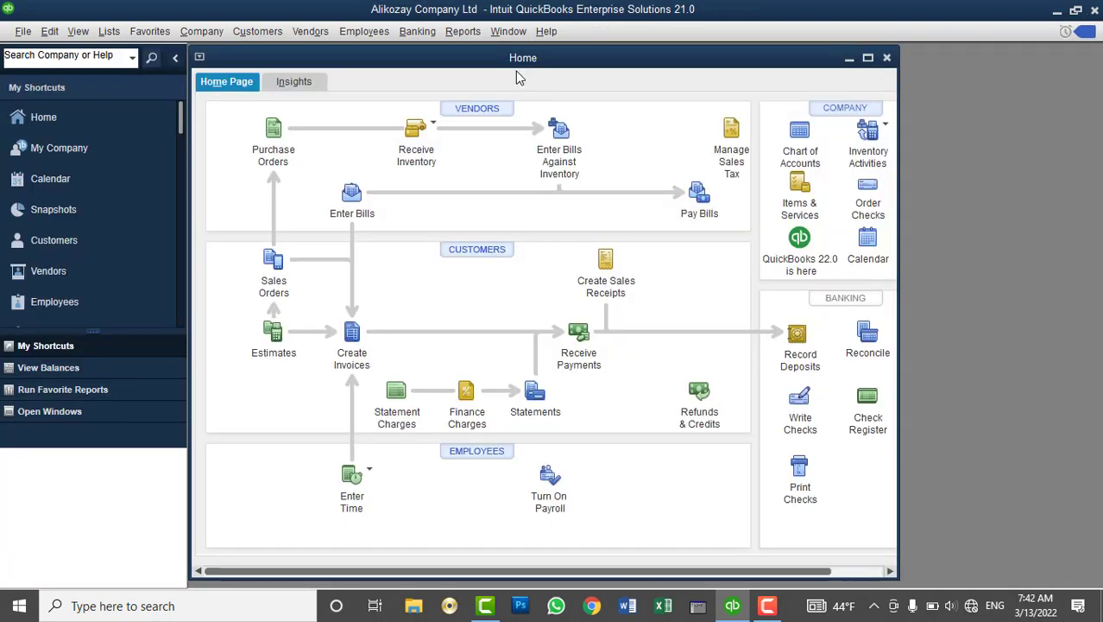
double_click(520, 55)
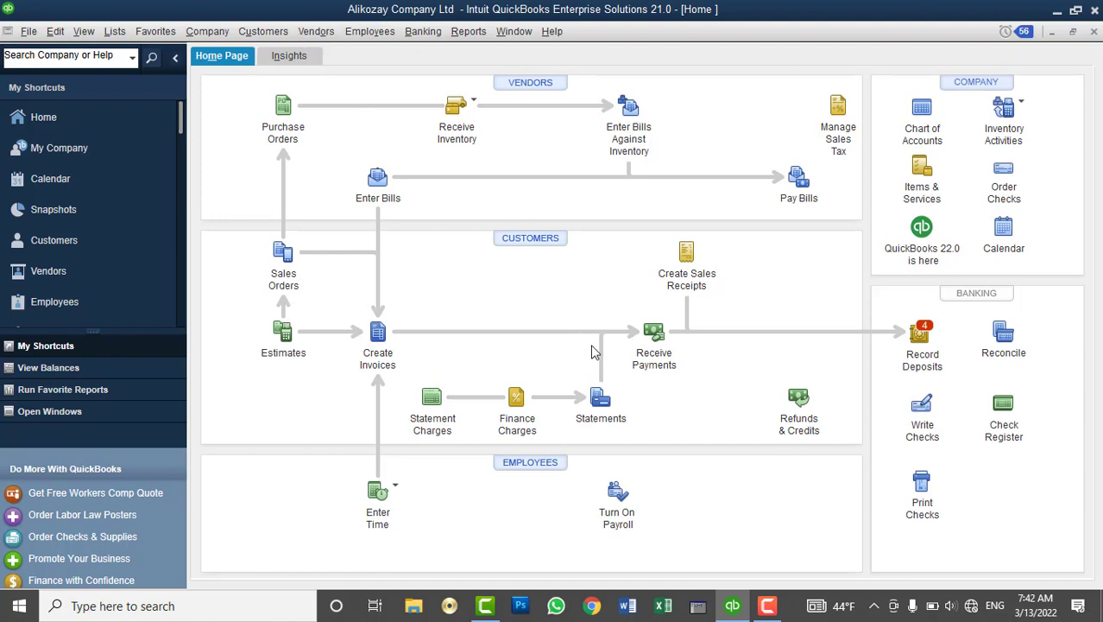
click(26, 32)
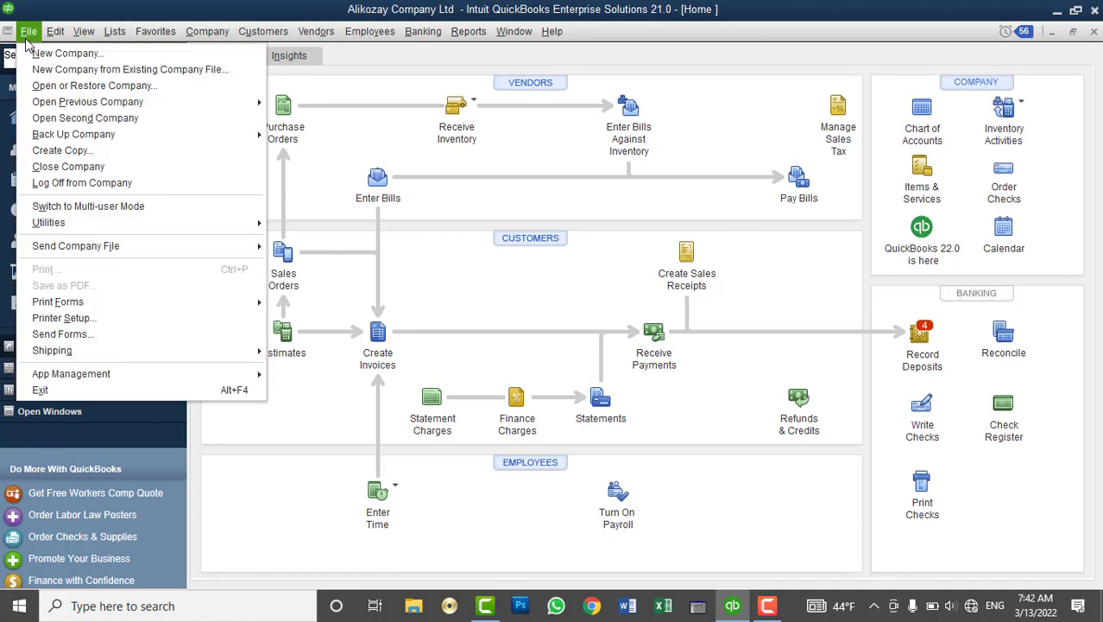
Minimize QuickBooks and select the 873 KB 'Alikozay Company Ltd (Portable)' file on the desktop
mouse_move(99, 137)
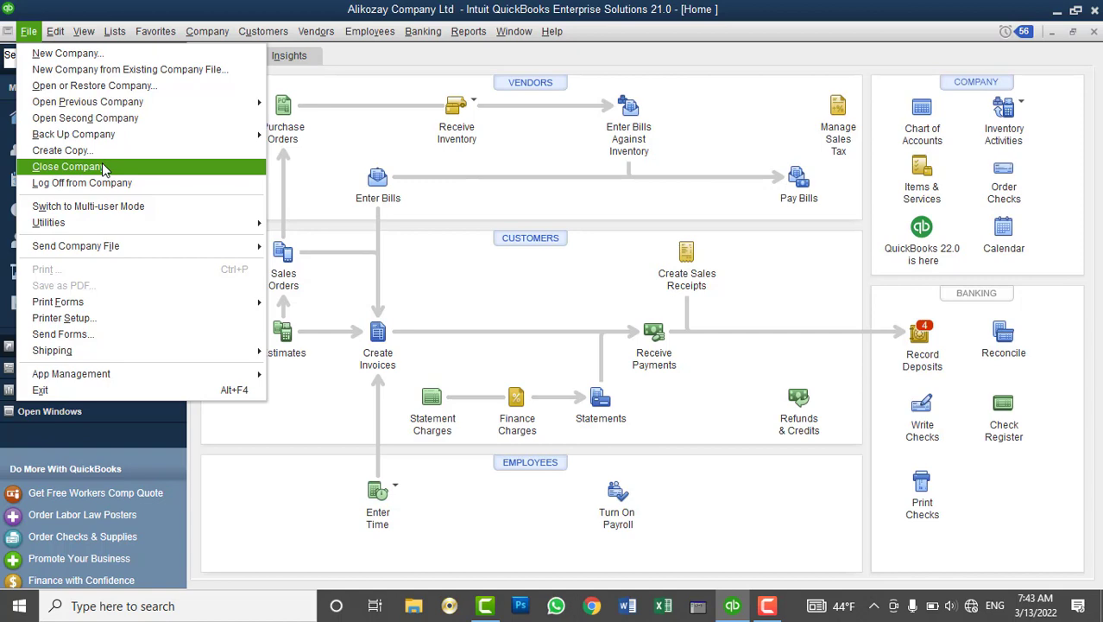
click(732, 605)
click(732, 606)
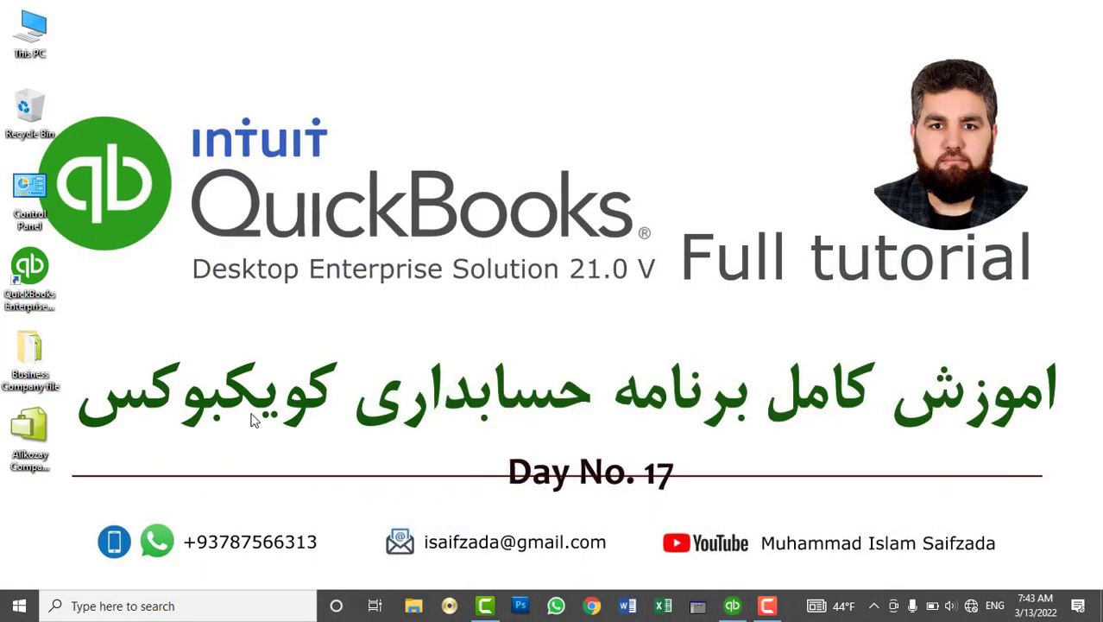
click(38, 424)
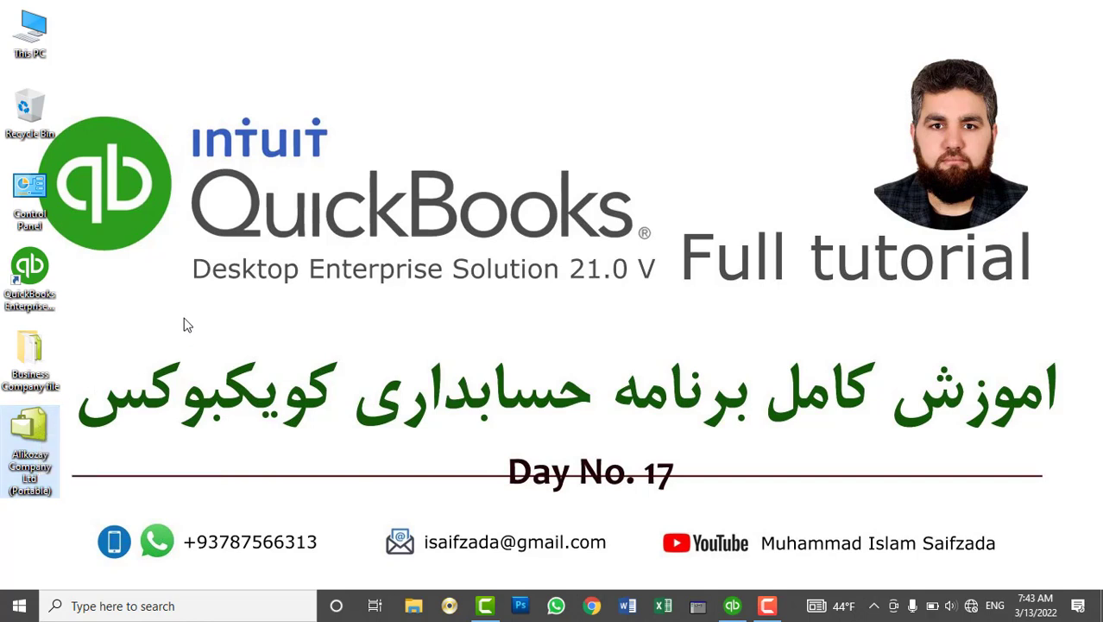
mouse_move(734, 607)
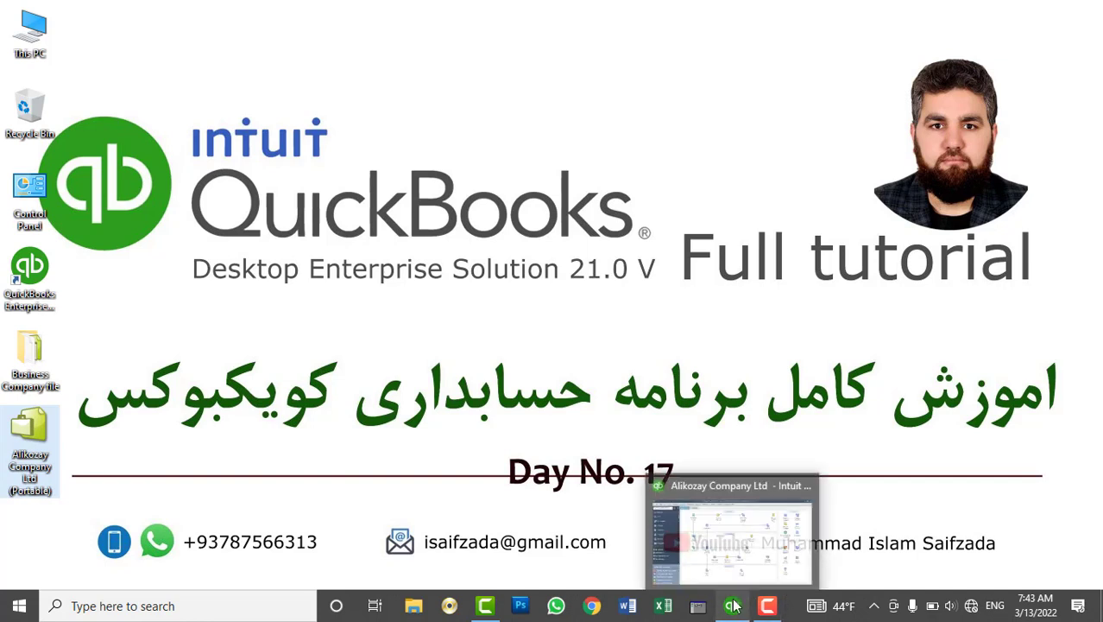
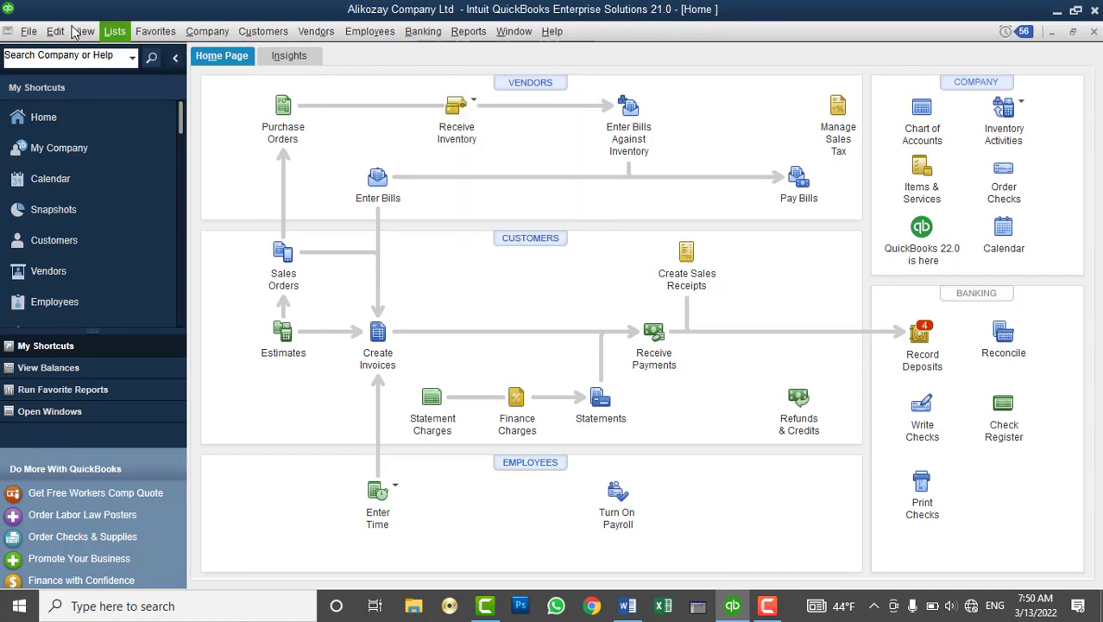
Switch the company file to multi-user mode from the File menu
click(29, 31)
click(74, 208)
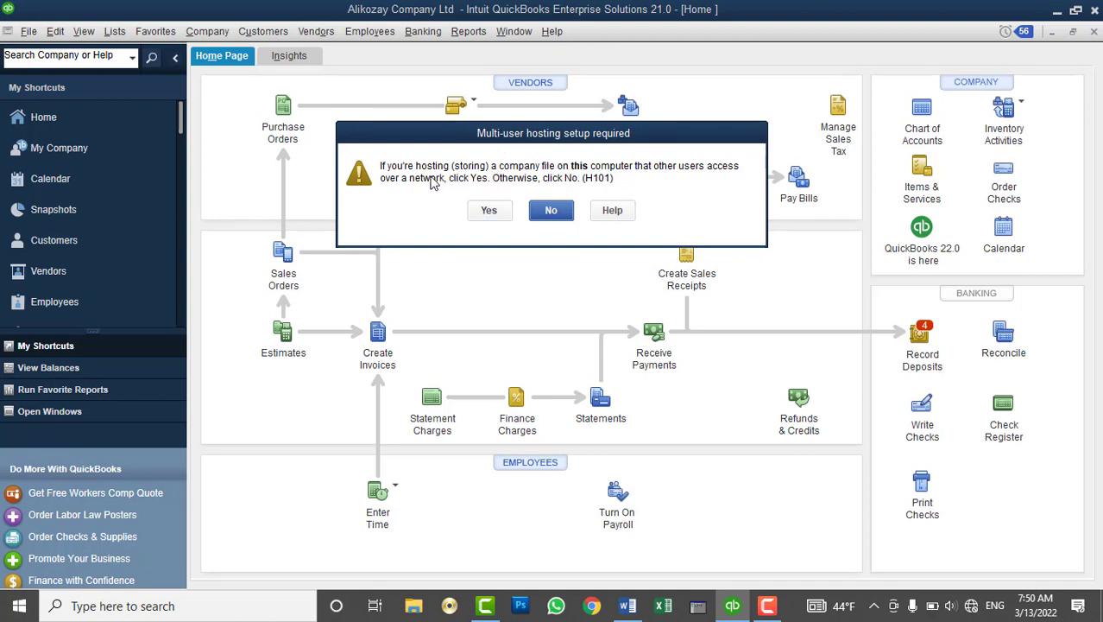
Confirm this computer hosts the file, grant admin permission, dismiss both notices, and maximize the Home page
click(489, 210)
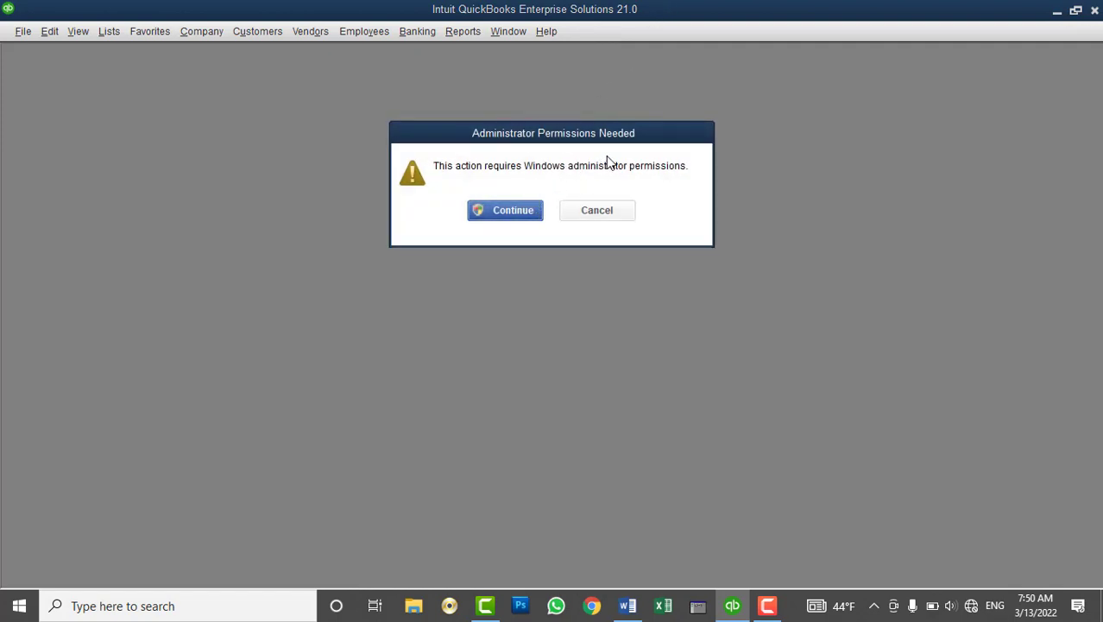
click(527, 209)
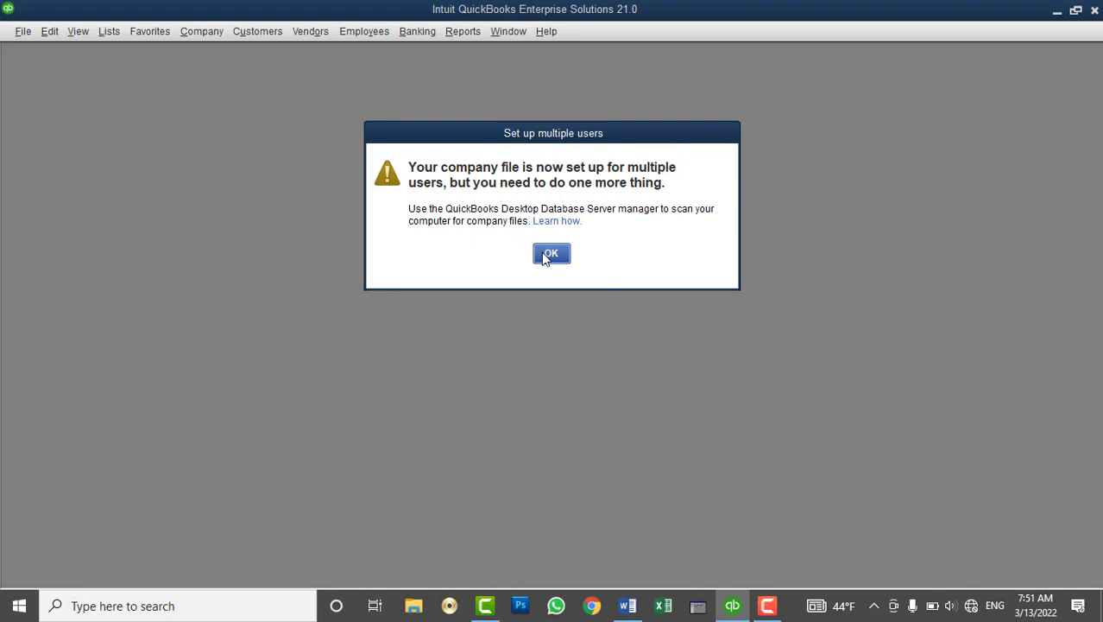
click(544, 258)
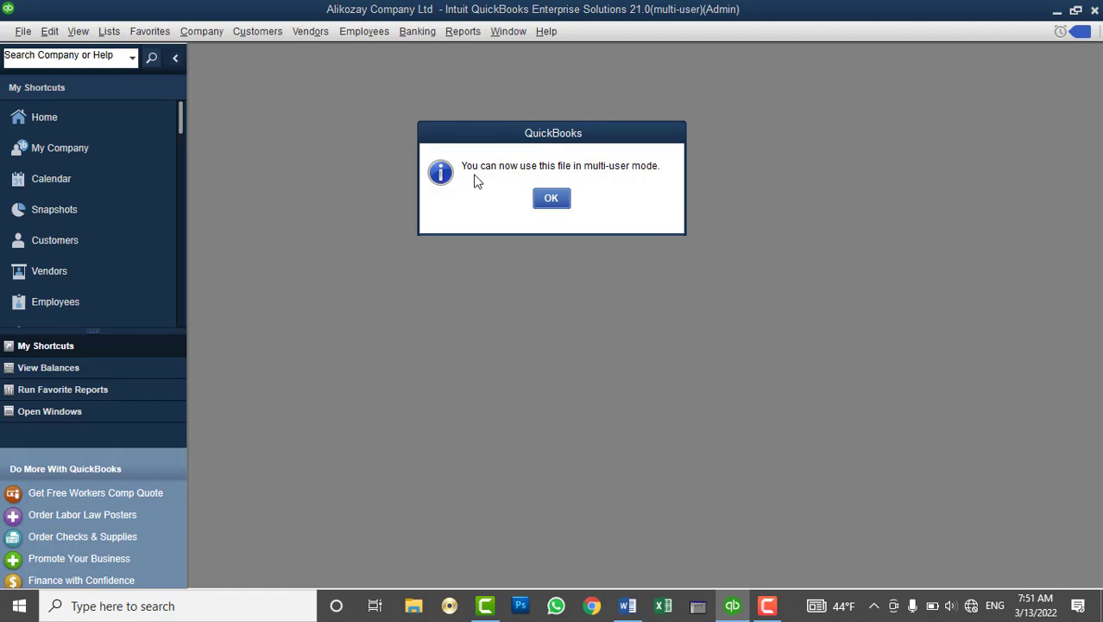
click(561, 200)
double_click(562, 67)
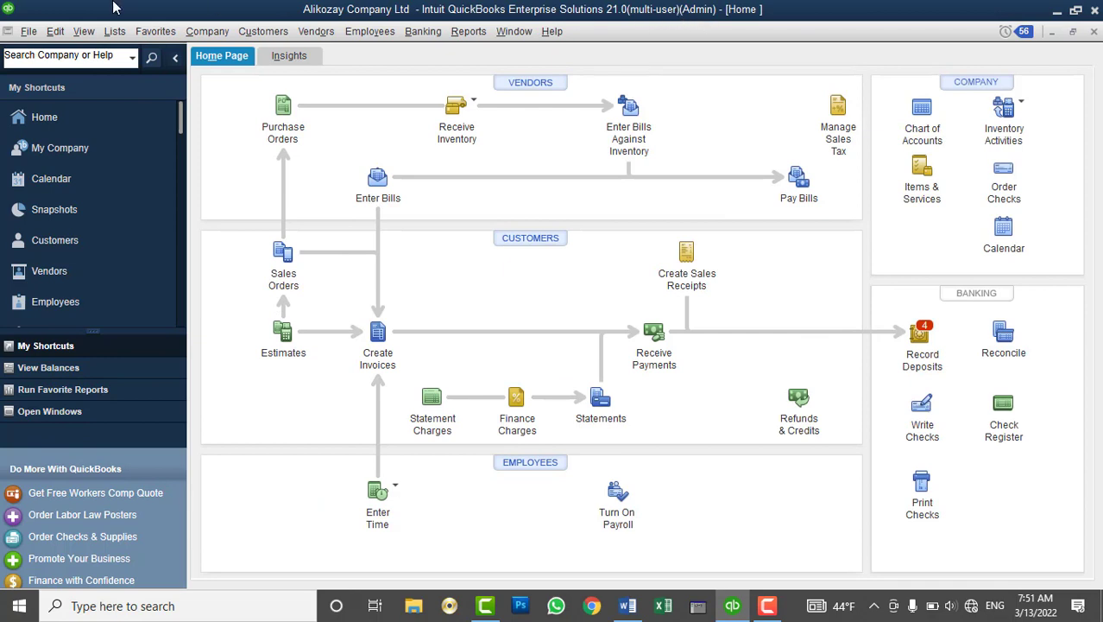
Look through File > Utilities, then minimize QuickBooks and bring up Windows search
click(28, 31)
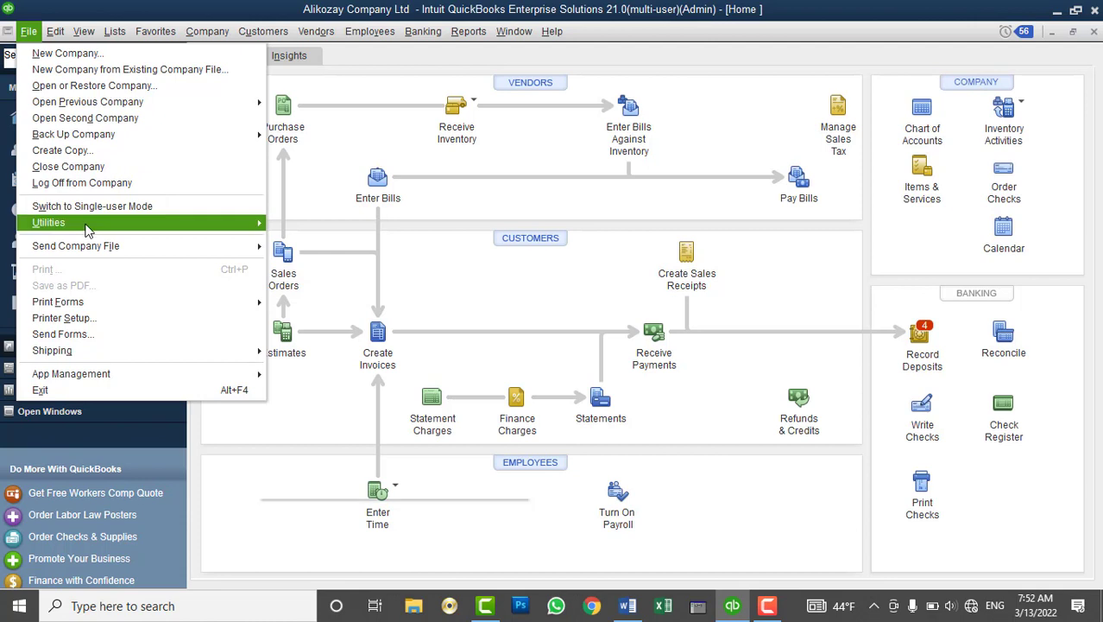
mouse_move(87, 223)
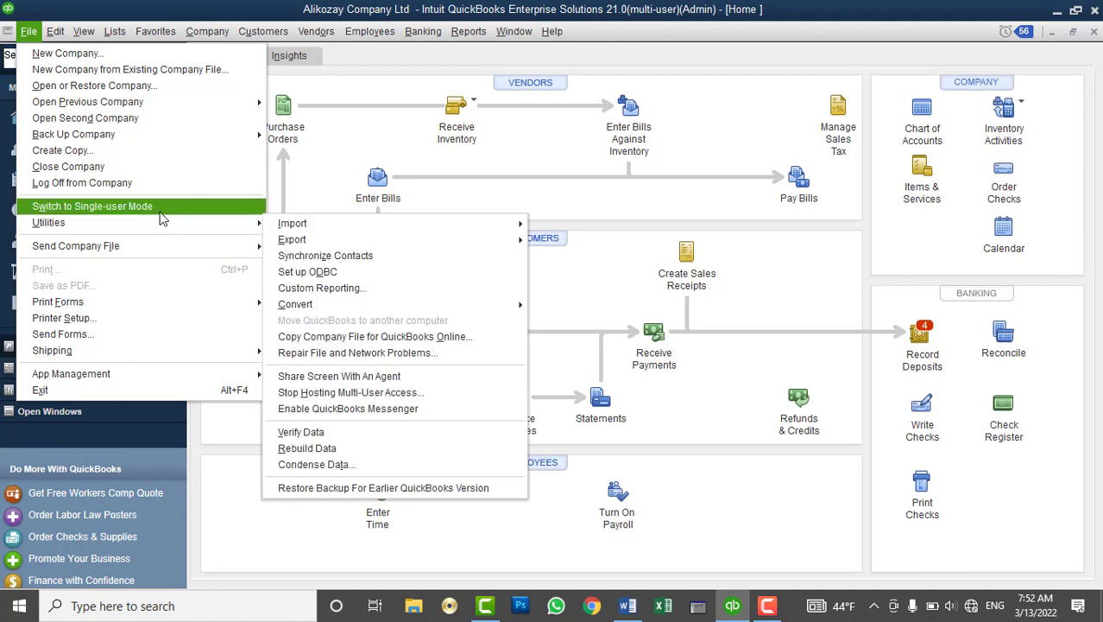
mouse_move(170, 220)
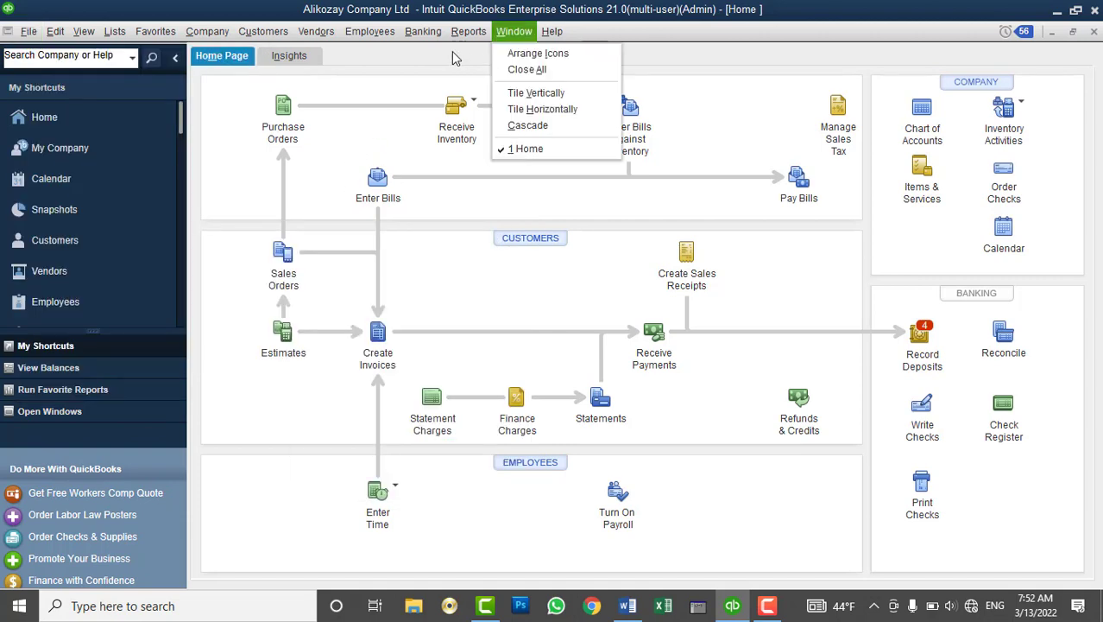
click(482, 200)
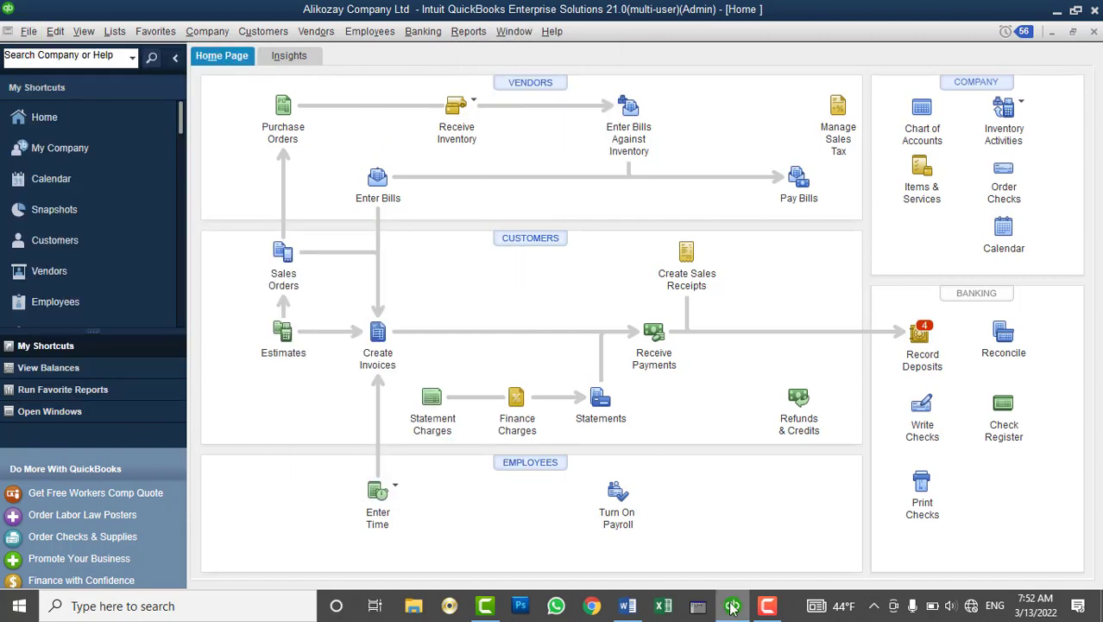
click(732, 606)
click(197, 604)
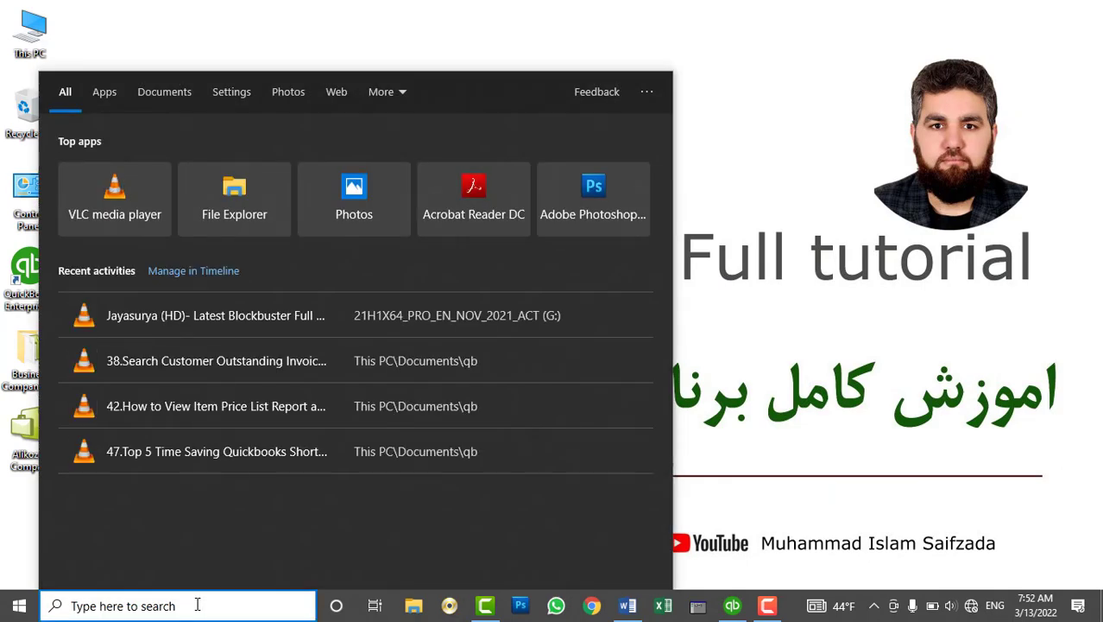
Search for and launch QuickBooks Database Server Manager, centring its window on screen
text(QuickBook)
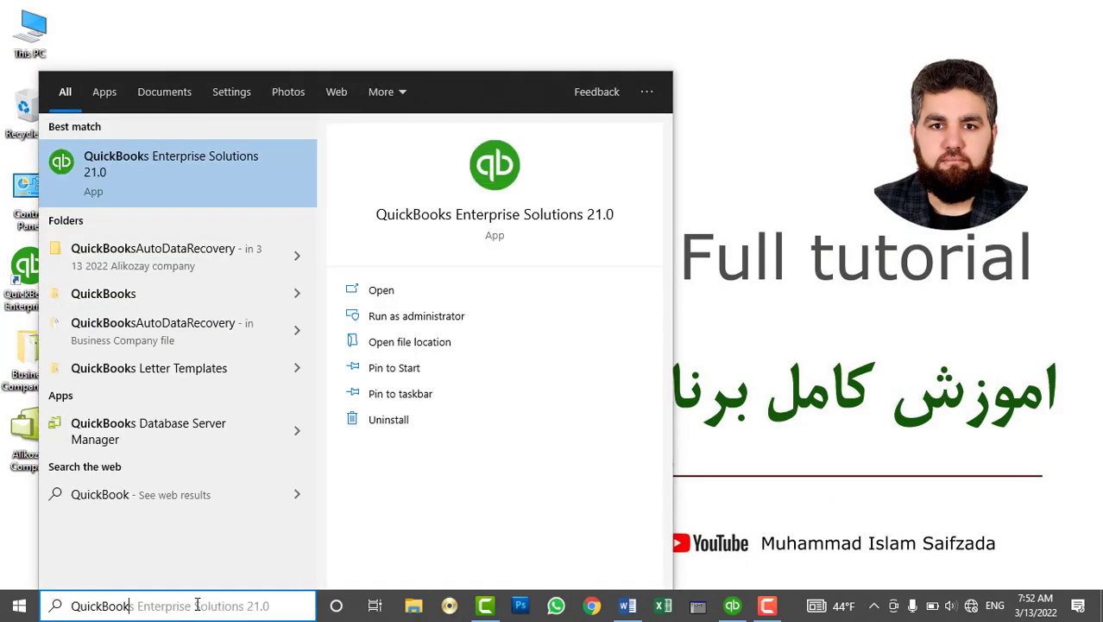
key(BackSpace)
key(BackSpace)
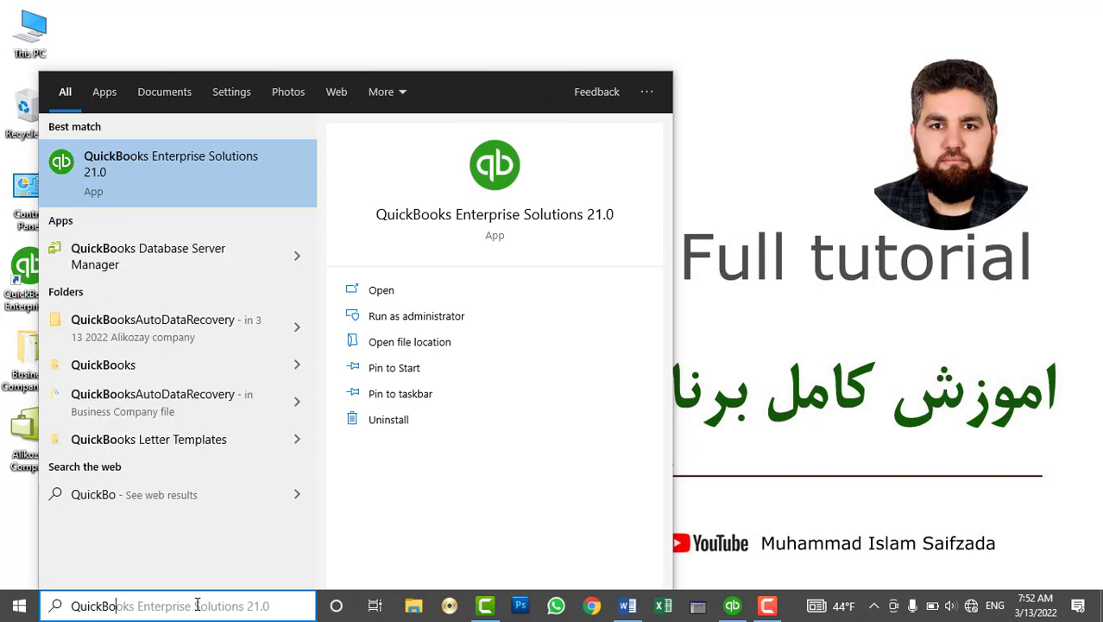
text(o)
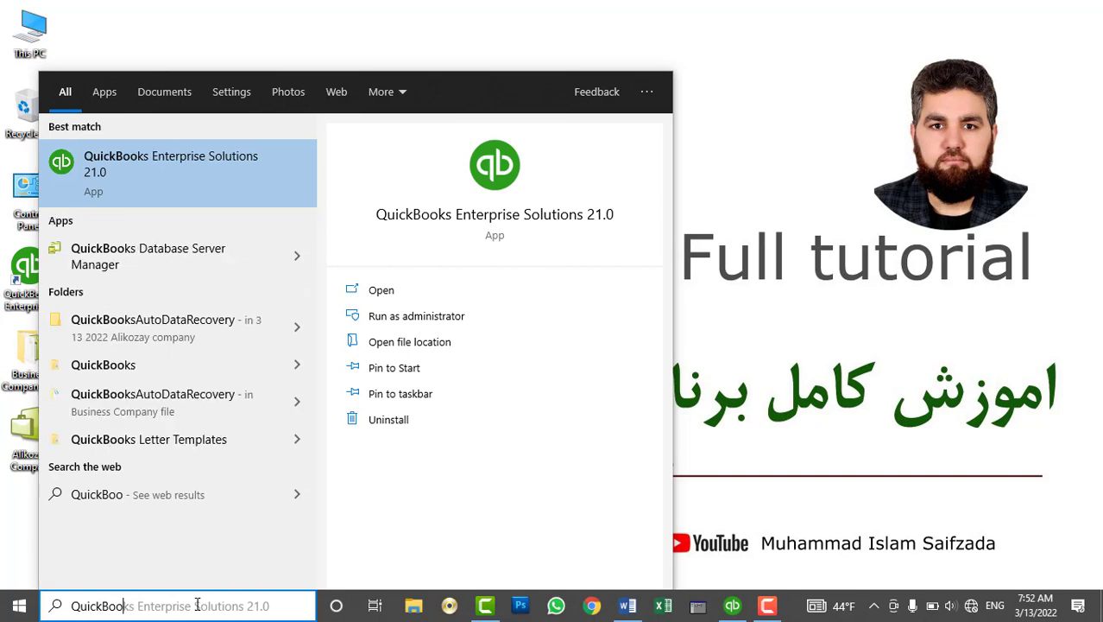
text(ks Dat)
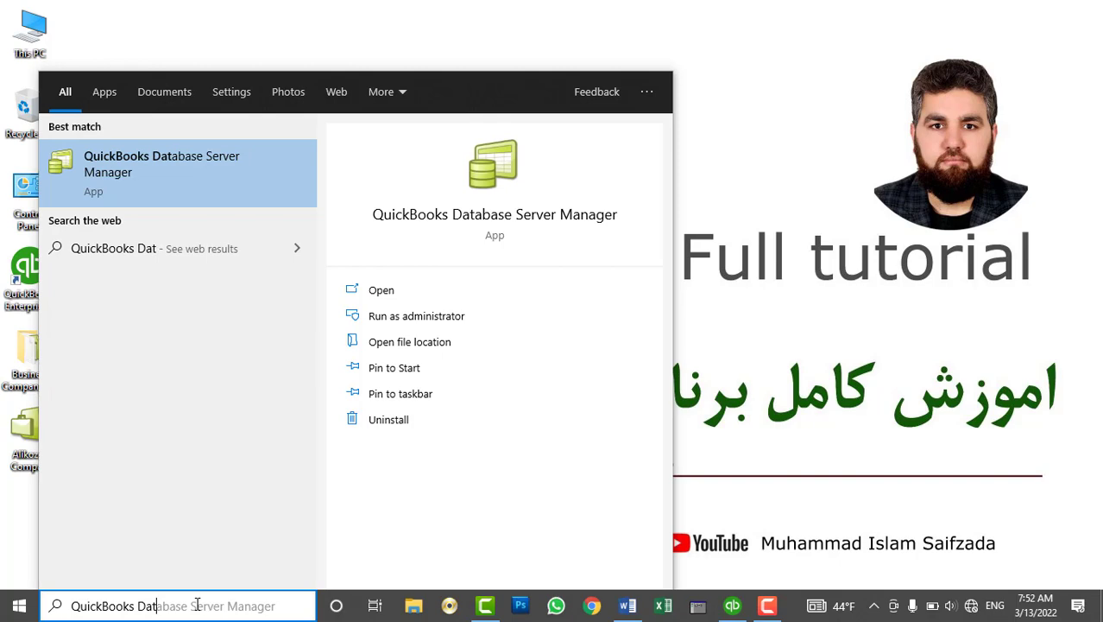
click(190, 159)
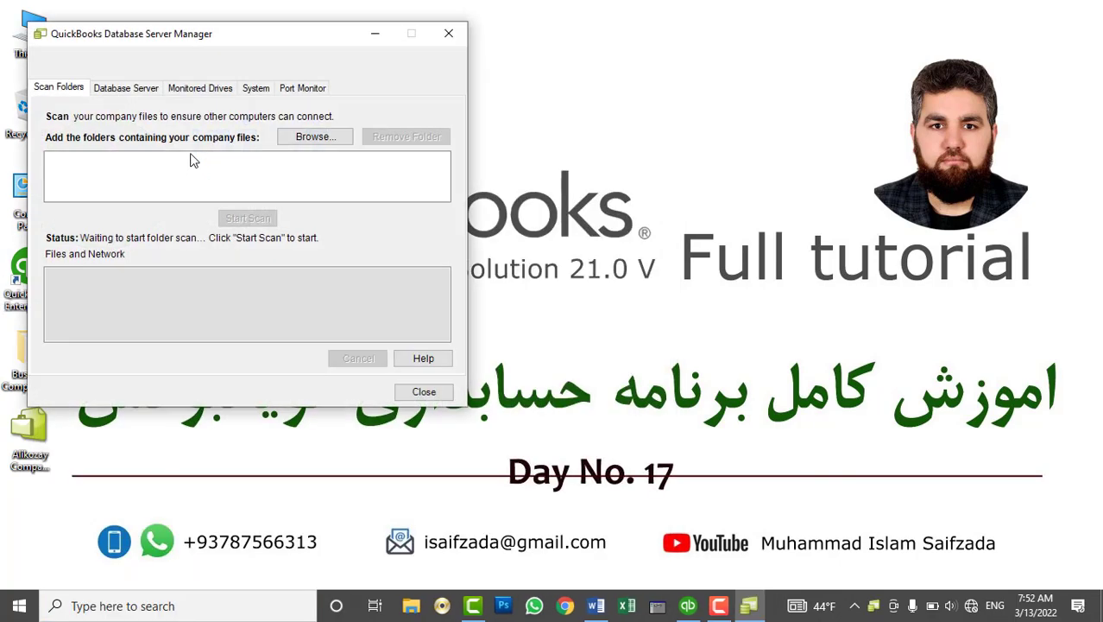
drag(258, 44, 559, 69)
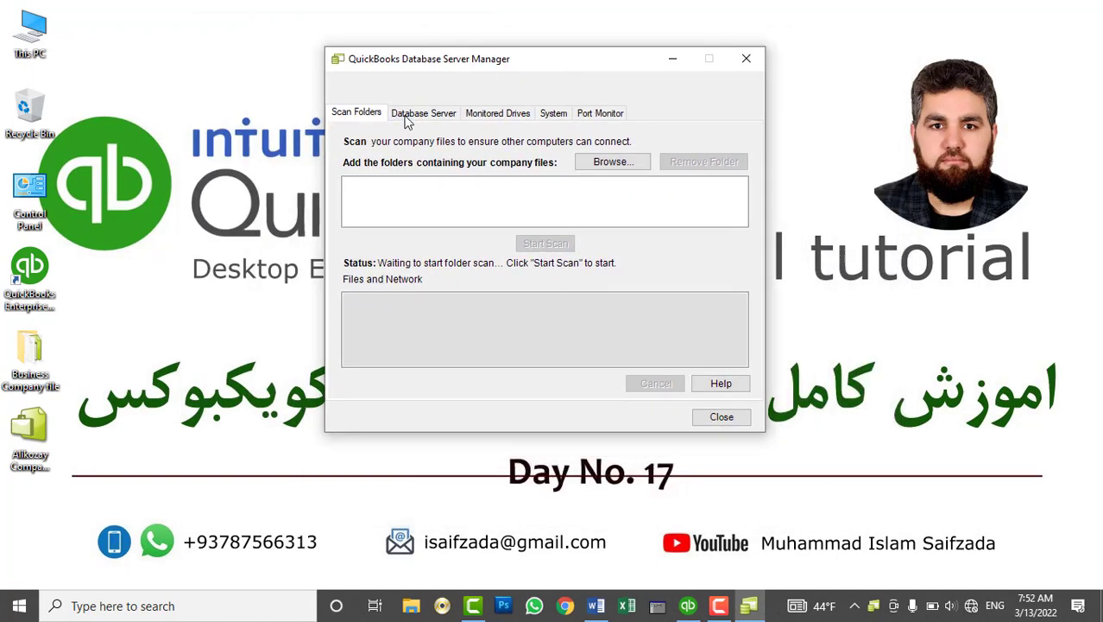
Review the Database Server and Monitored Drives pages, then return to Scan Folders
click(415, 115)
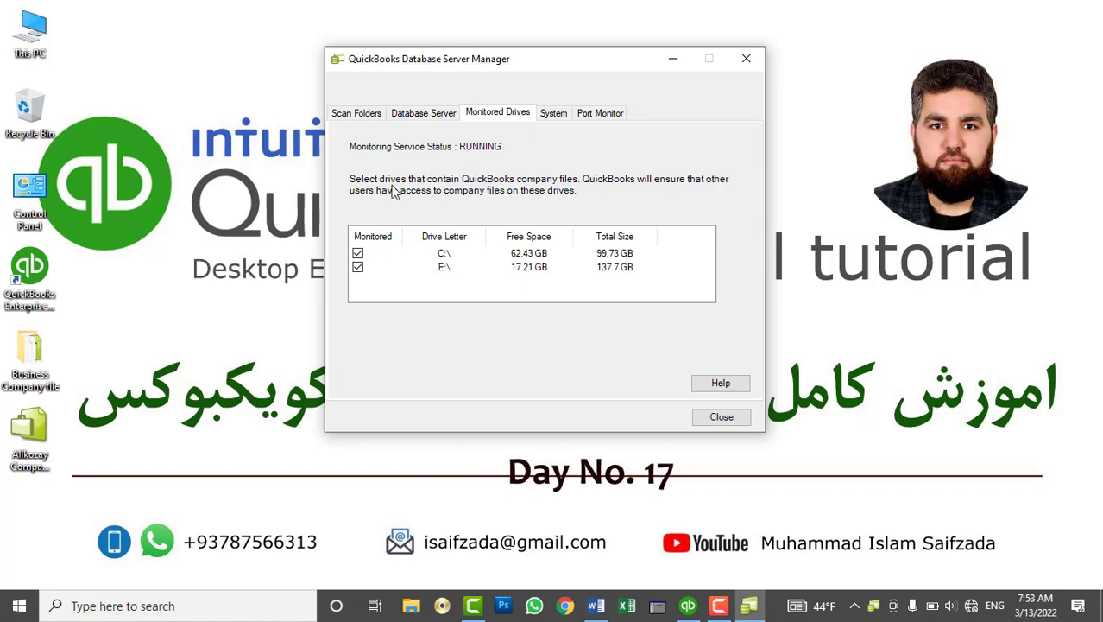
click(422, 116)
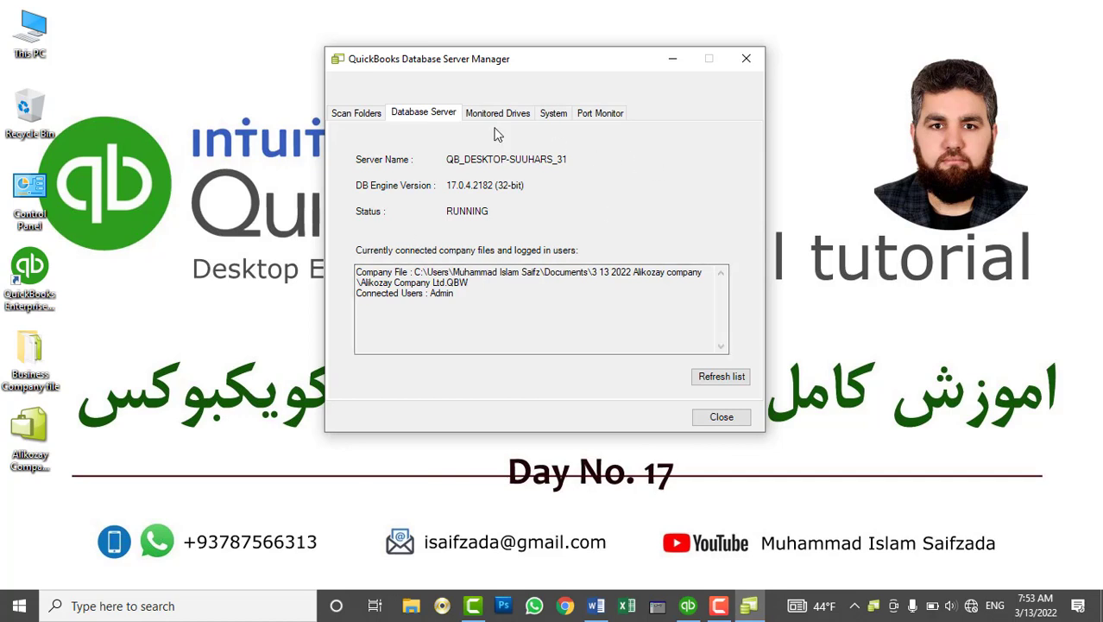
click(358, 118)
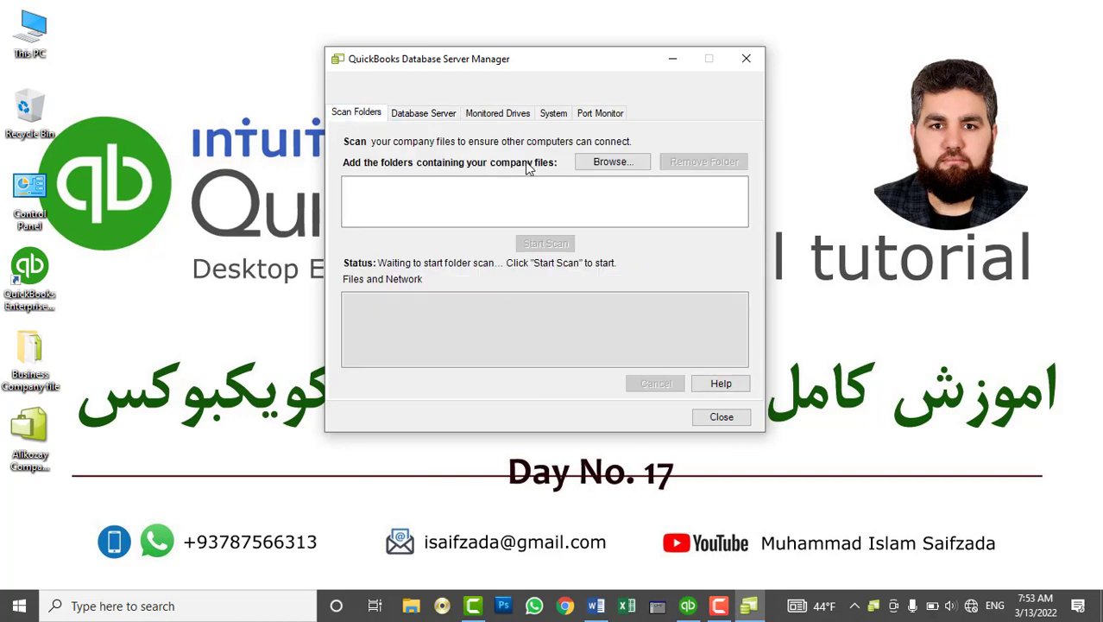
Start browsing for a folder and check in Explorer whether E:\QB Company file is shared
click(607, 164)
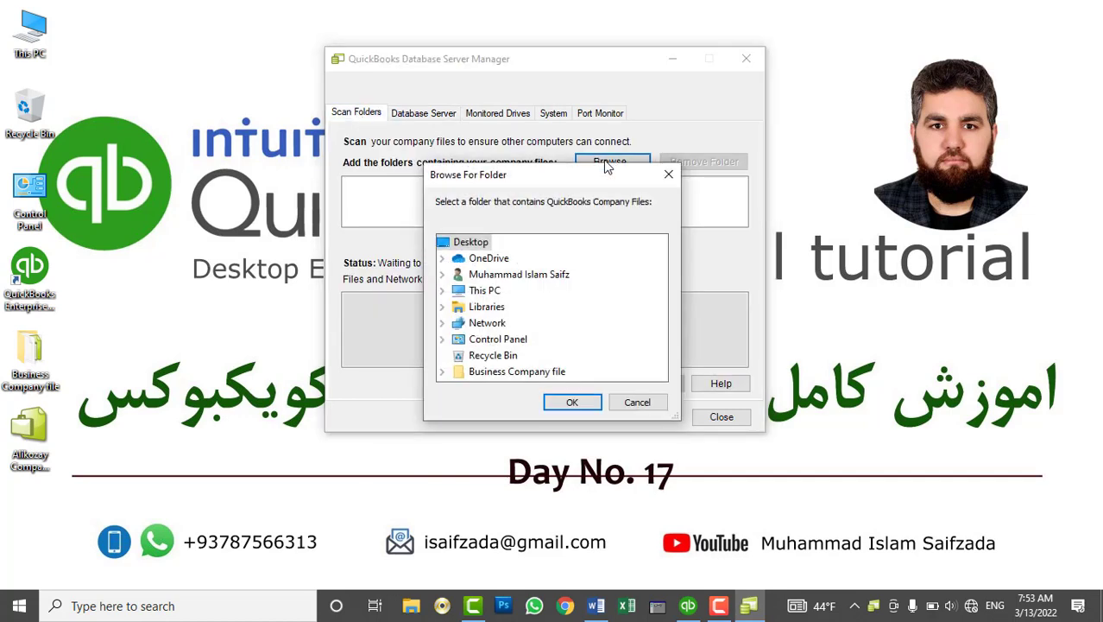
drag(559, 176, 848, 100)
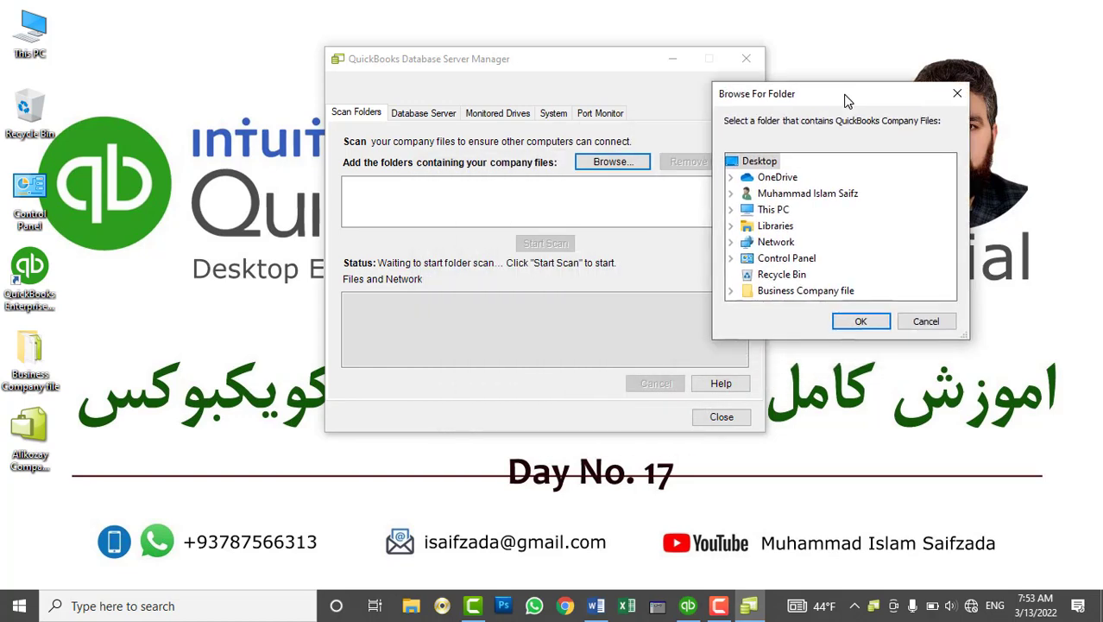
double_click(33, 33)
double_click(639, 232)
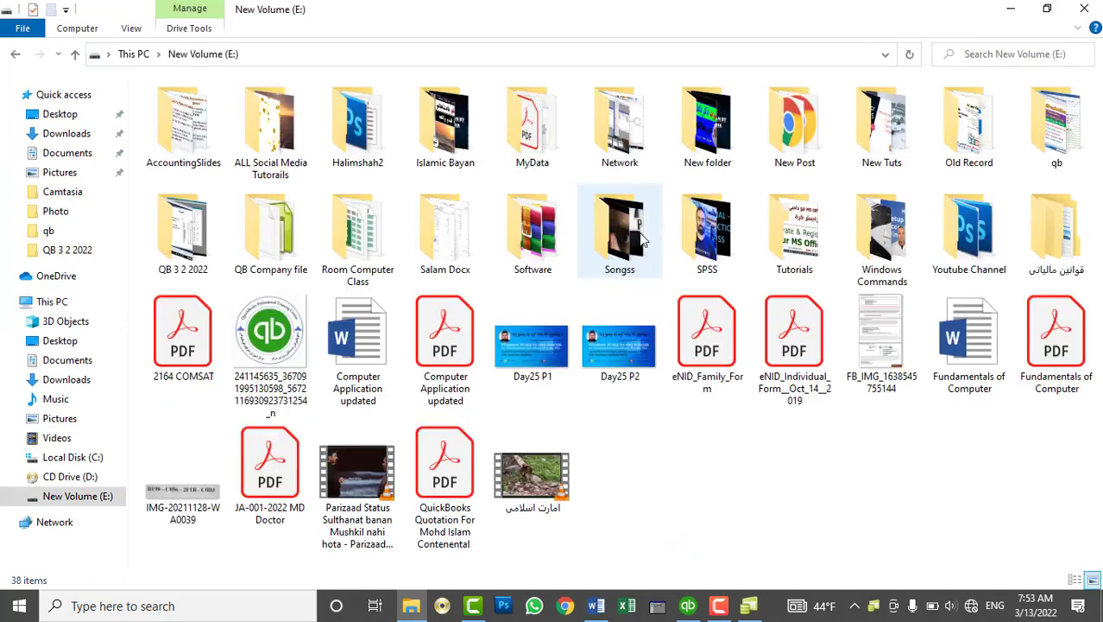
right_click(283, 229)
click(337, 576)
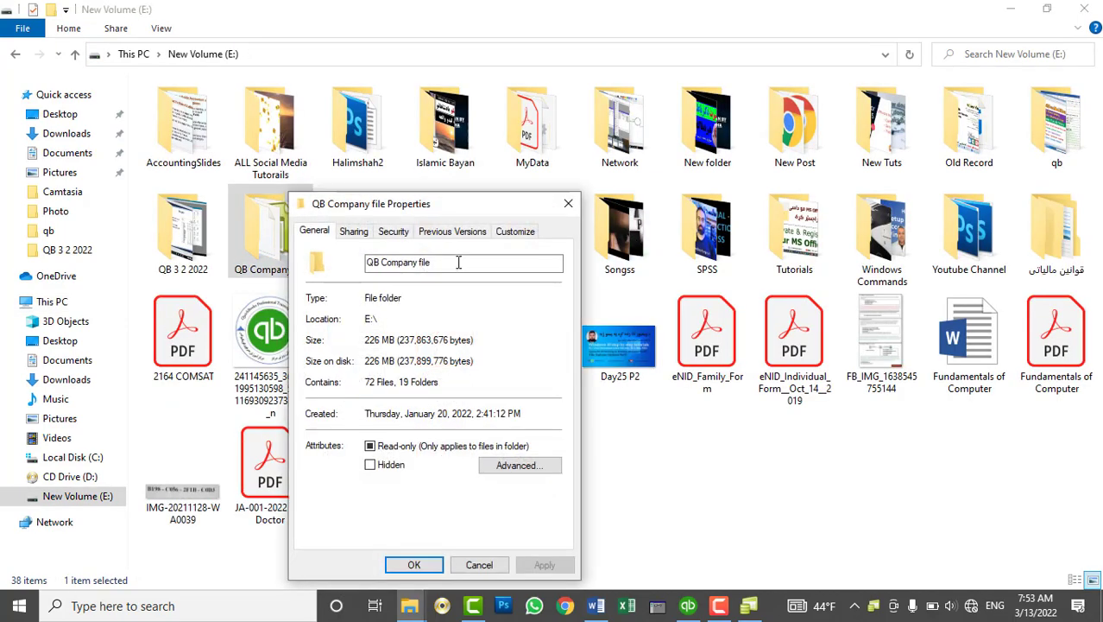
click(354, 231)
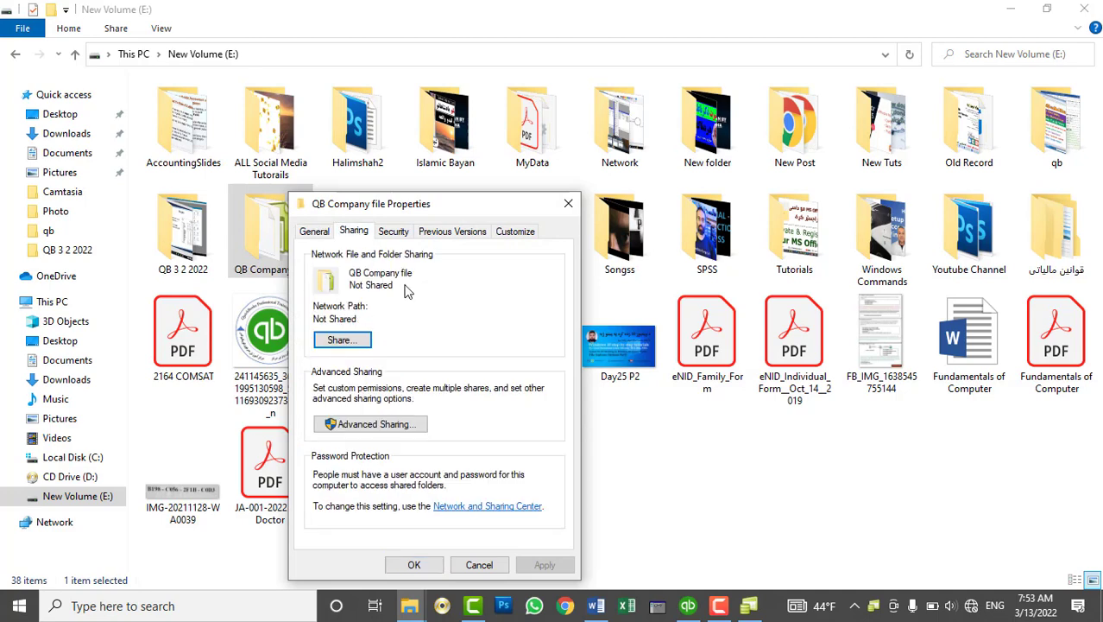
click(569, 204)
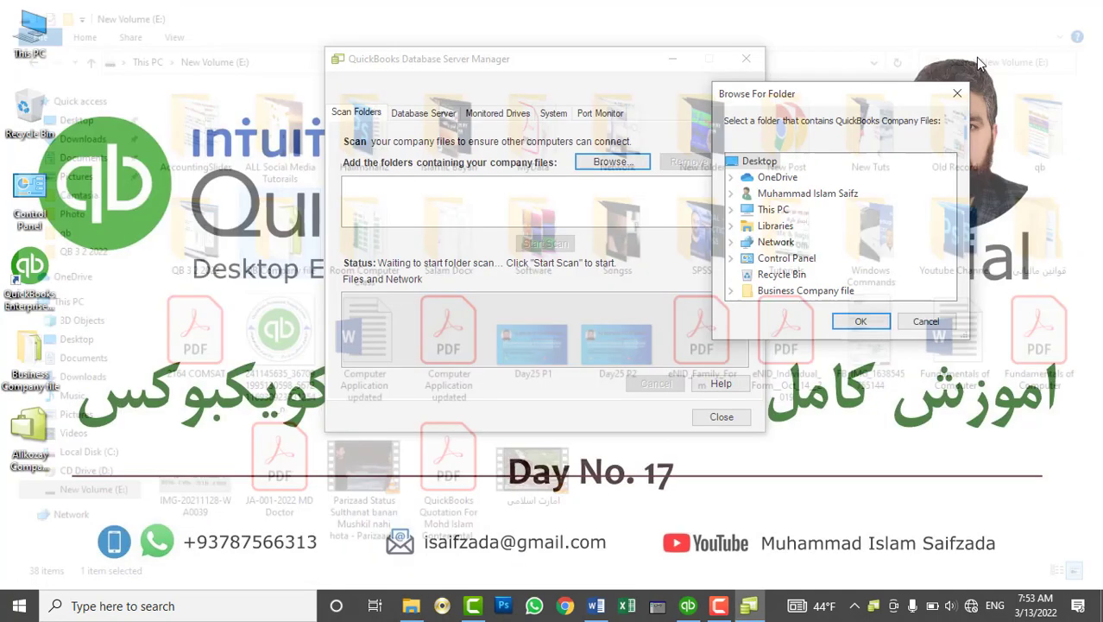
click(1084, 8)
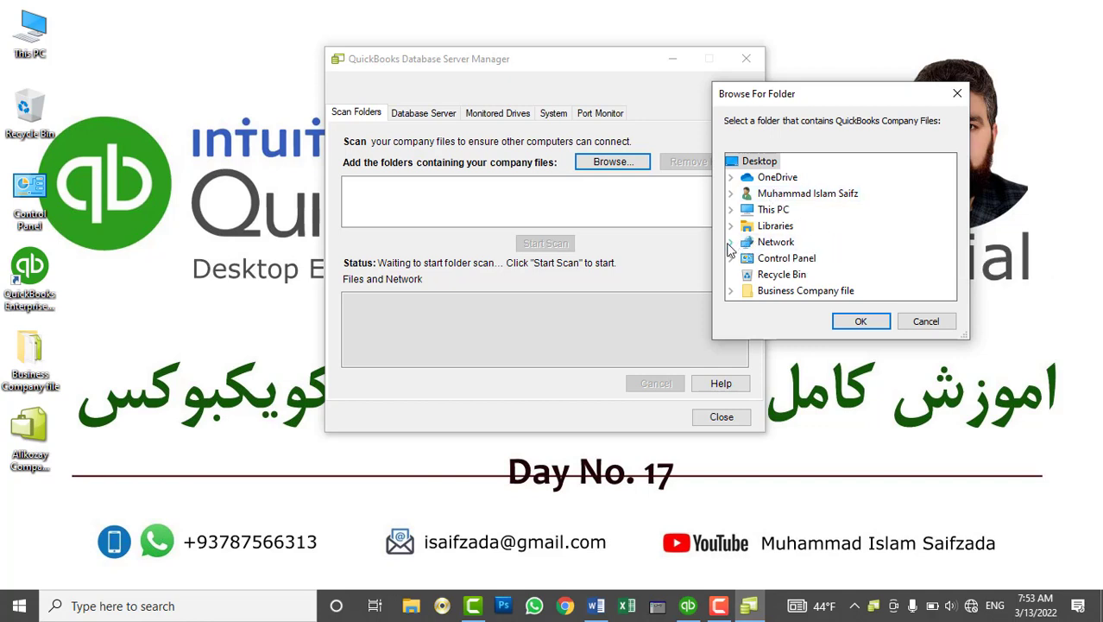
Pick This PC > New Volume (E:) > QB Company file in the folder tree and add it
click(730, 209)
scroll(799, 243, down, 2)
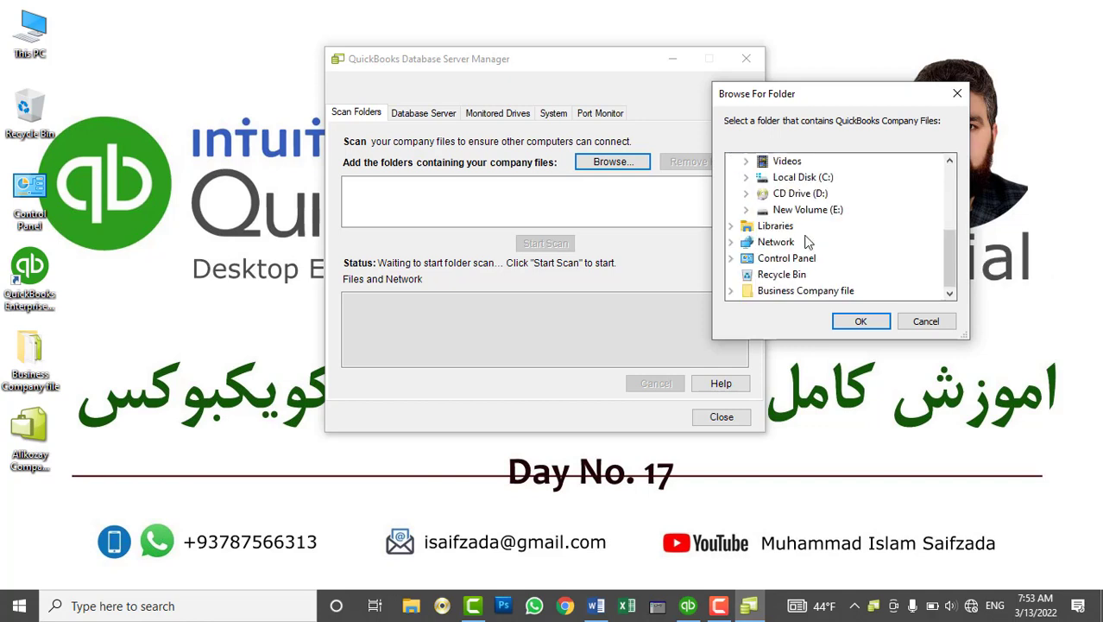
click(746, 211)
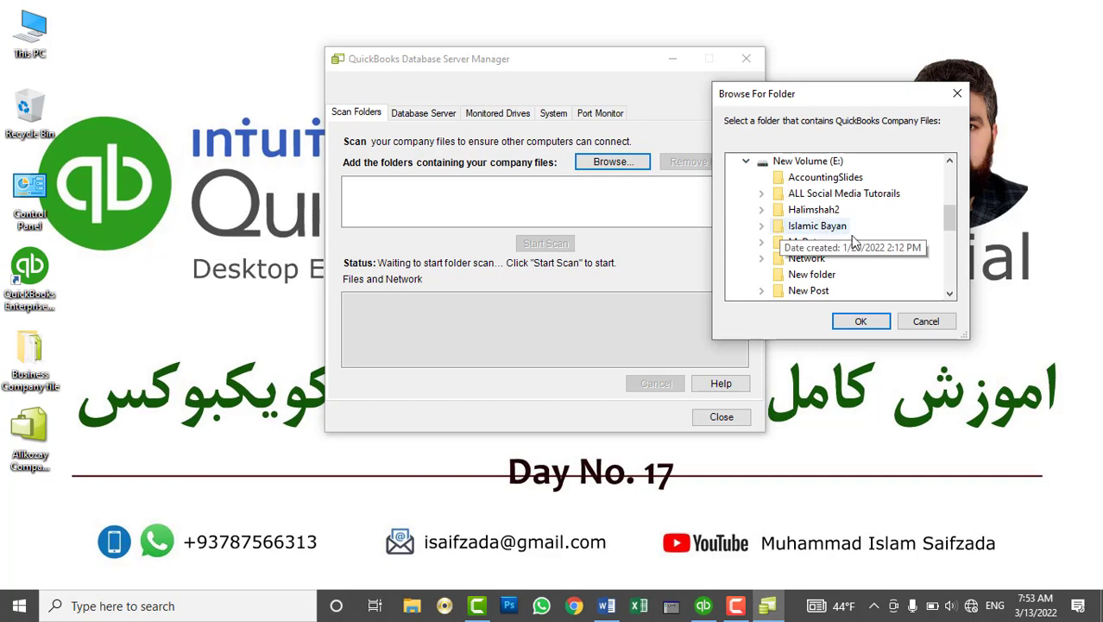
scroll(833, 228, down, 5)
scroll(841, 220, up, 3)
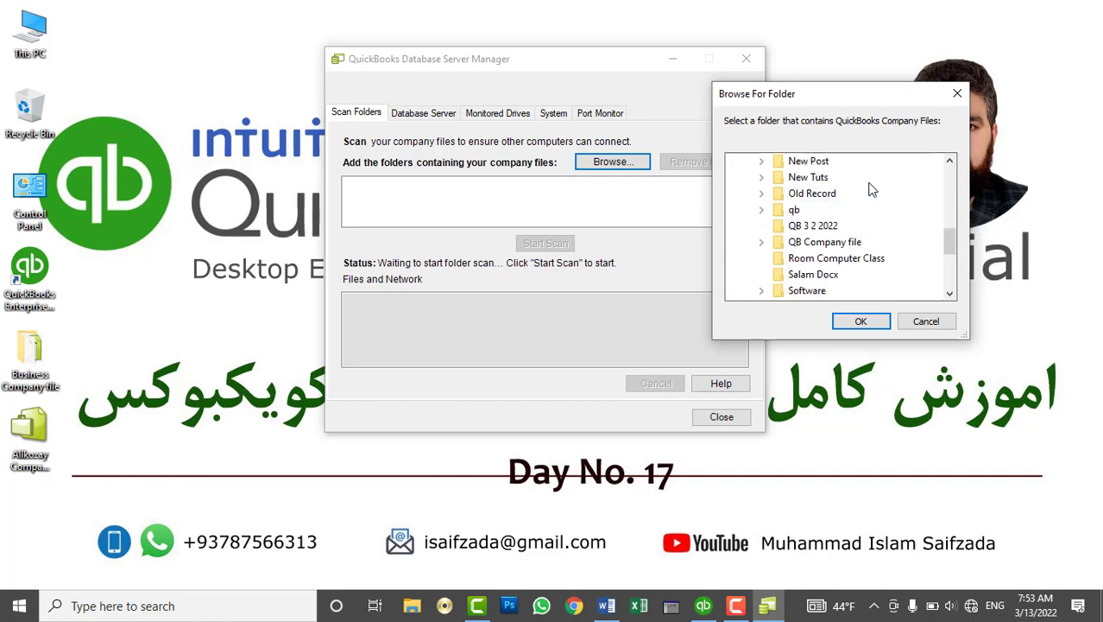
double_click(842, 242)
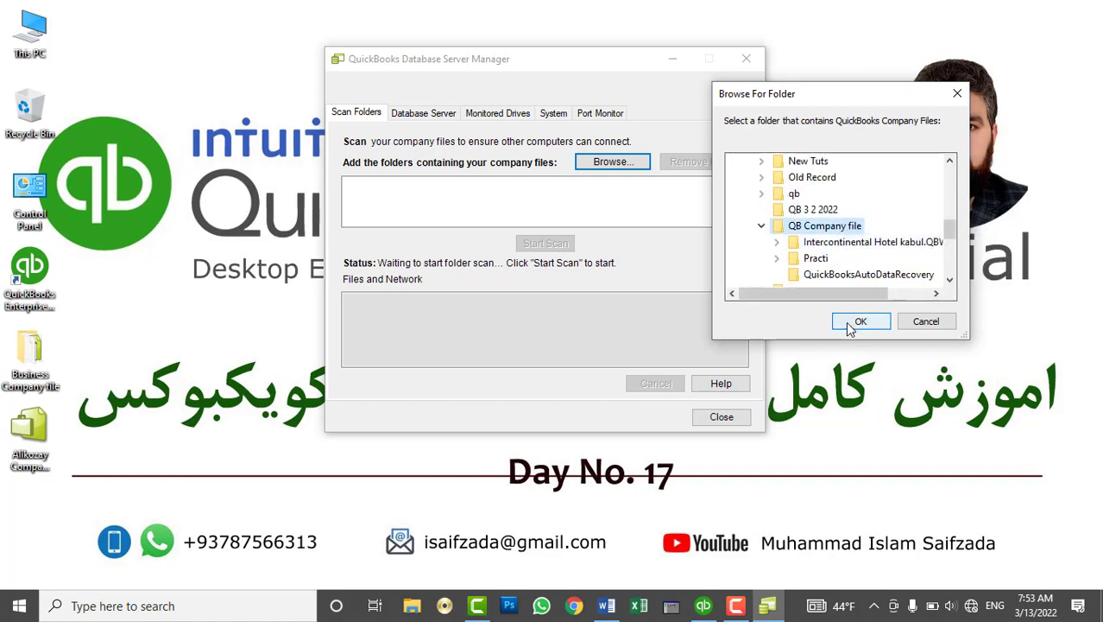
click(852, 323)
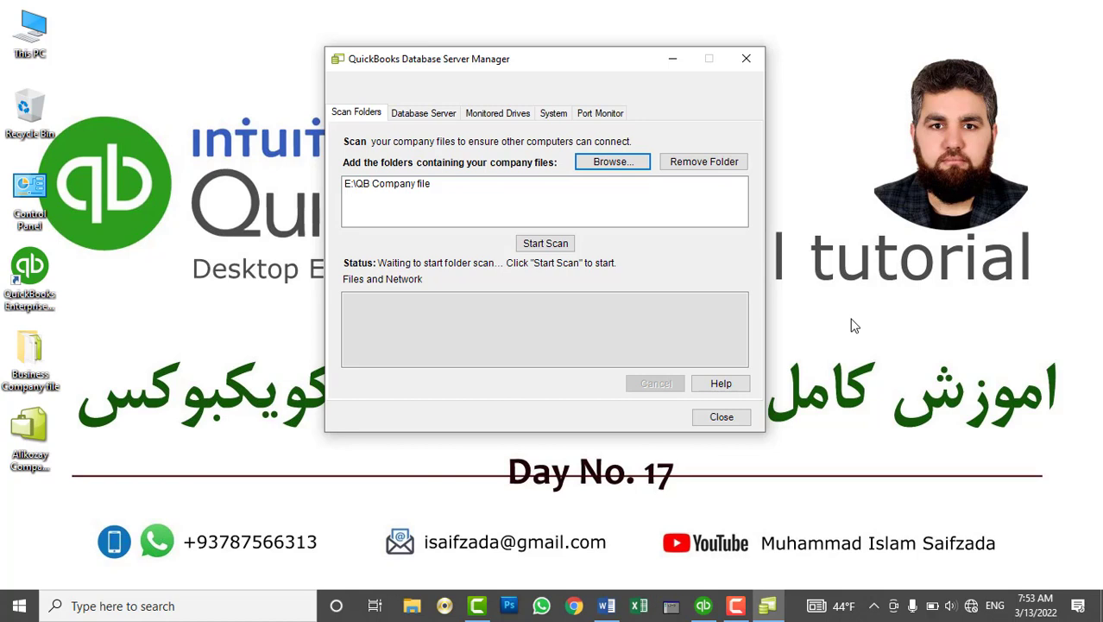
Start scanning the QB Company file folder, accepting the sharing warning, until Scan Complete
click(555, 249)
click(559, 247)
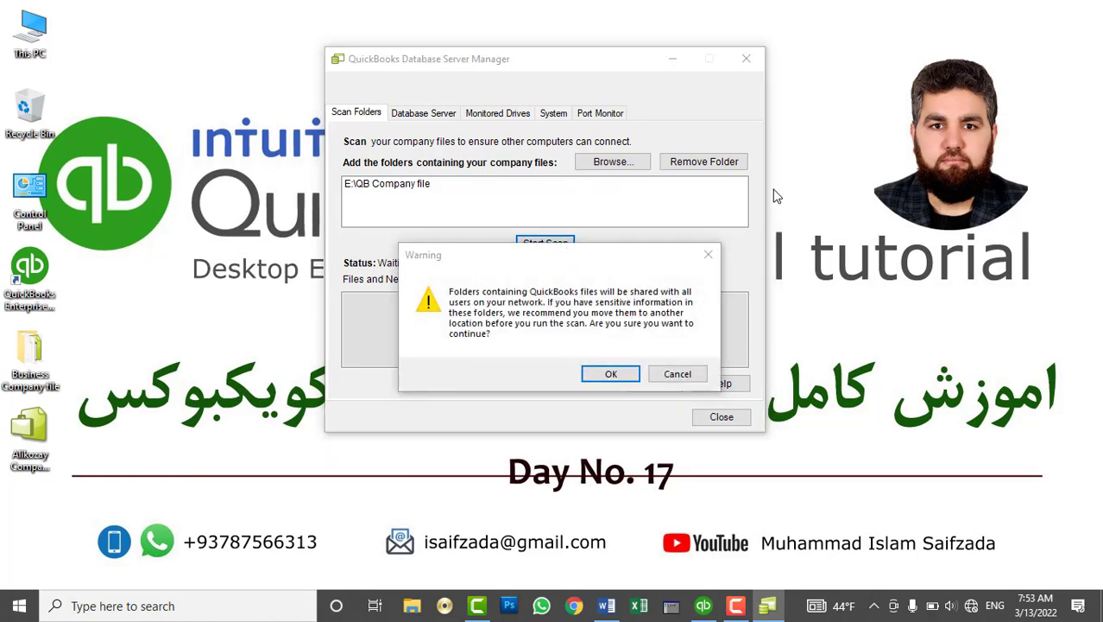
drag(626, 266, 893, 170)
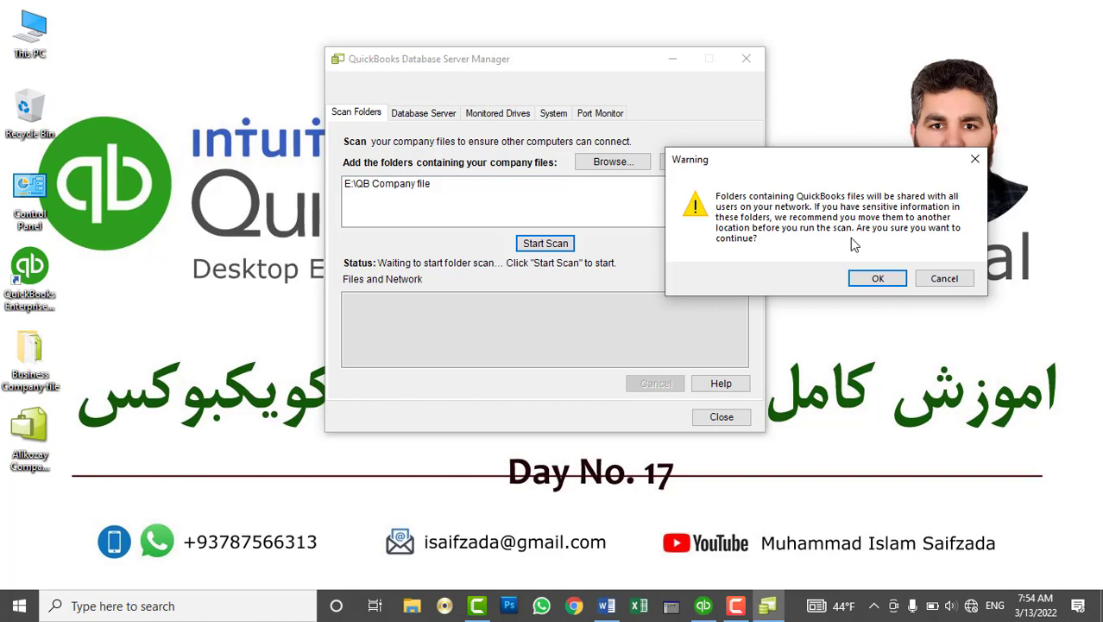
click(877, 278)
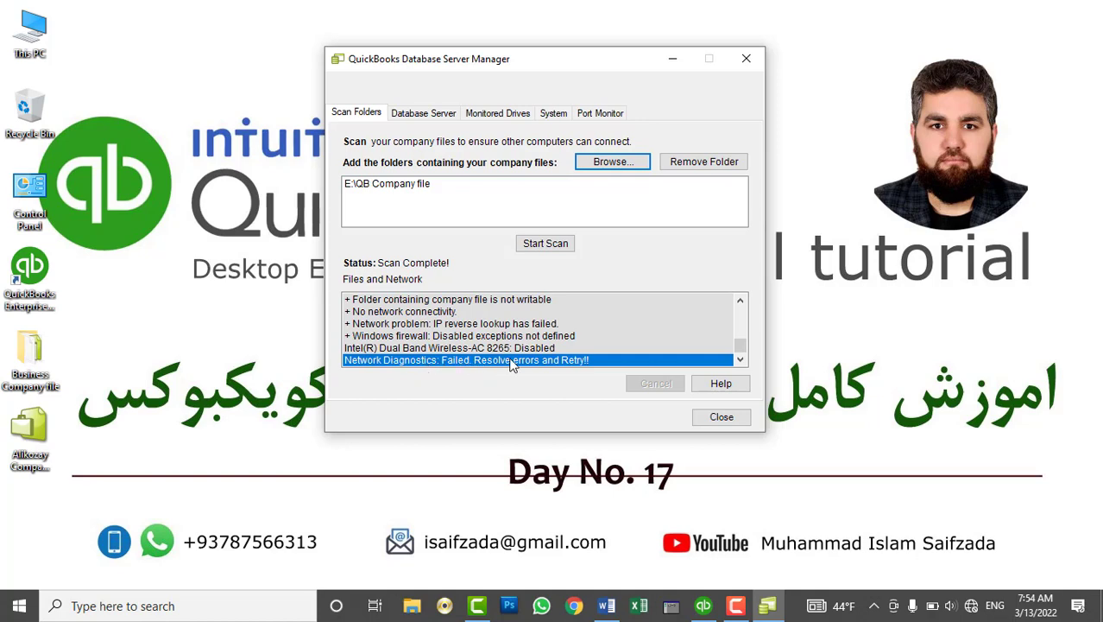
Rescan the folder, accept the warning again, and close Database Server Manager
click(551, 246)
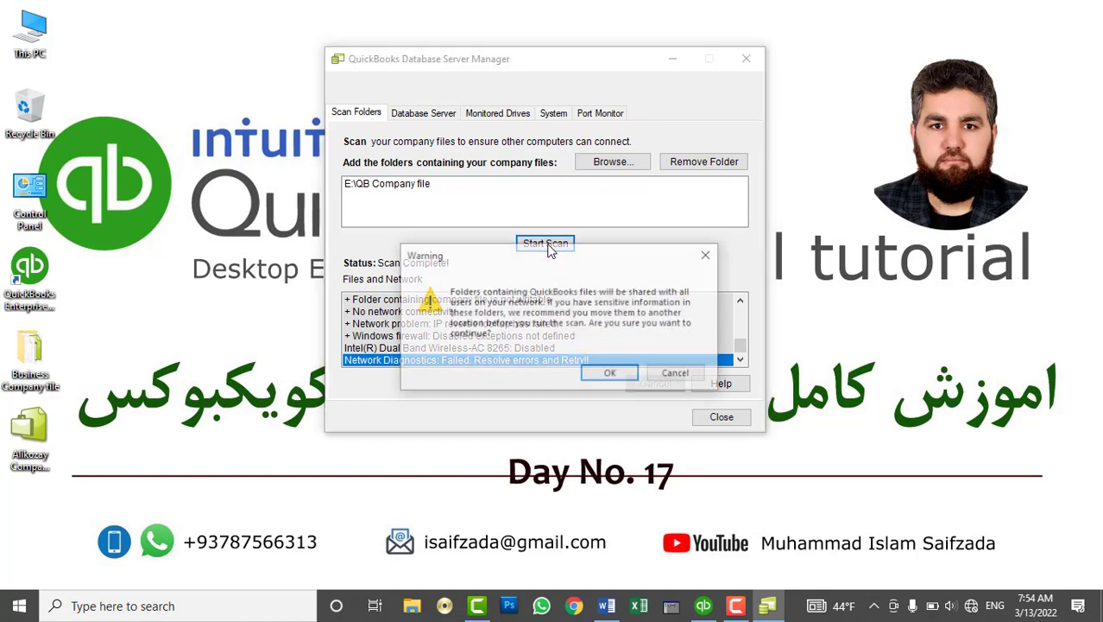
click(612, 378)
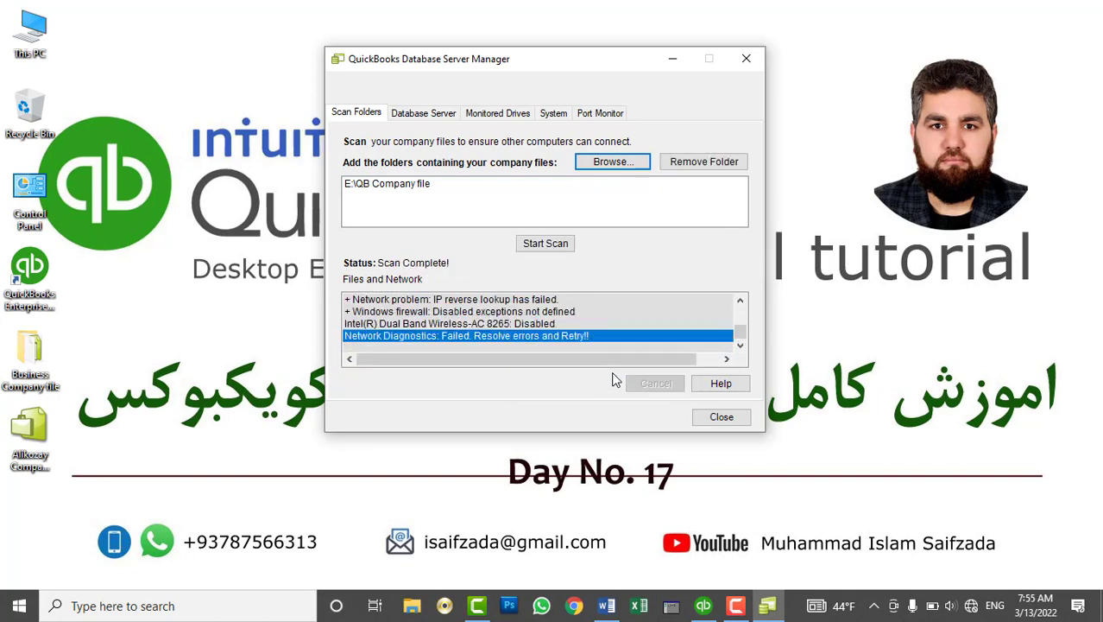
click(722, 416)
Verify E:\QB Company file is shared and select its network path, then close Explorer
double_click(57, 24)
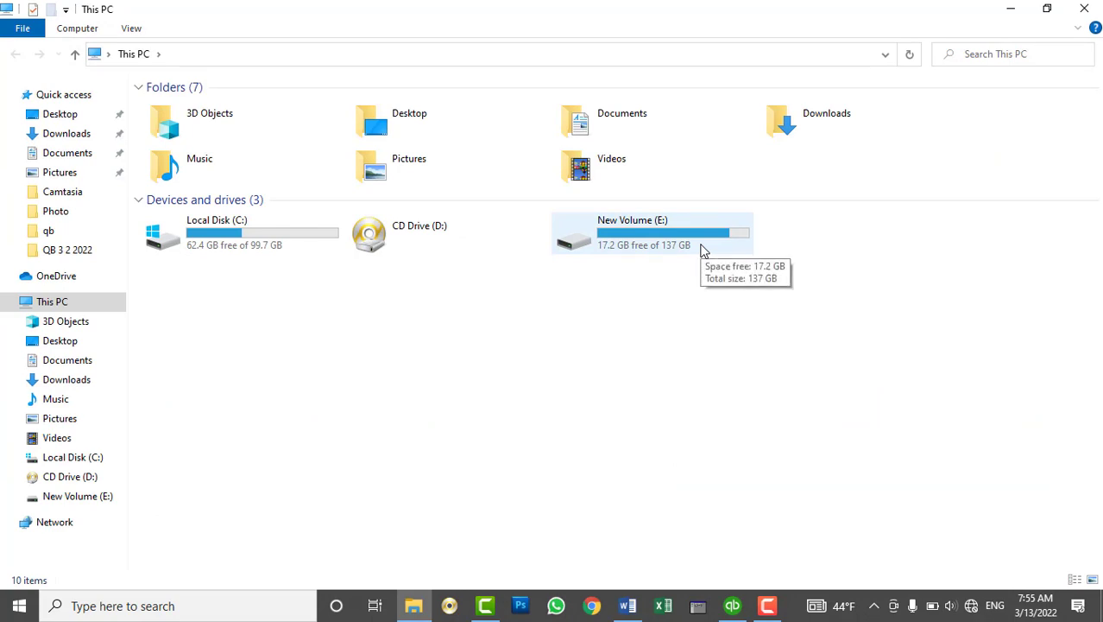
double_click(701, 249)
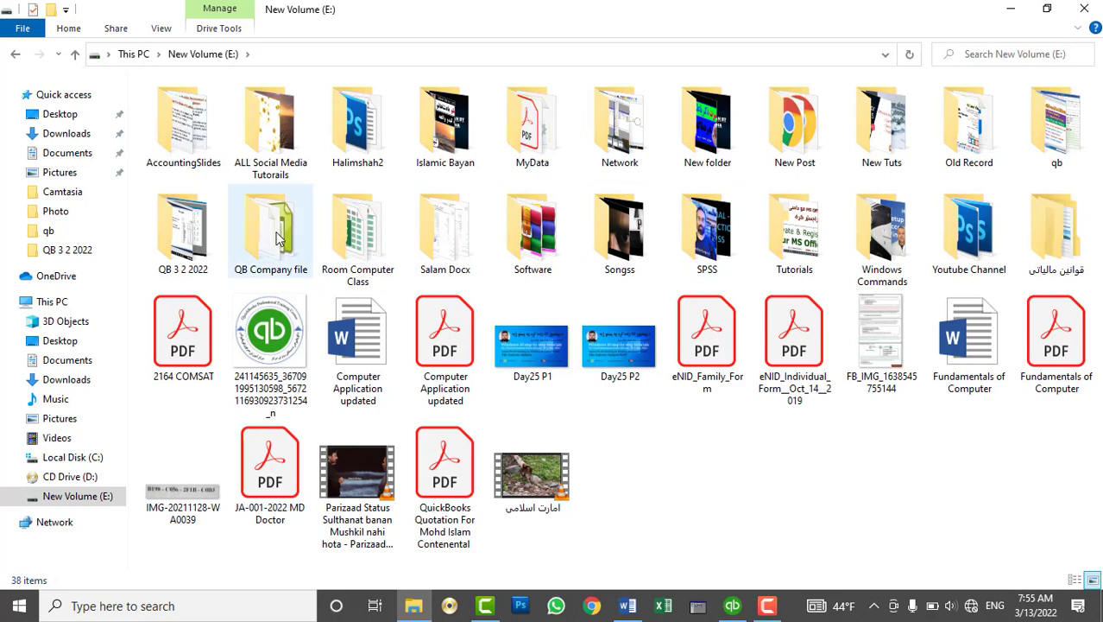
right_click(278, 239)
click(358, 576)
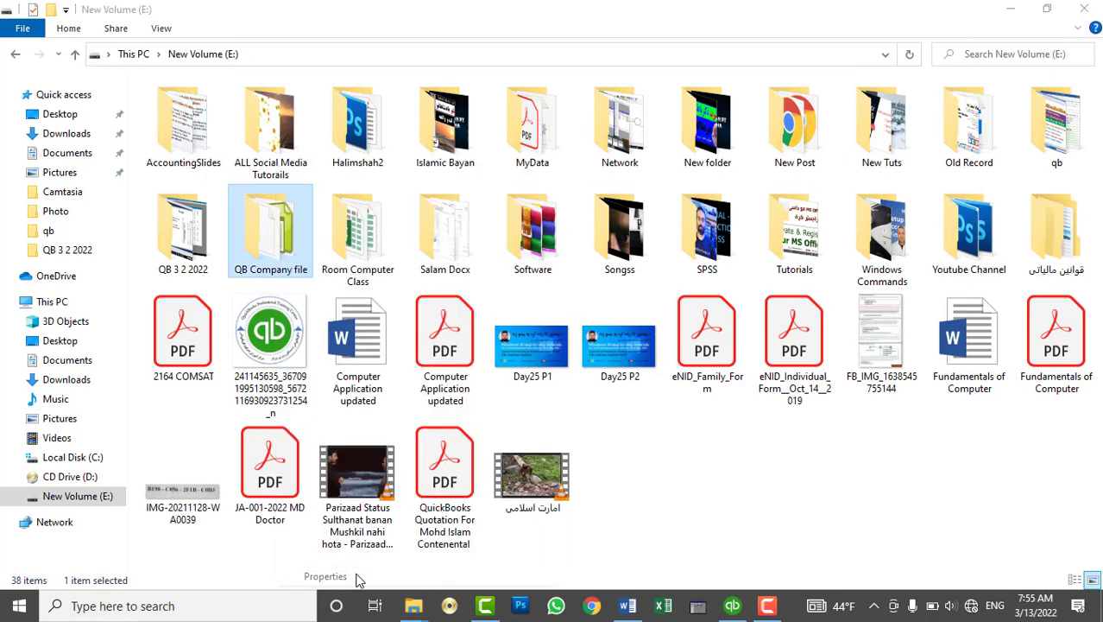
click(347, 231)
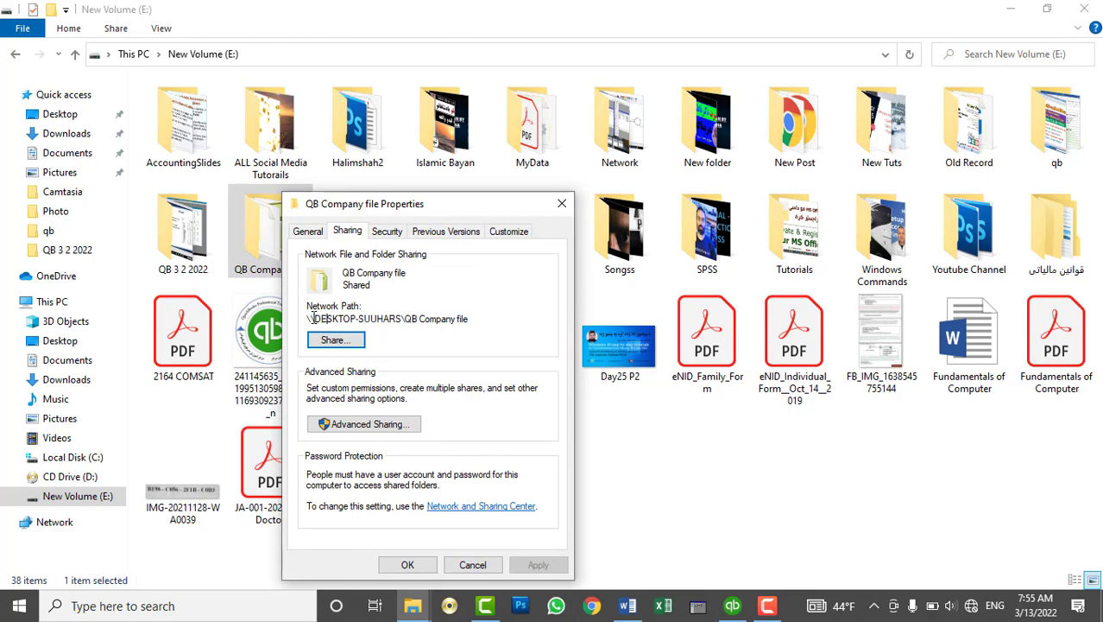
drag(313, 318, 524, 328)
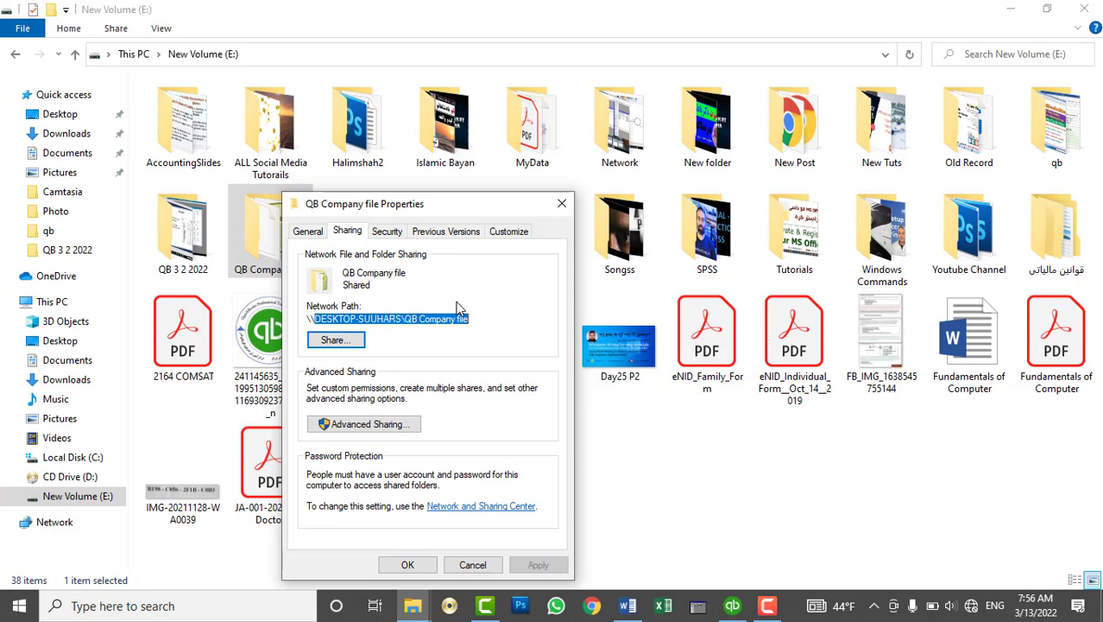
click(475, 565)
click(1086, 10)
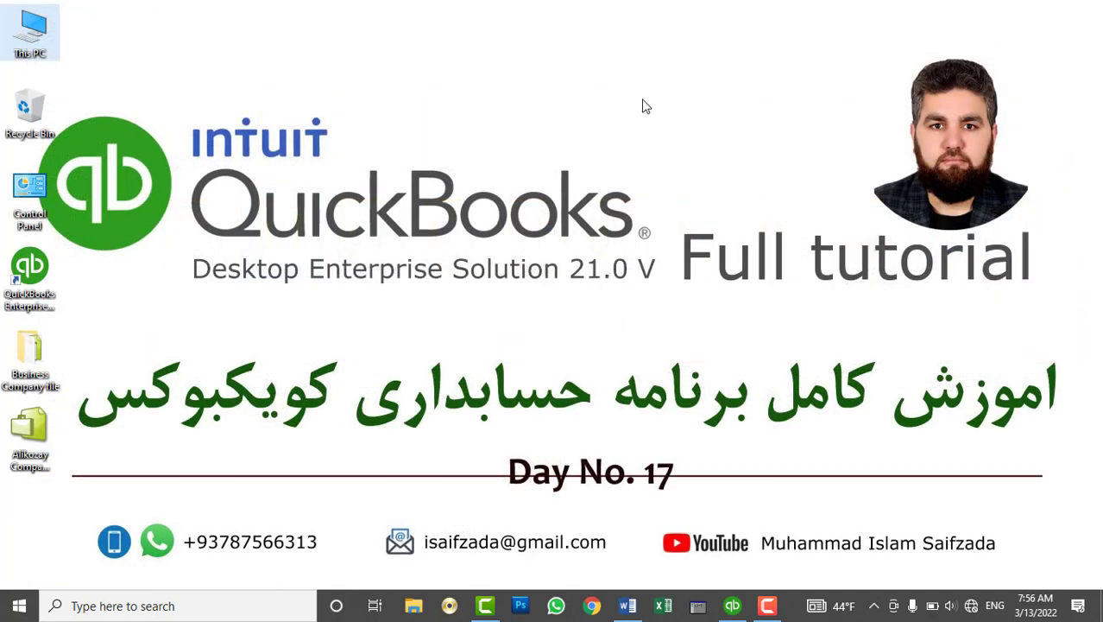
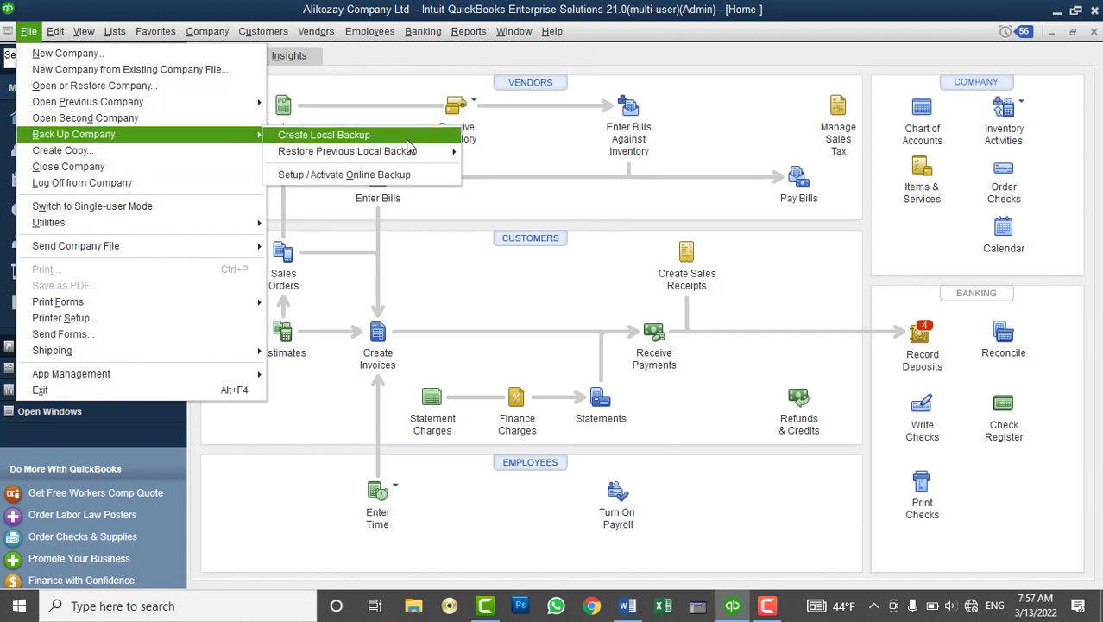
Save a local .QBB backup now into the QB Backups 2022 folder and dismiss the confirmation
click(324, 135)
click(445, 396)
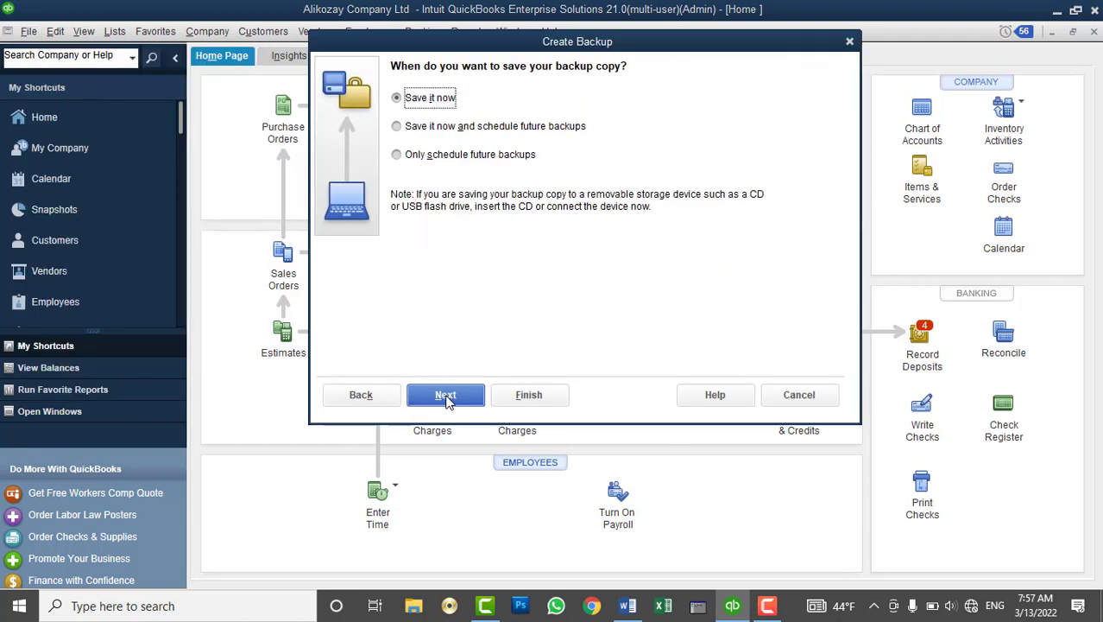
click(446, 397)
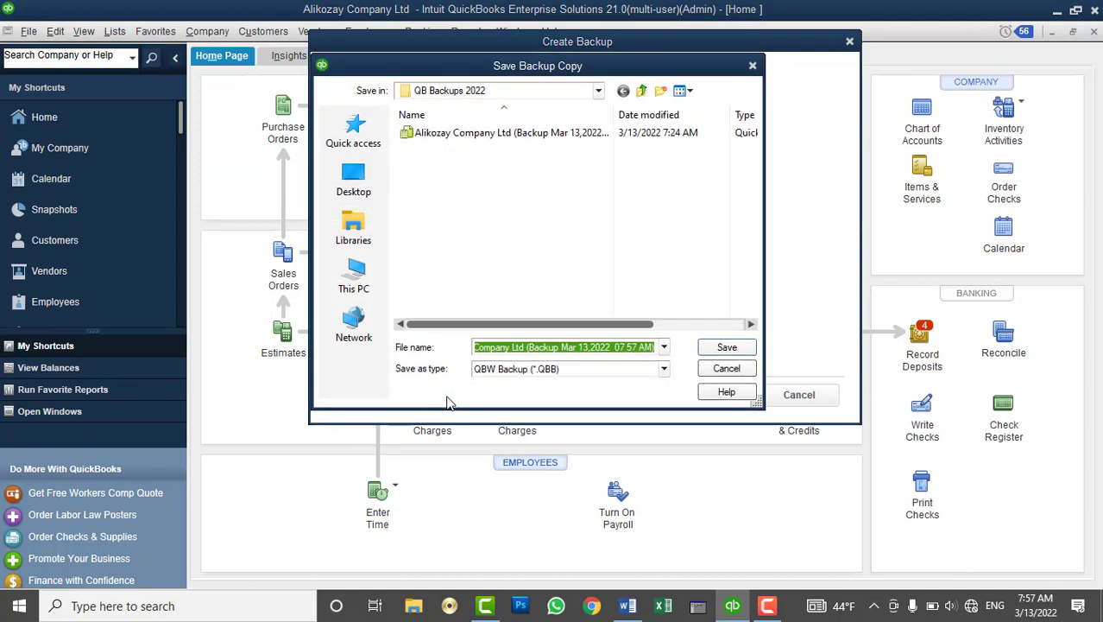
click(713, 347)
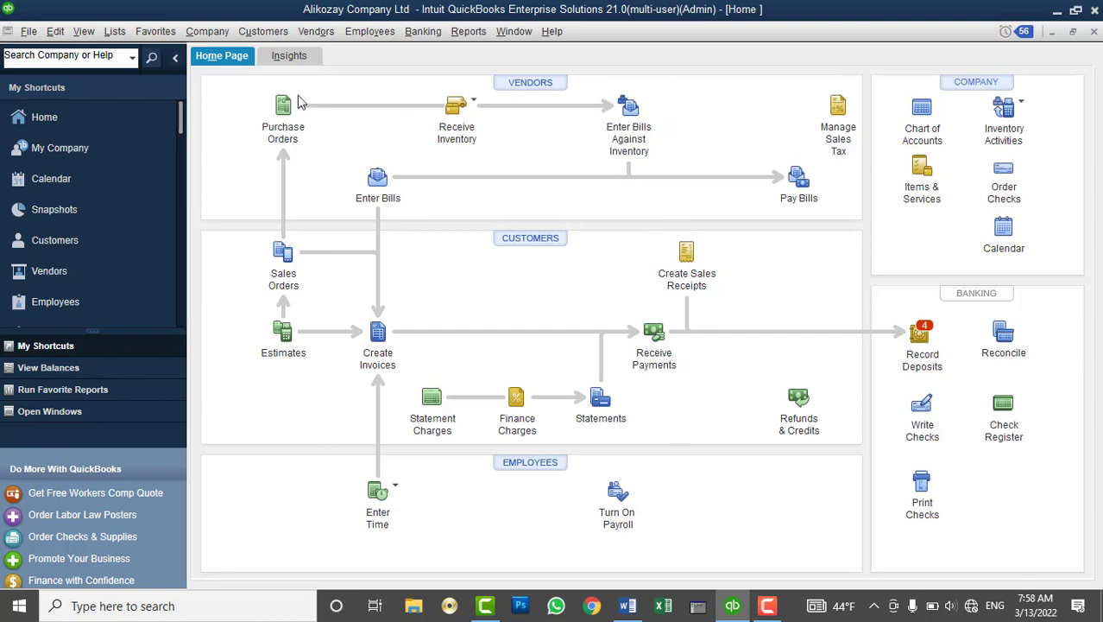
click(550, 225)
click(28, 31)
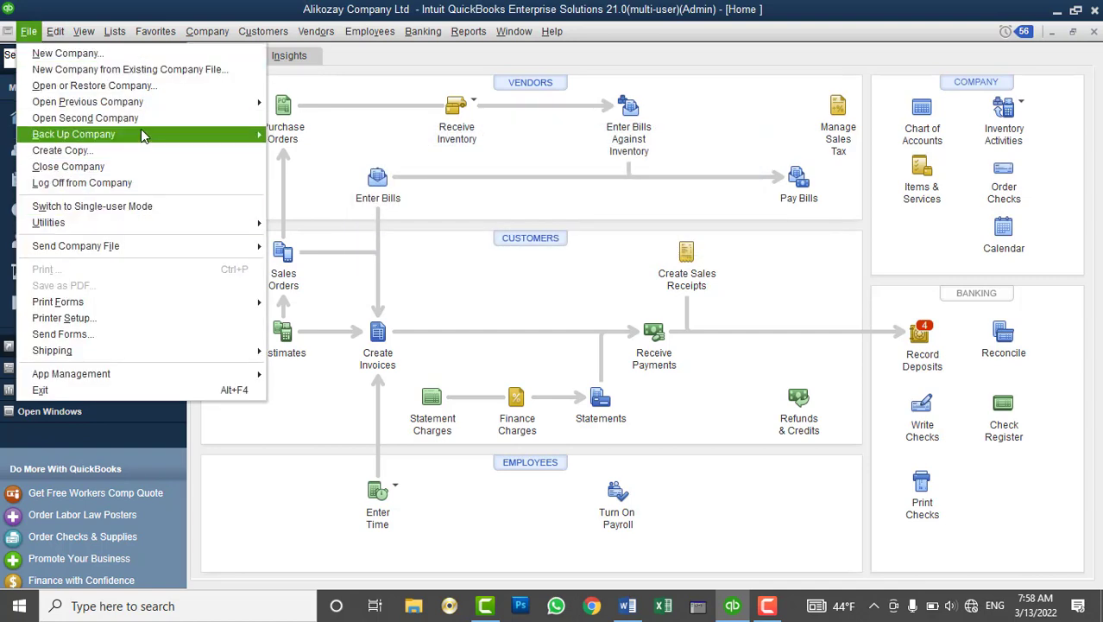
mouse_move(141, 131)
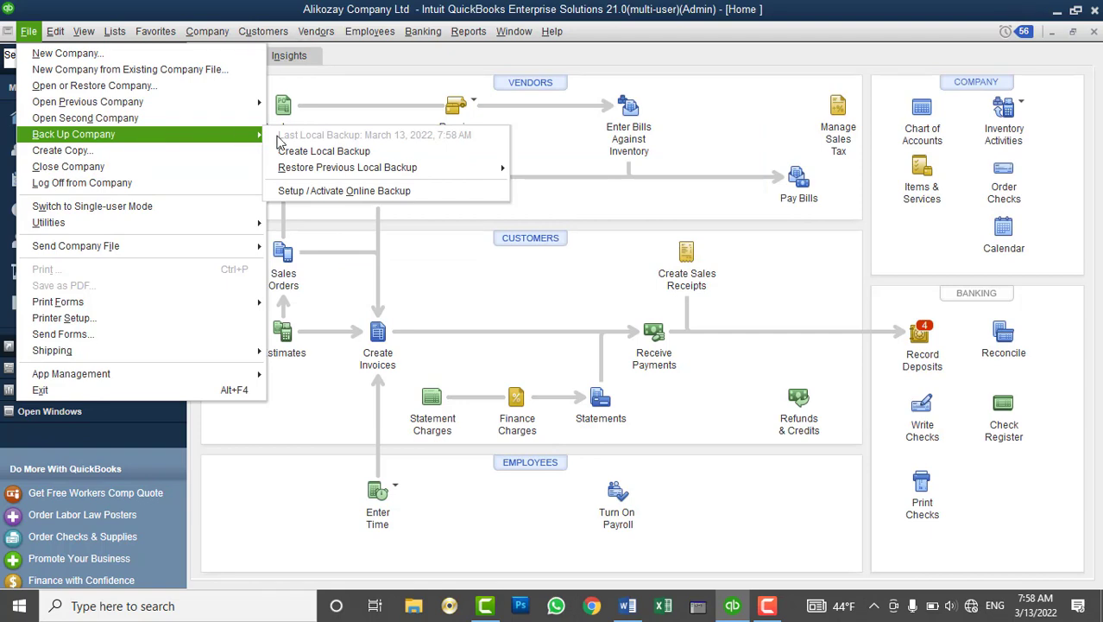
click(324, 152)
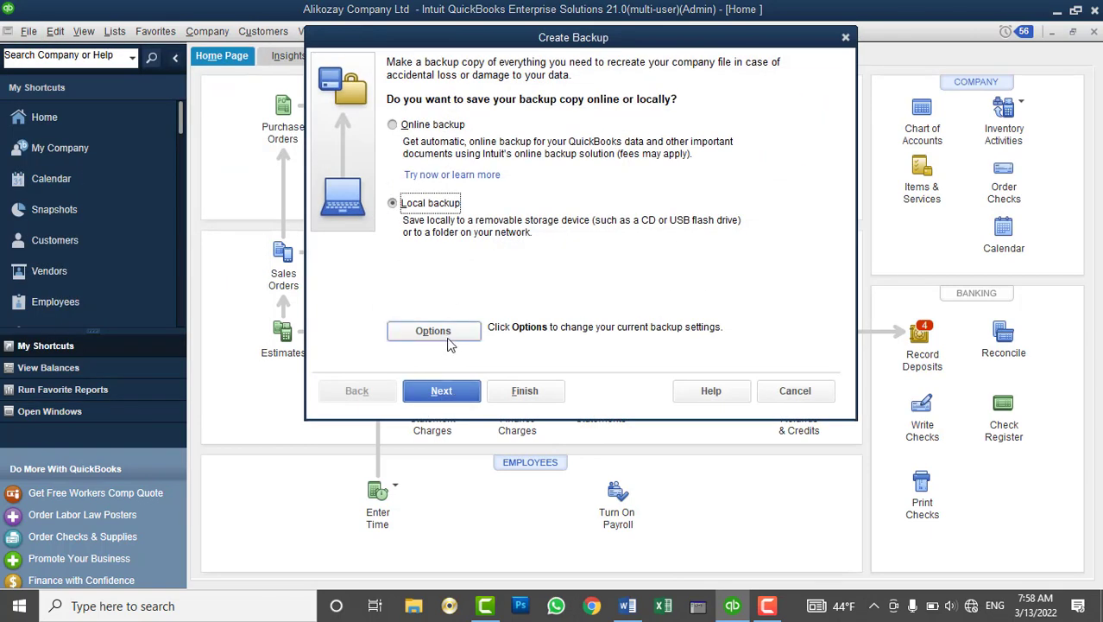
click(433, 332)
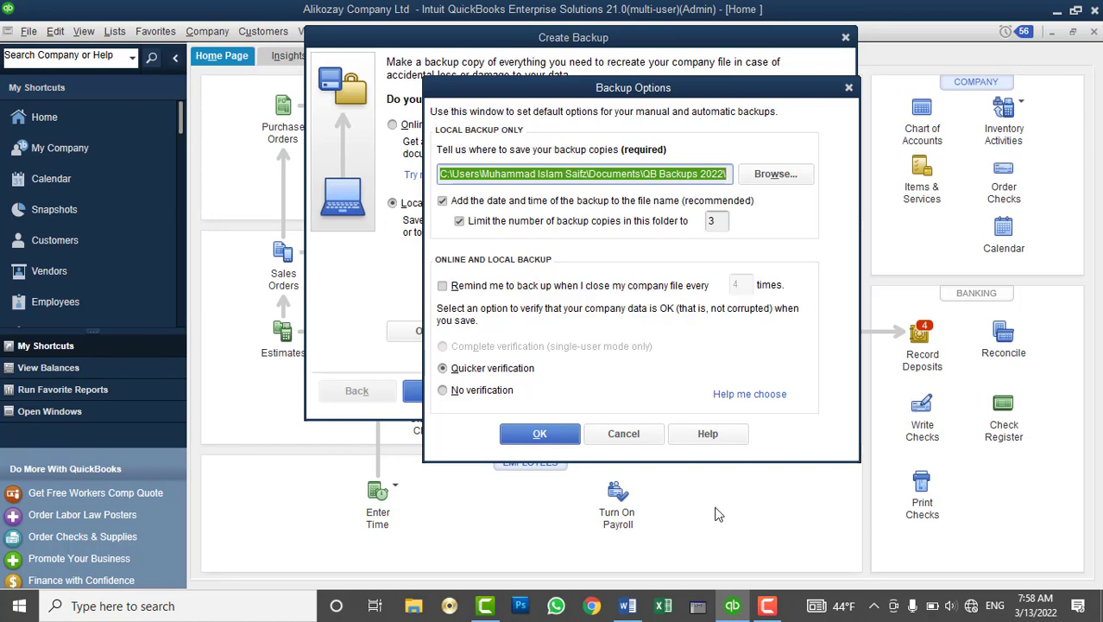
click(654, 436)
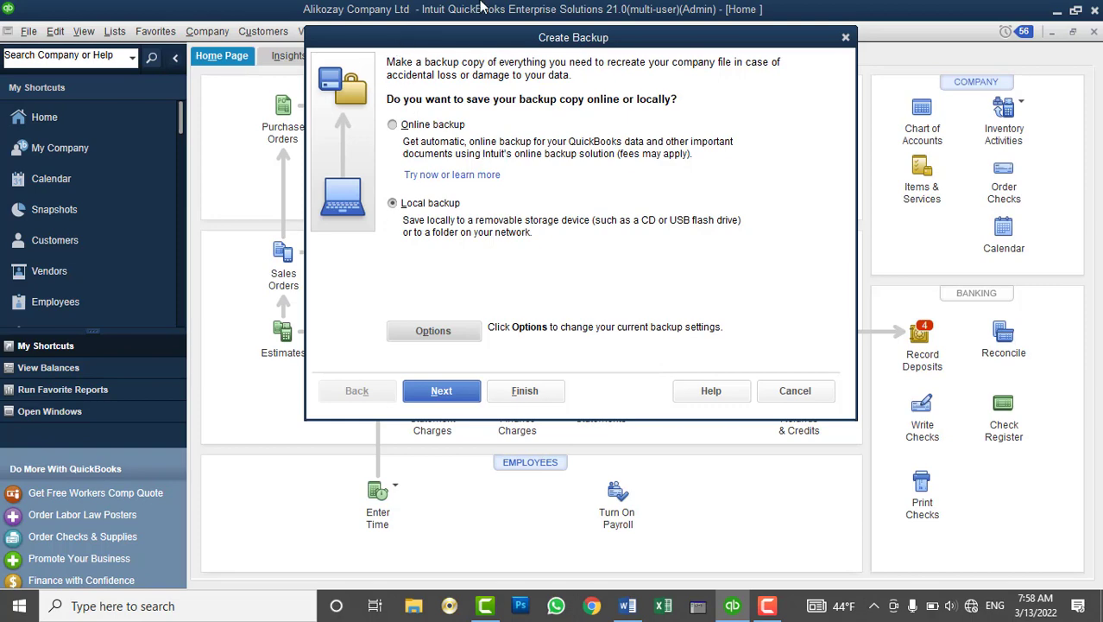
drag(518, 41, 535, 82)
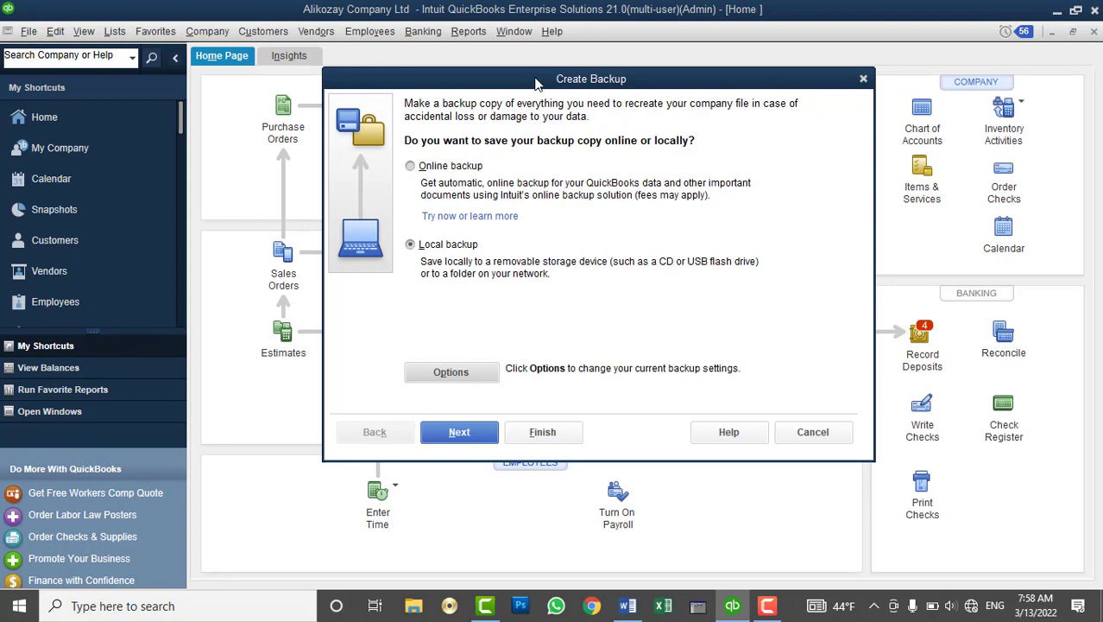
click(811, 432)
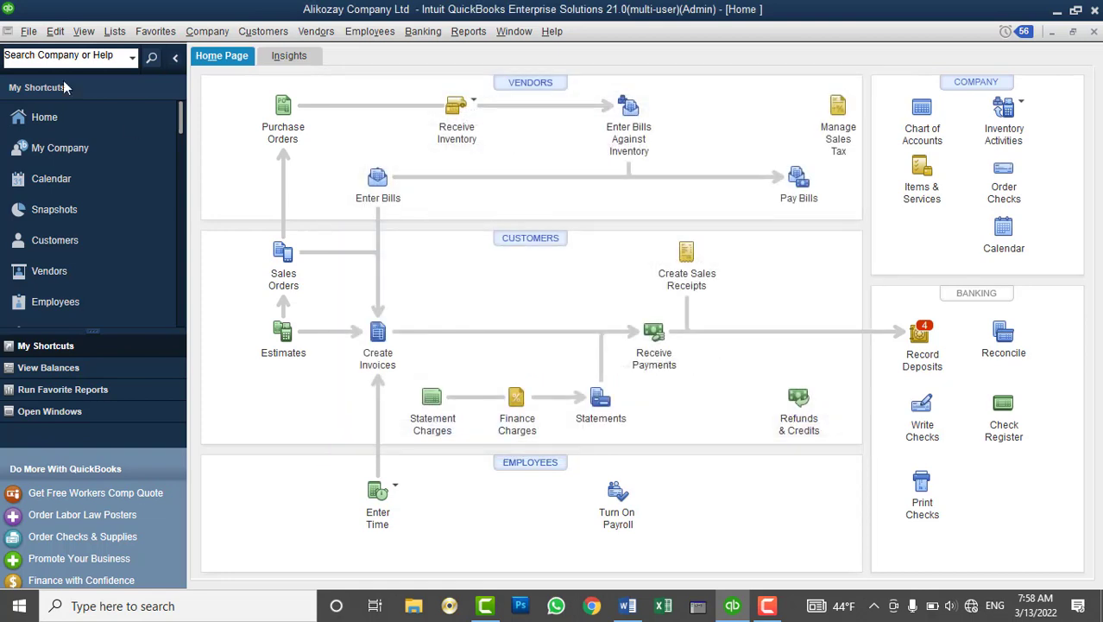
Switch the open company file from multi-user to single-user mode via the File menu
click(26, 32)
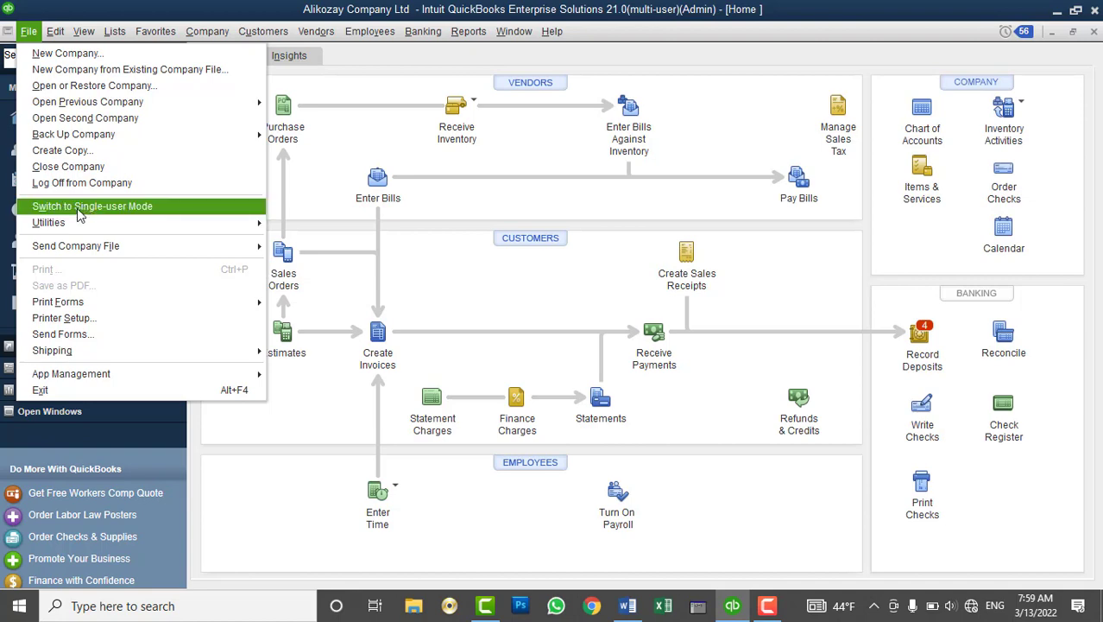
click(77, 209)
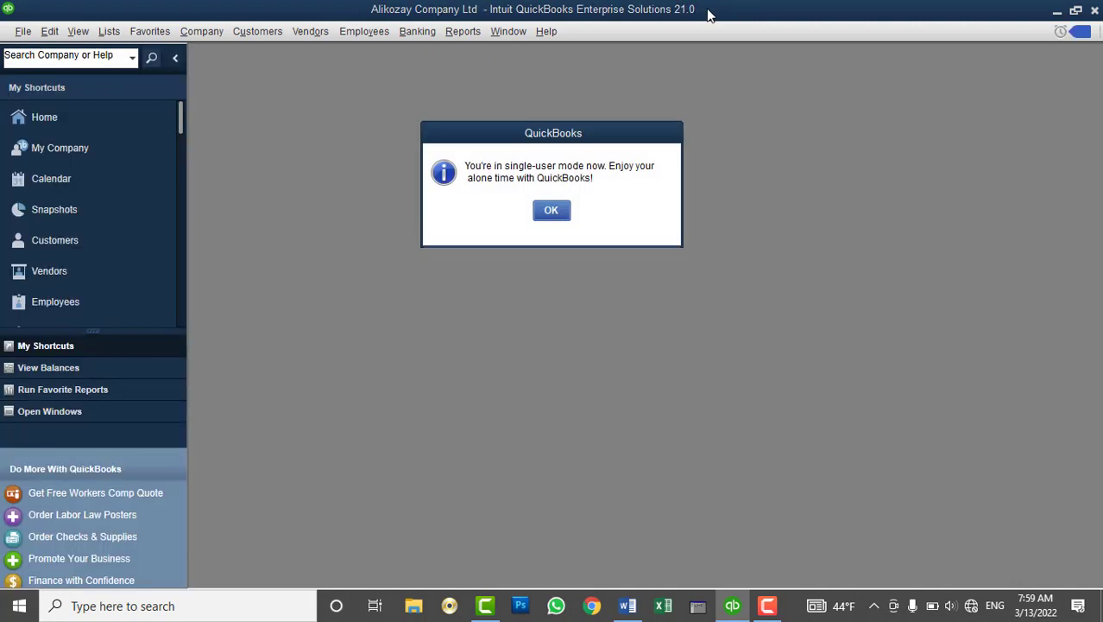
Stop hosting multi-user access, confirming the reopen and granting administrator permission
click(558, 212)
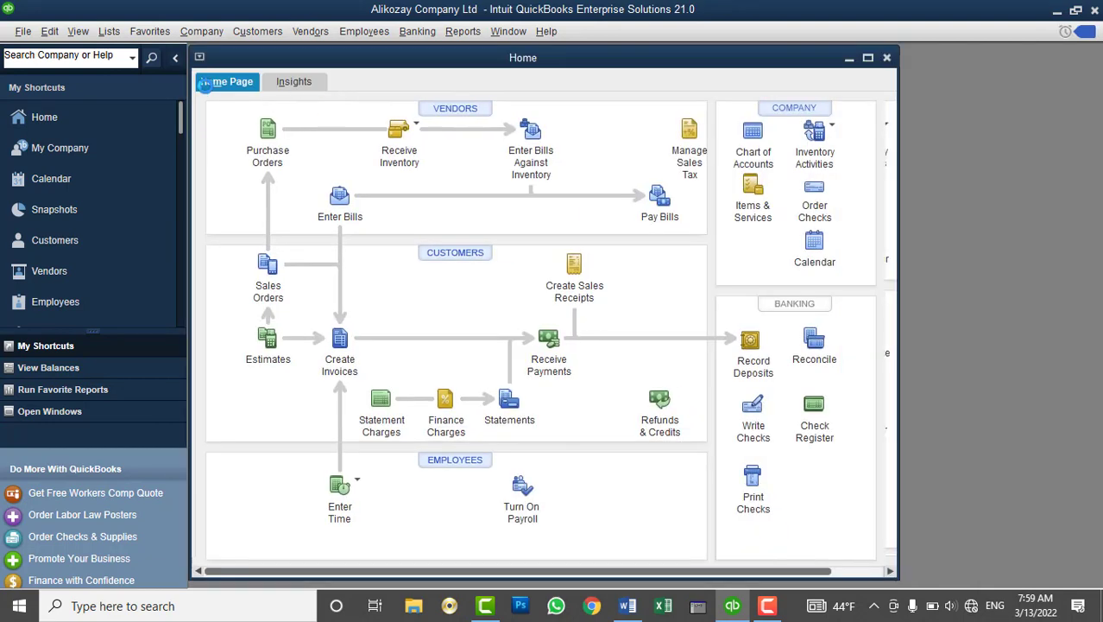
double_click(228, 57)
click(24, 31)
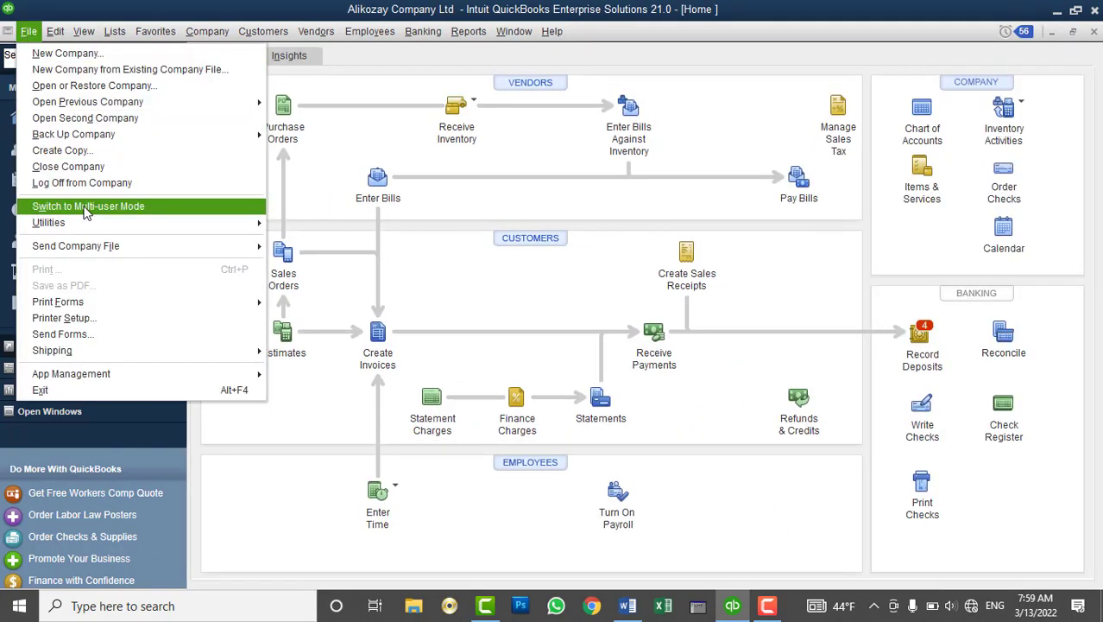
mouse_move(87, 223)
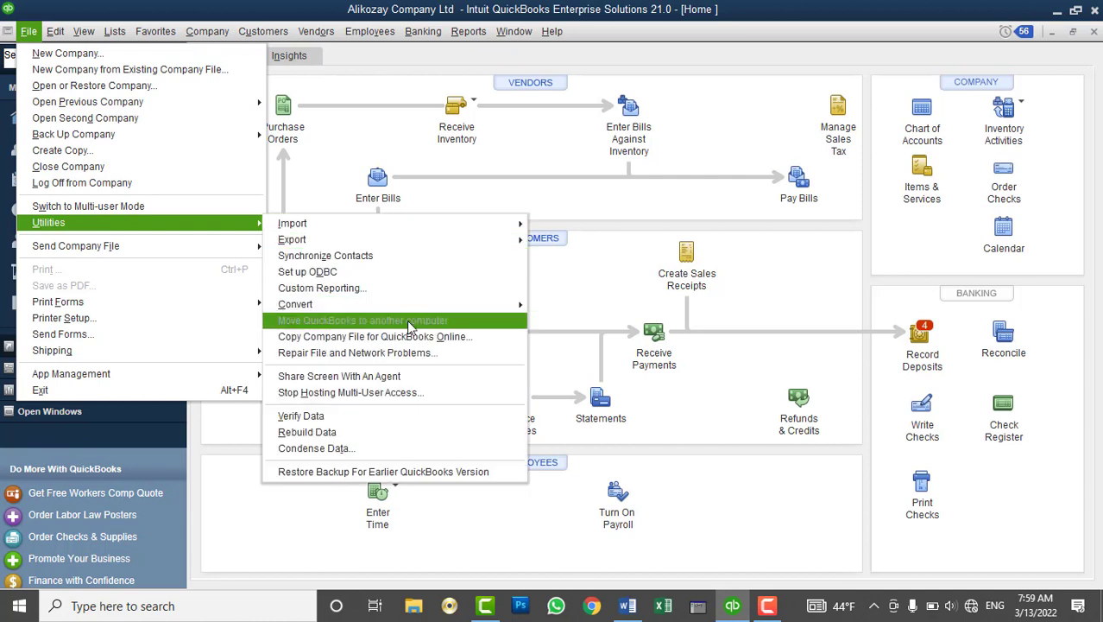
click(373, 396)
click(491, 256)
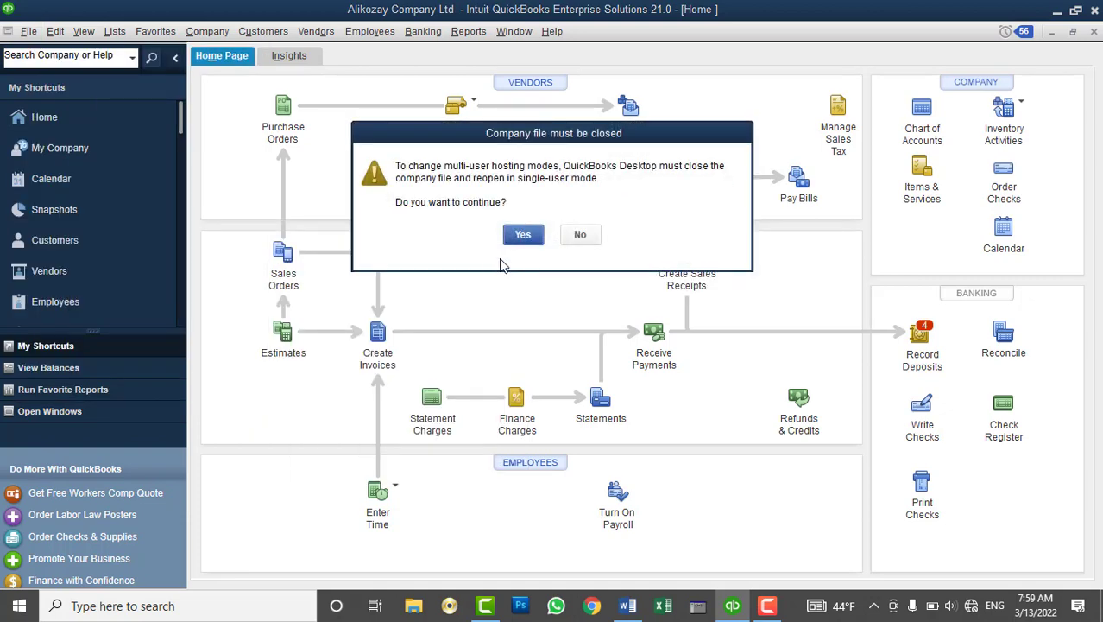
click(529, 234)
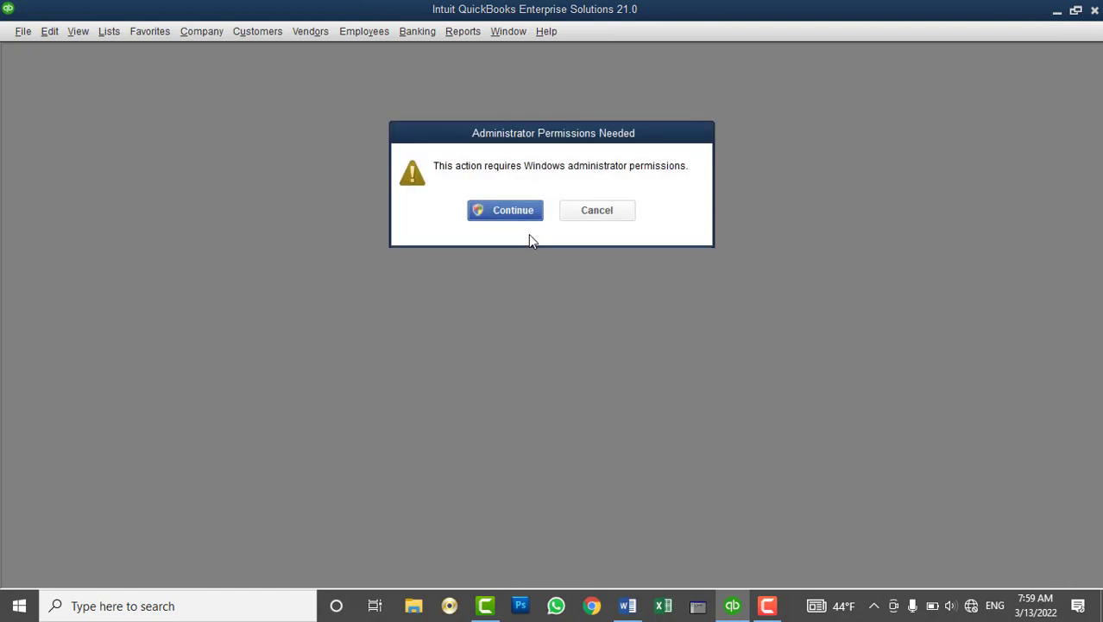
click(511, 212)
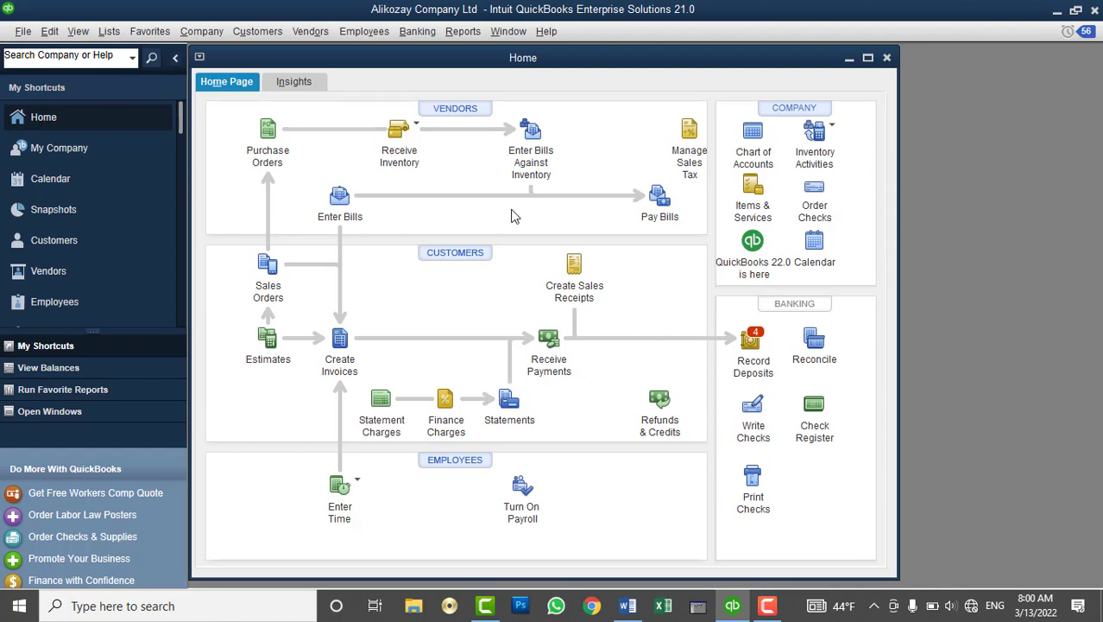
double_click(345, 58)
click(31, 32)
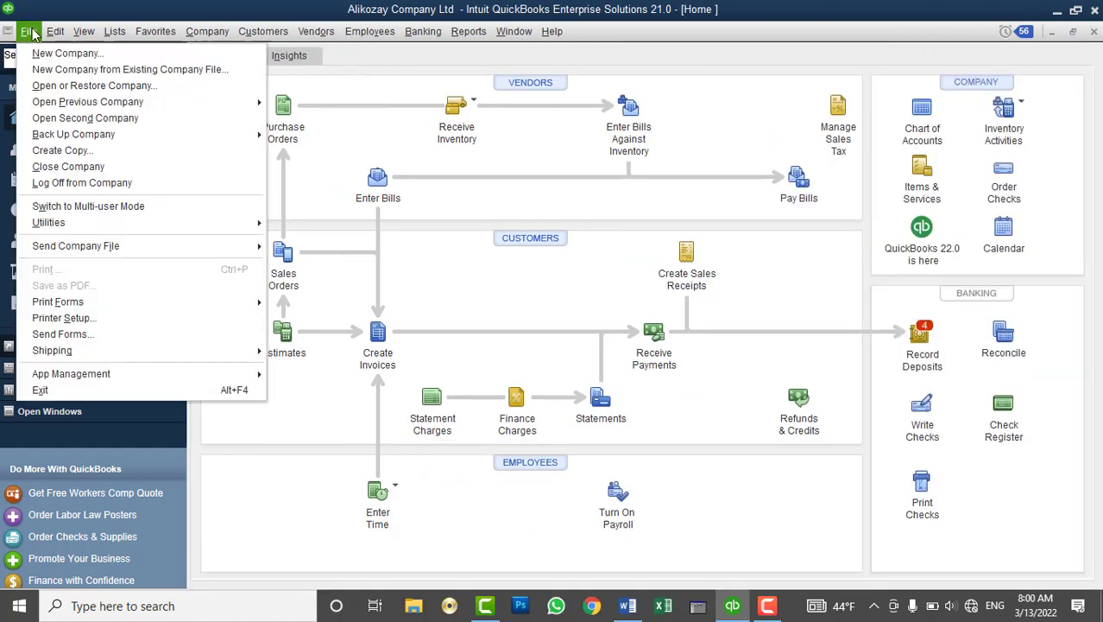
mouse_move(53, 222)
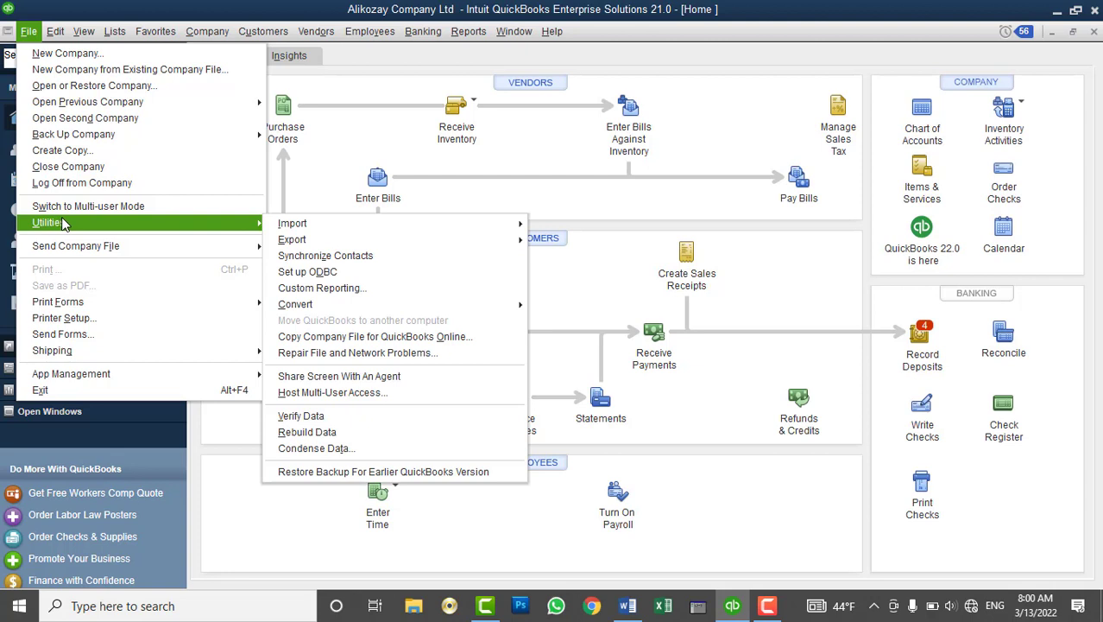
mouse_move(470, 227)
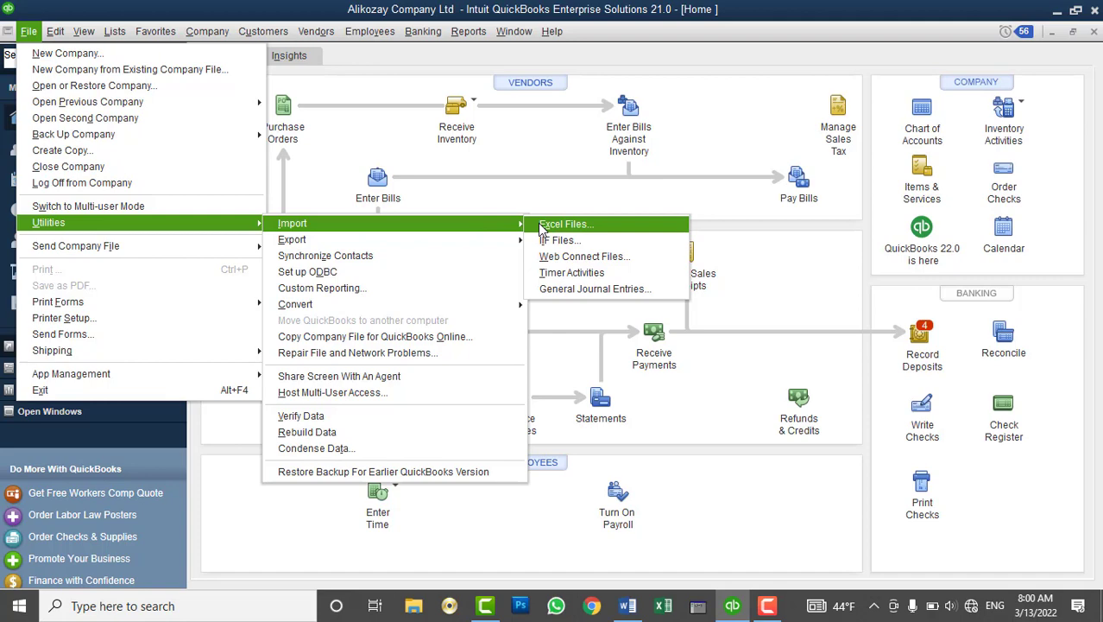
click(541, 226)
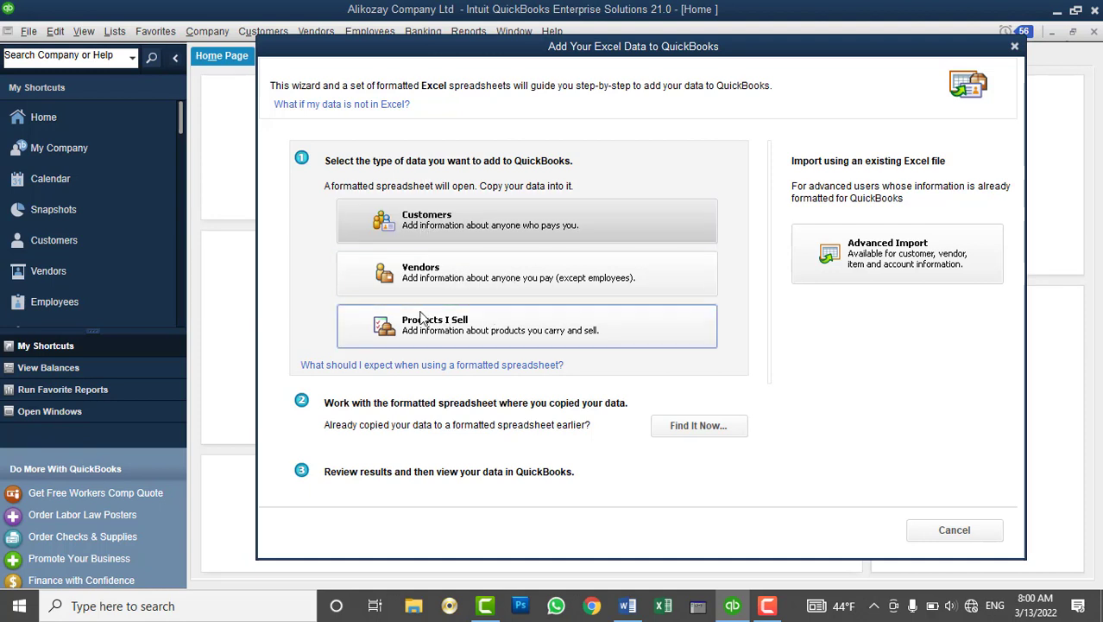
click(954, 530)
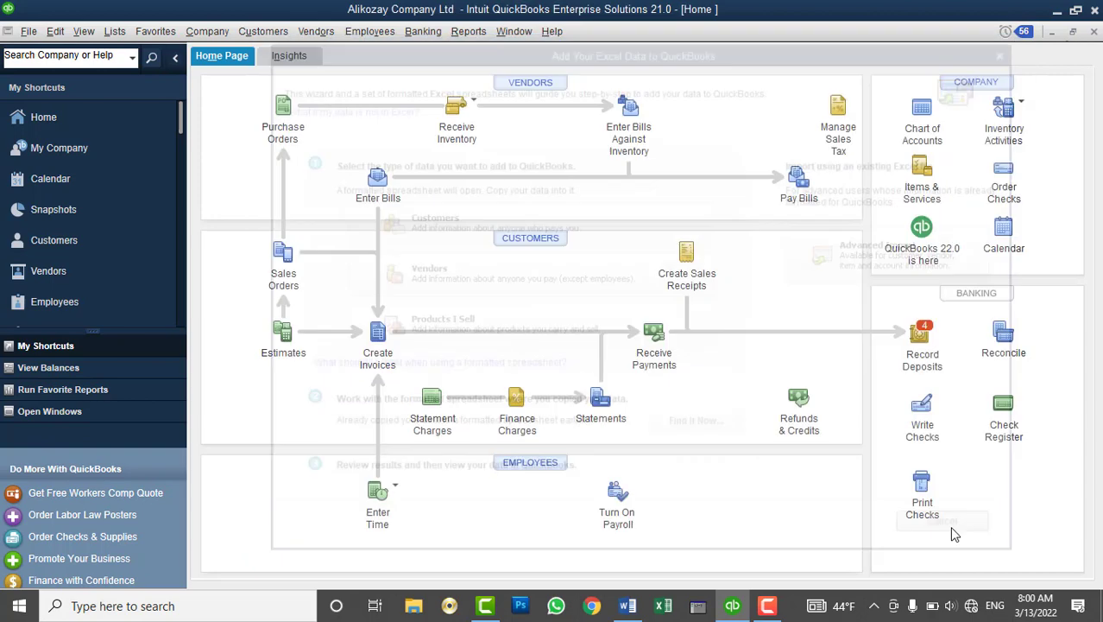
click(28, 31)
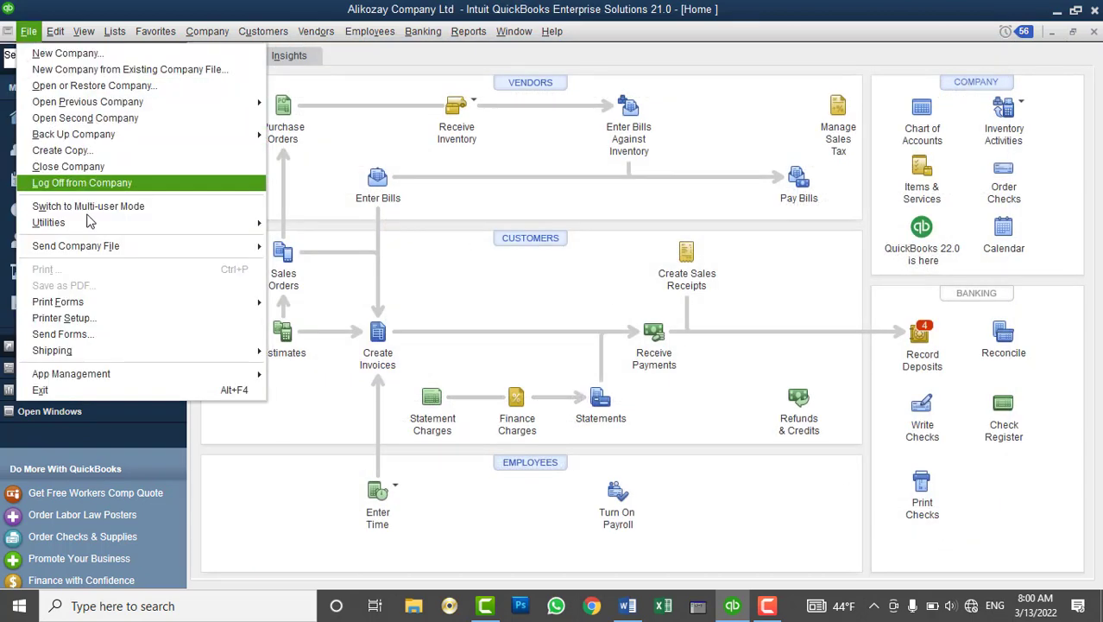
Choose the Chart of Accounts, Customer, Vendor, Employee and Class lists for IIF export
mouse_move(100, 230)
mouse_move(490, 221)
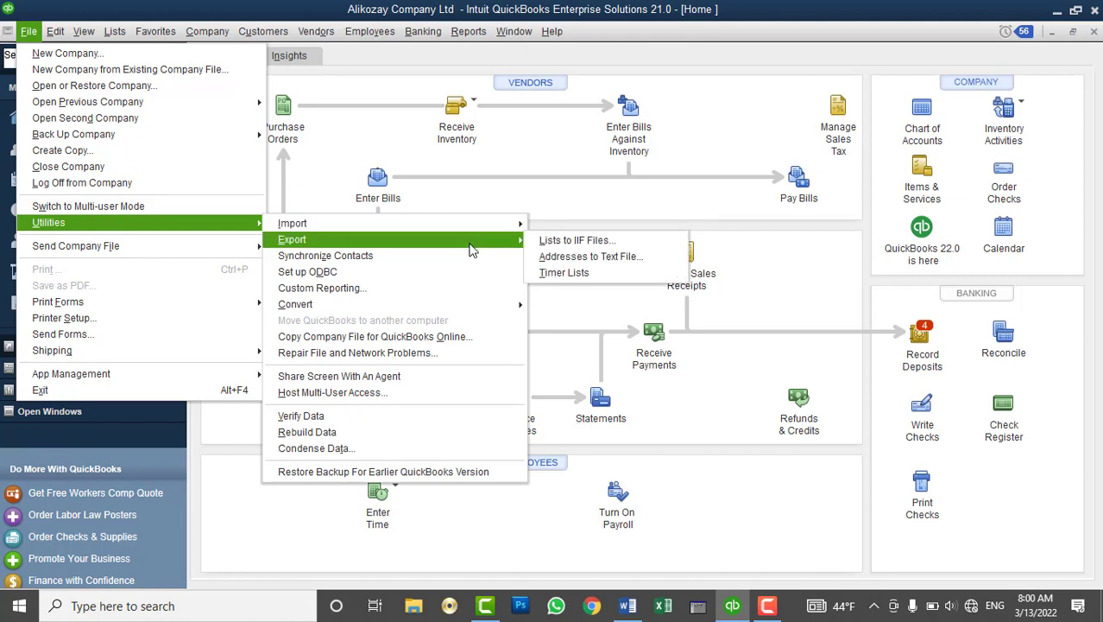
click(574, 242)
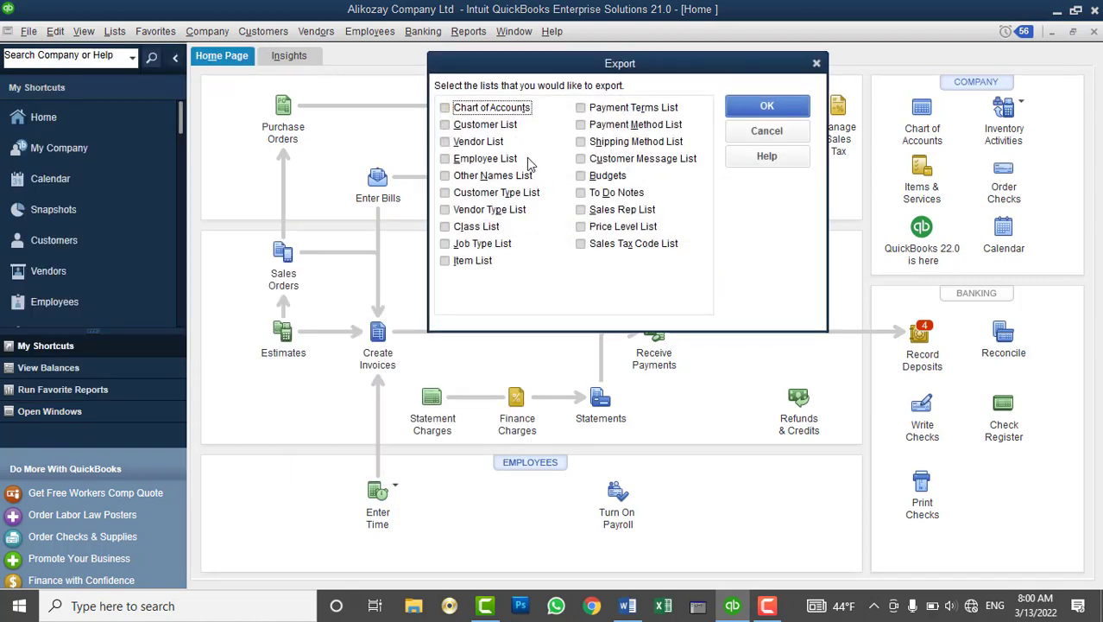
click(499, 127)
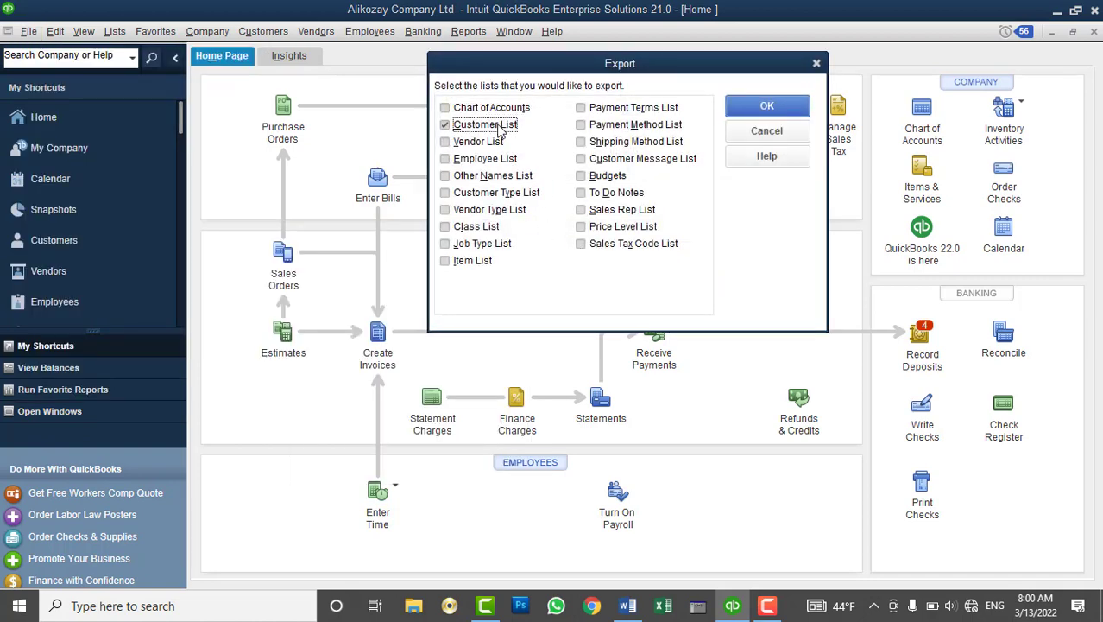
click(498, 110)
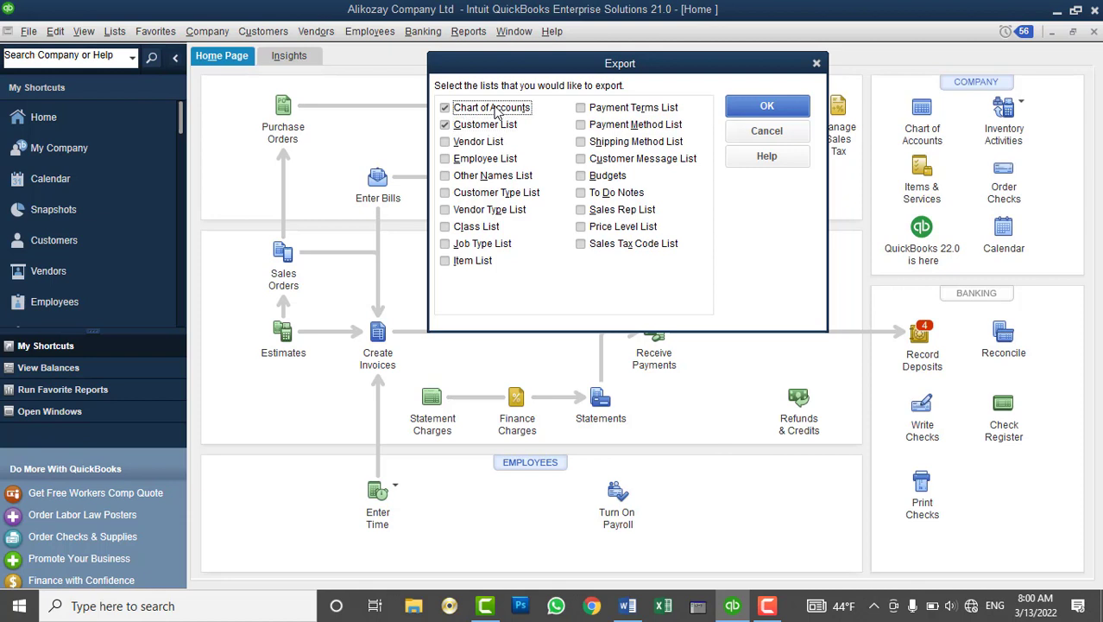
click(481, 130)
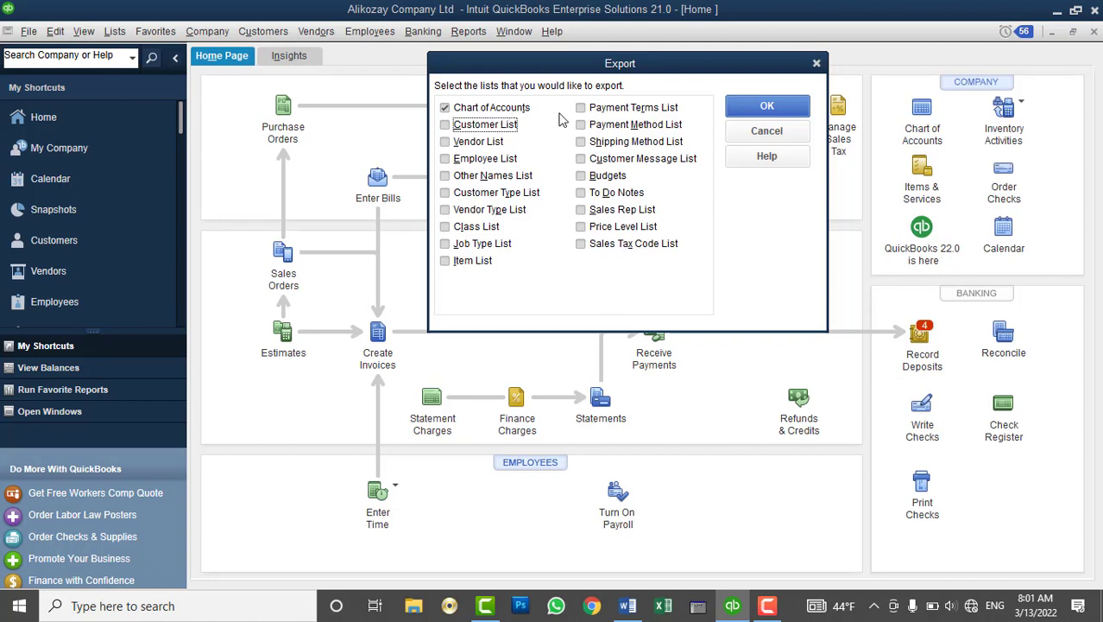
click(489, 141)
click(483, 162)
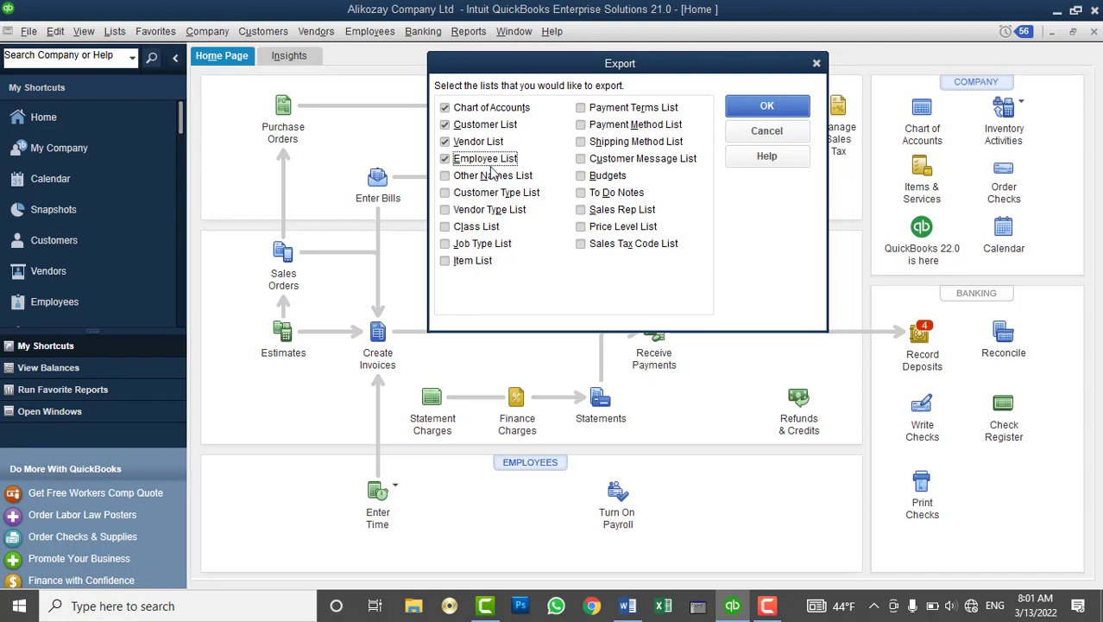
click(471, 231)
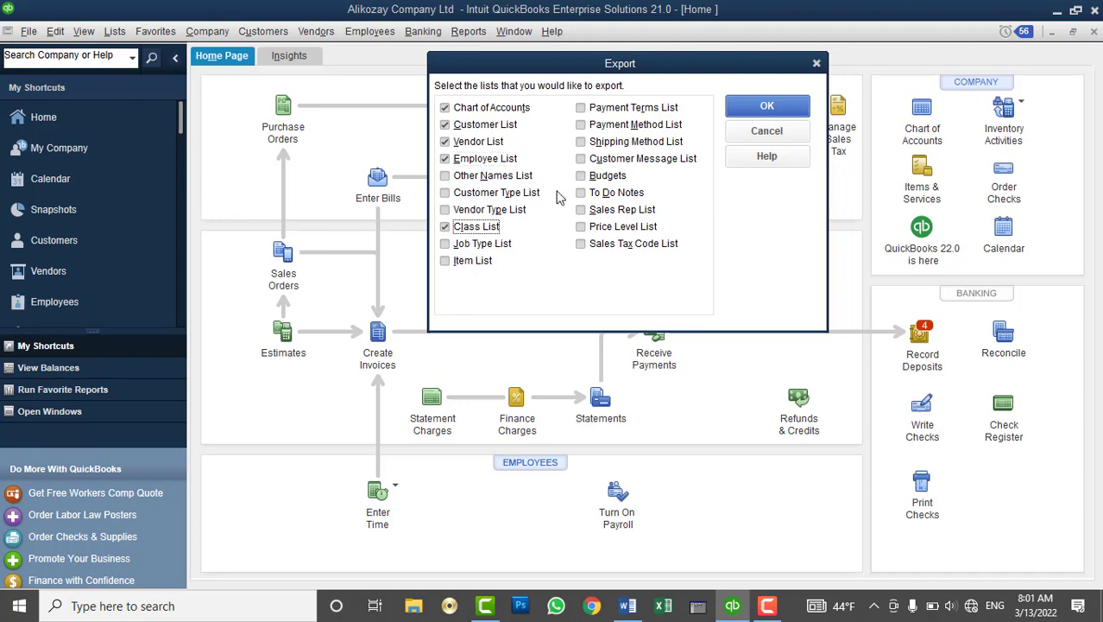
click(764, 107)
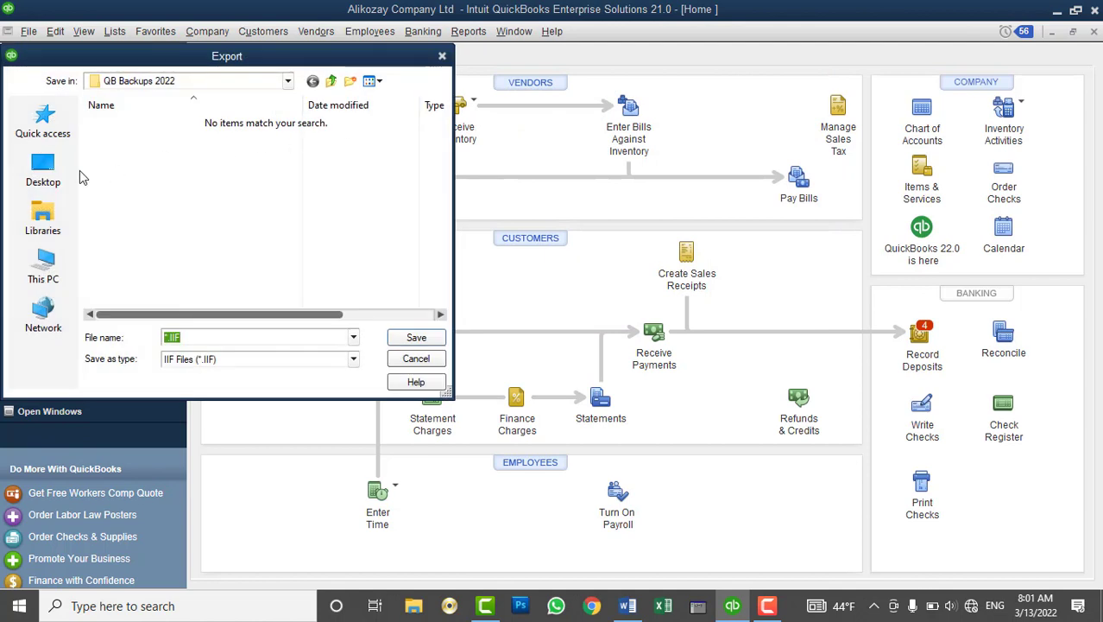
Save the export on the Desktop as 'OK List for QB Company File'
click(44, 171)
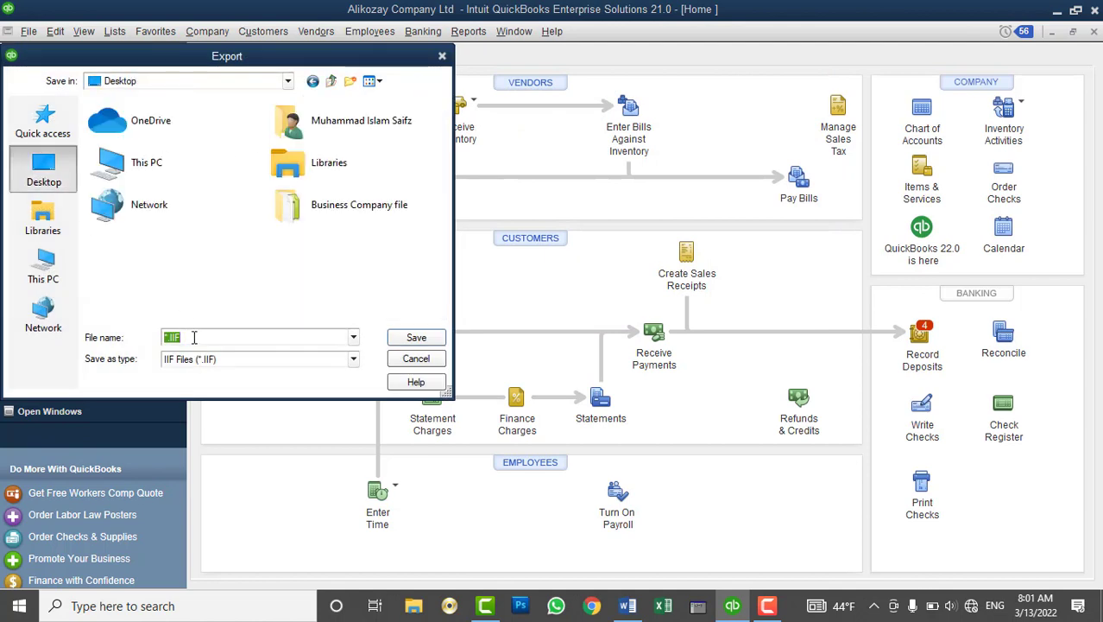
text(OK List for QB Company File)
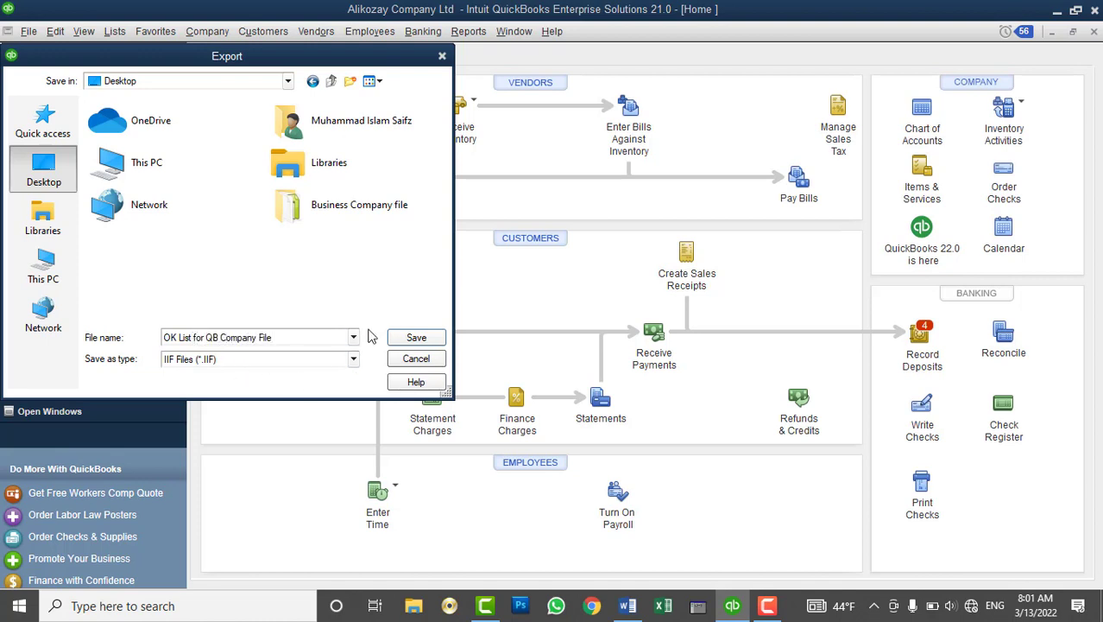
click(414, 337)
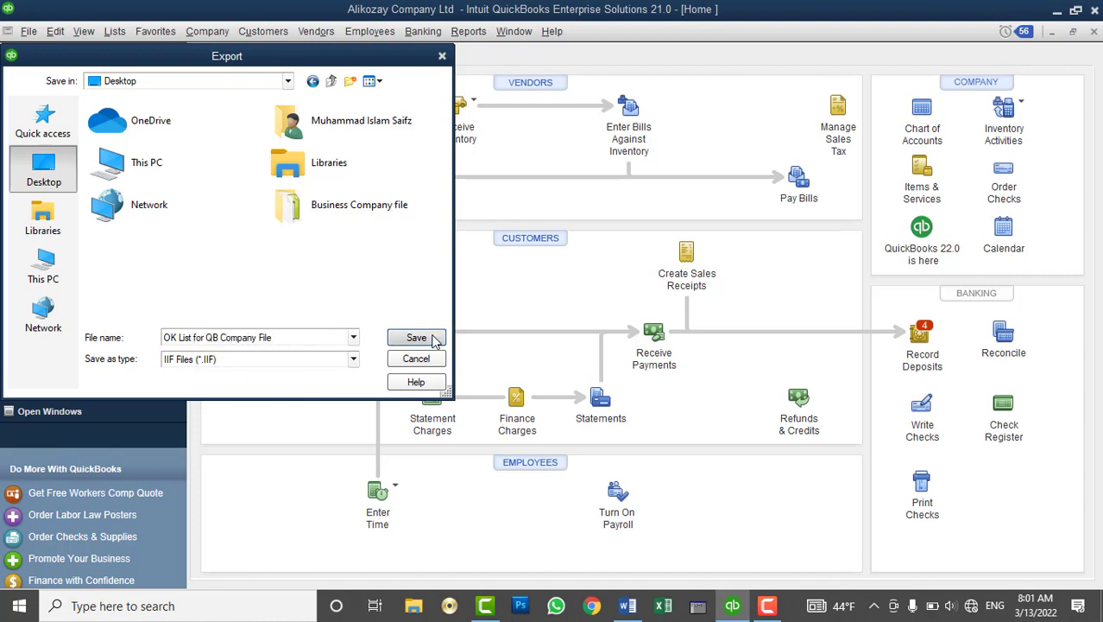
click(550, 198)
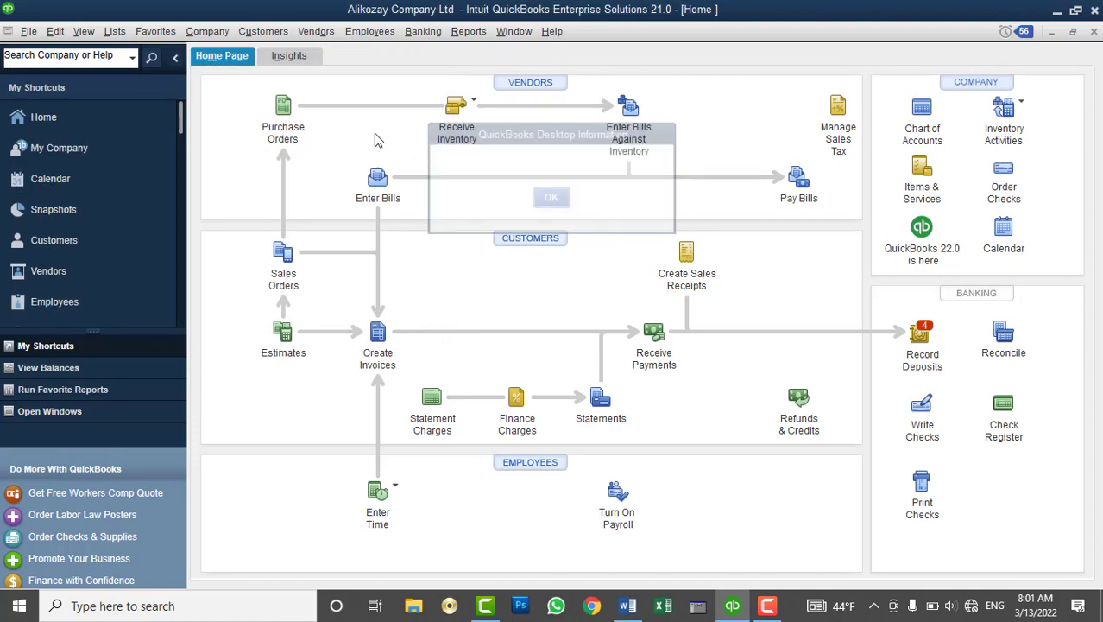
Open the Chart of Accounts and review the AFN and USD cash account balances
click(115, 31)
click(134, 54)
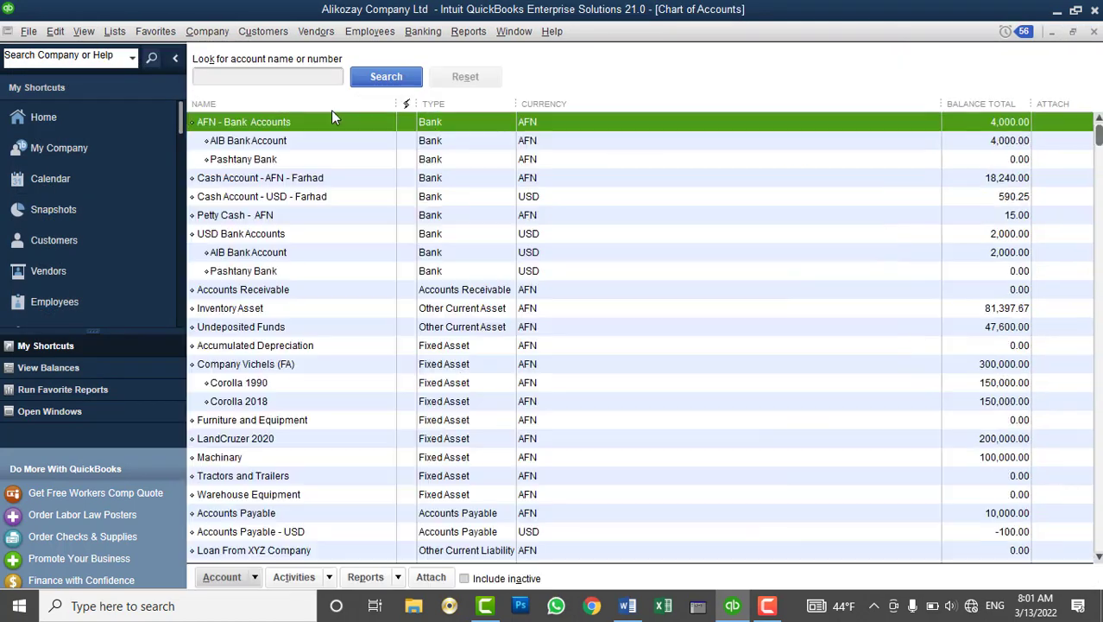
click(223, 178)
click(232, 199)
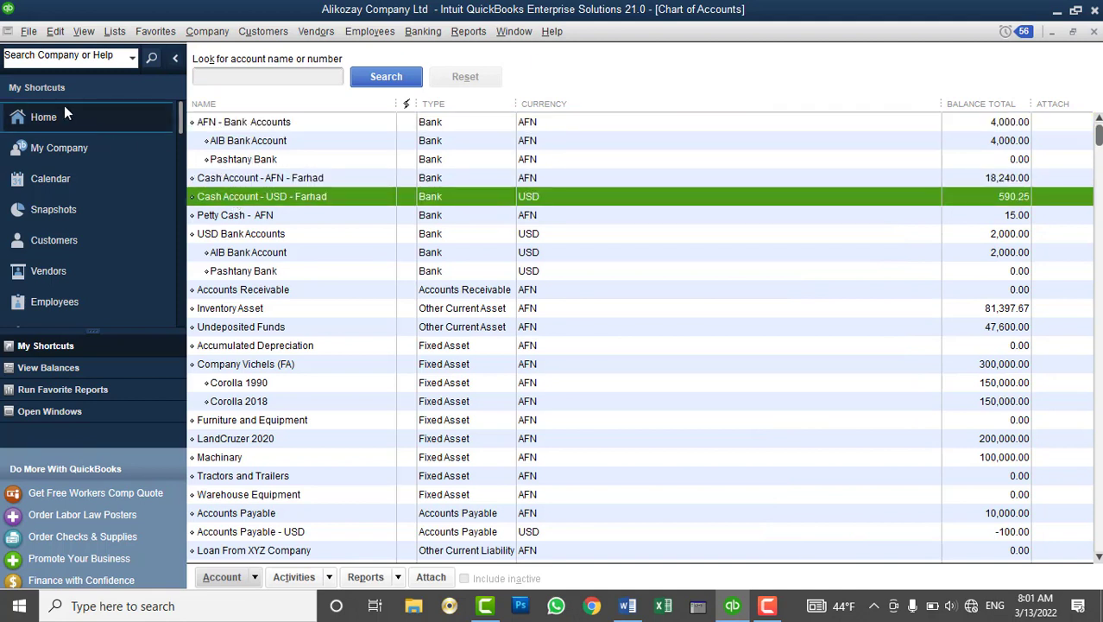
click(29, 31)
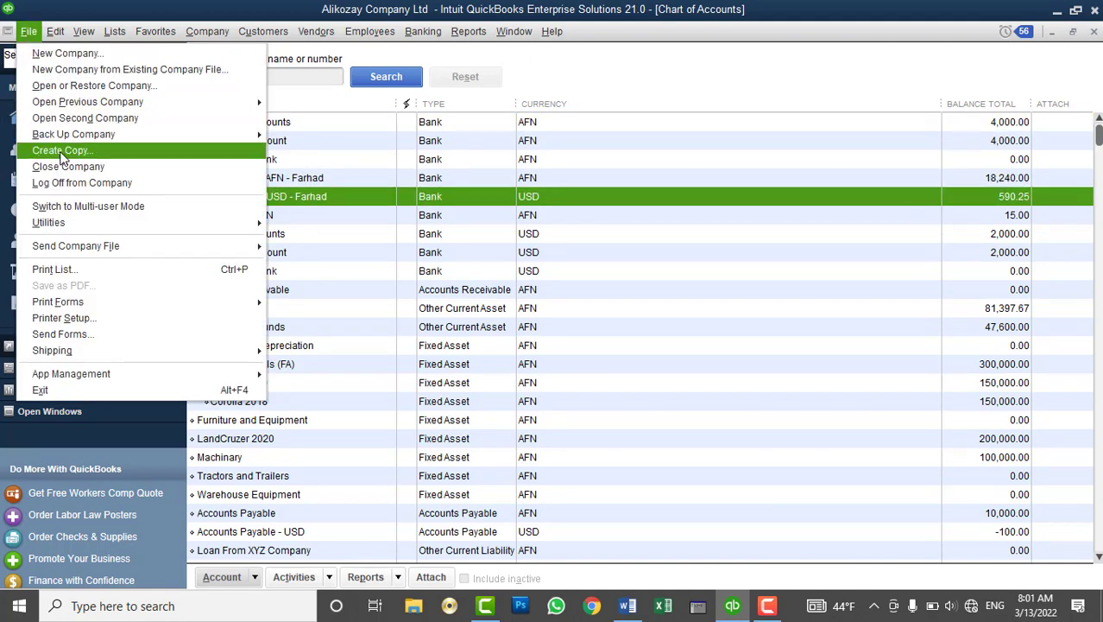
Open PowerLink Computer Accessories Sales.QBW as a second company and log in with the admin password
click(92, 118)
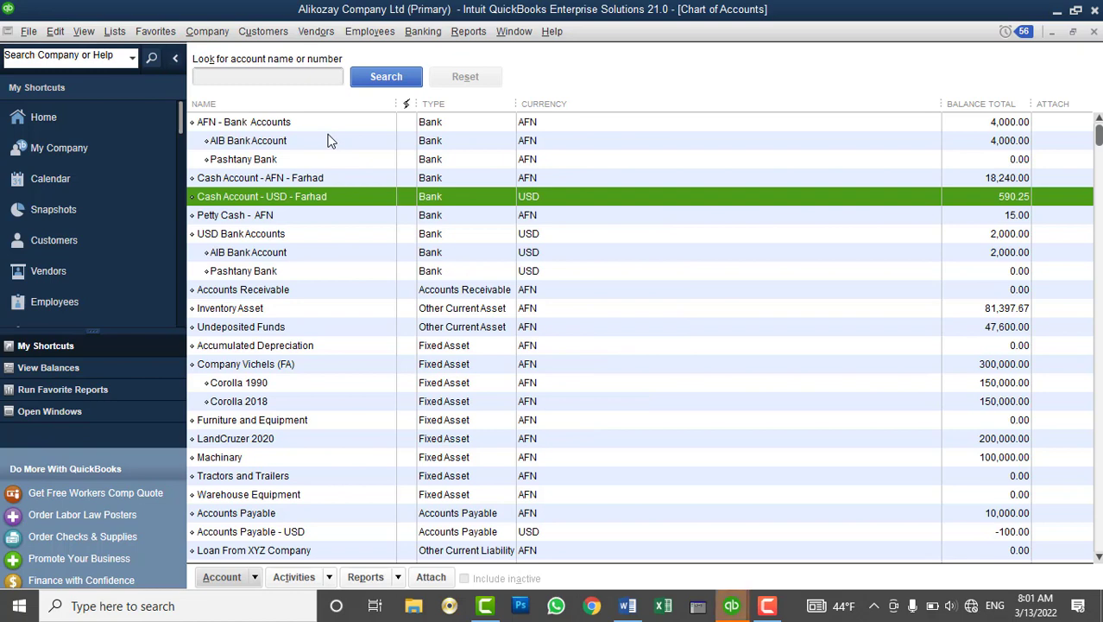
click(731, 605)
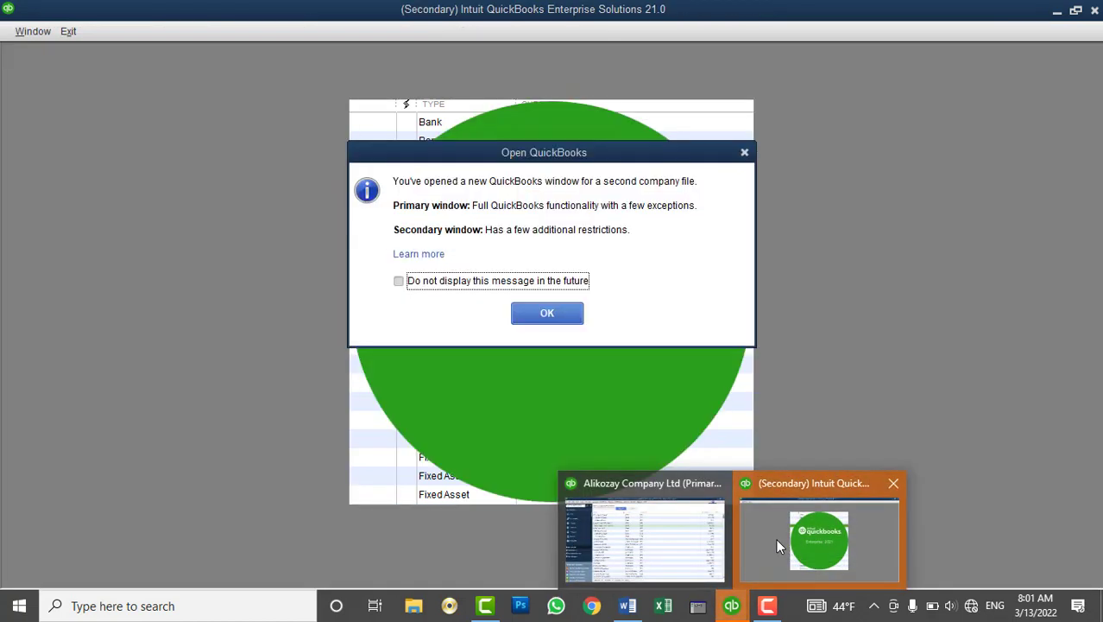
click(777, 539)
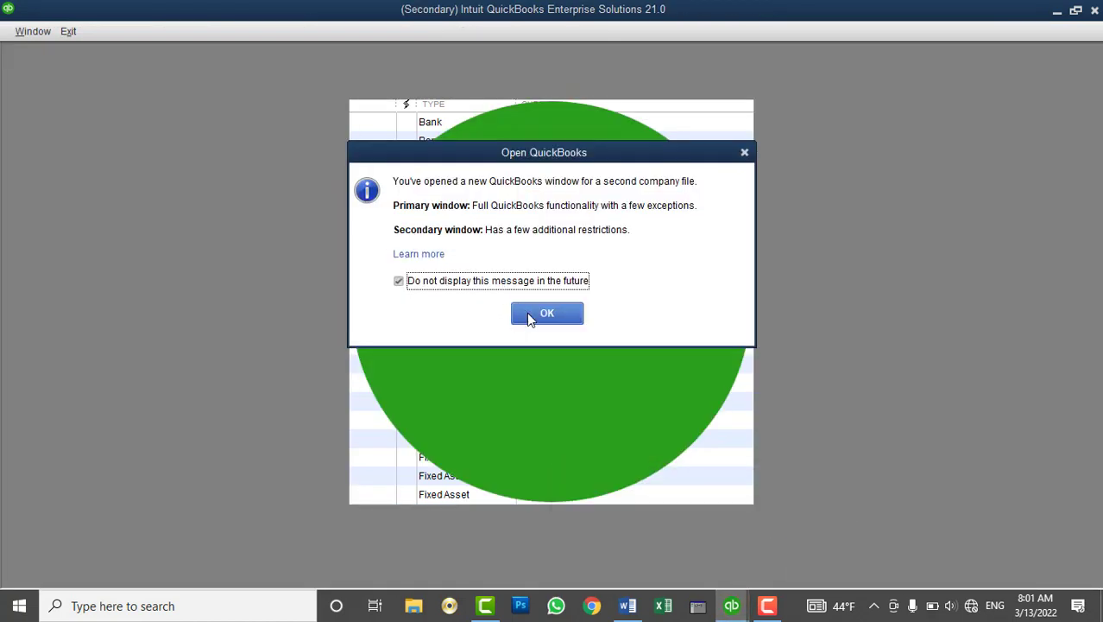
click(543, 314)
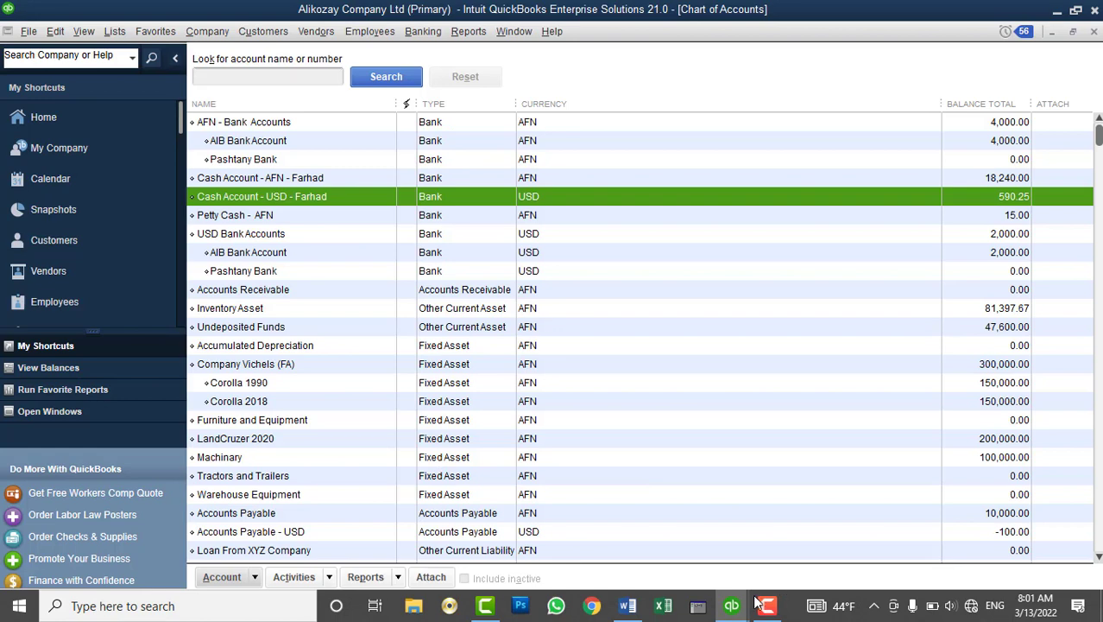
mouse_move(757, 602)
click(784, 542)
click(561, 271)
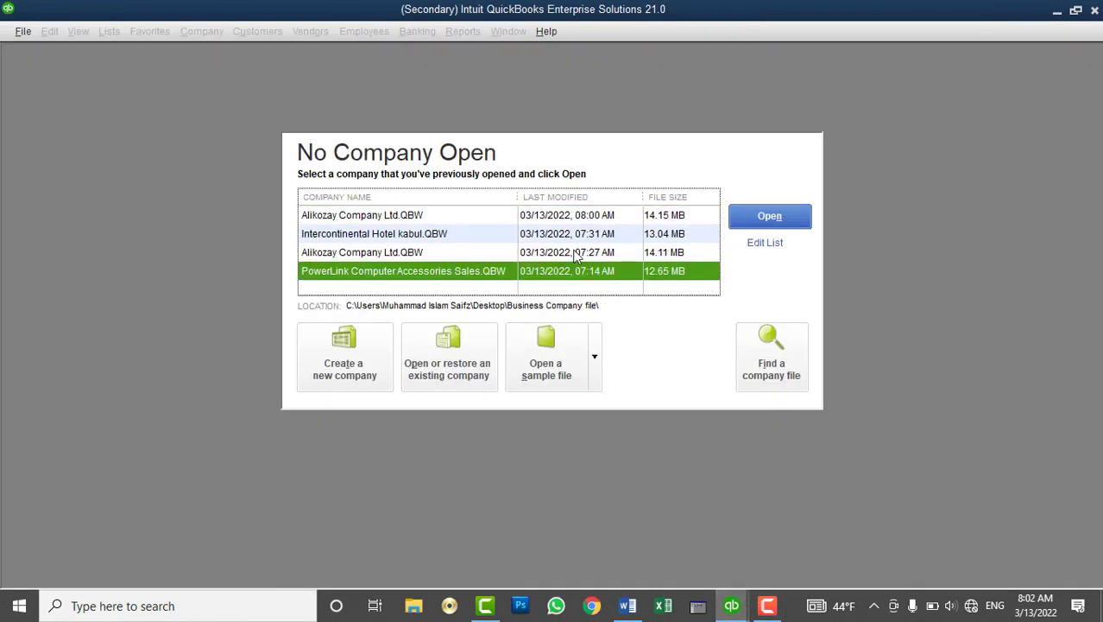
click(770, 218)
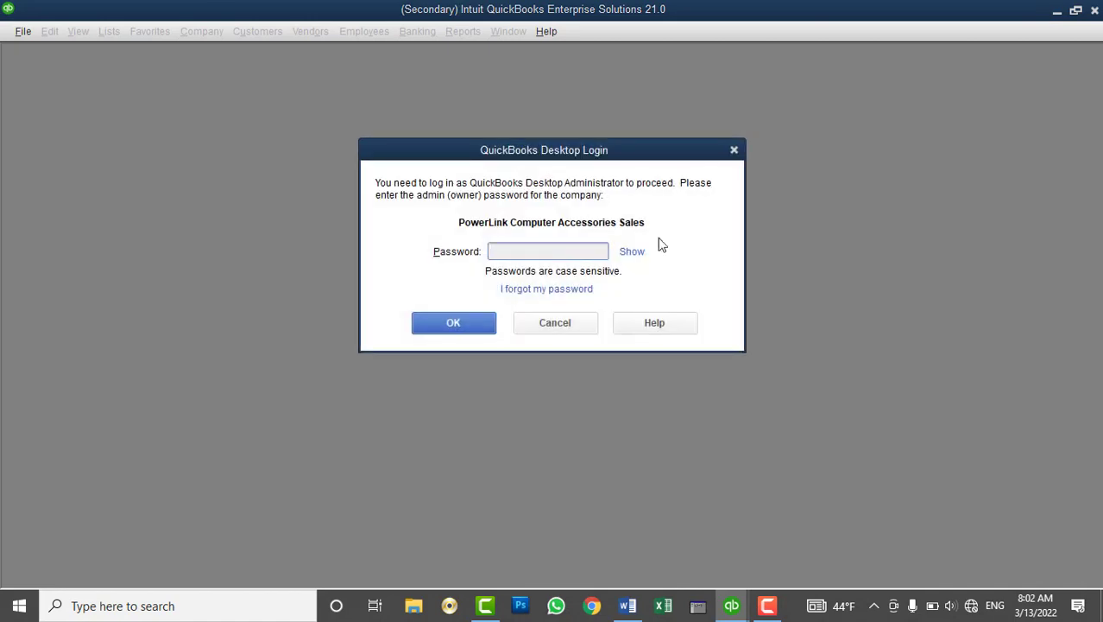
text(••••••••)
click(461, 320)
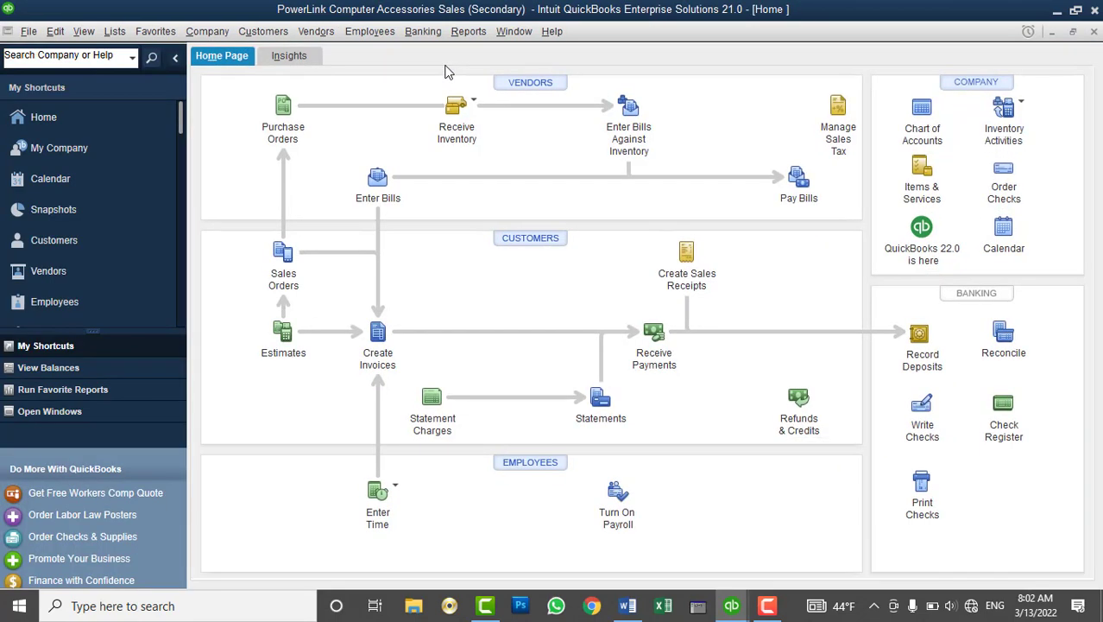
Review PowerLink's Chart of Accounts and Customer Center, then open its empty Vendor Center
click(115, 35)
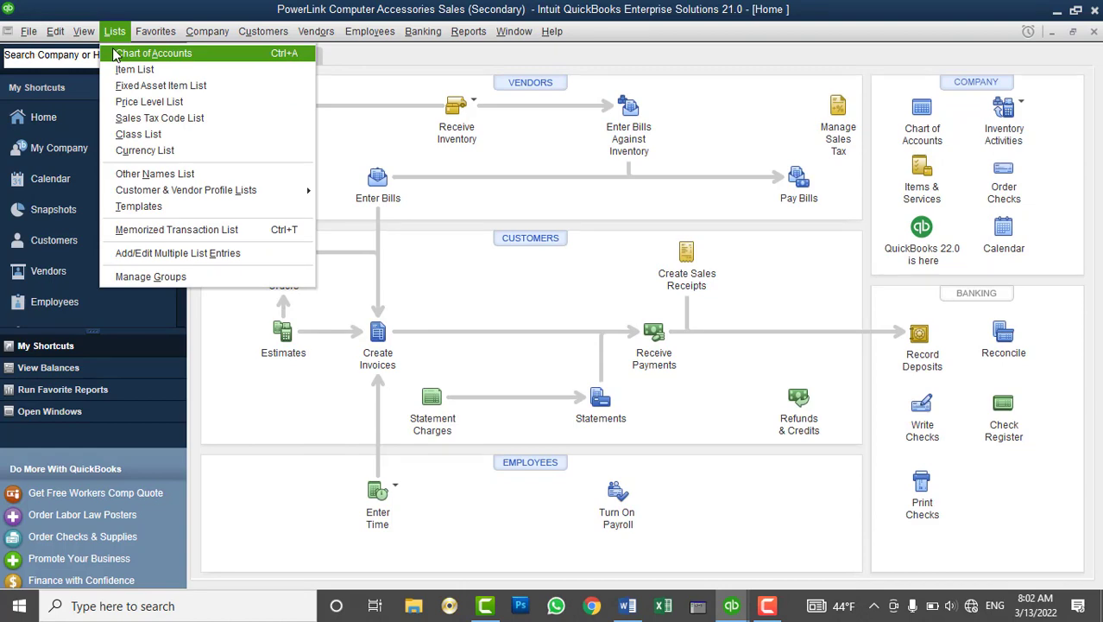
click(115, 55)
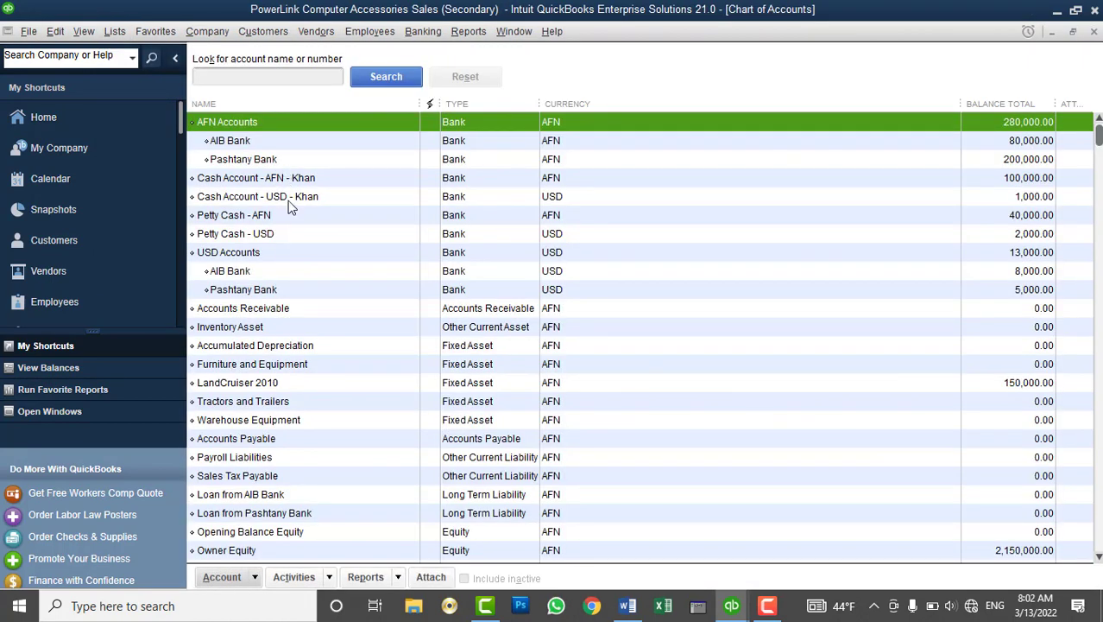
click(216, 180)
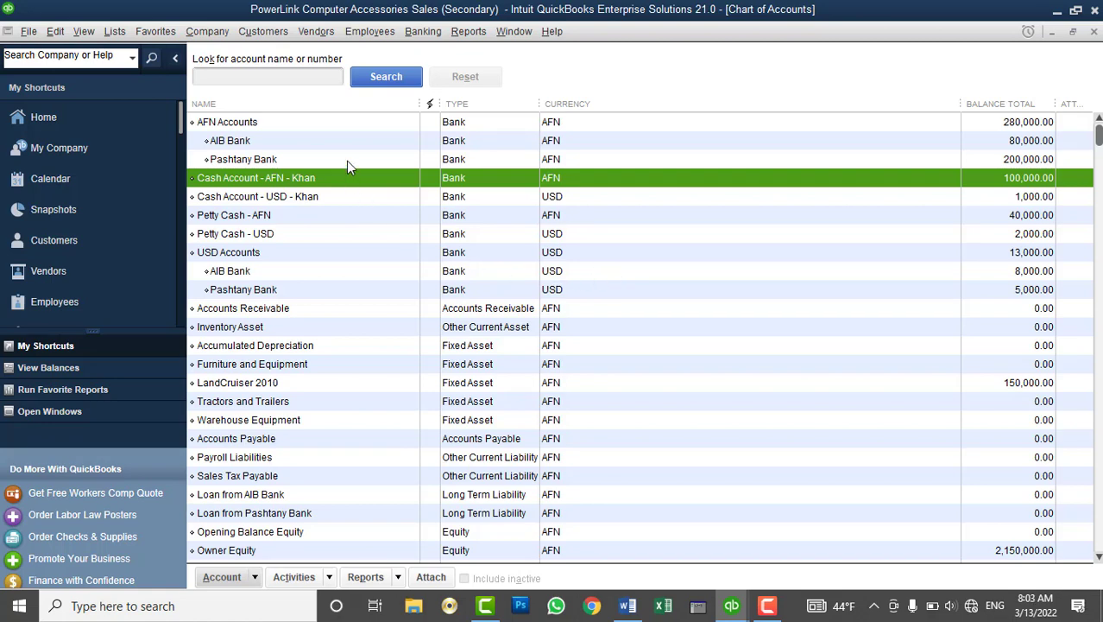
click(86, 234)
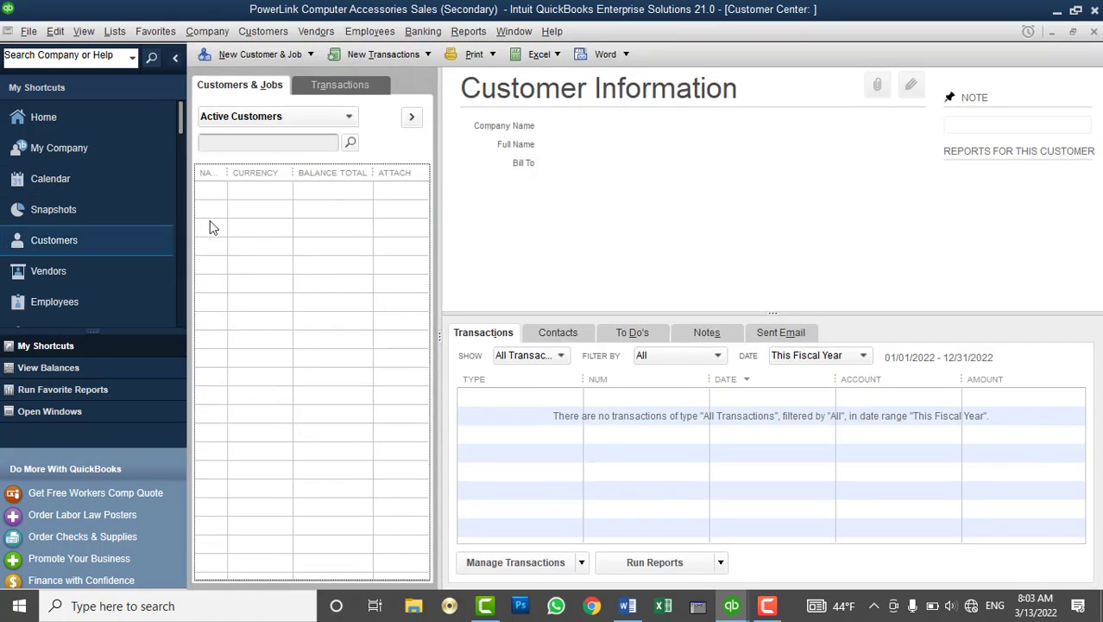
click(76, 273)
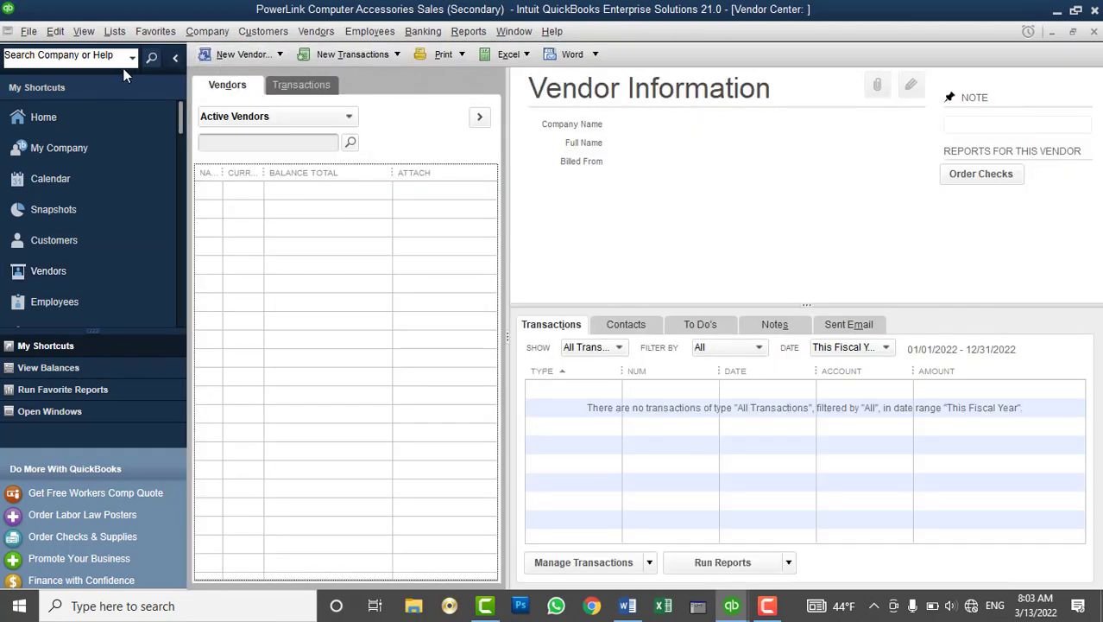
click(28, 31)
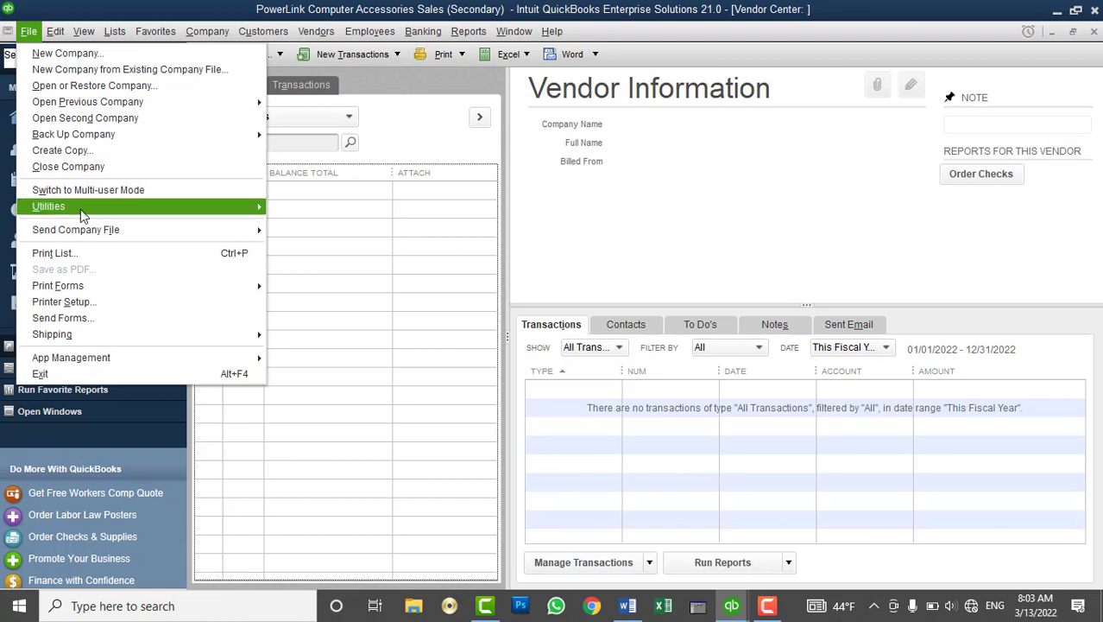
mouse_move(80, 209)
mouse_move(350, 216)
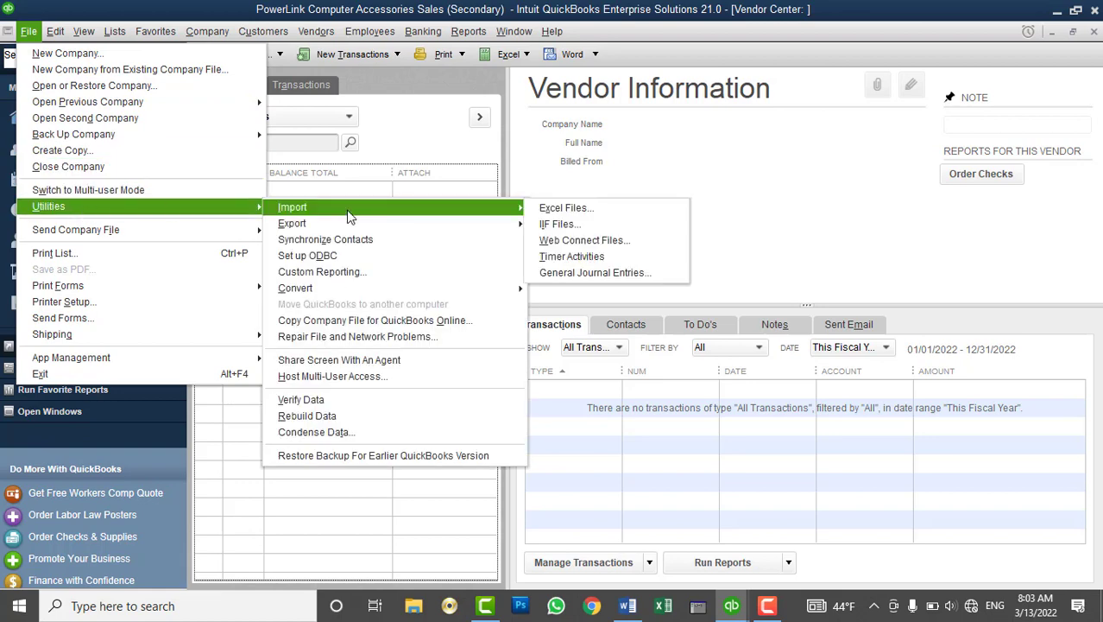
click(565, 227)
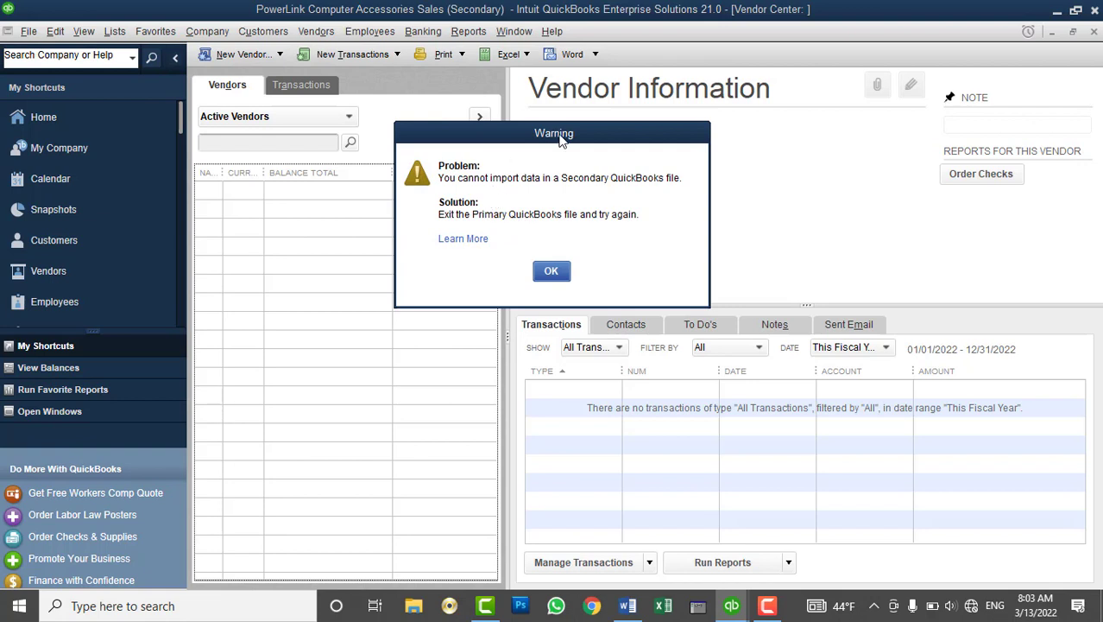
drag(559, 138, 783, 116)
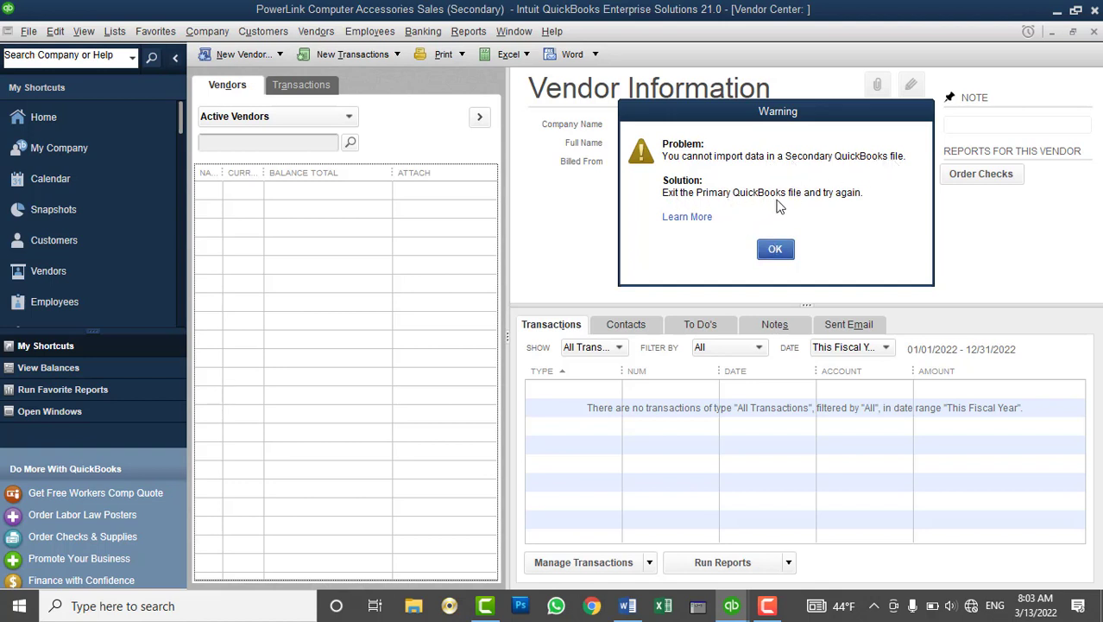
click(775, 248)
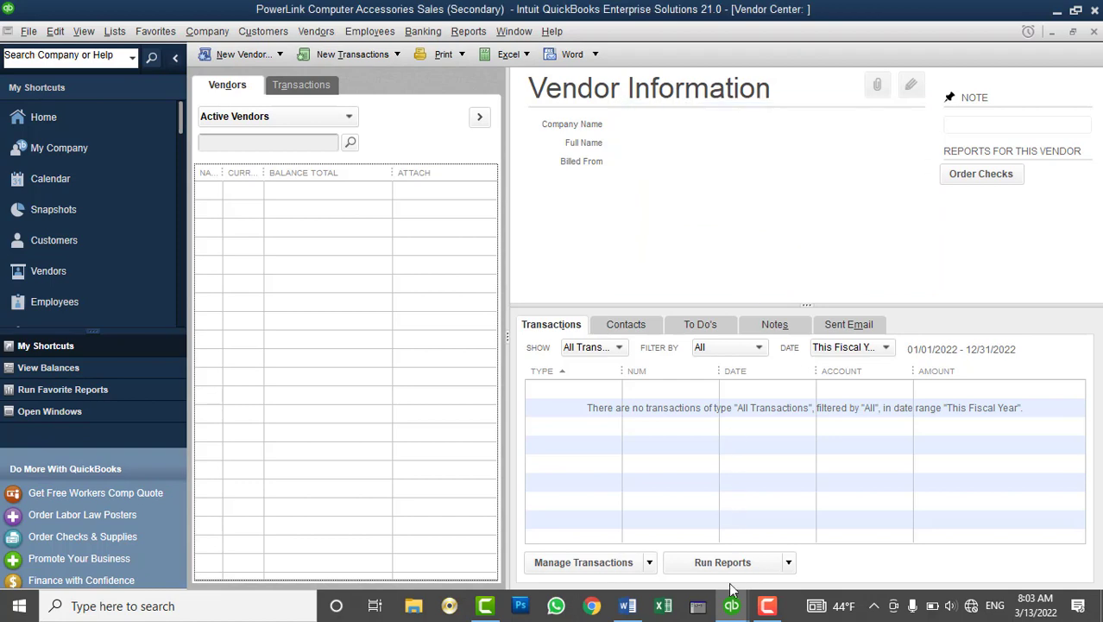
Close the primary Alikozay company window, leaving only PowerLink open
mouse_move(731, 605)
click(644, 531)
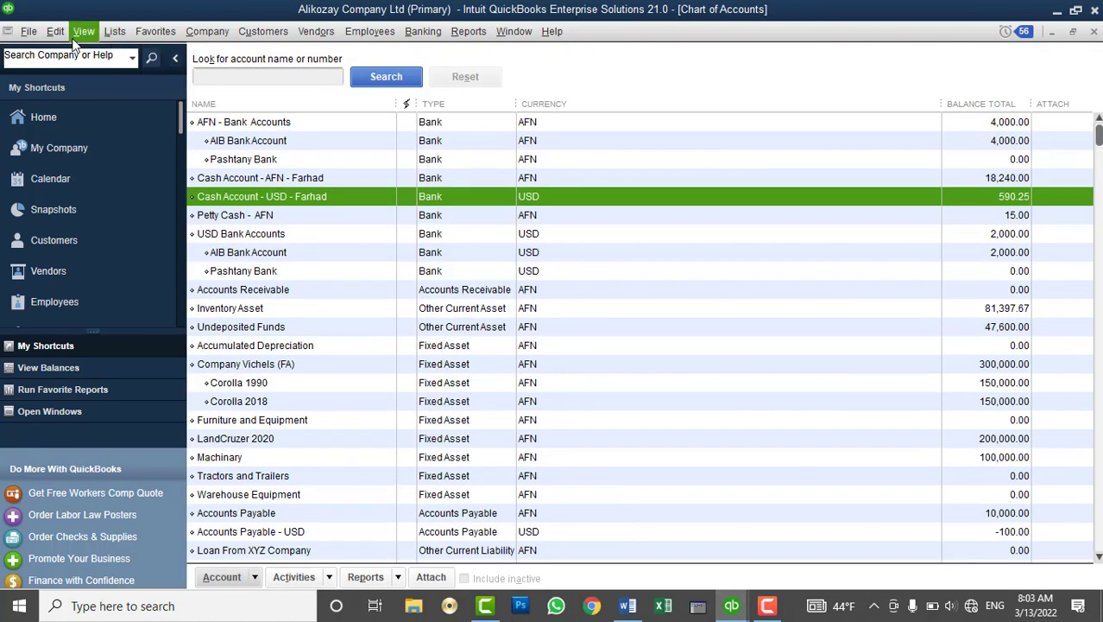
click(1095, 12)
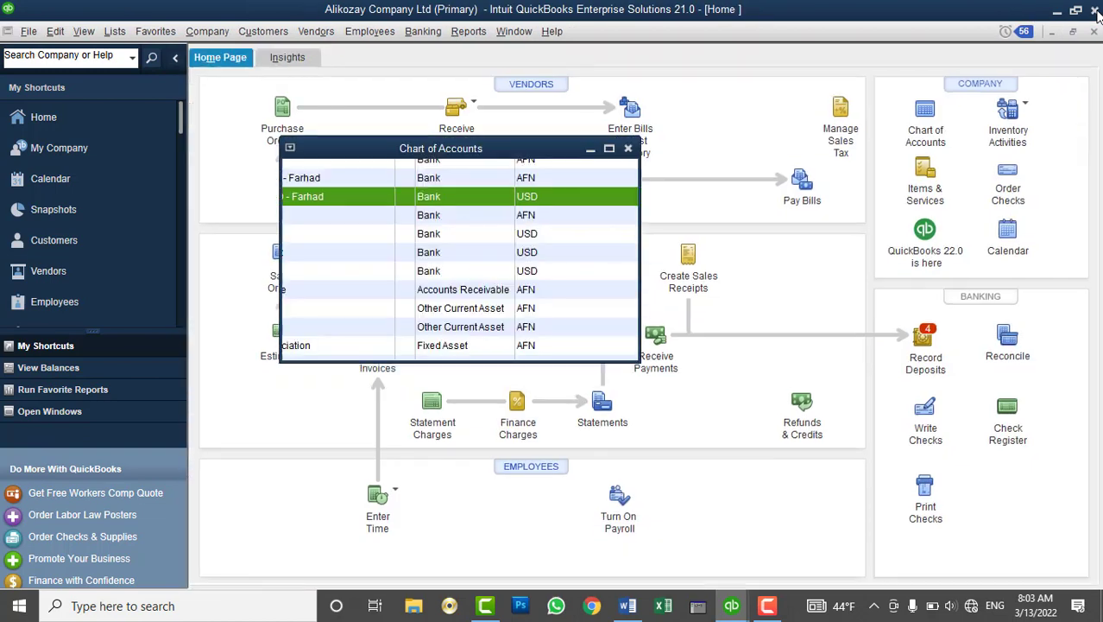
click(1095, 11)
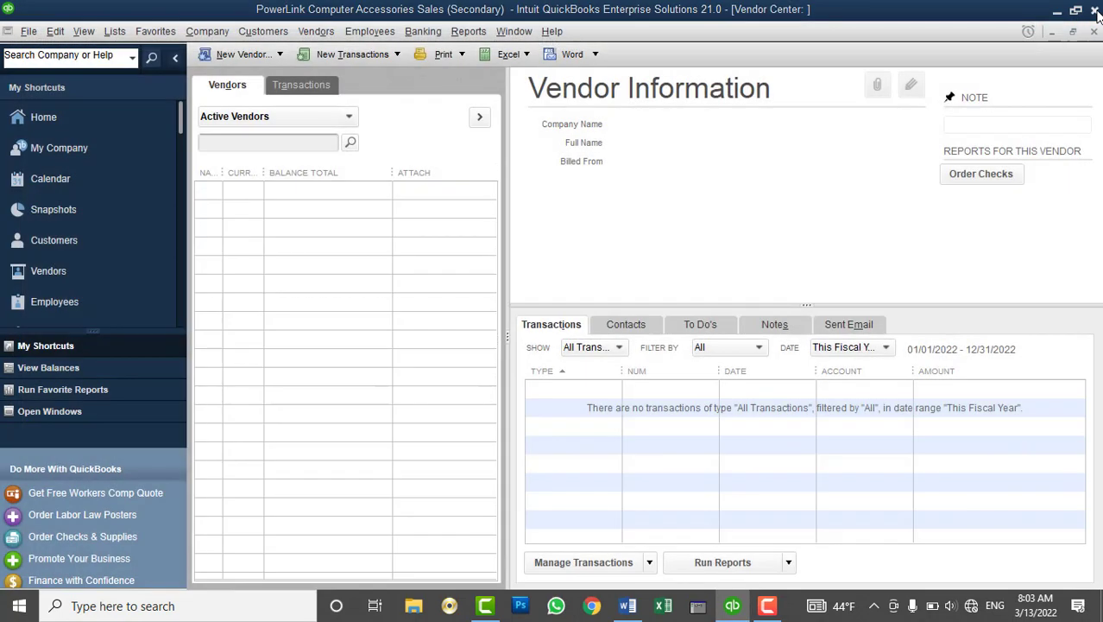
Start an IIF import from File > Utilities > Import > IIF Files
click(29, 32)
mouse_move(84, 212)
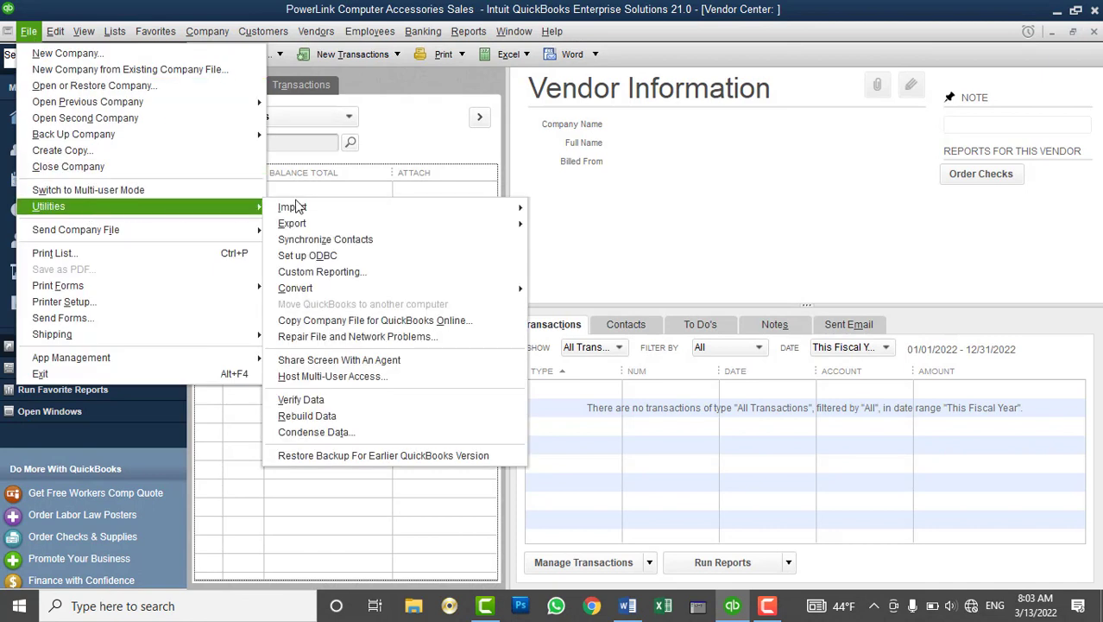
mouse_move(361, 224)
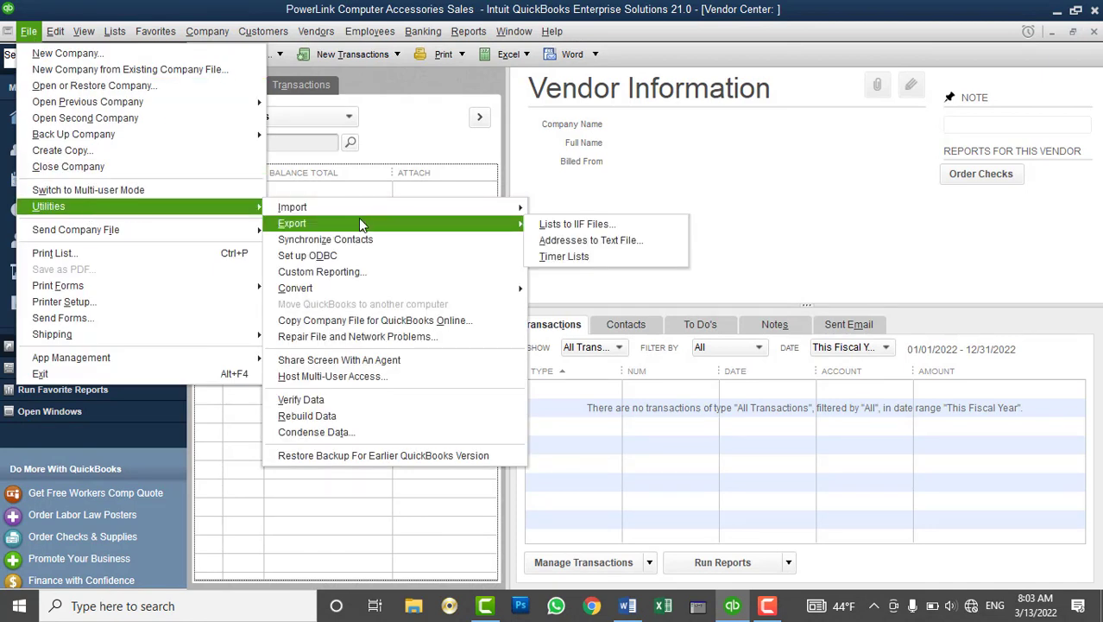
mouse_move(385, 210)
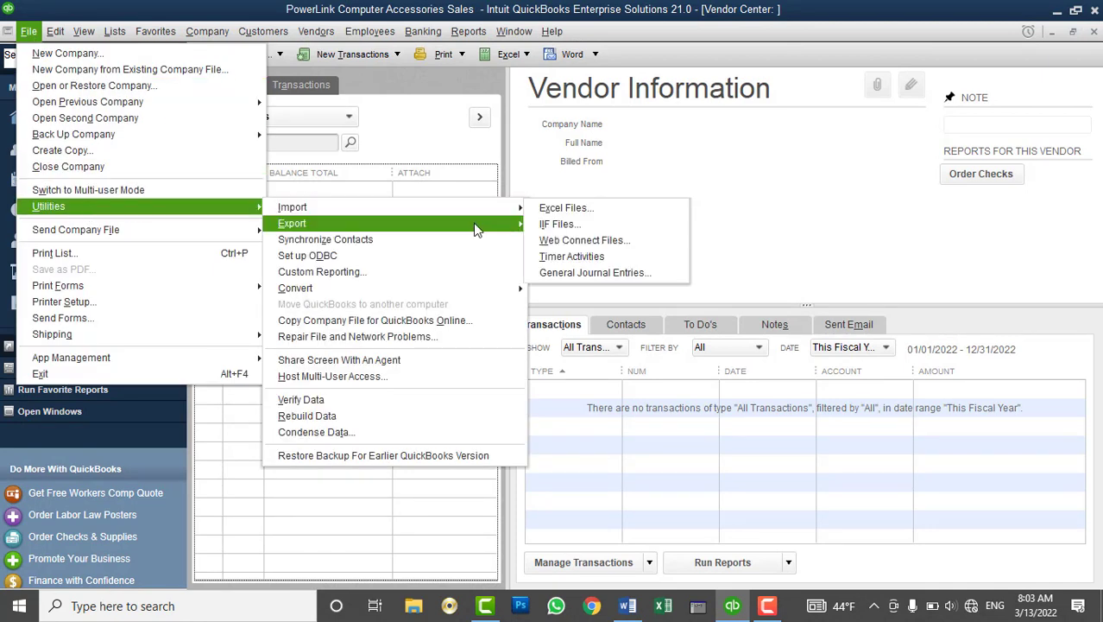
click(570, 224)
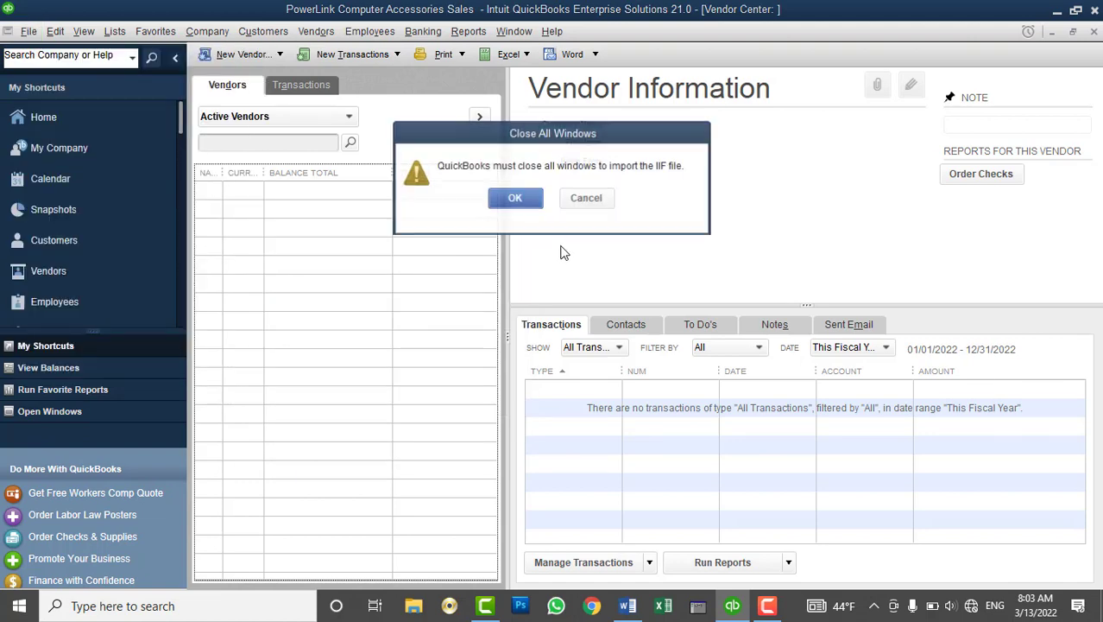
Import 'OK List for QB Company File' from the Desktop into PowerLink
click(516, 198)
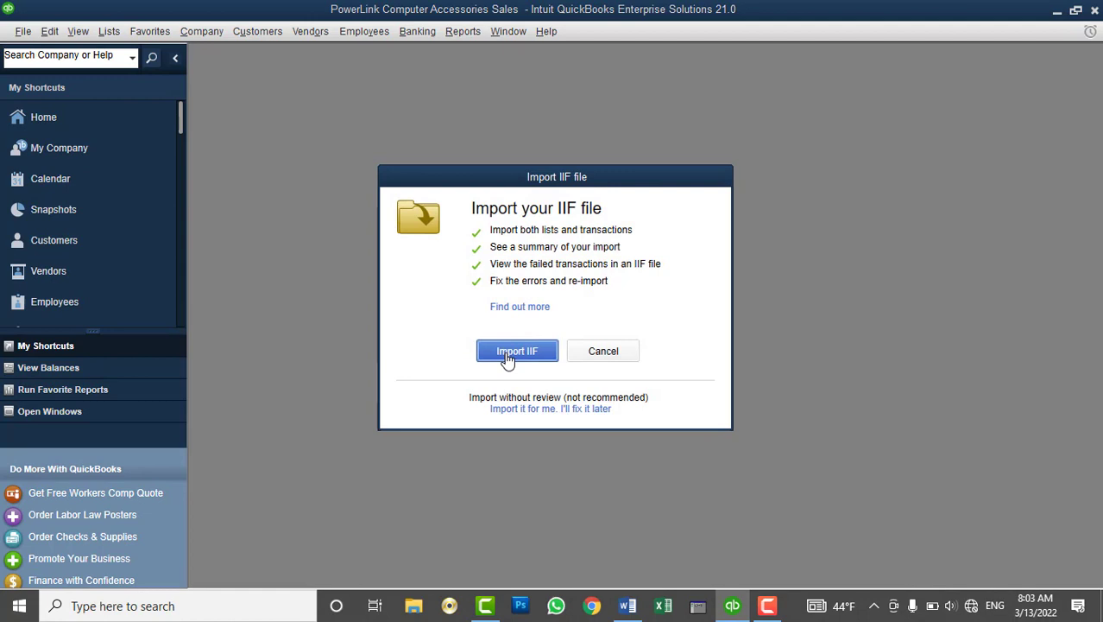
click(507, 356)
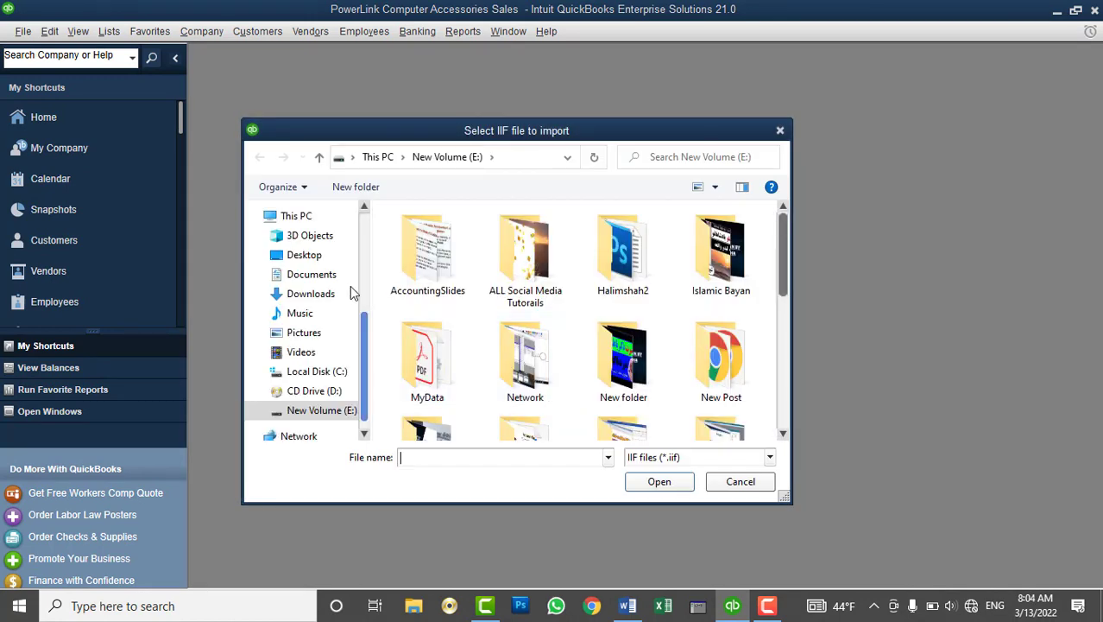
click(316, 257)
click(449, 251)
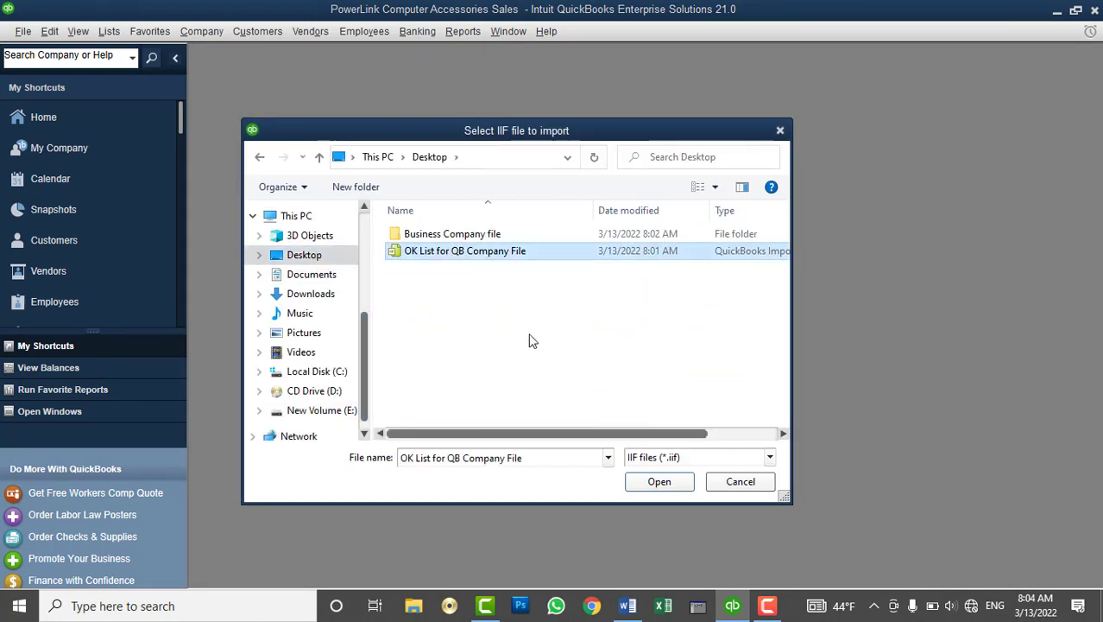
click(648, 481)
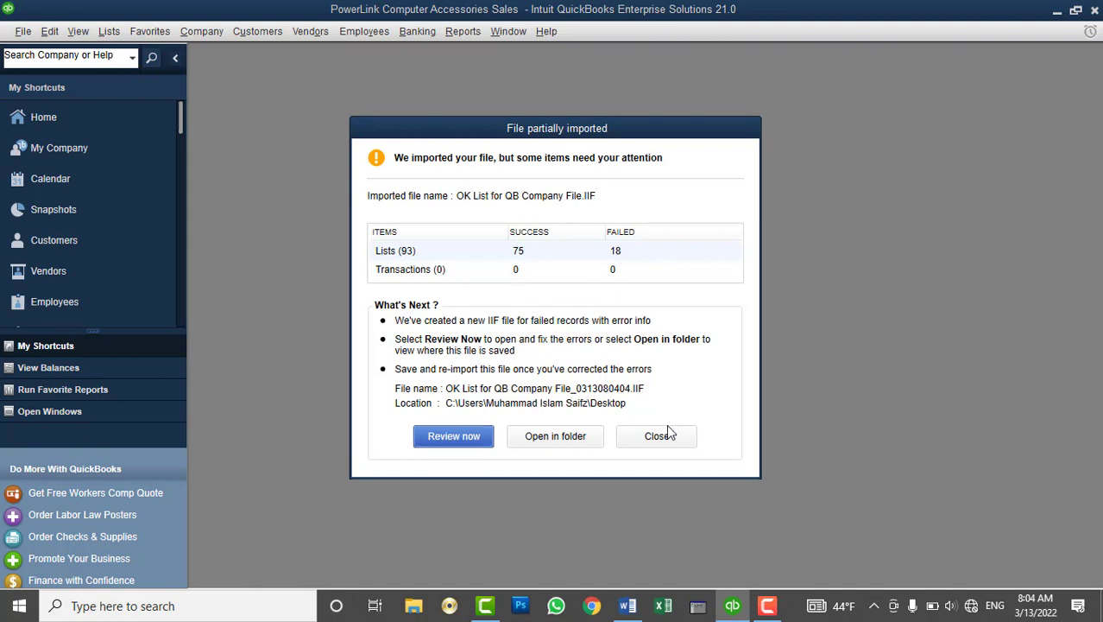
Review the import results, 75 of 93 records added, and close the summary
click(465, 445)
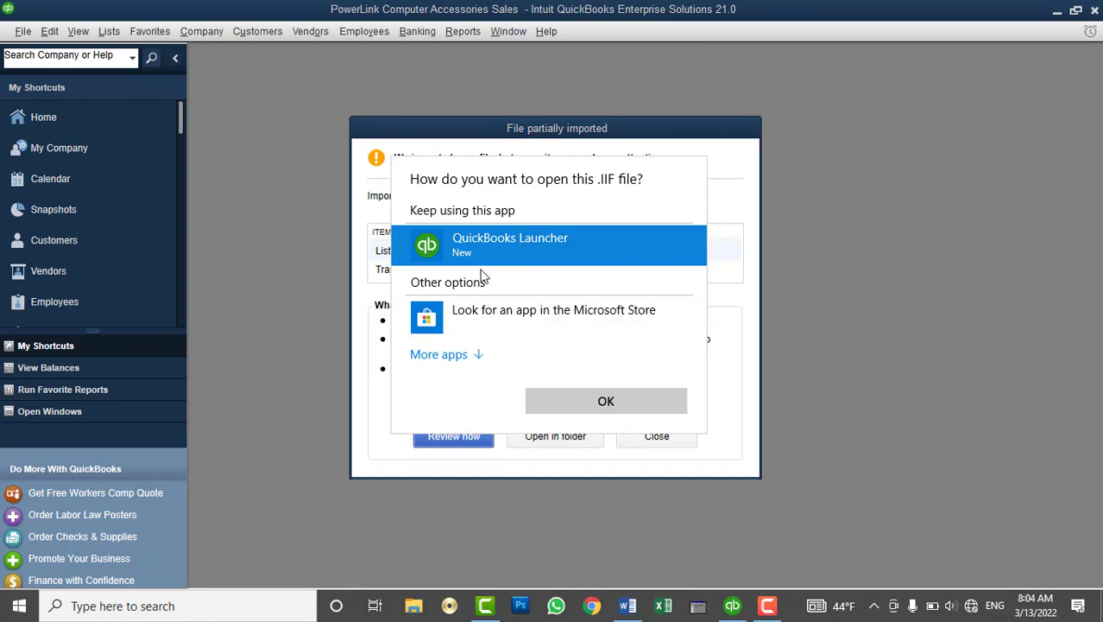
click(889, 387)
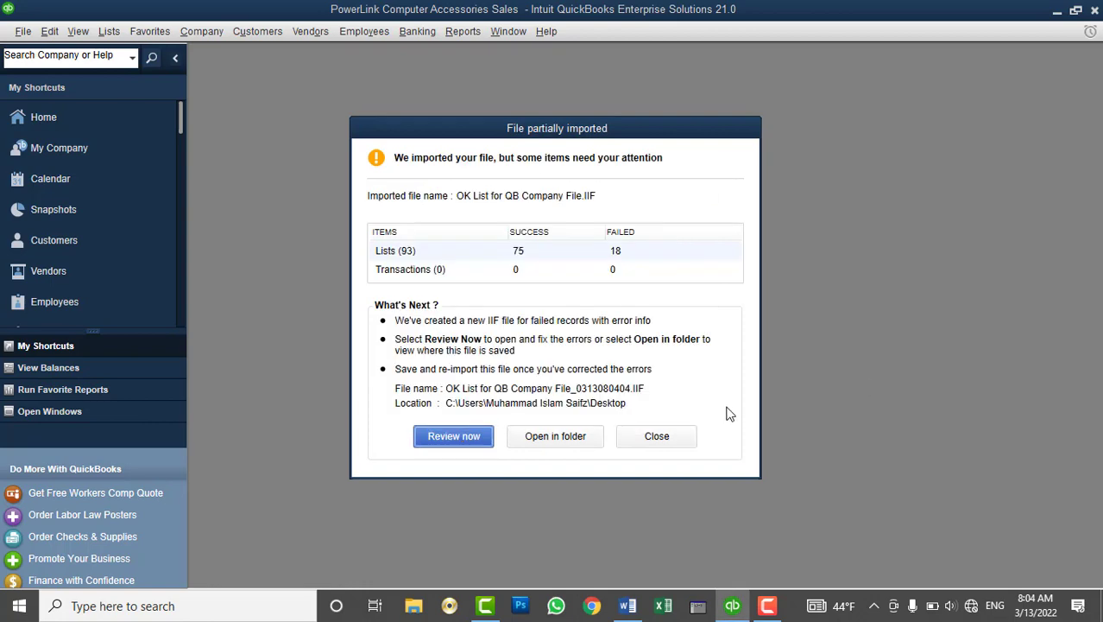
click(654, 438)
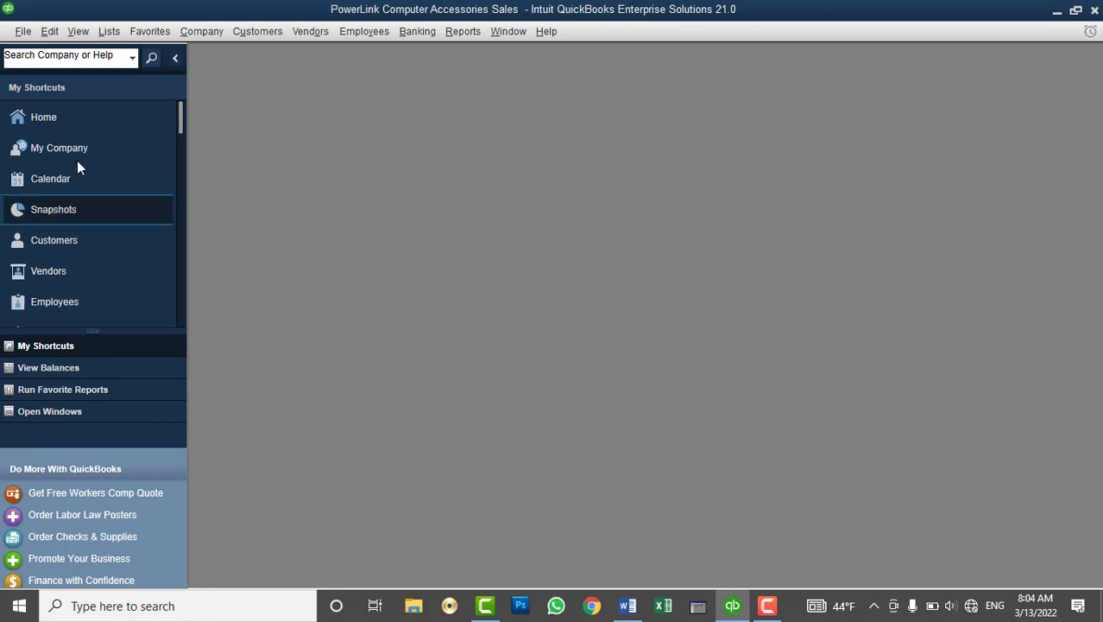
Check both imported customers show 0.00 balances with the Name column widened
click(66, 245)
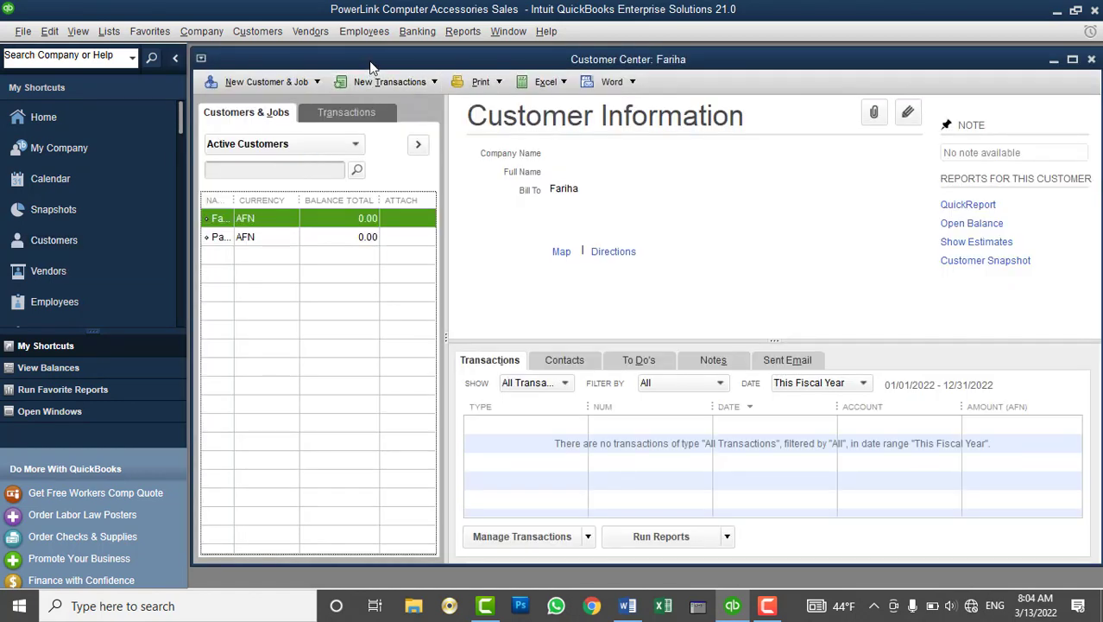
double_click(372, 60)
drag(227, 172, 338, 173)
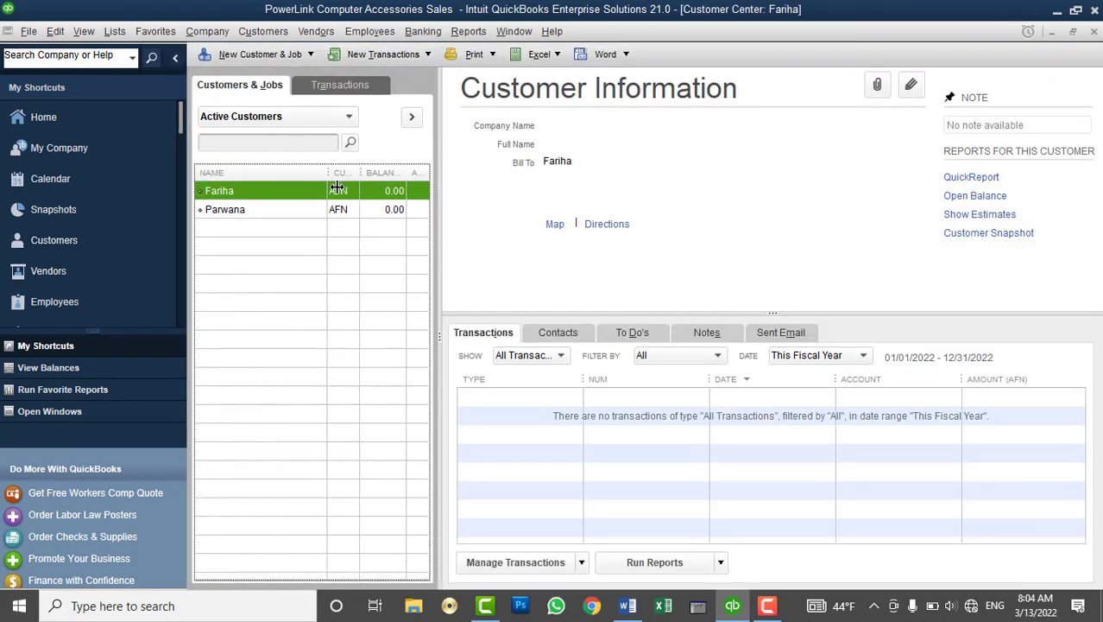
click(239, 215)
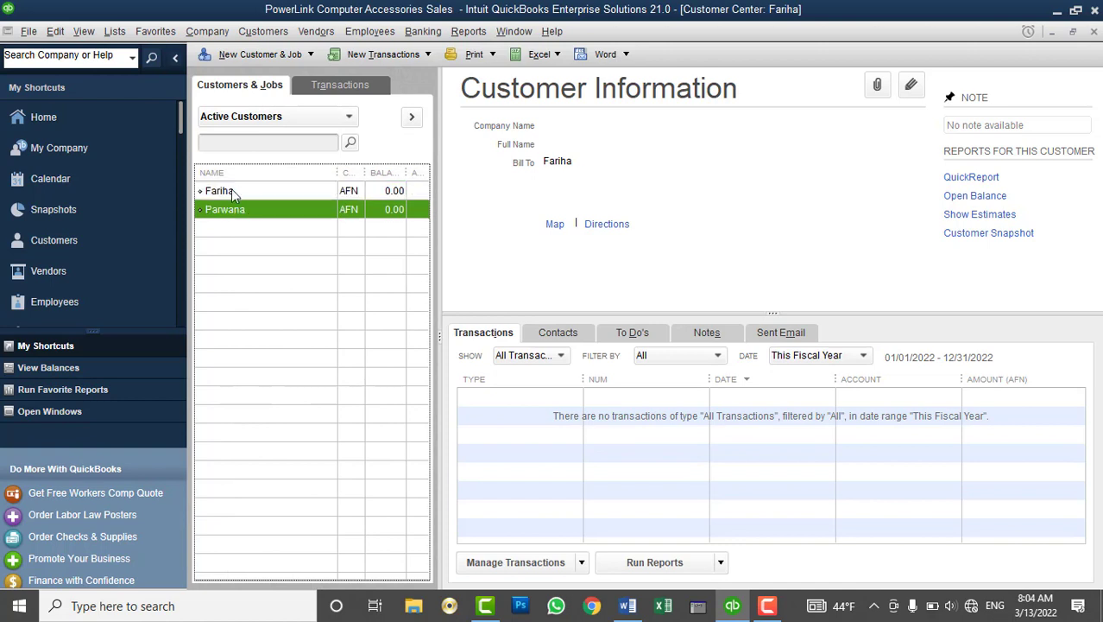
click(231, 189)
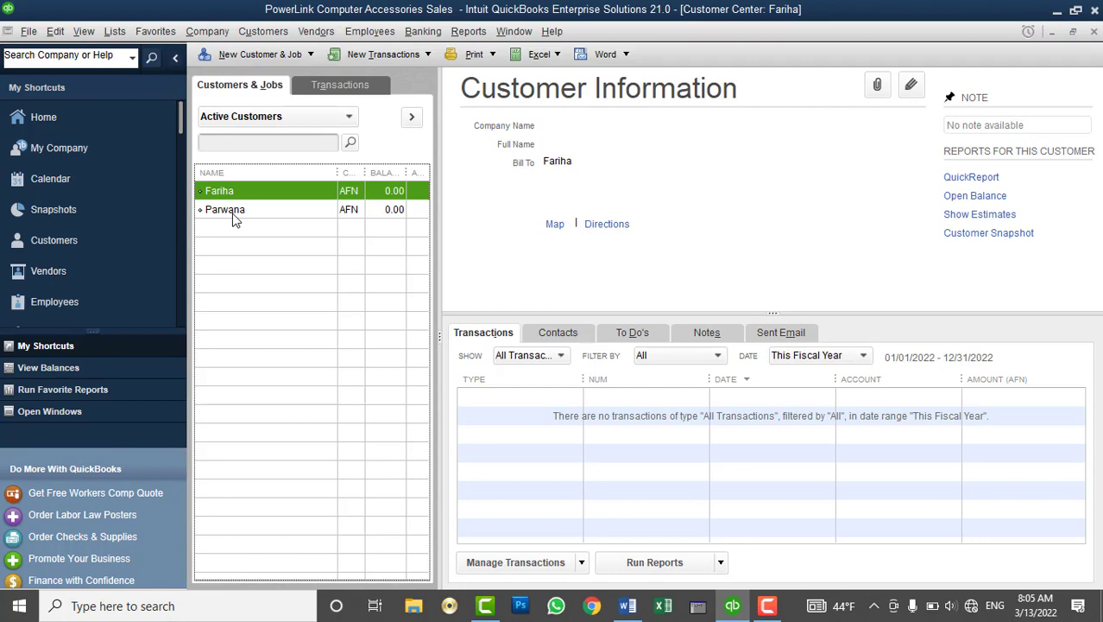
click(232, 216)
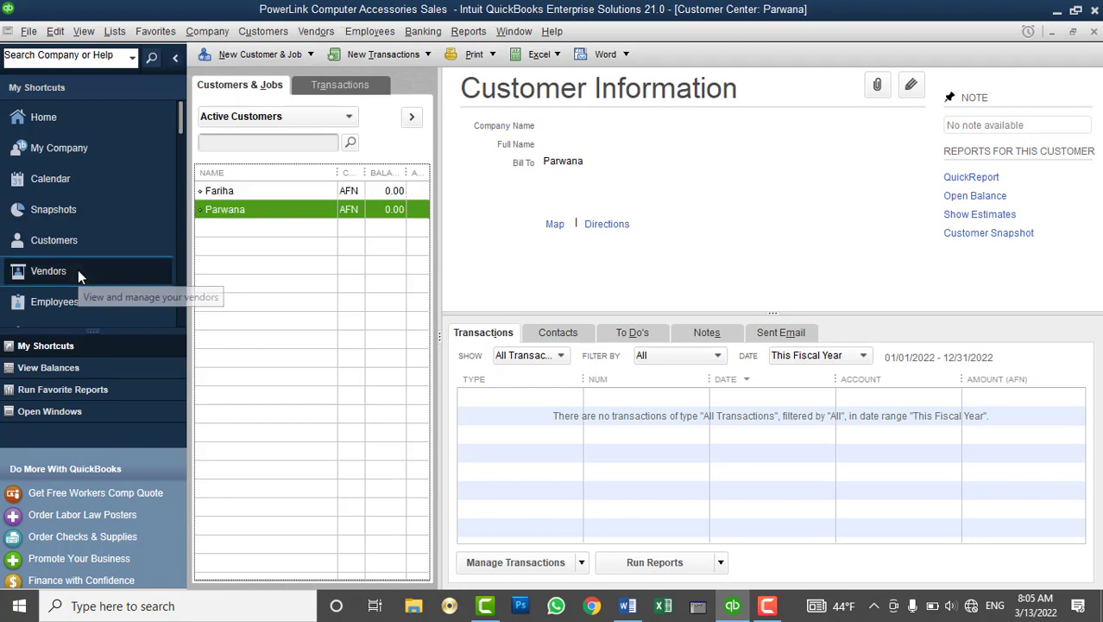
Widen the Vendor Center's Name column and check each imported vendor, including Gov Sales Tax Dept - MOF
click(78, 273)
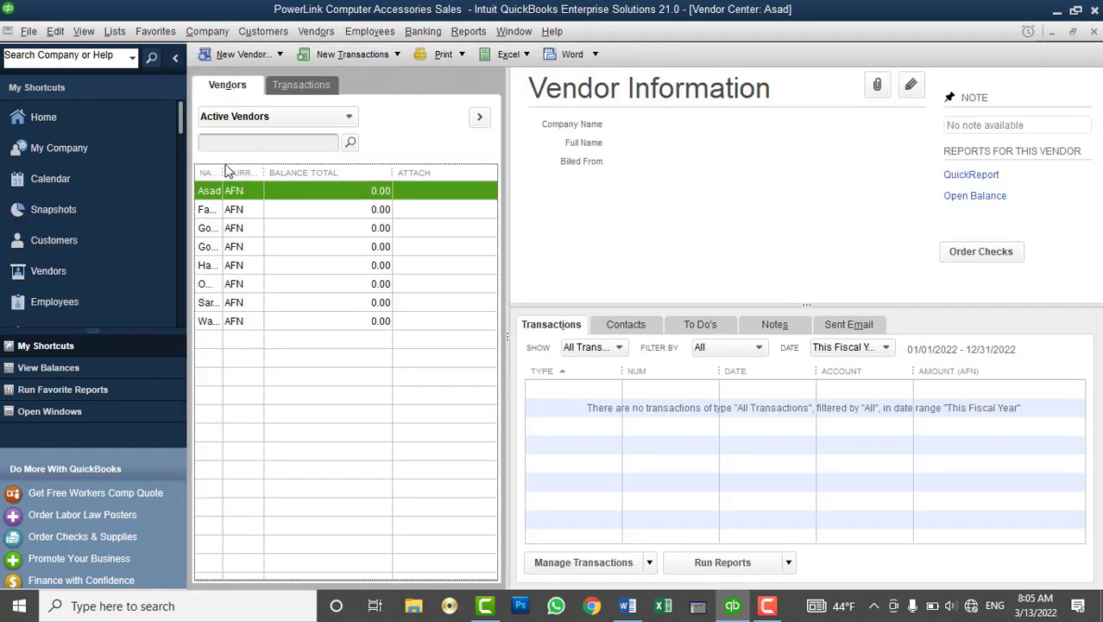
drag(239, 176, 335, 182)
click(243, 211)
click(229, 248)
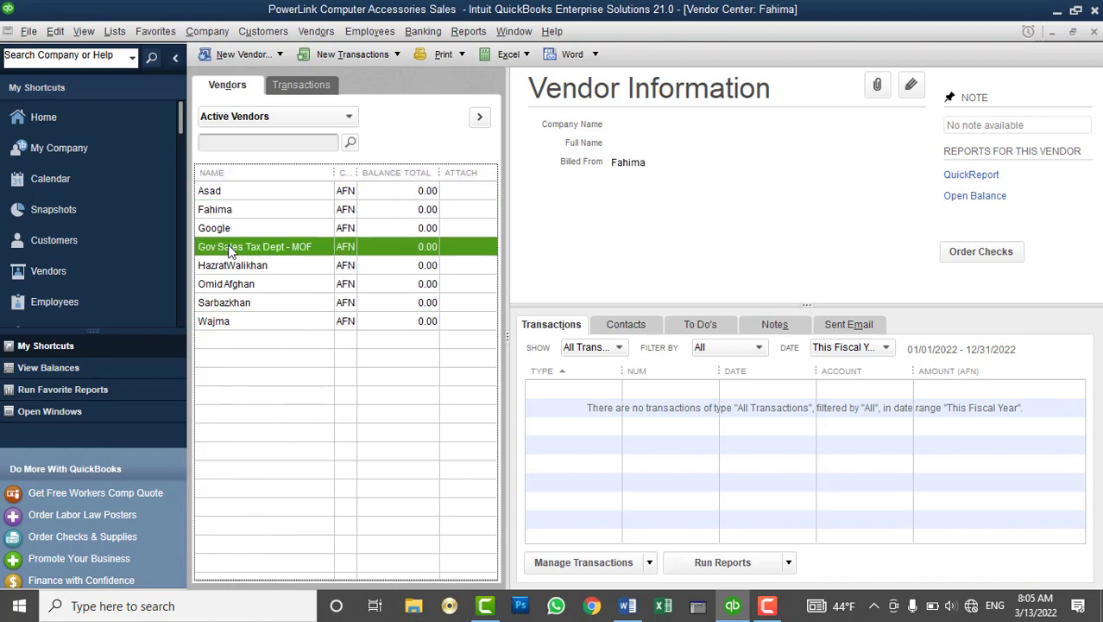
click(229, 305)
click(229, 321)
click(115, 31)
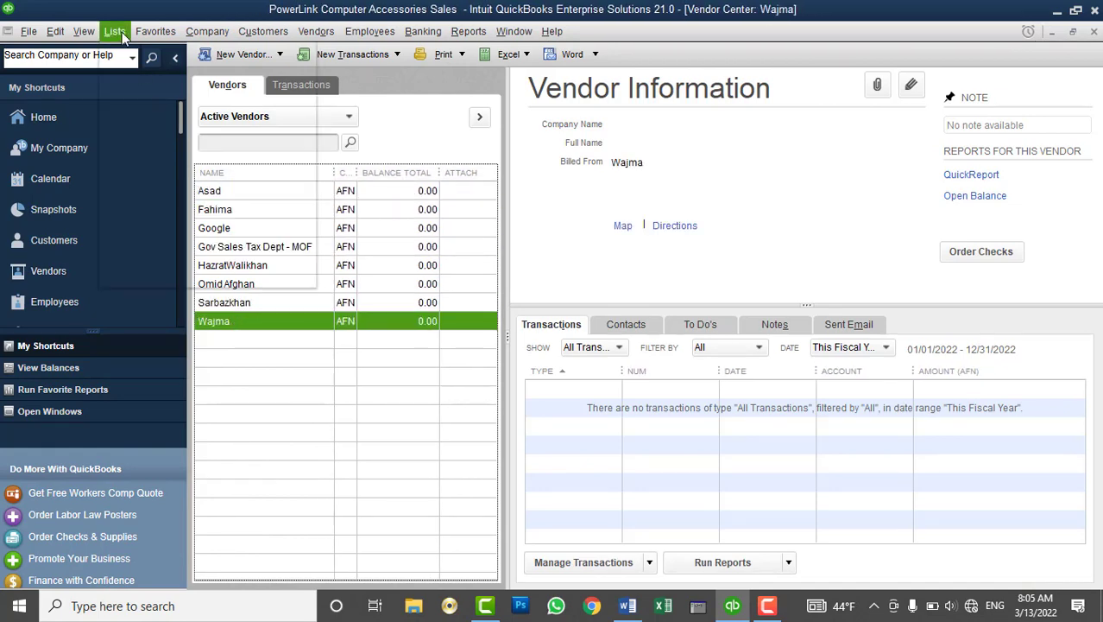
Open the Chart of Accounts and inspect the cash, petty cash and bank account balances
click(138, 54)
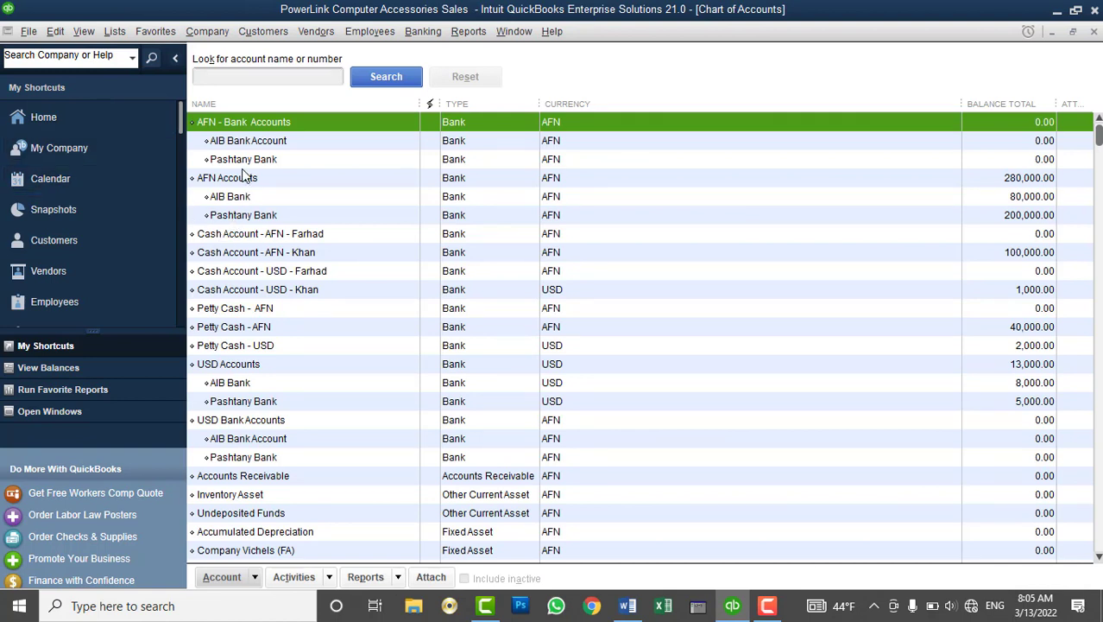
click(269, 244)
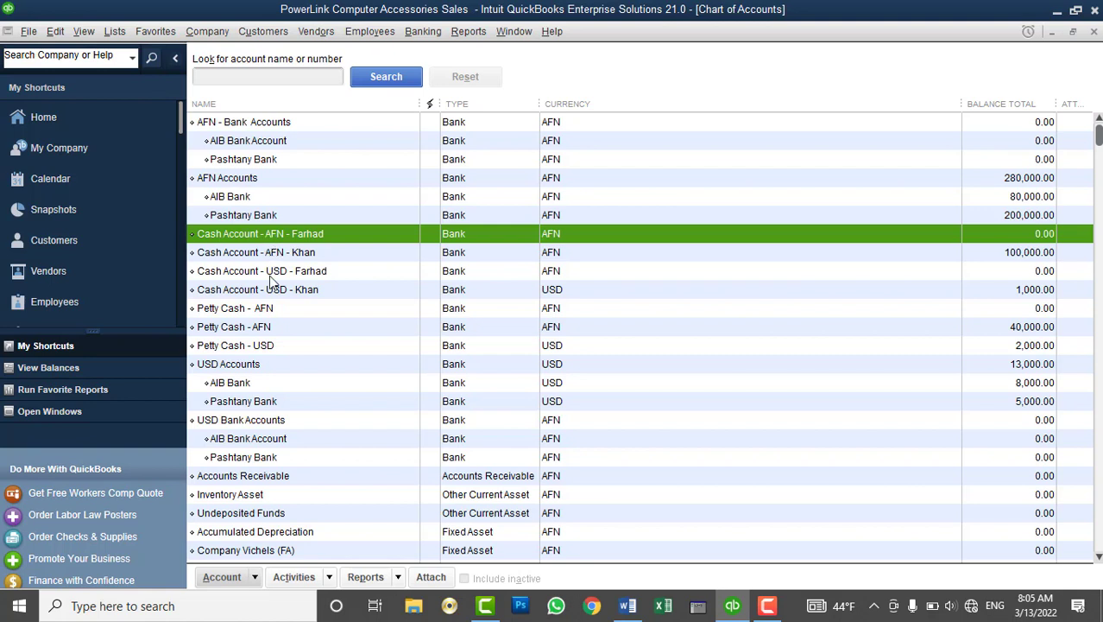
click(272, 273)
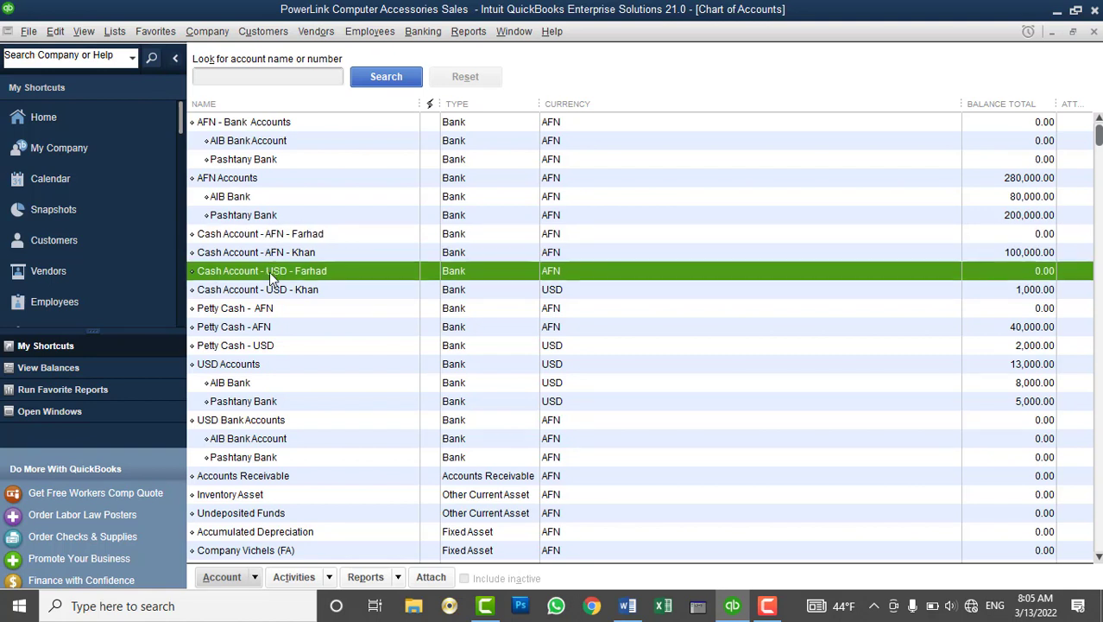
click(237, 313)
click(238, 330)
click(228, 348)
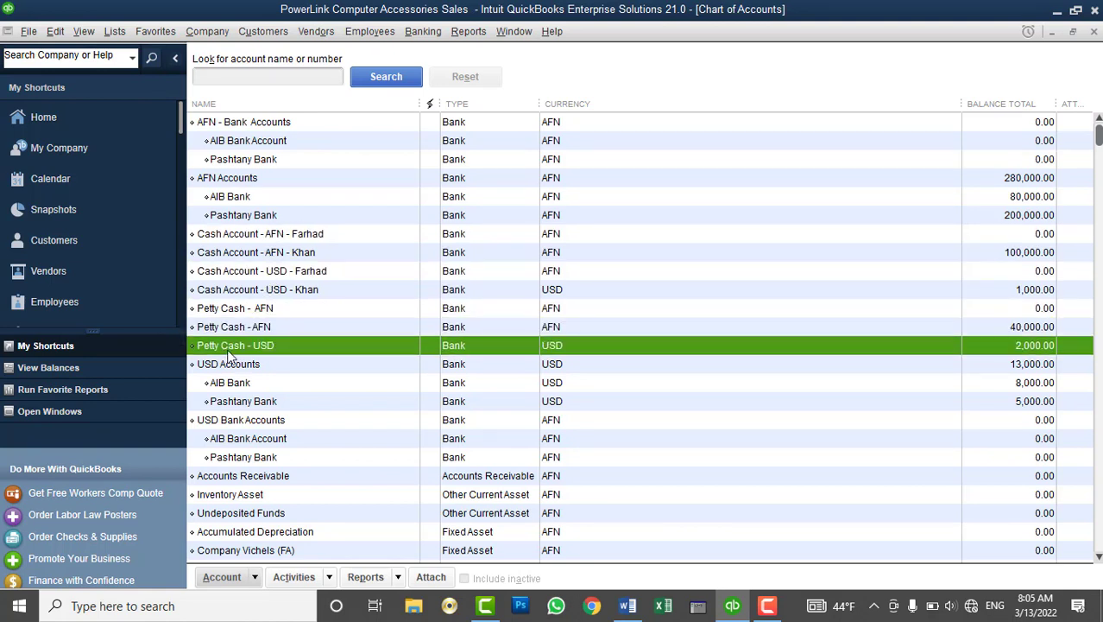
click(266, 143)
click(257, 163)
click(270, 140)
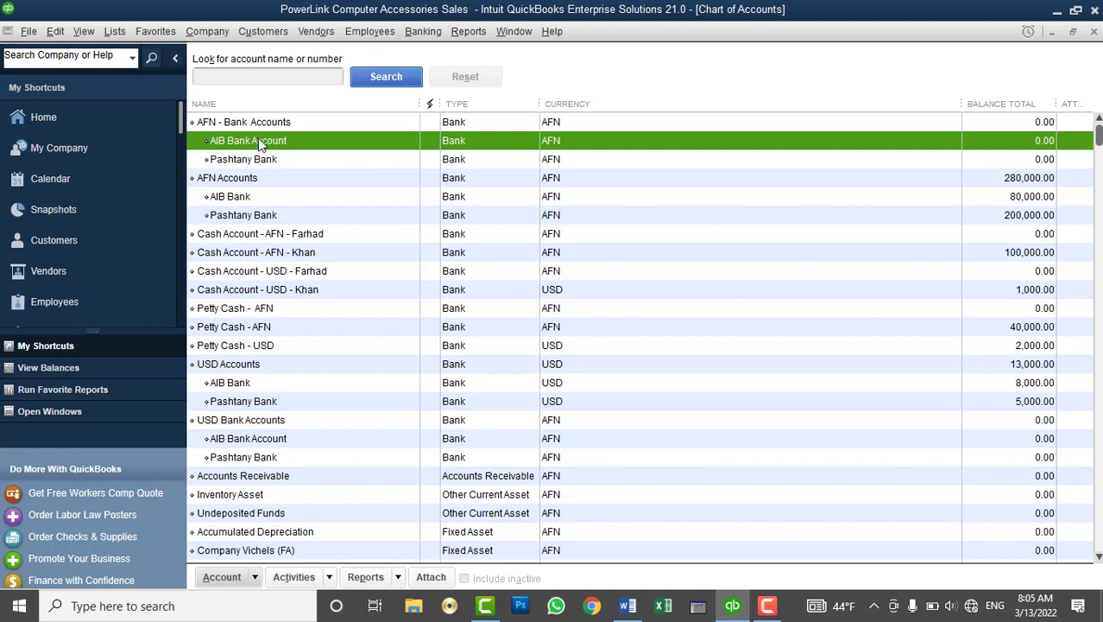
Widen the vendor list's name column, then close the PowerLink company file
click(76, 276)
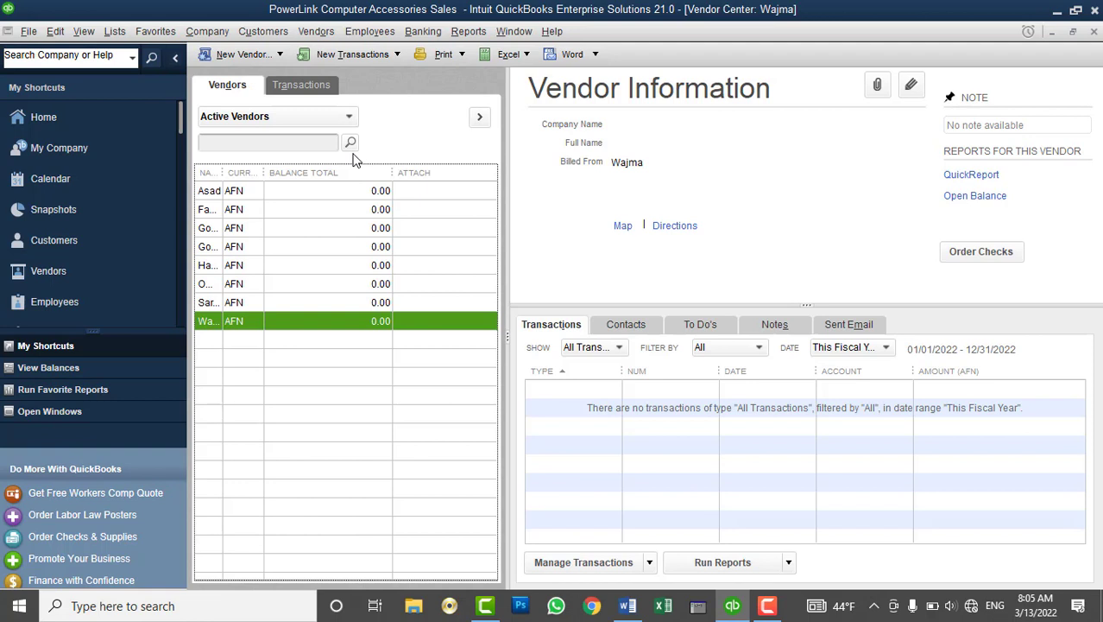
drag(221, 172, 328, 197)
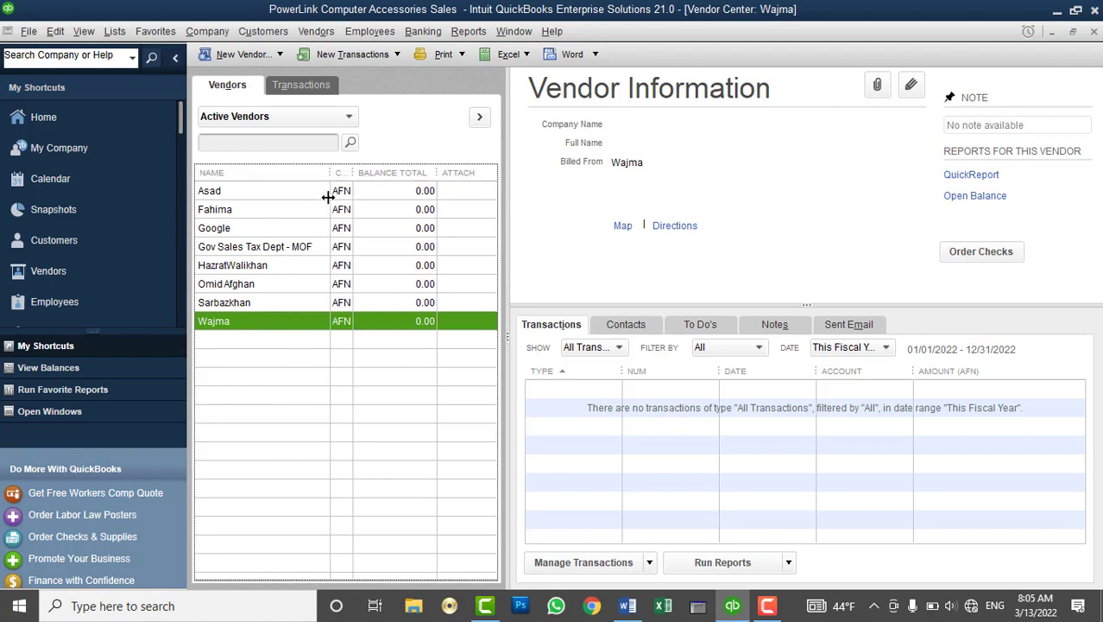
click(28, 31)
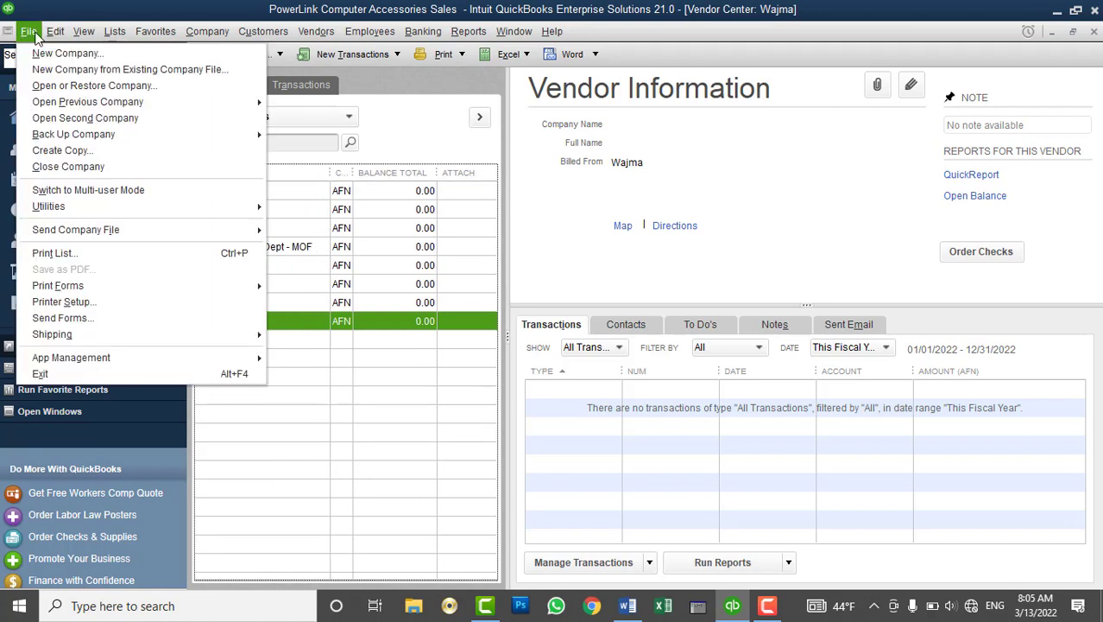
click(66, 168)
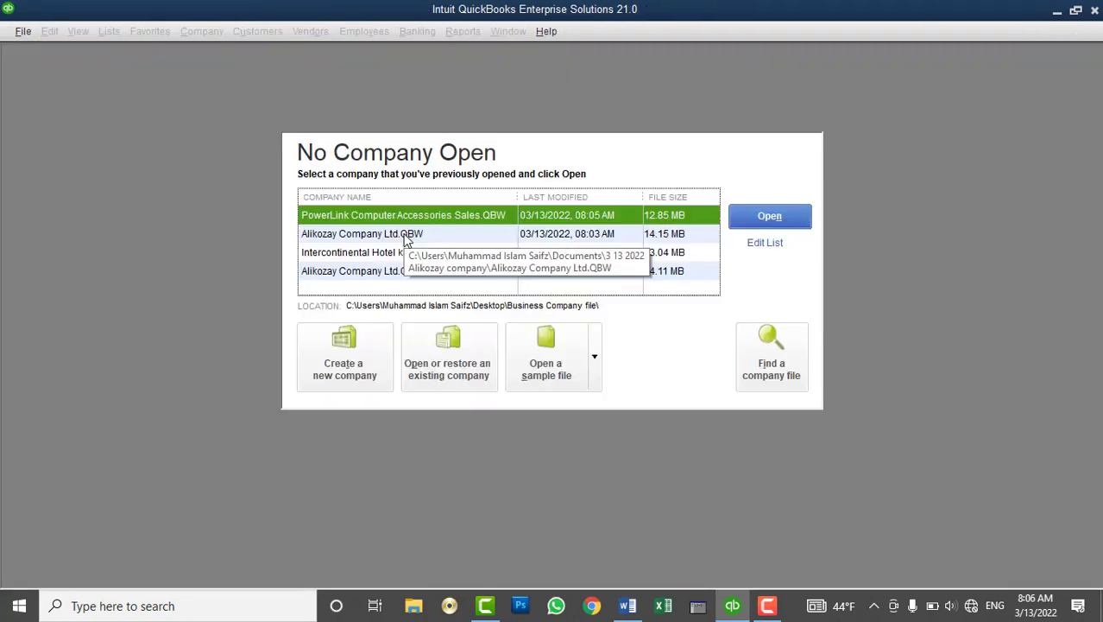
click(369, 378)
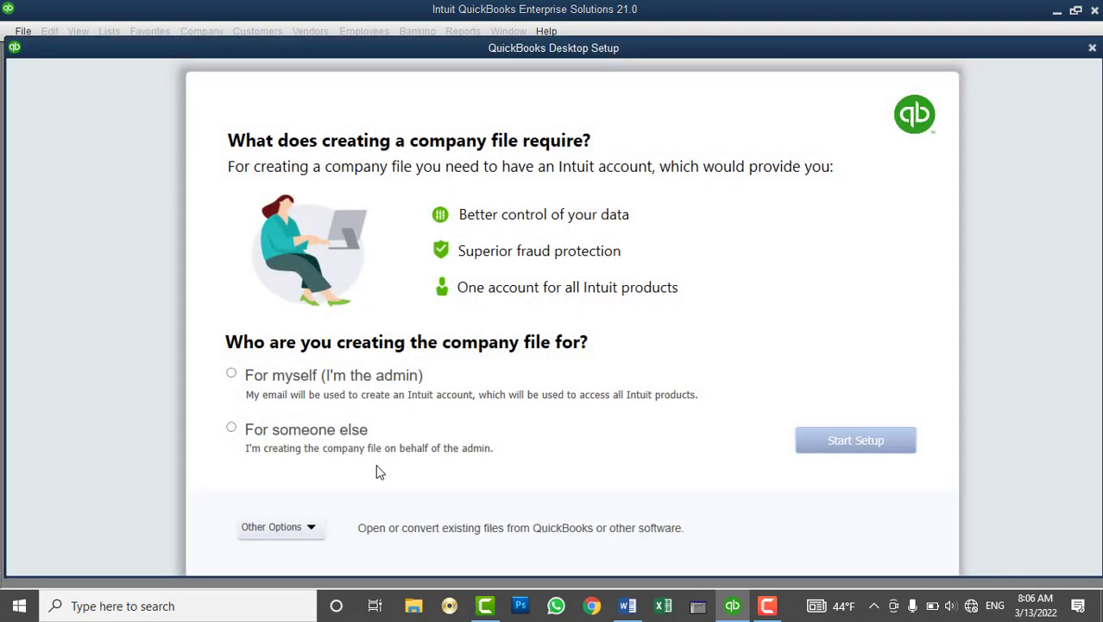
Start a new company named ABCD in the Wholesale Distribution and Sales industry
click(299, 432)
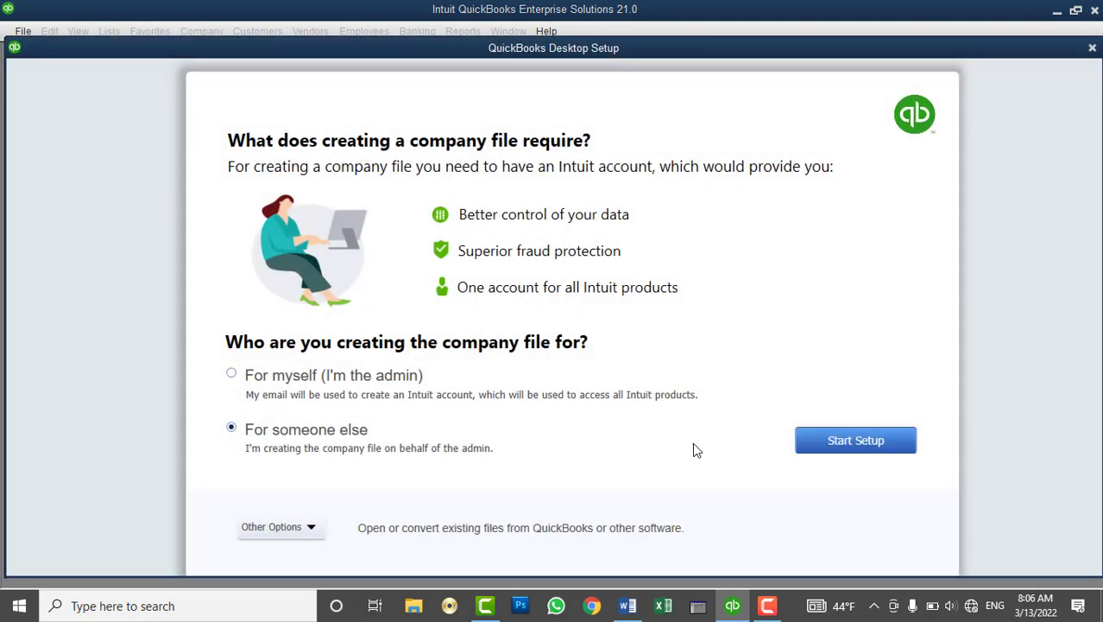
click(850, 443)
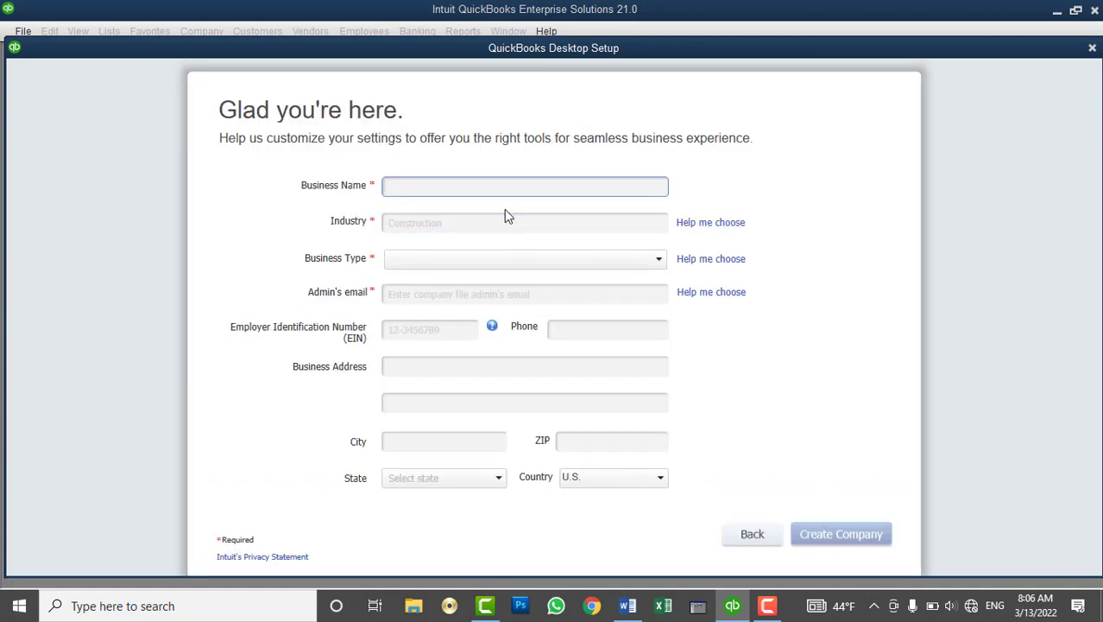
text(ABCD)
key(Tab)
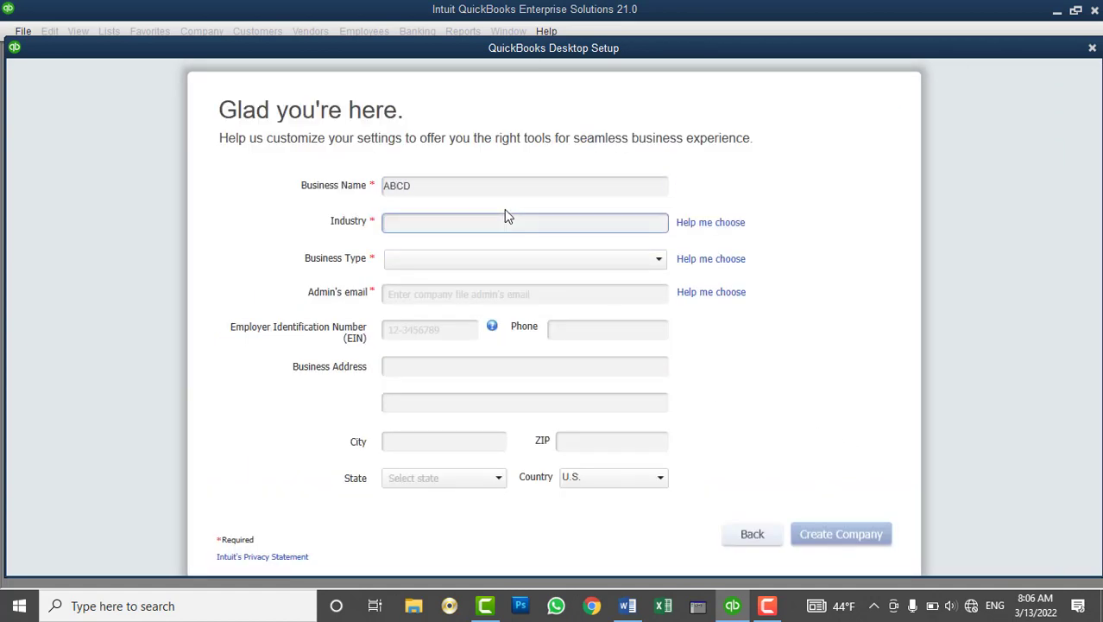
text(w)
key(Tab)
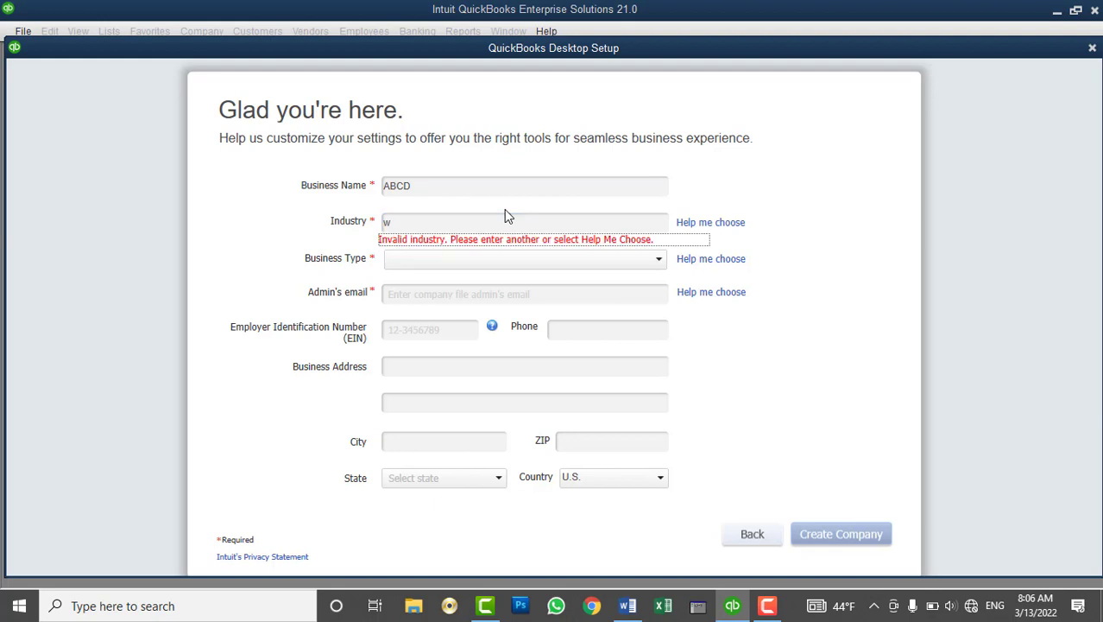
double_click(504, 221)
text(W)
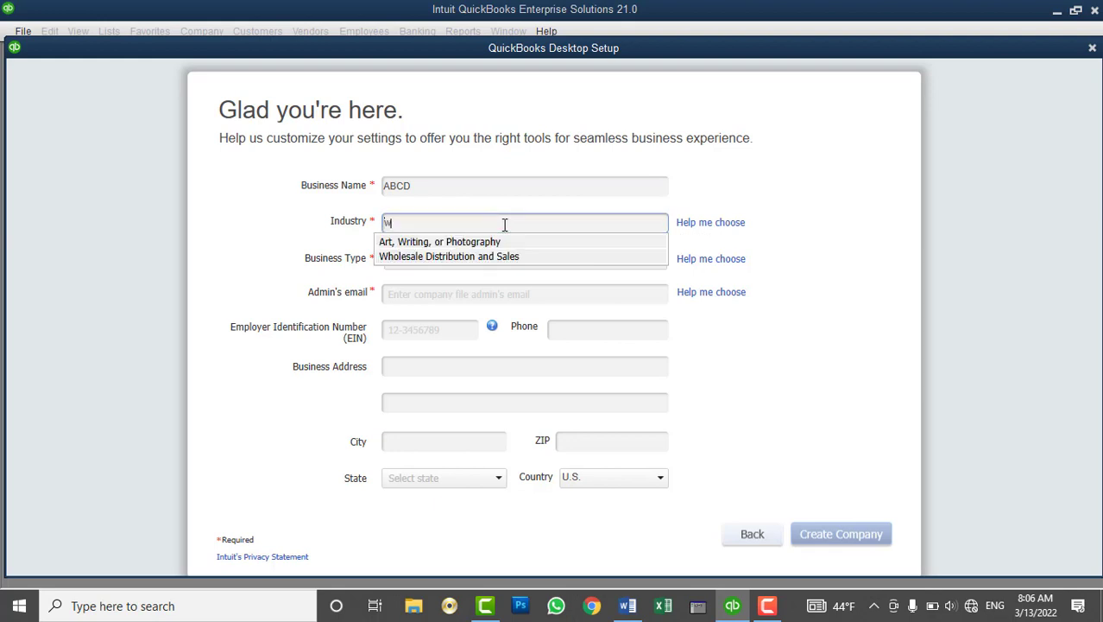
click(473, 259)
Set the business type to Sole Proprietorship, enter the admin's e-mail, and create the company
click(456, 260)
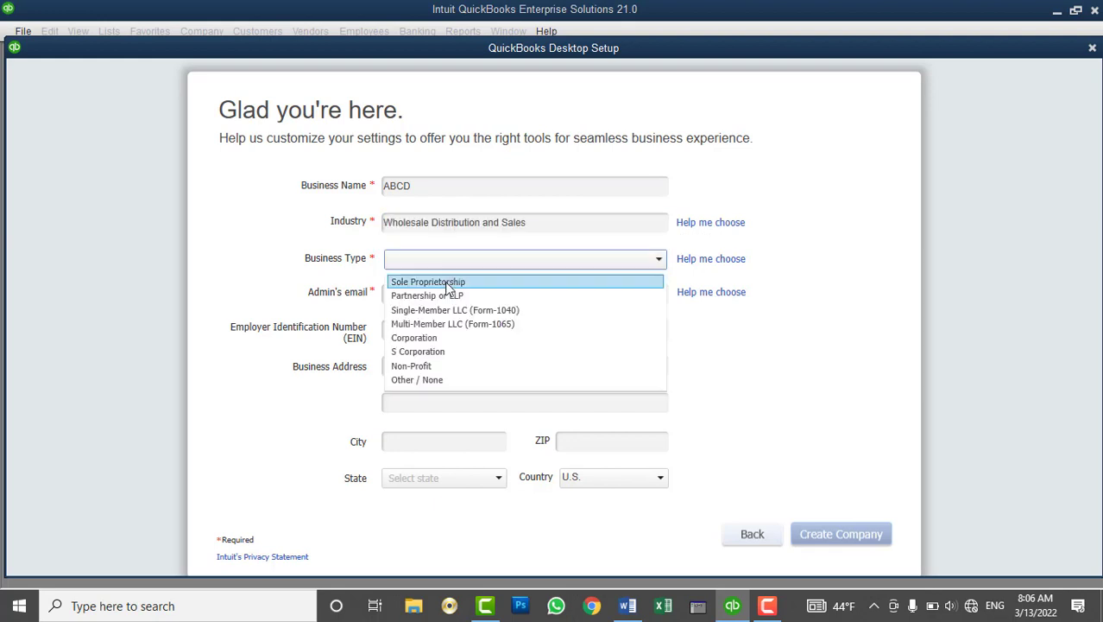
click(444, 279)
click(439, 297)
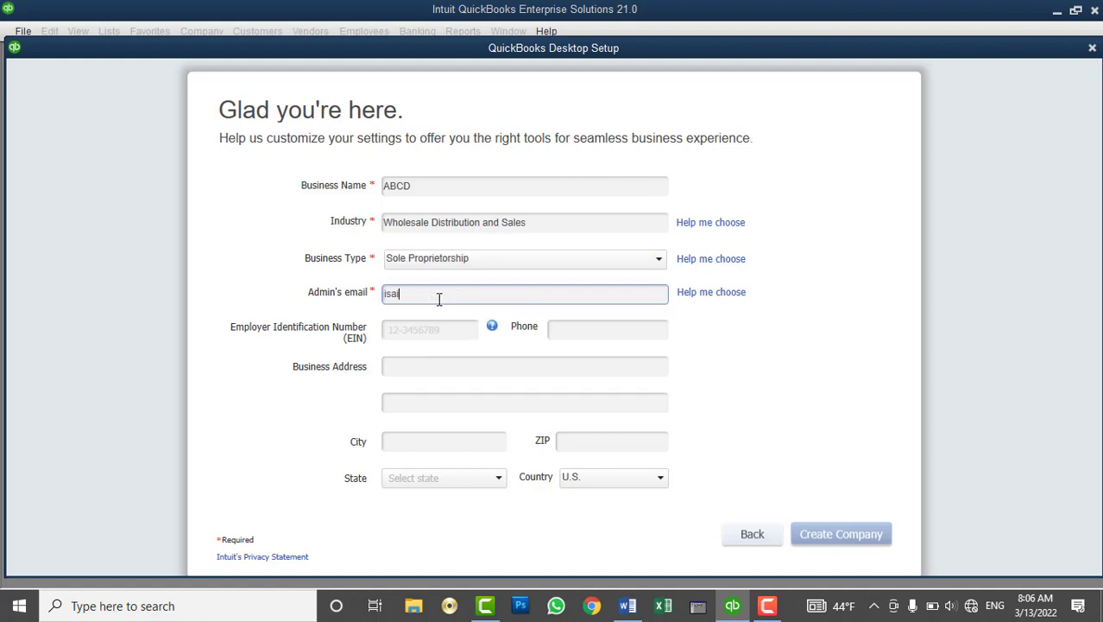
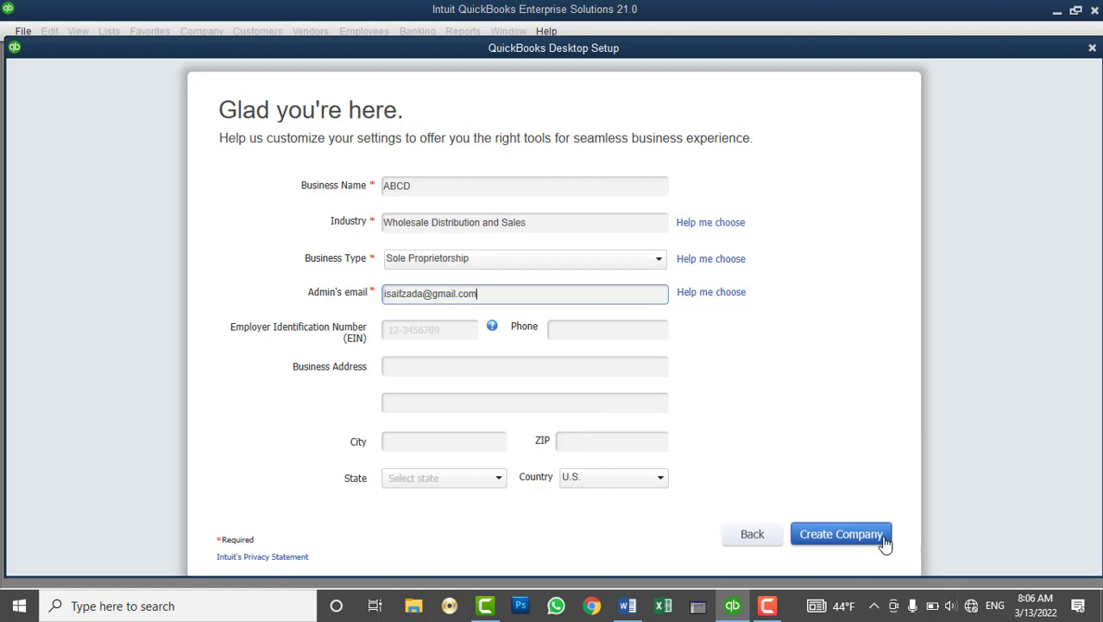
click(820, 532)
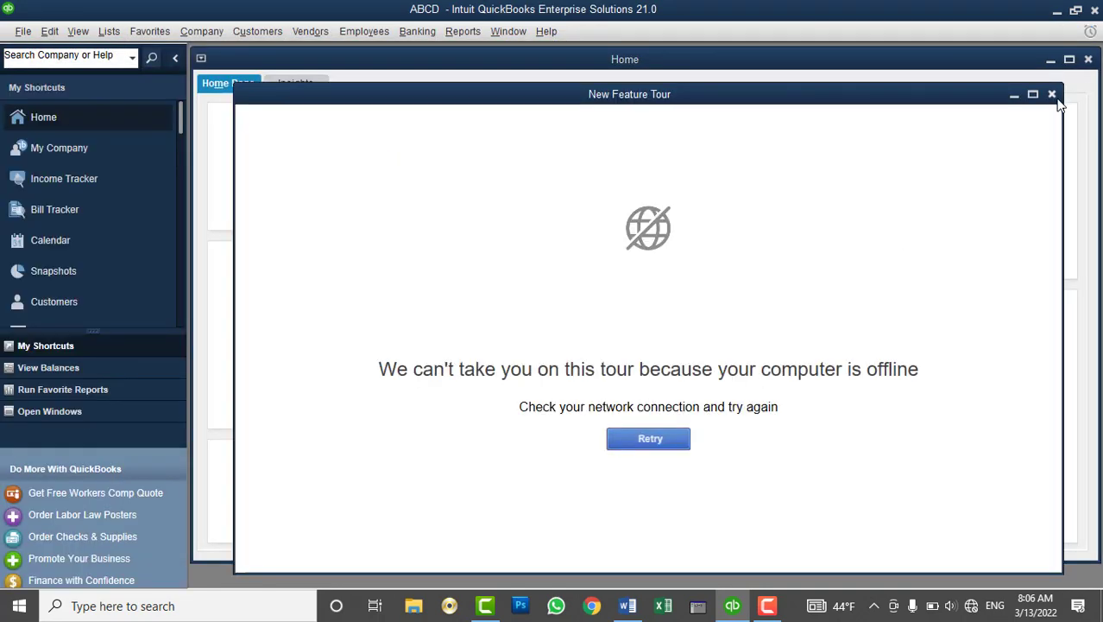
Dismiss the tour and turn on multiple currencies in the company preferences
click(1052, 94)
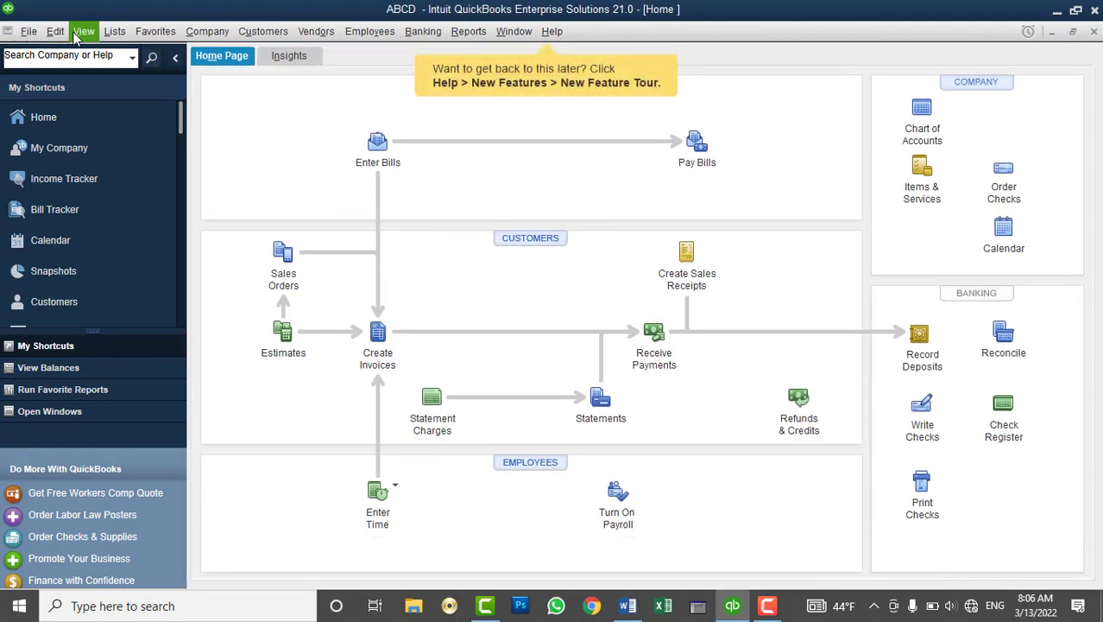
click(55, 31)
click(70, 265)
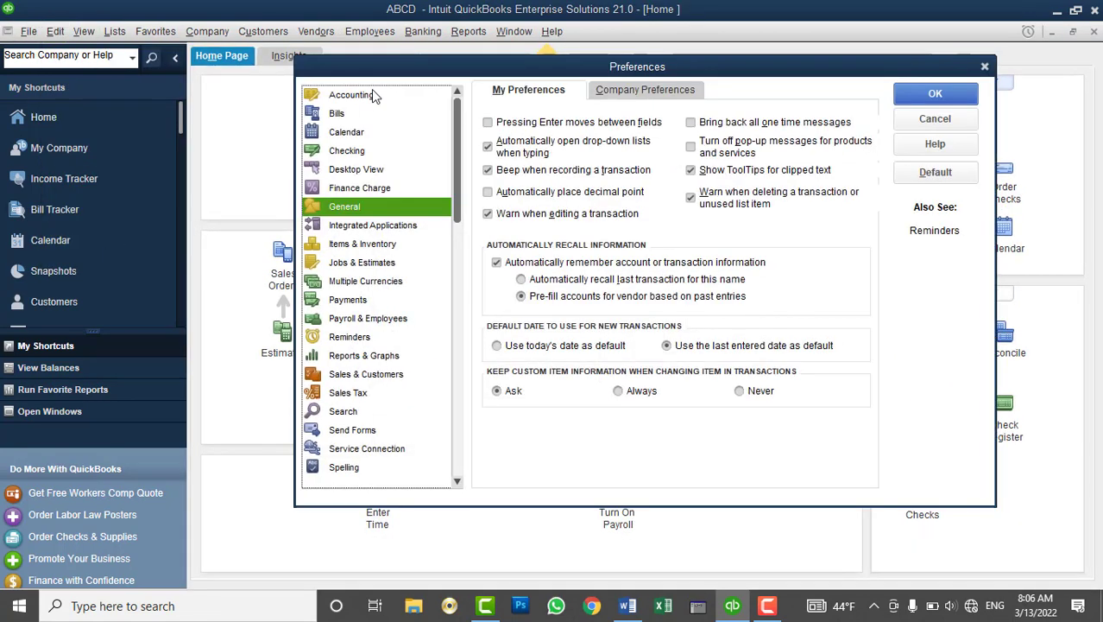
click(371, 91)
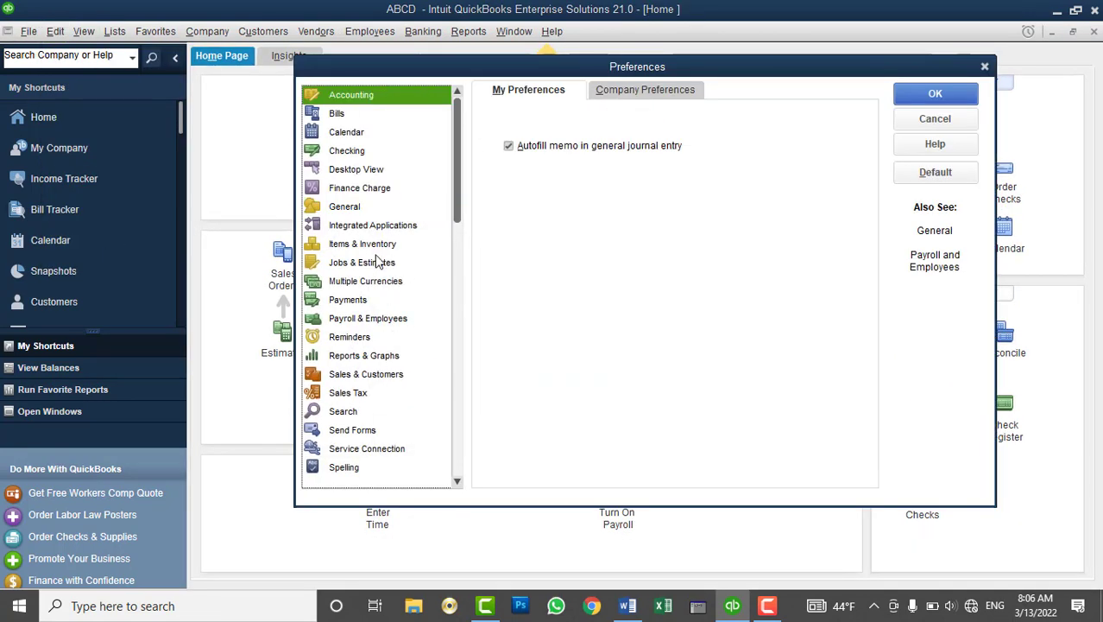
click(369, 281)
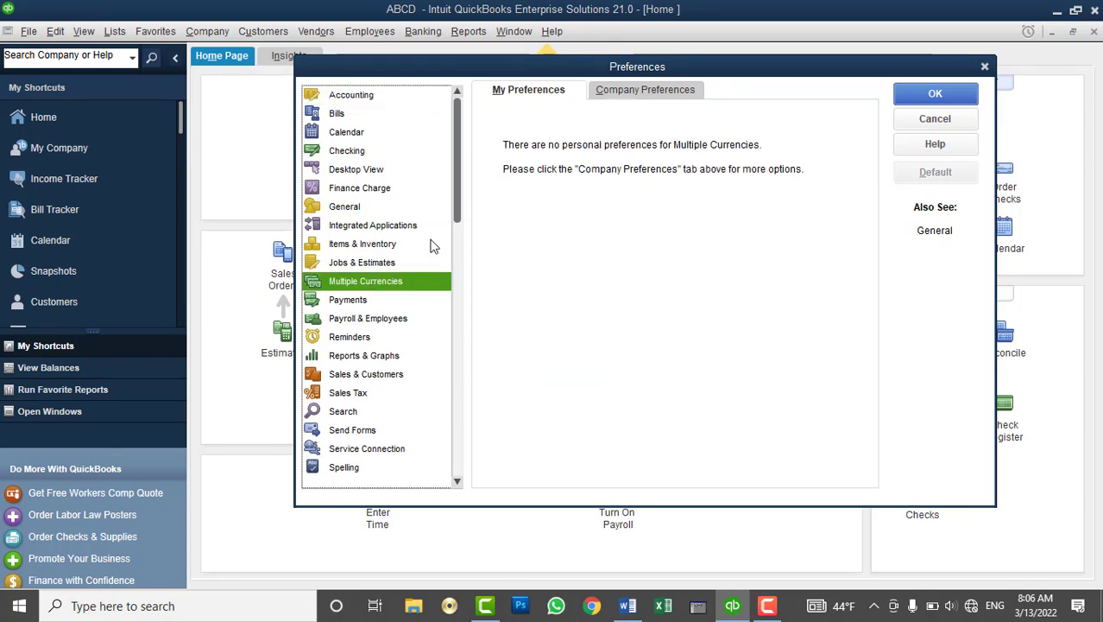
click(641, 89)
click(530, 164)
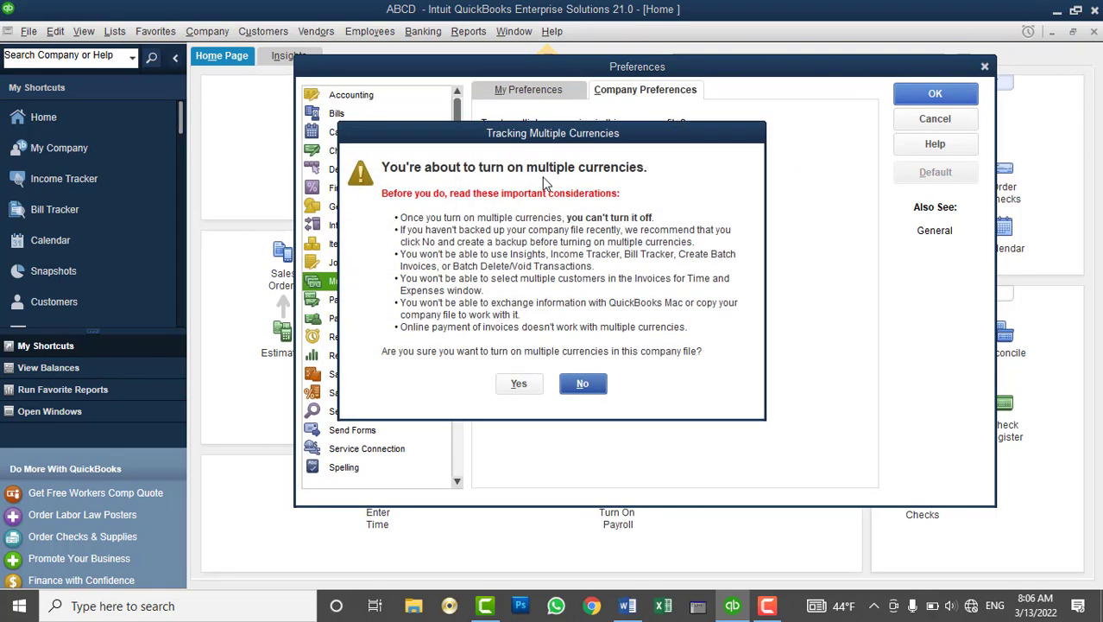
click(516, 384)
Make Afghanistan Afghani the home currency and save, accepting the file reopen
click(722, 219)
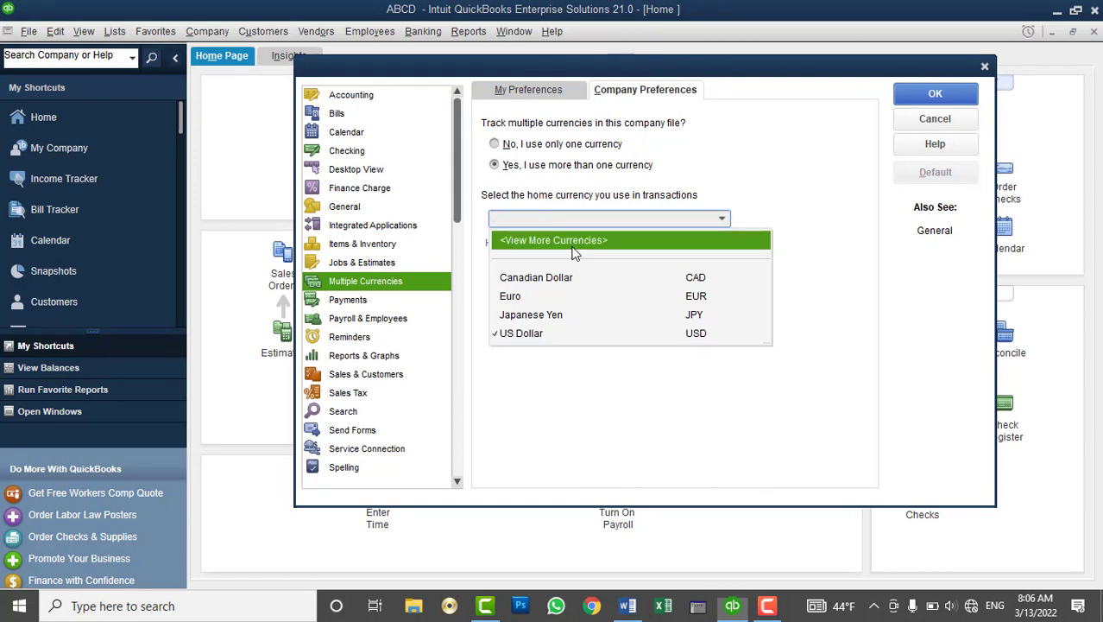
click(599, 244)
click(765, 417)
click(765, 417)
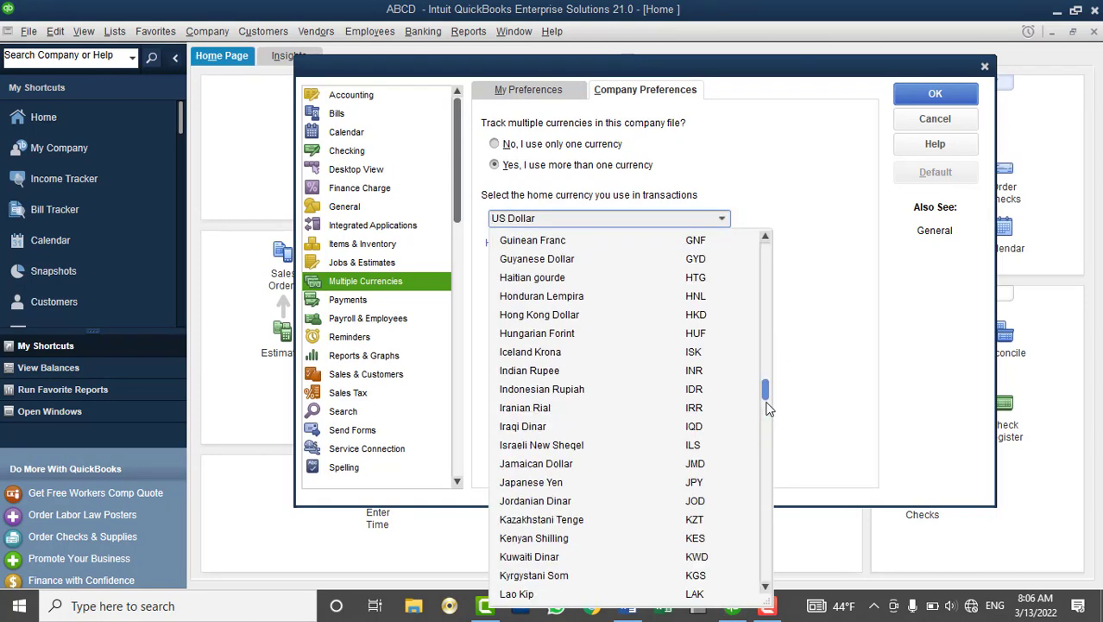
drag(765, 389, 764, 246)
click(553, 258)
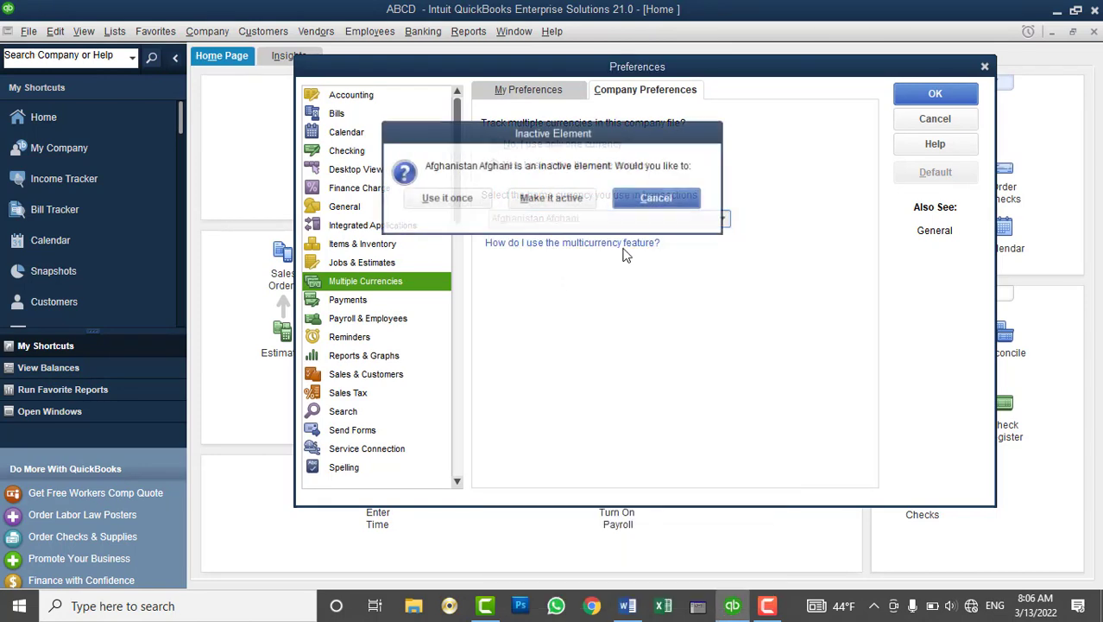
click(578, 205)
click(513, 295)
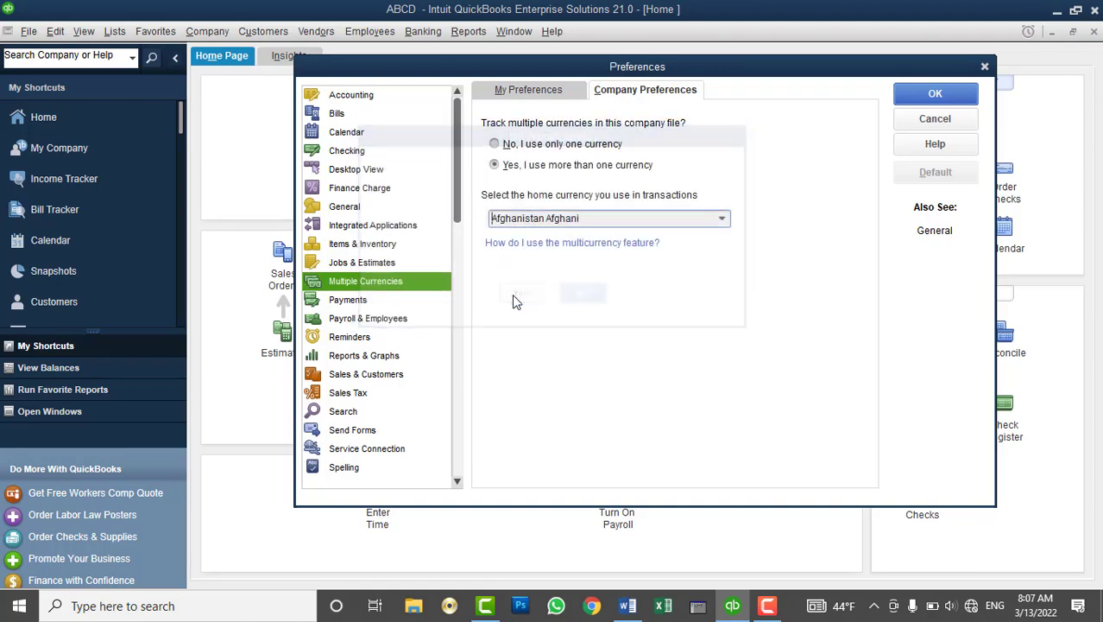
click(935, 93)
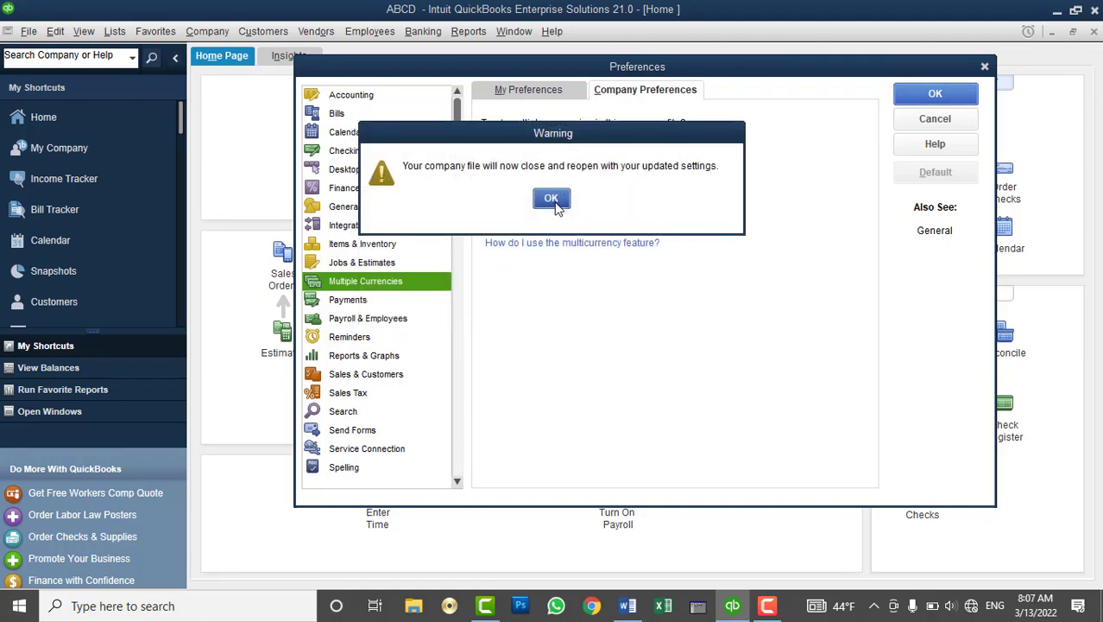
key(Return)
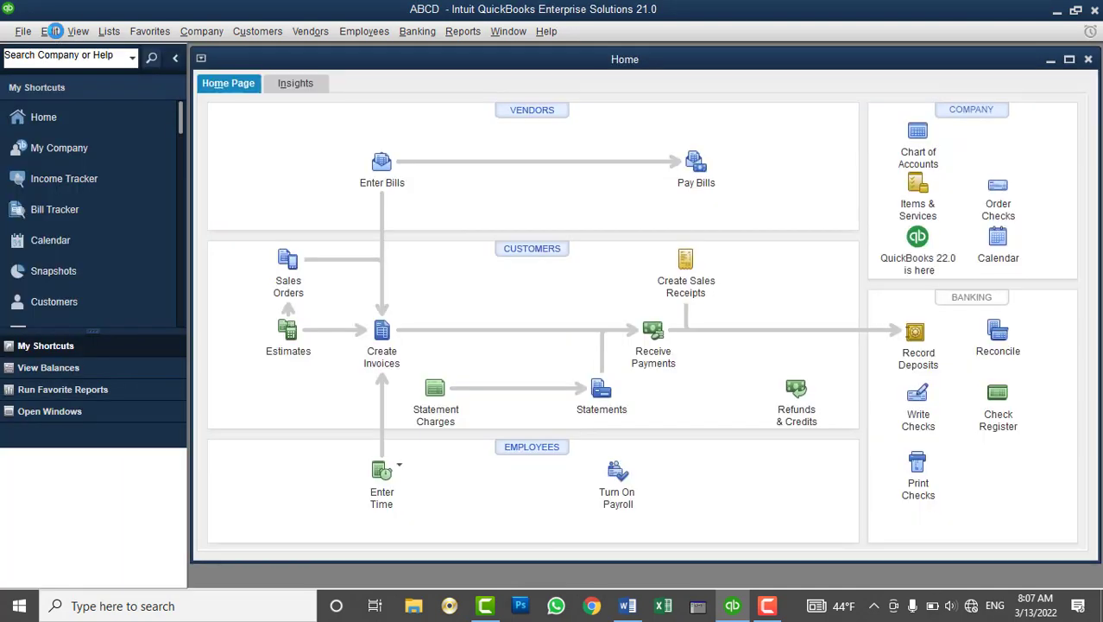
Turn on 'Inventory and purchase orders are active' and return to the Home page
click(51, 31)
click(79, 260)
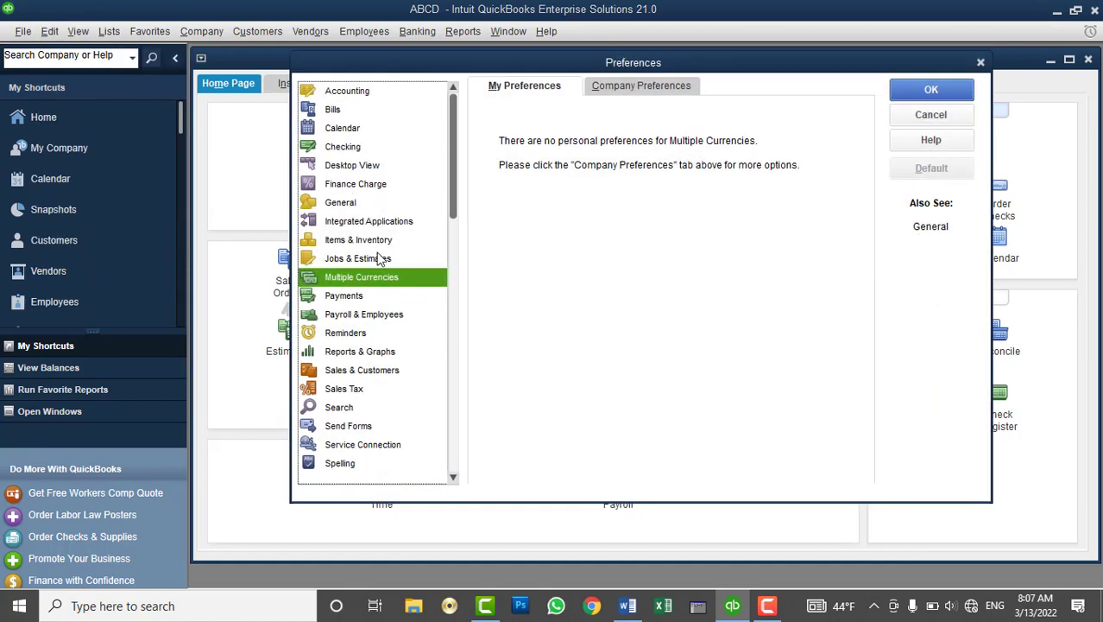
click(373, 240)
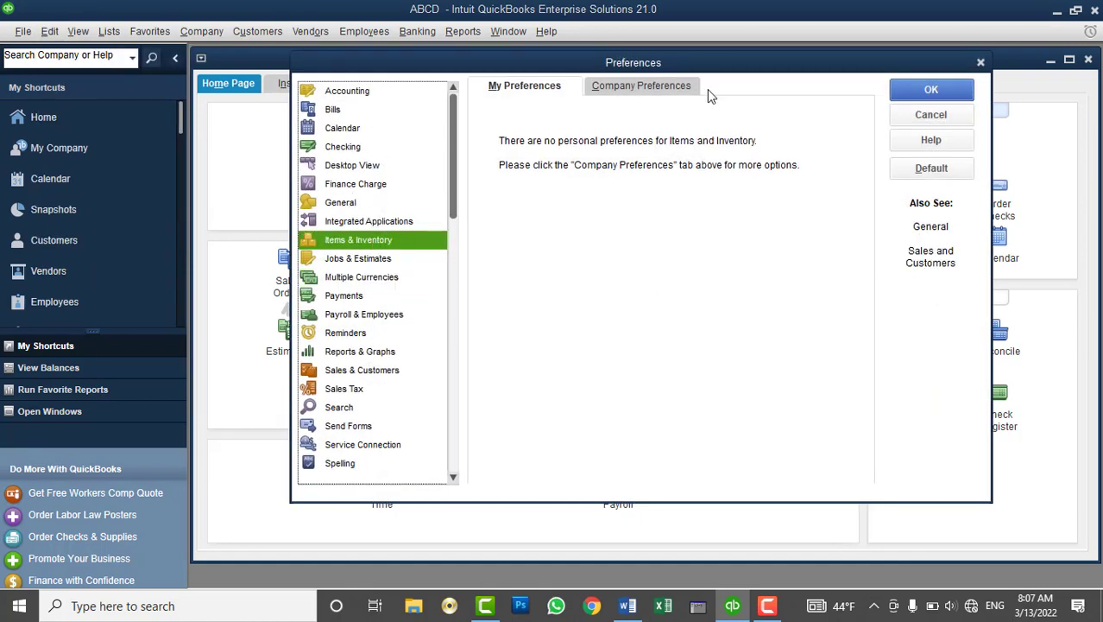
click(654, 86)
click(536, 131)
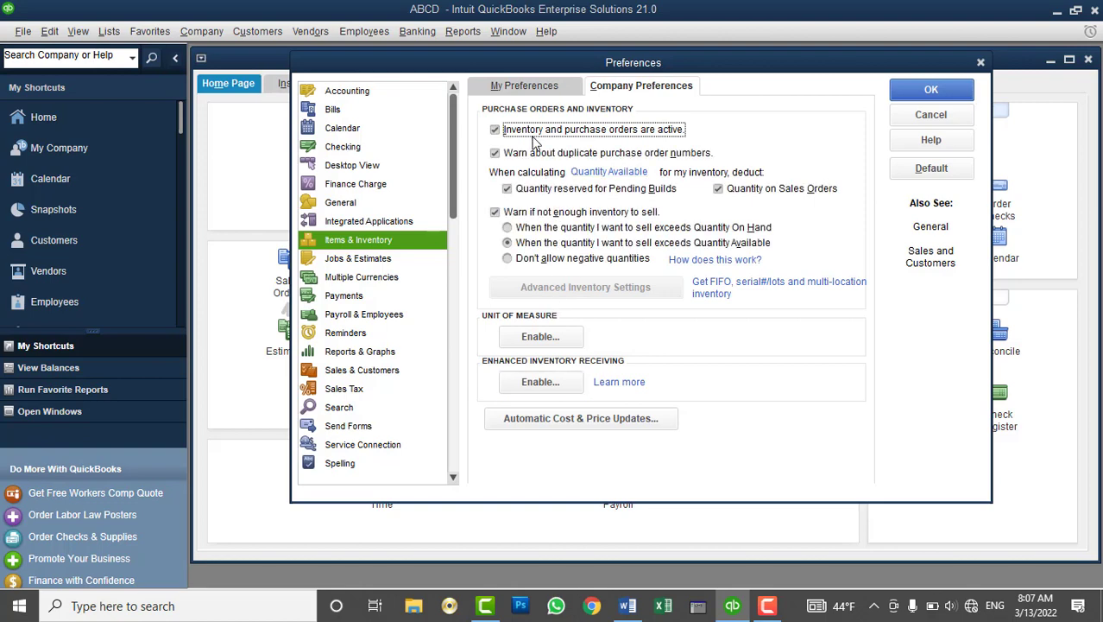
click(930, 89)
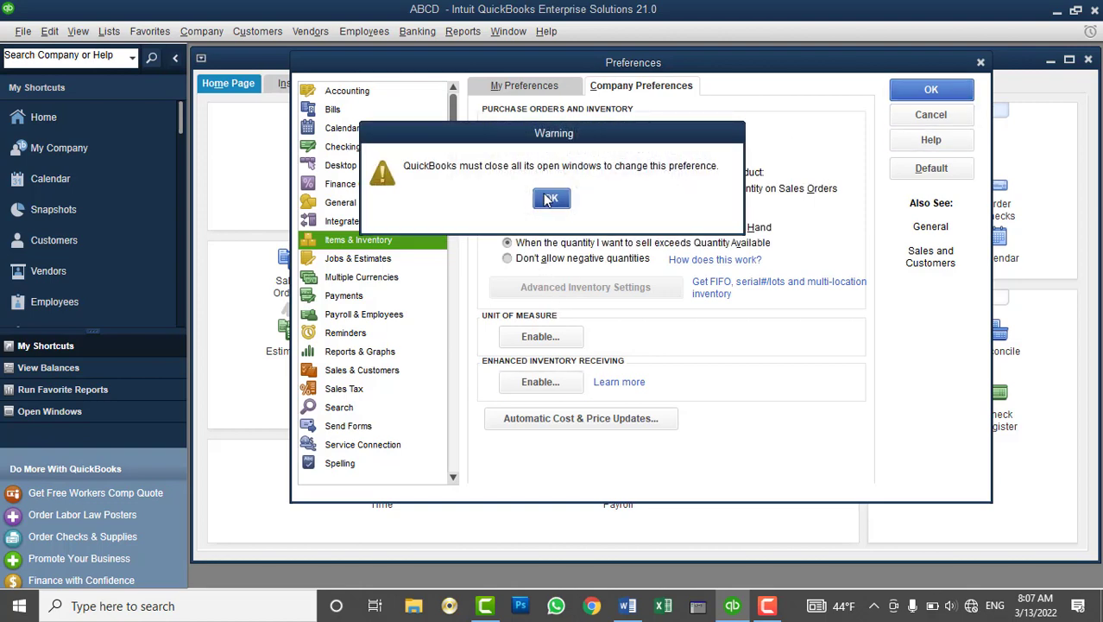
click(551, 198)
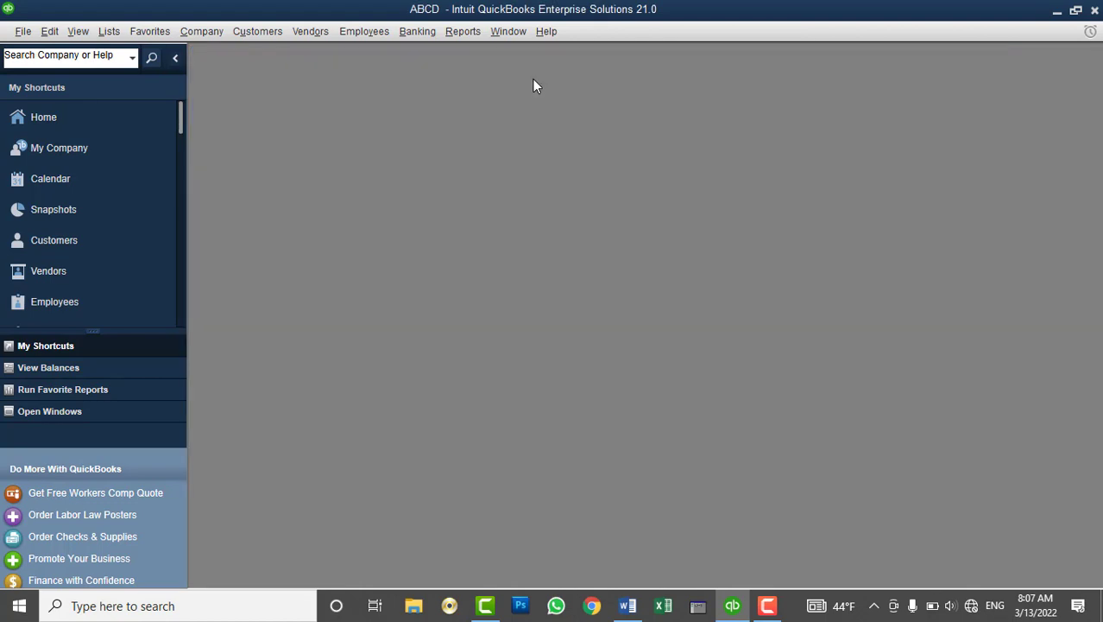
click(88, 116)
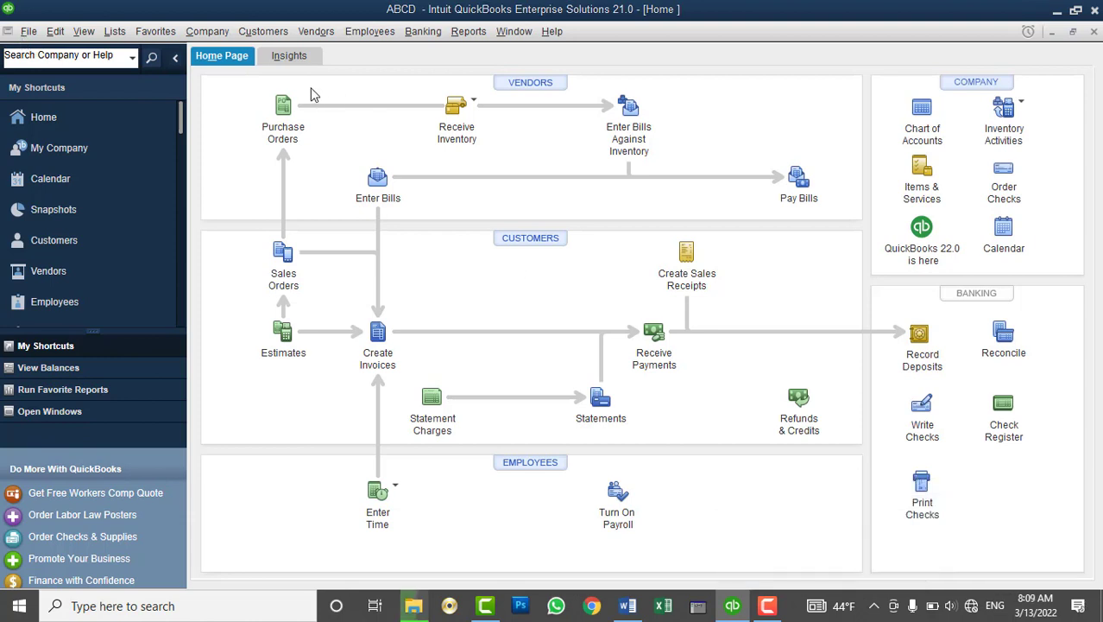
click(31, 31)
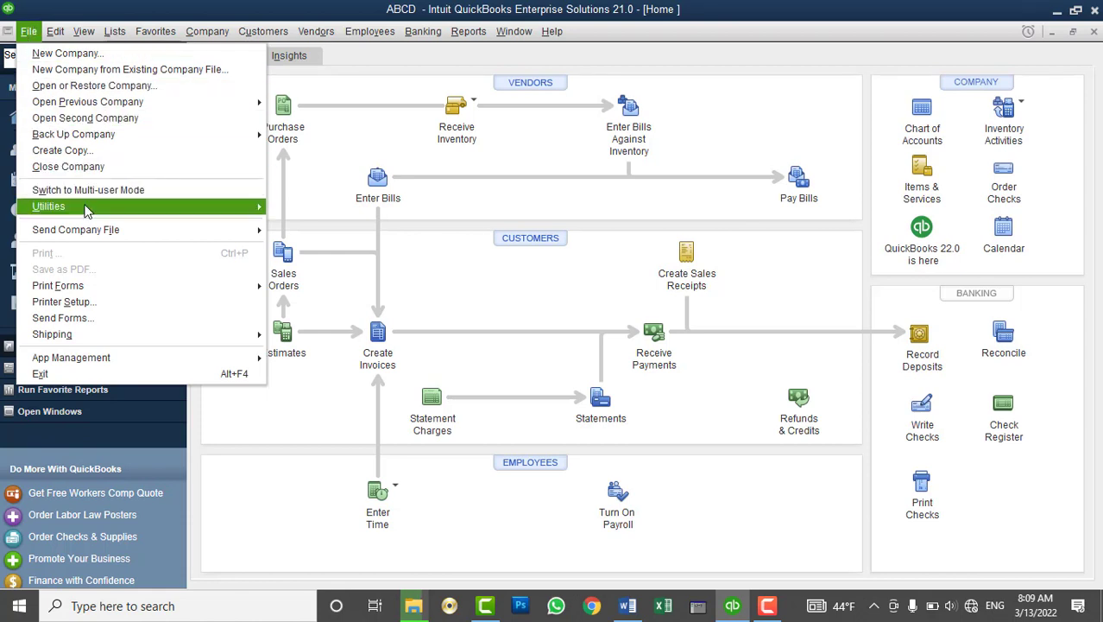
Import the 'OK List for QB Company File' IIF and close the 83-of-93 results summary
mouse_move(221, 207)
mouse_move(484, 208)
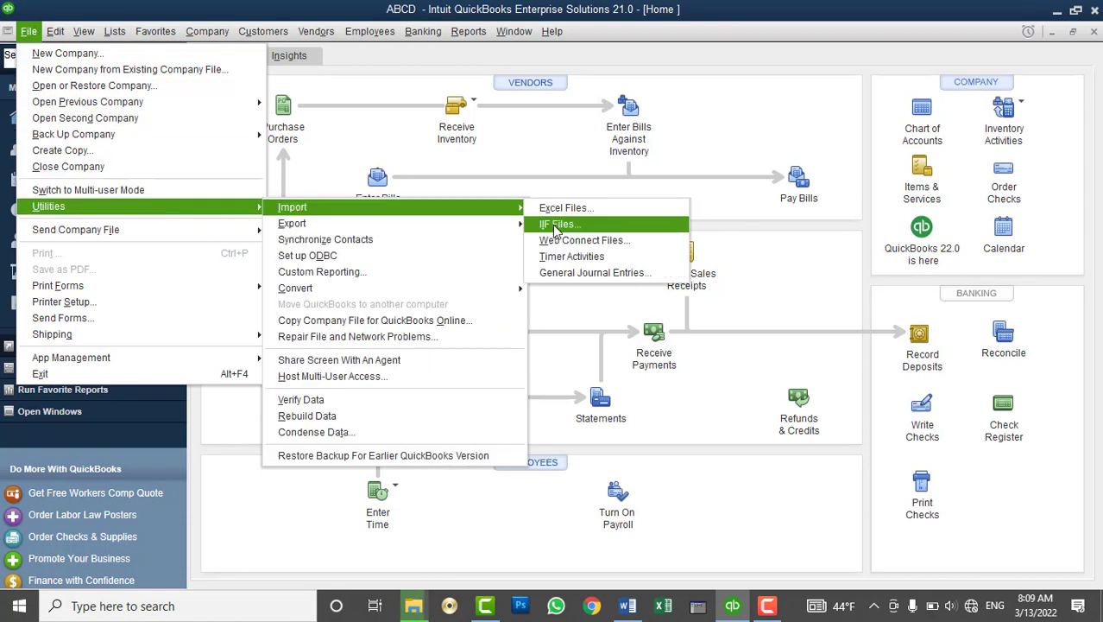
click(556, 226)
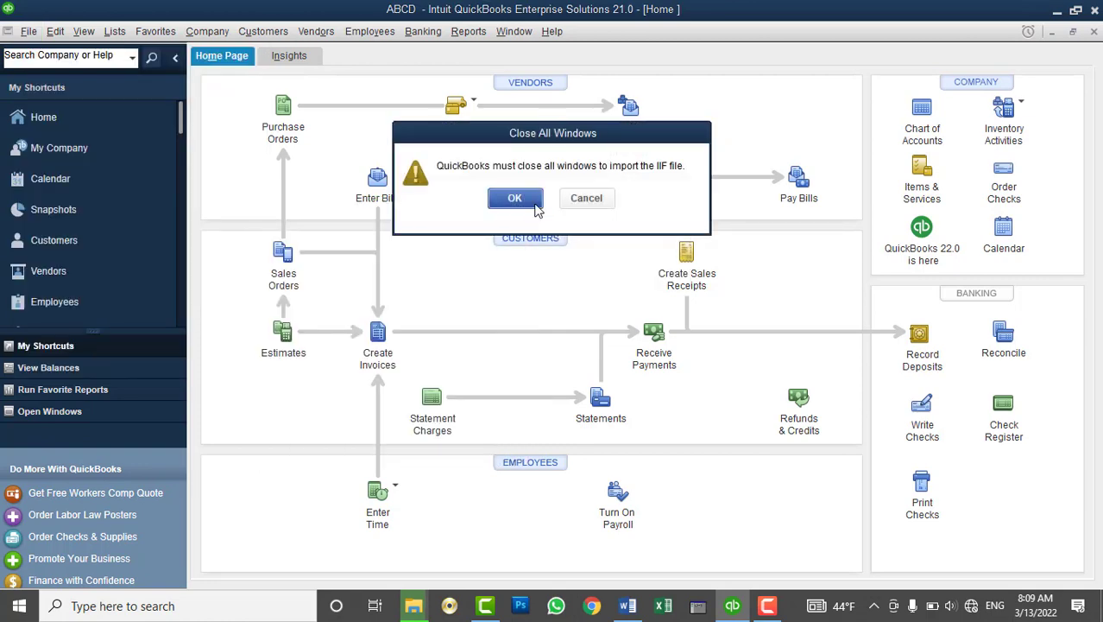
click(529, 201)
click(531, 350)
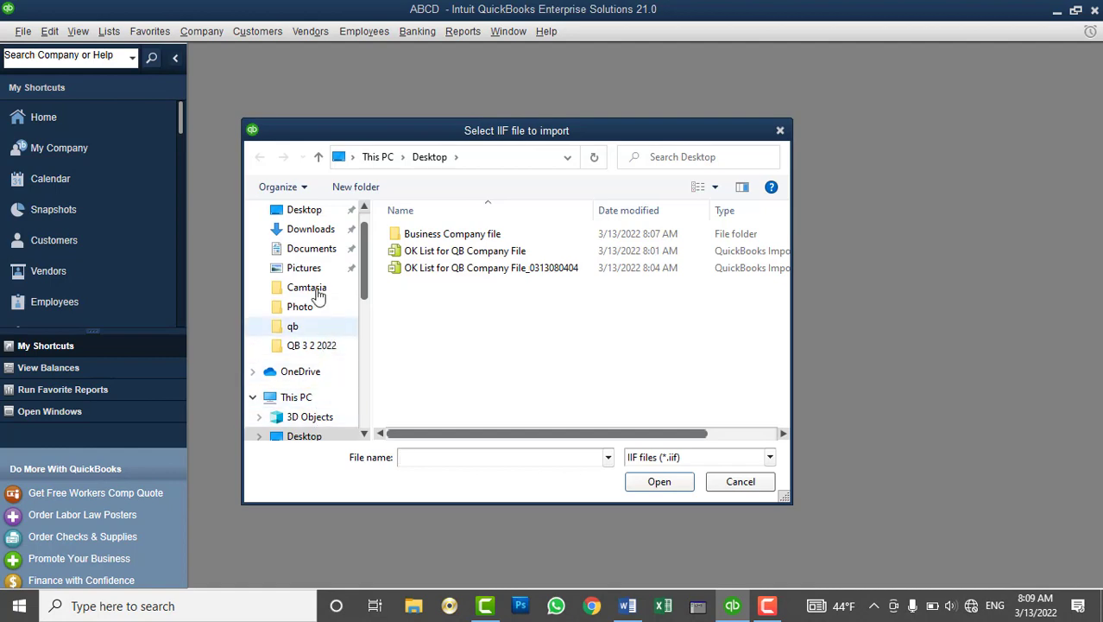
click(426, 254)
click(664, 481)
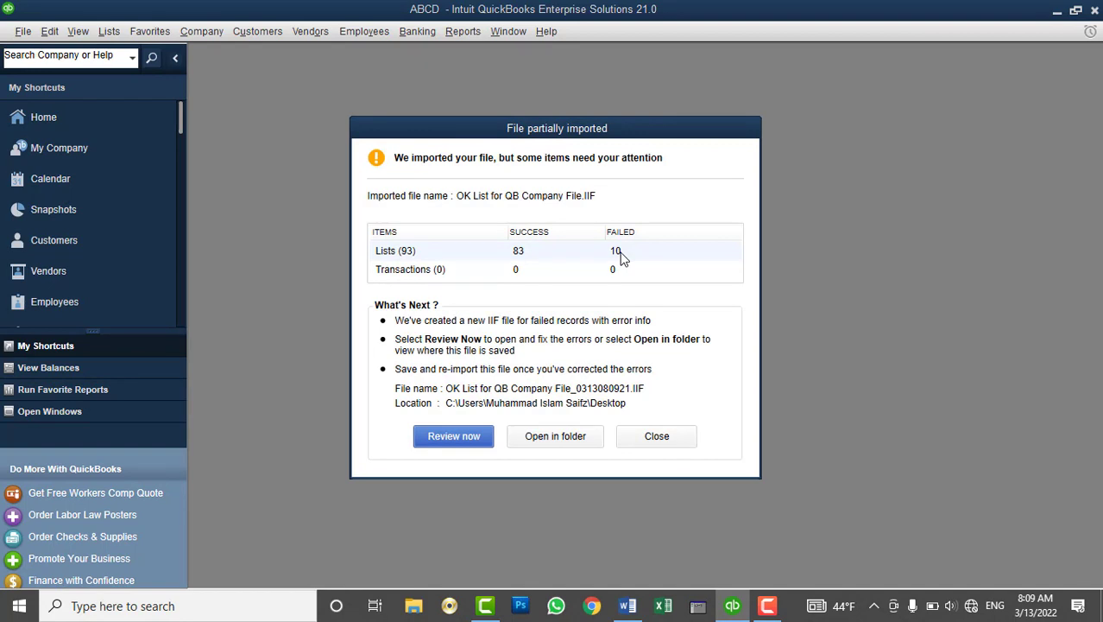
click(657, 437)
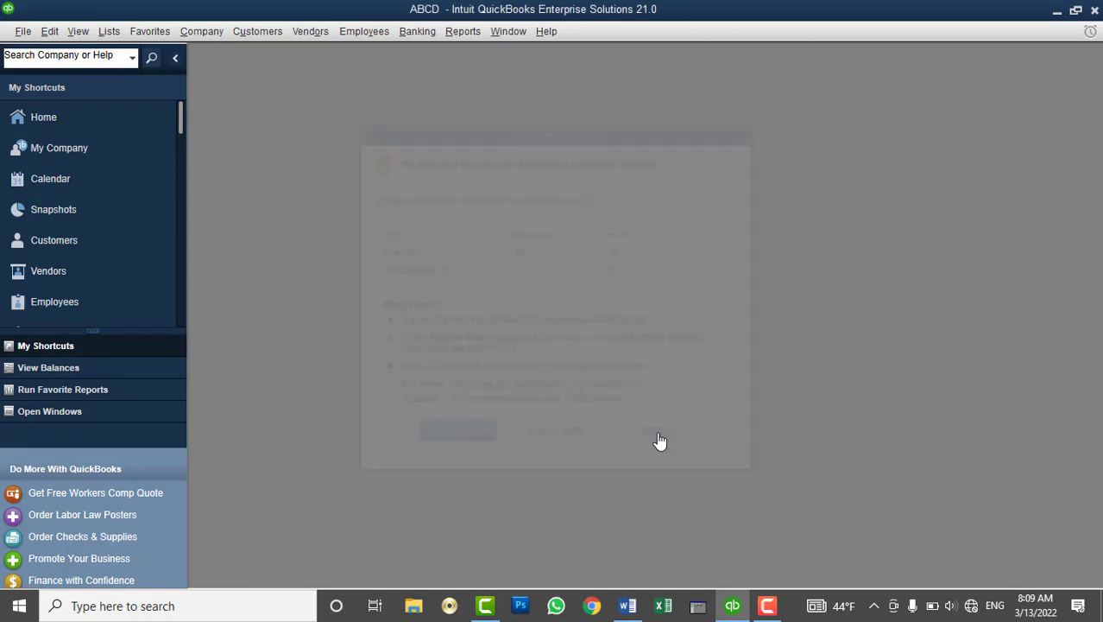
Maximise Home and widen the name columns in the customer and vendor lists
click(77, 118)
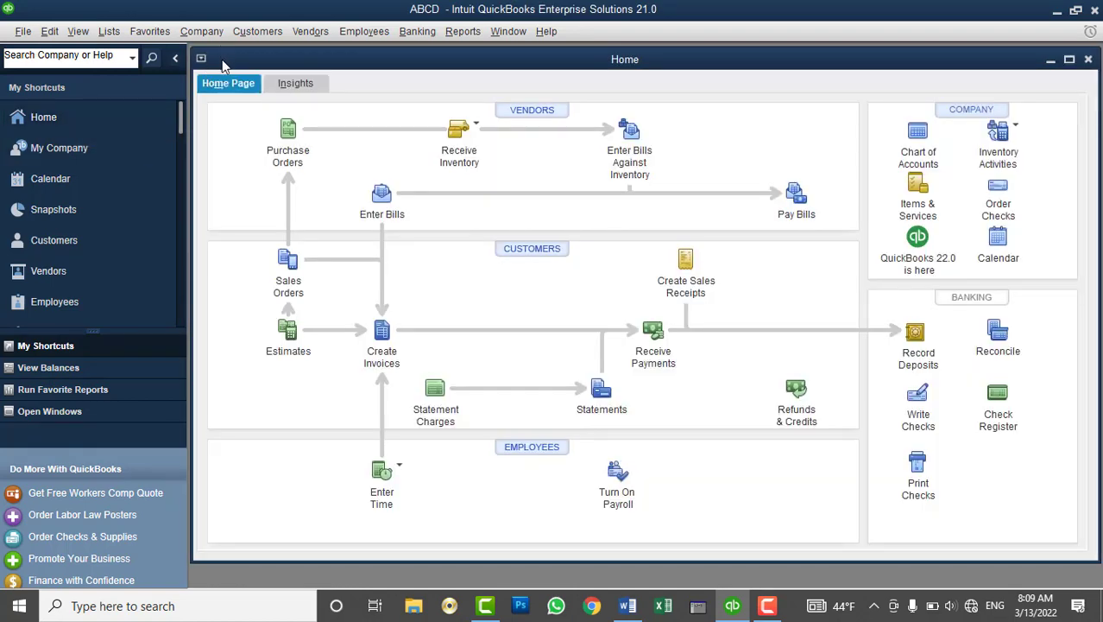
double_click(225, 58)
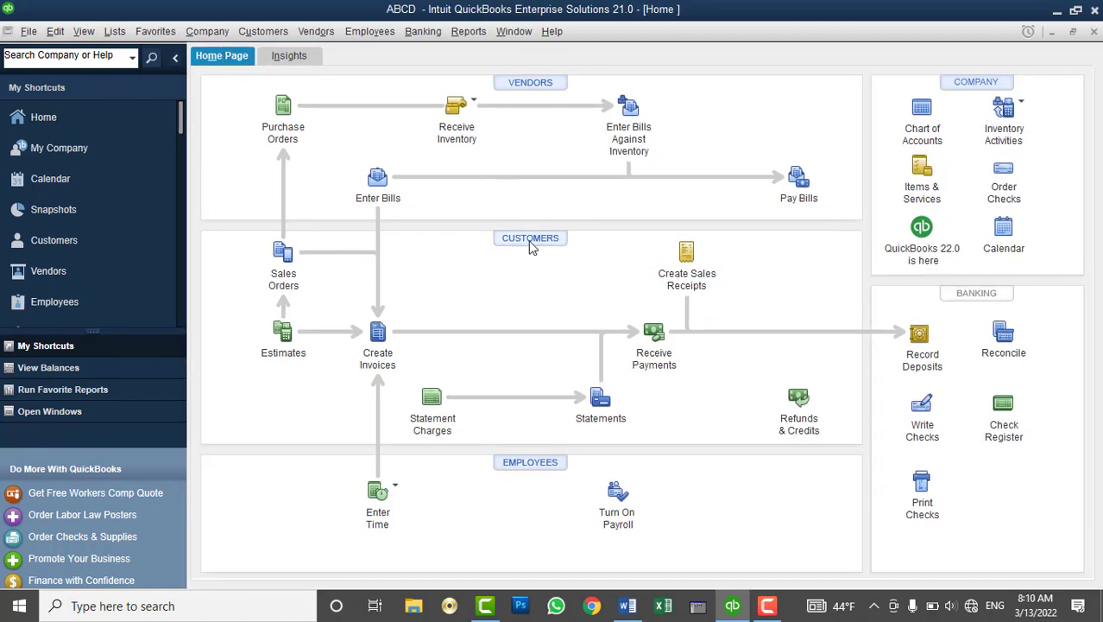
click(531, 240)
click(530, 264)
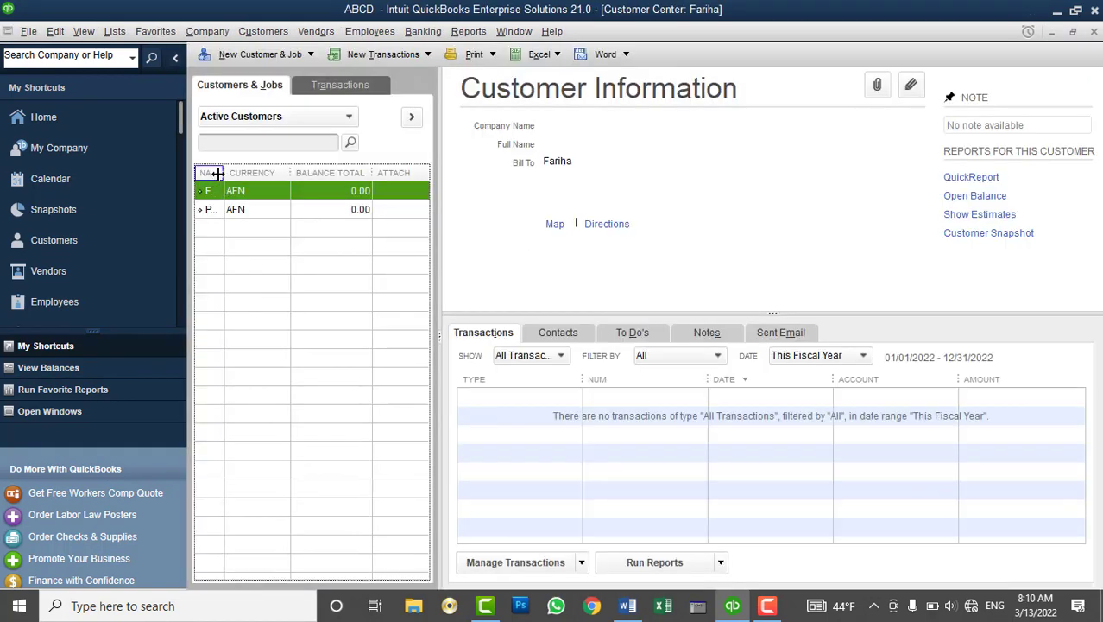
drag(224, 177, 273, 178)
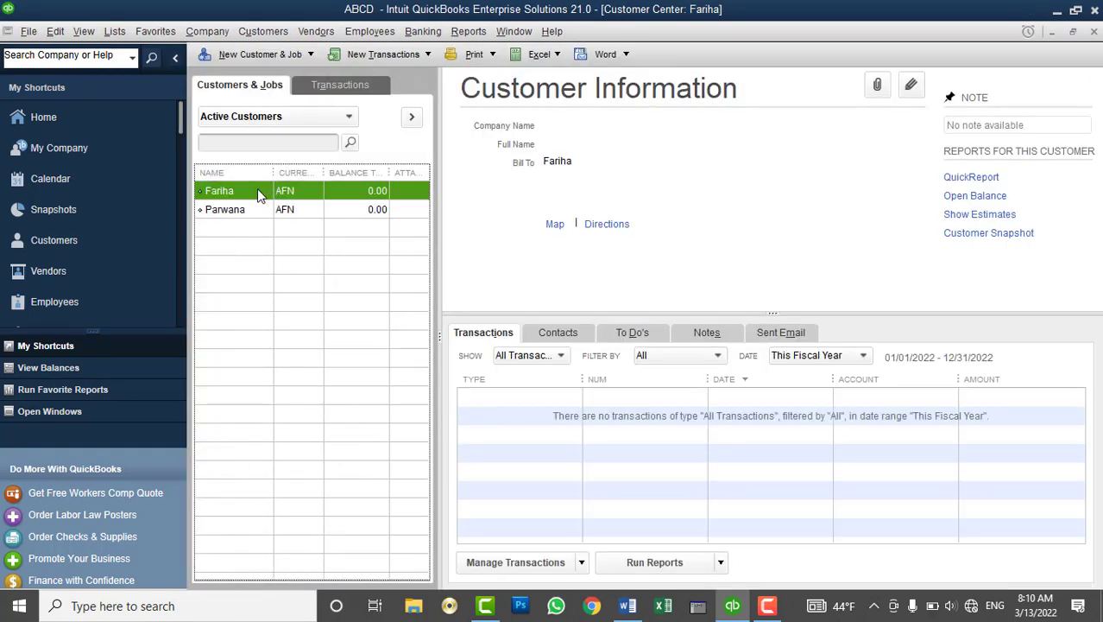
click(74, 283)
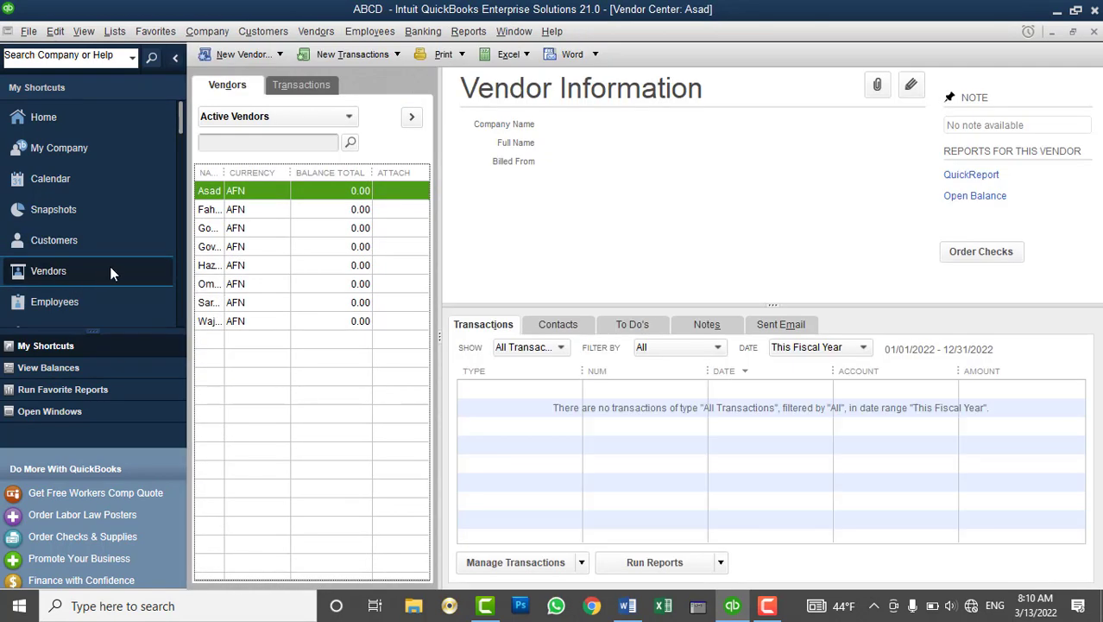
drag(227, 172, 278, 179)
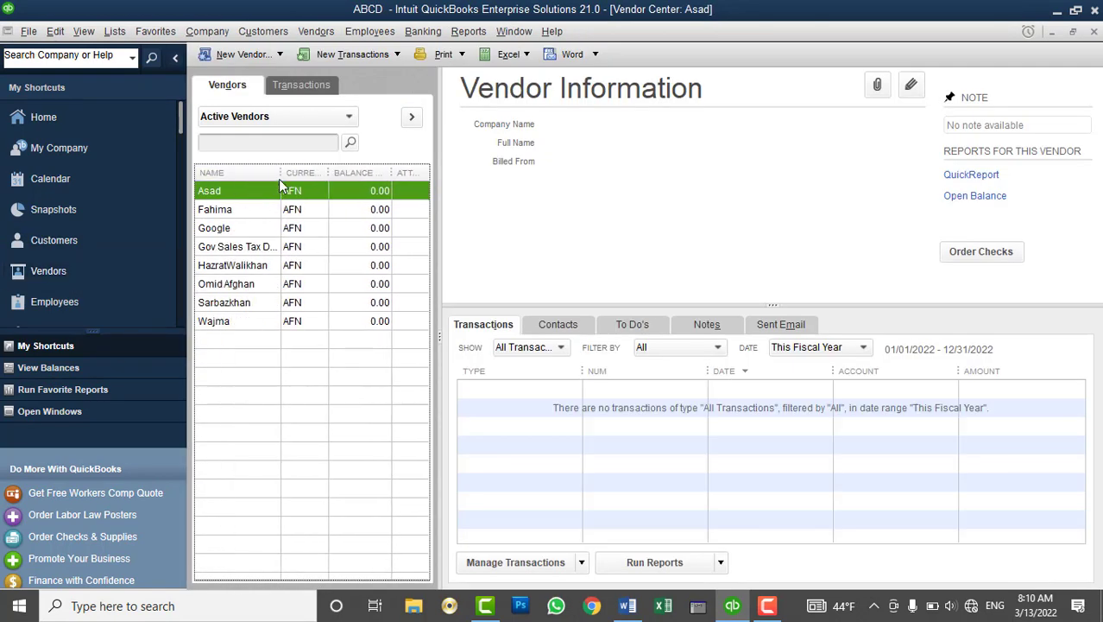
Open the Chart of Accounts and check the bank and cash account balances
click(114, 31)
click(125, 53)
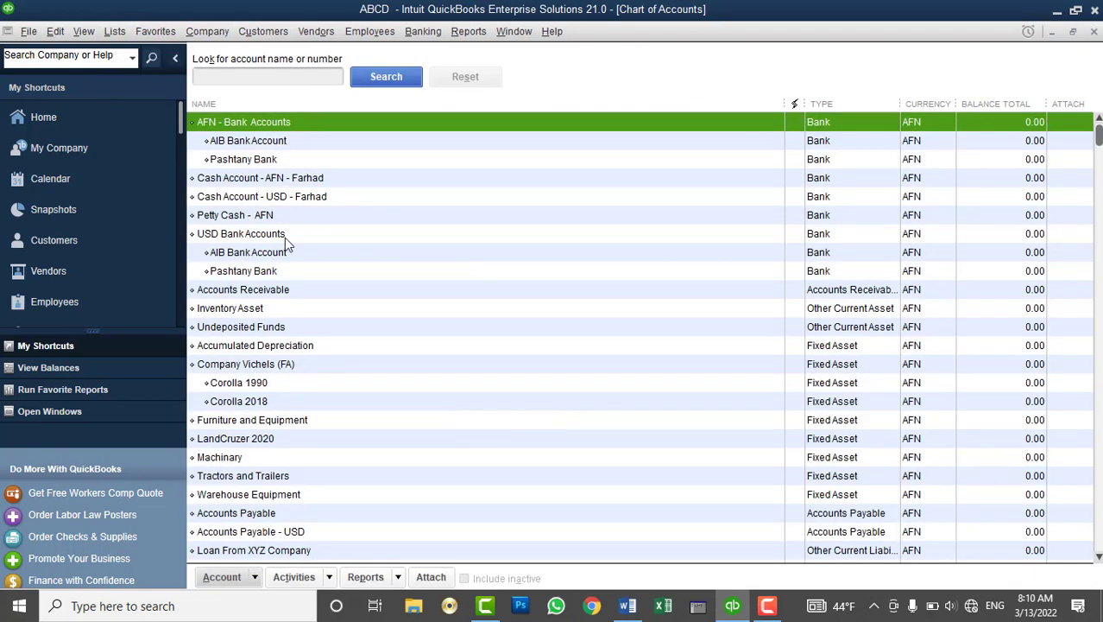
click(265, 141)
click(258, 159)
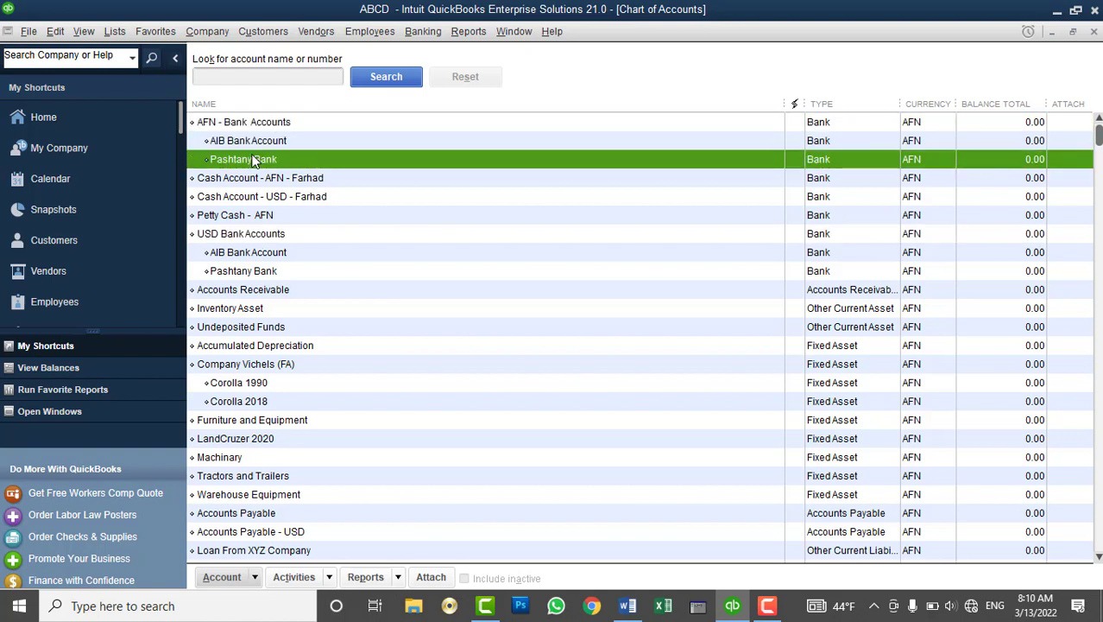
click(223, 237)
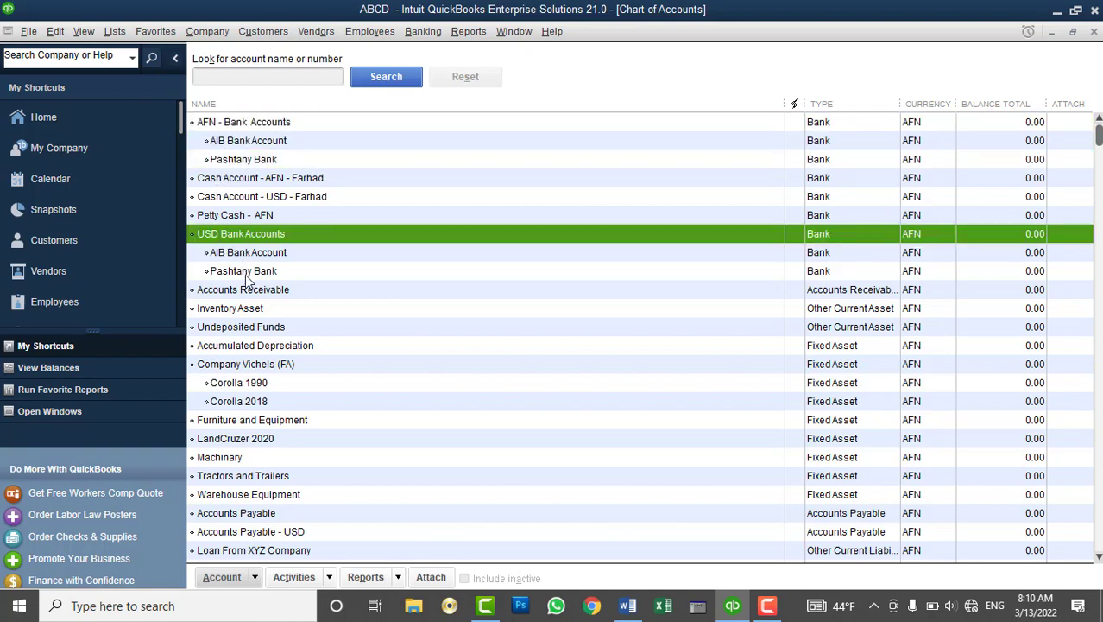
click(277, 182)
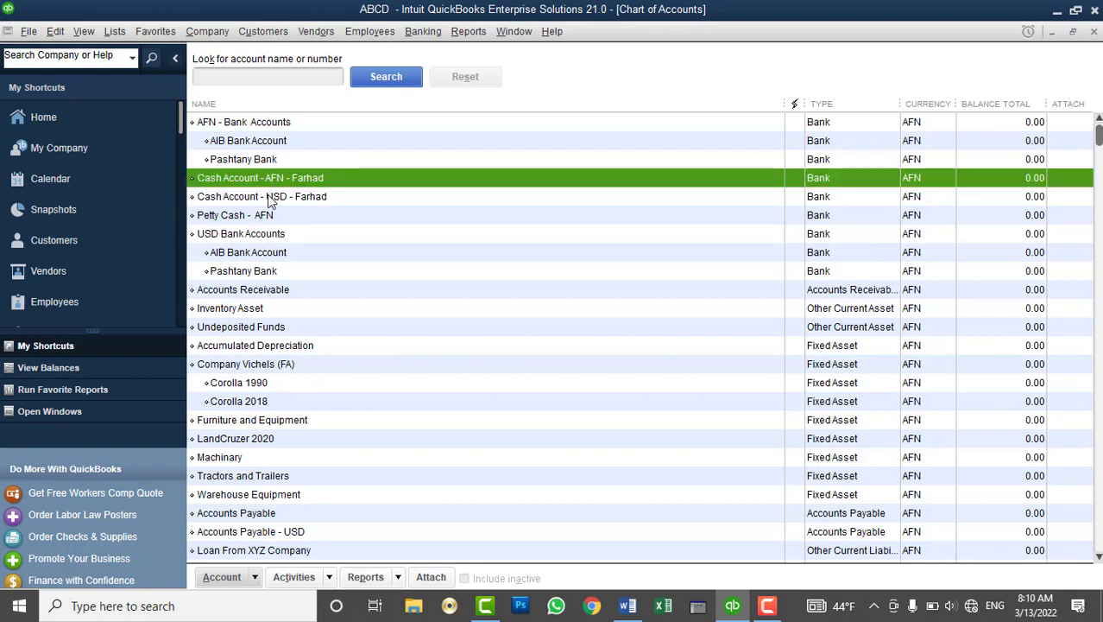
click(270, 198)
click(275, 185)
Check the Company Vichels fixed asset and the Owner Equity, Capital, Contribution and Draw accounts
click(246, 366)
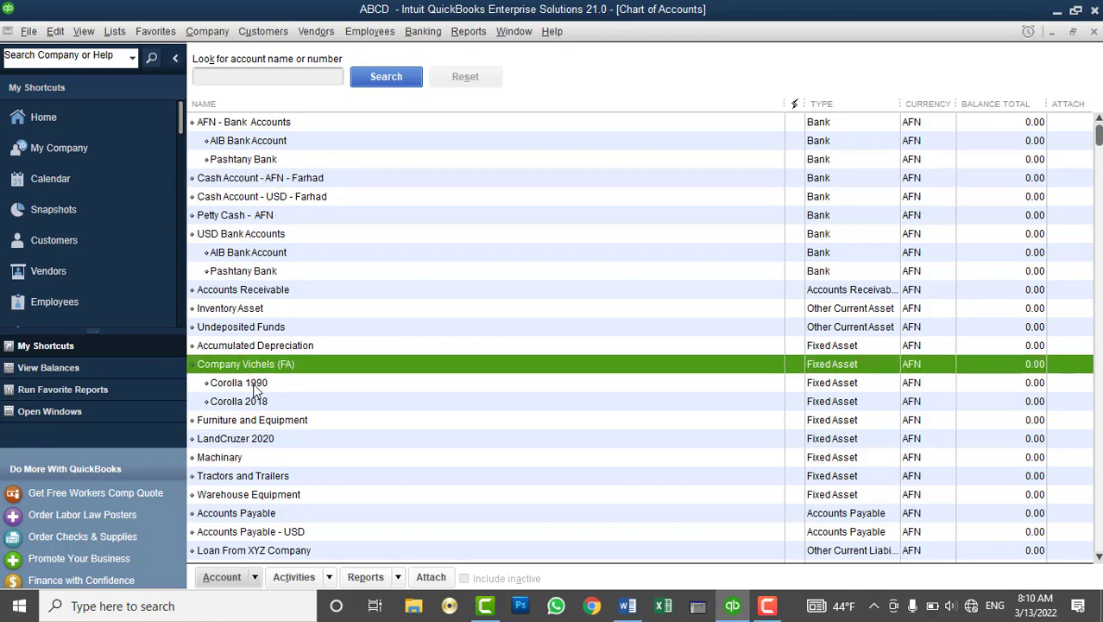
scroll(256, 390, down, 5)
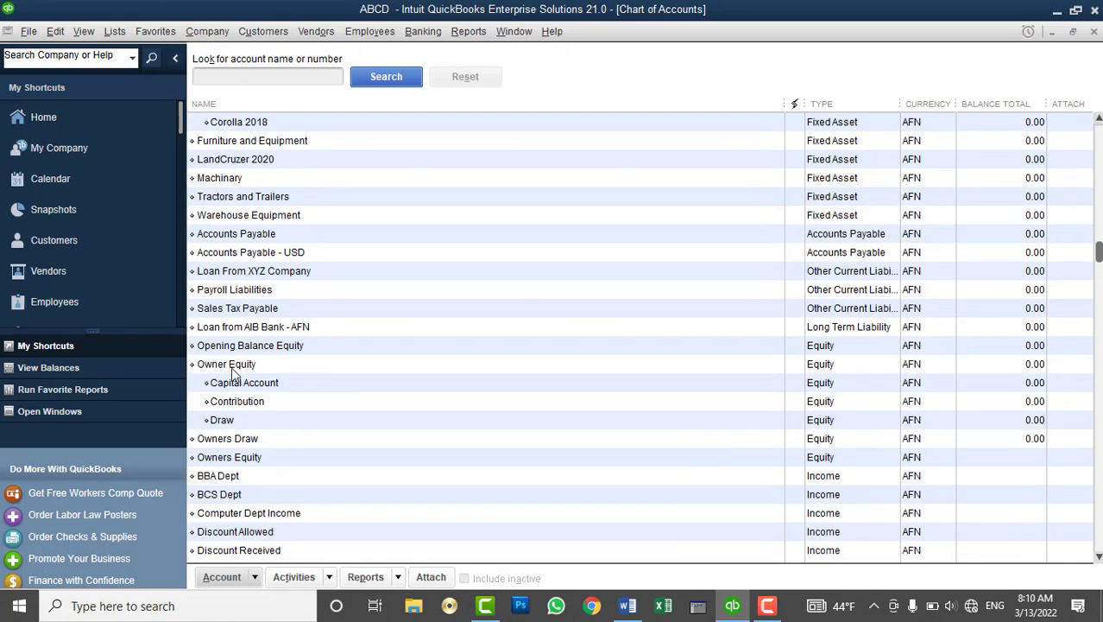
click(244, 369)
click(244, 382)
click(236, 404)
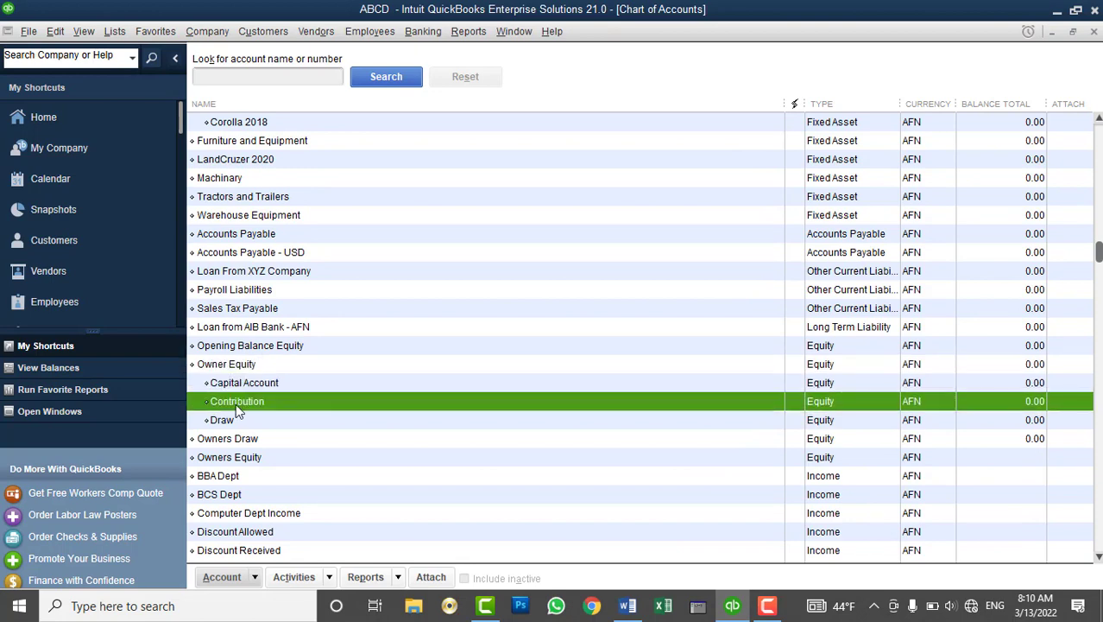
click(231, 422)
scroll(746, 309, up, 5)
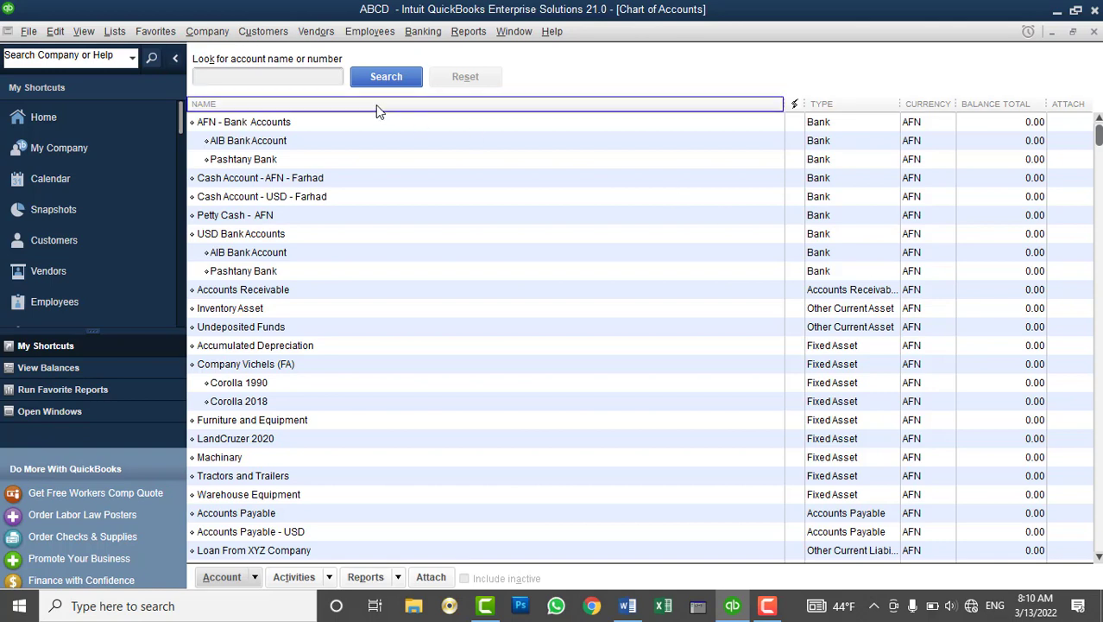
click(30, 33)
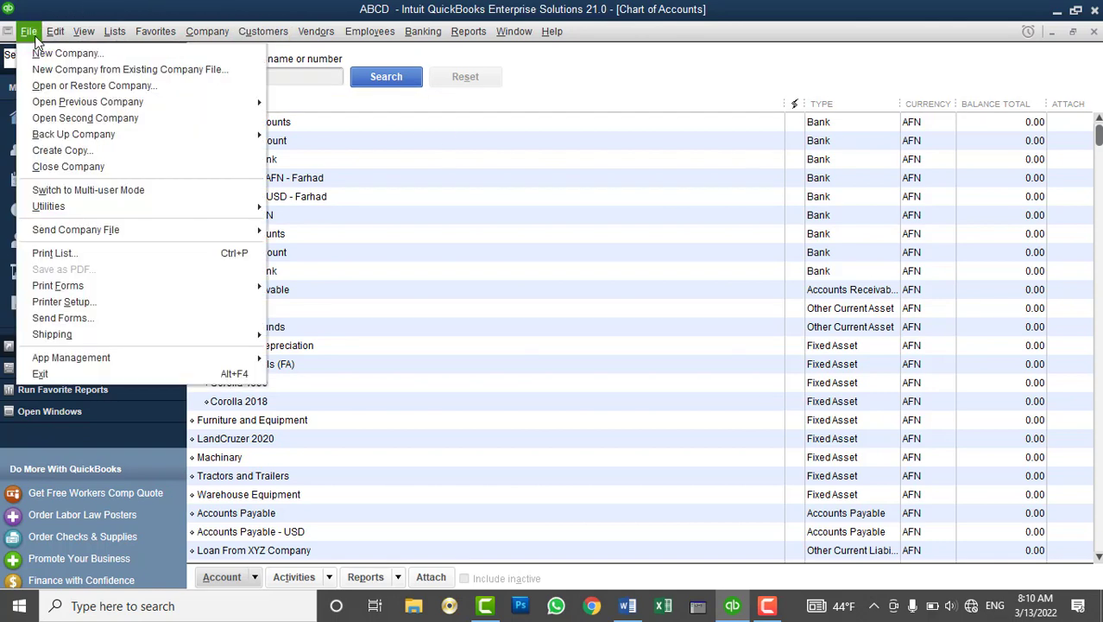
mouse_move(84, 206)
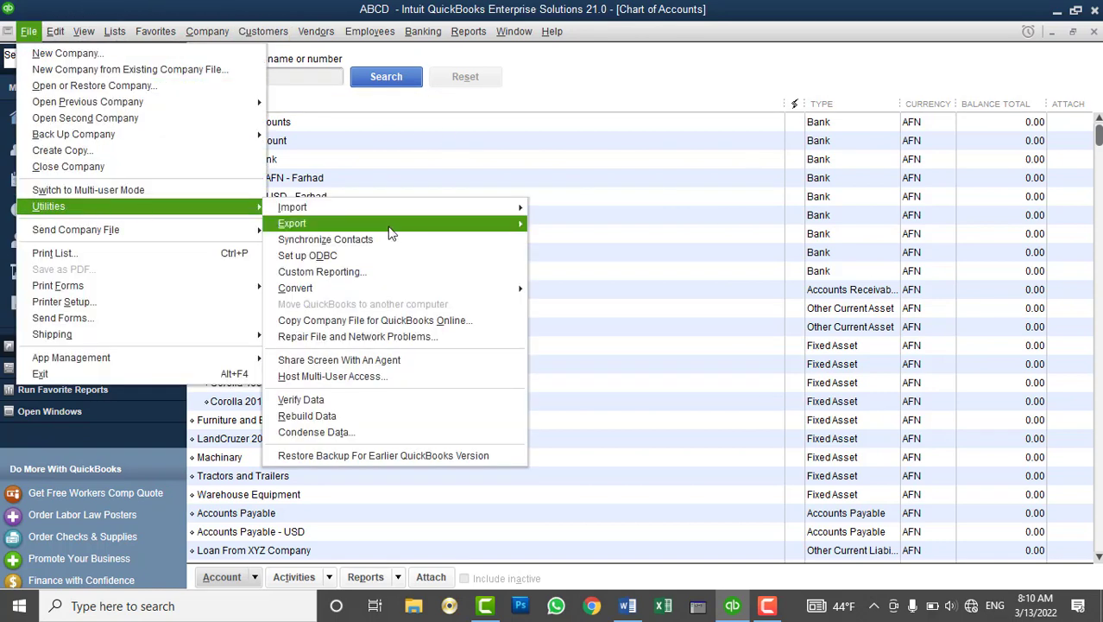
mouse_move(406, 211)
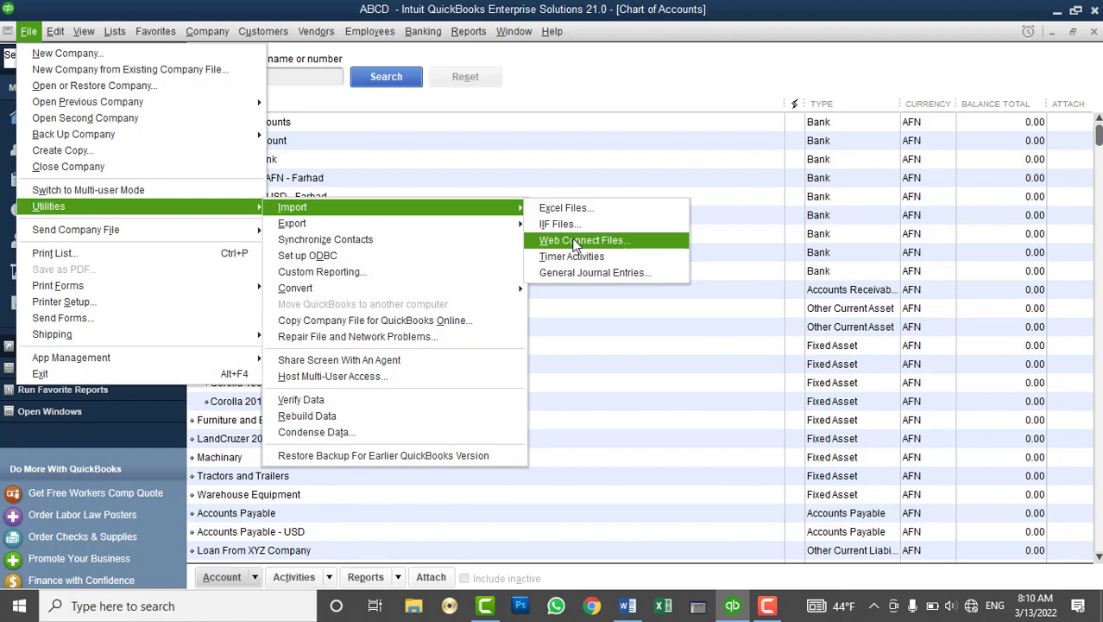
mouse_move(512, 227)
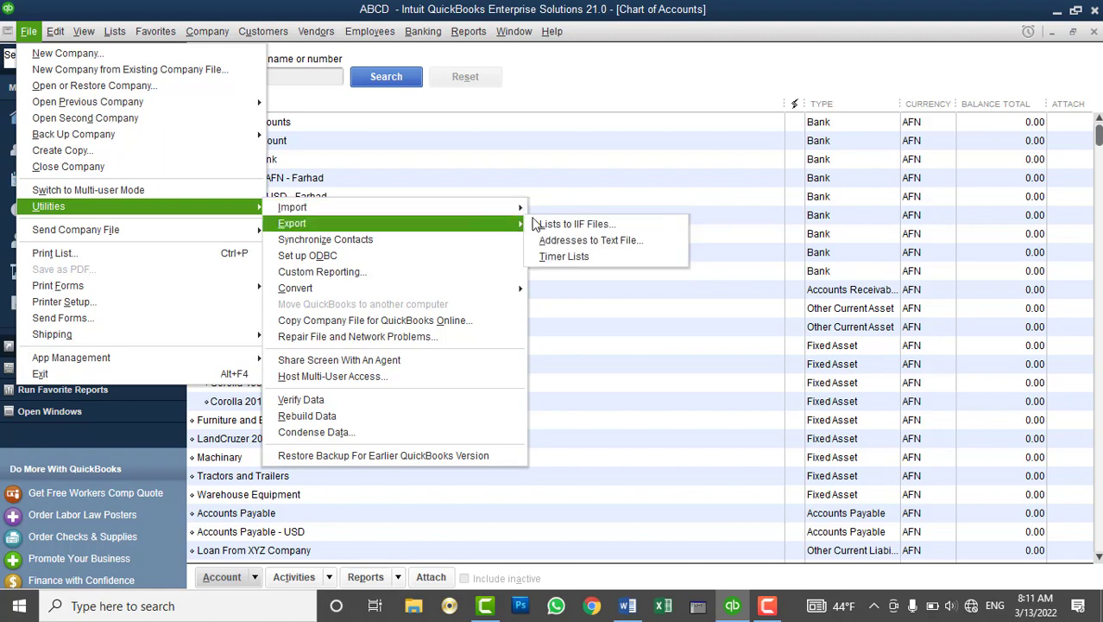
click(595, 241)
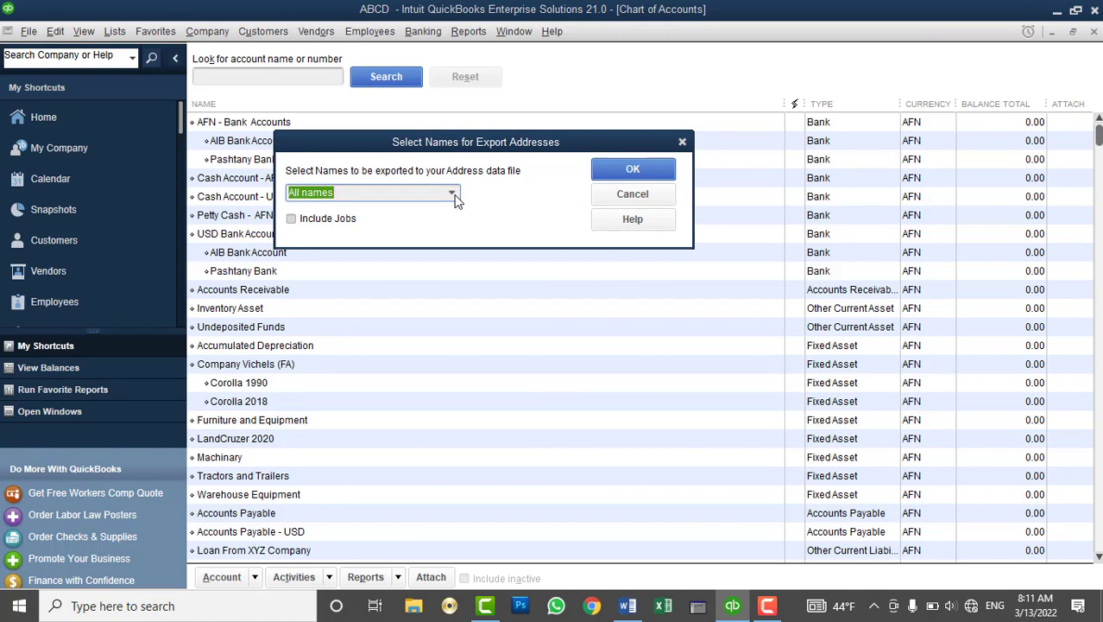
click(452, 193)
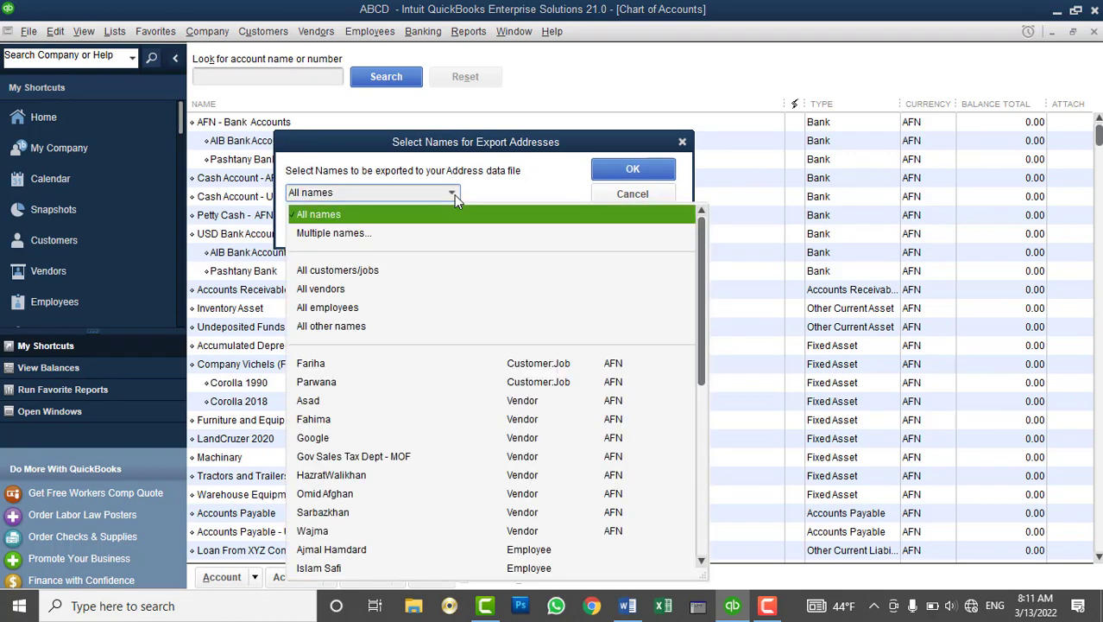
click(616, 195)
click(53, 33)
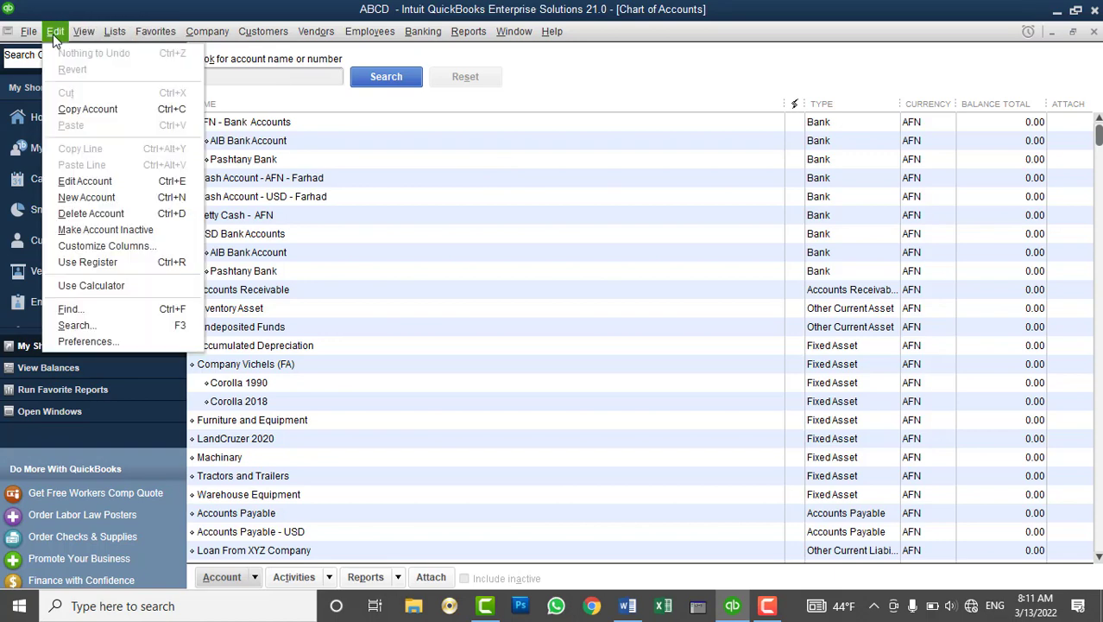
Browse File > Utilities and try copying the company file for QuickBooks Online, which fails
mouse_move(28, 32)
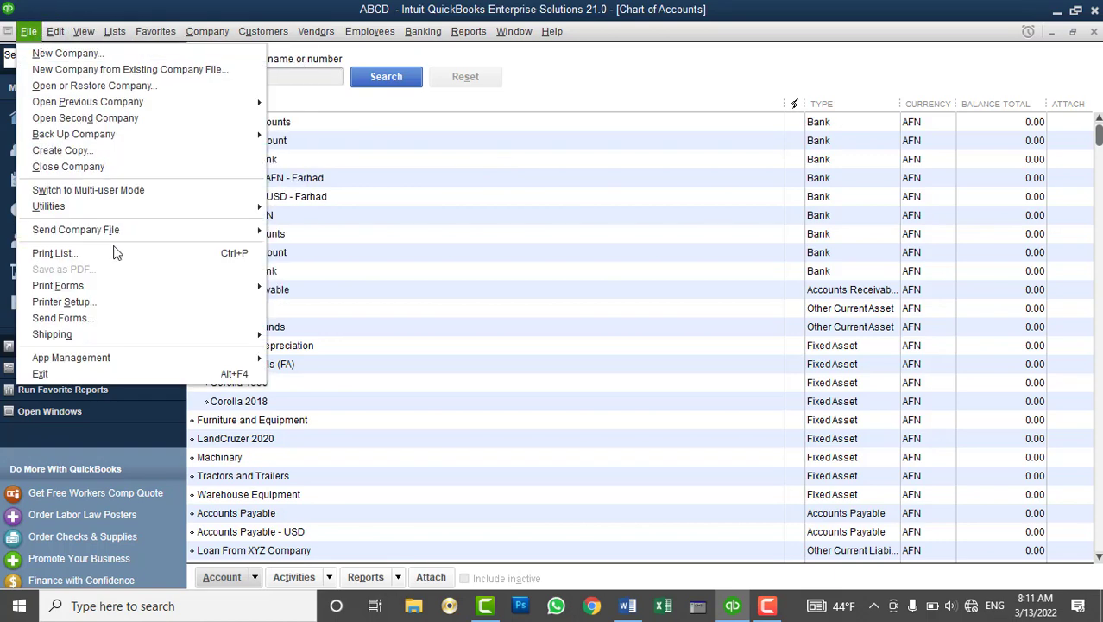
mouse_move(142, 208)
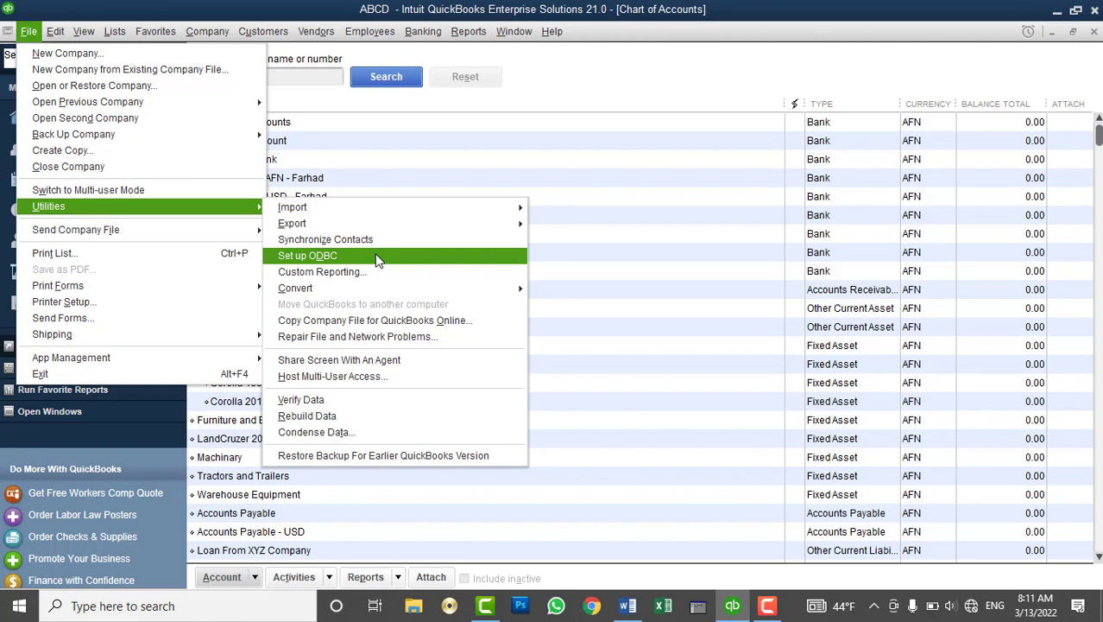
click(377, 255)
click(28, 31)
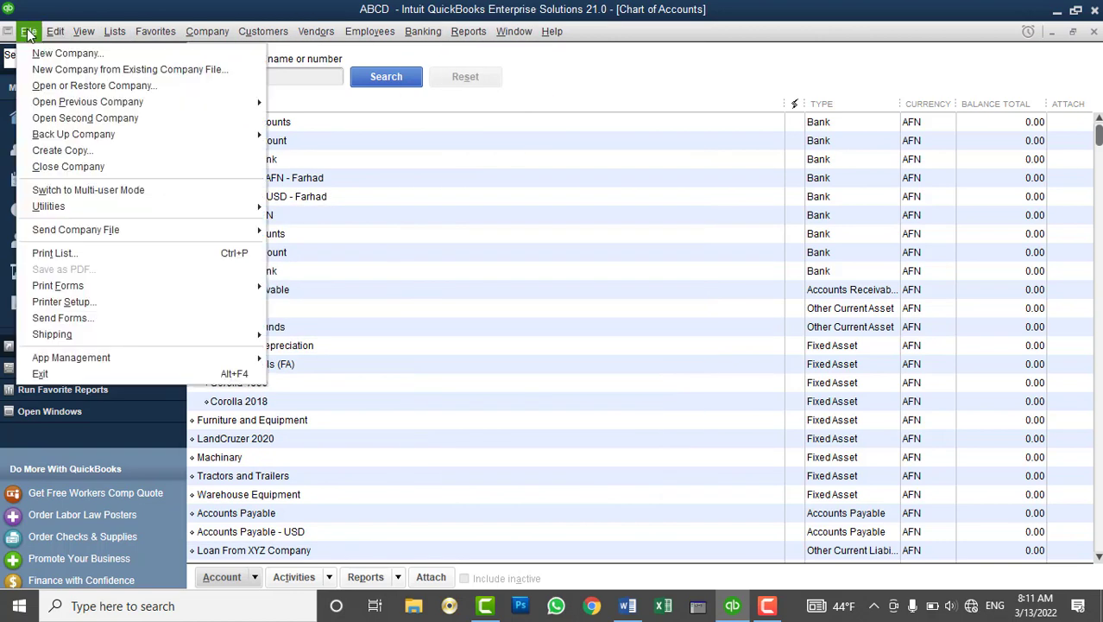
mouse_move(243, 205)
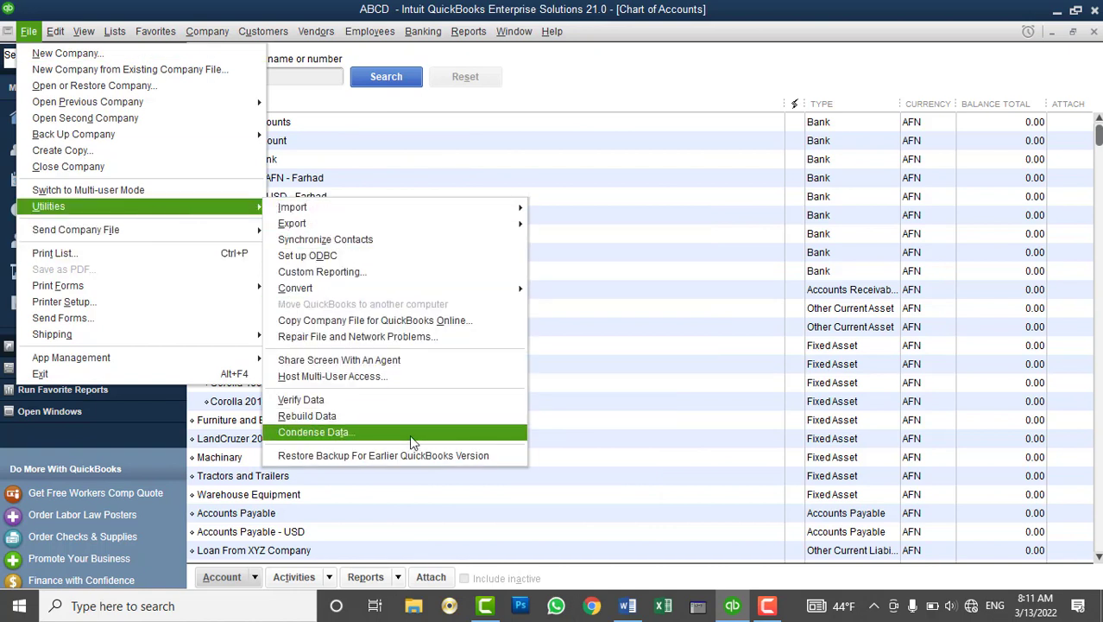
mouse_move(448, 292)
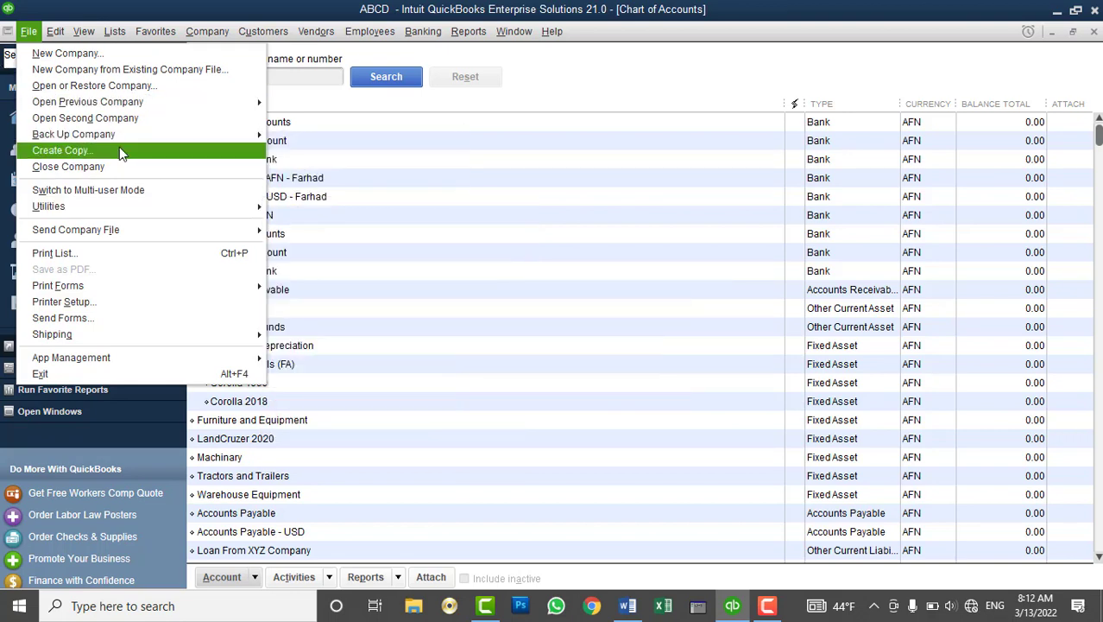
mouse_move(166, 207)
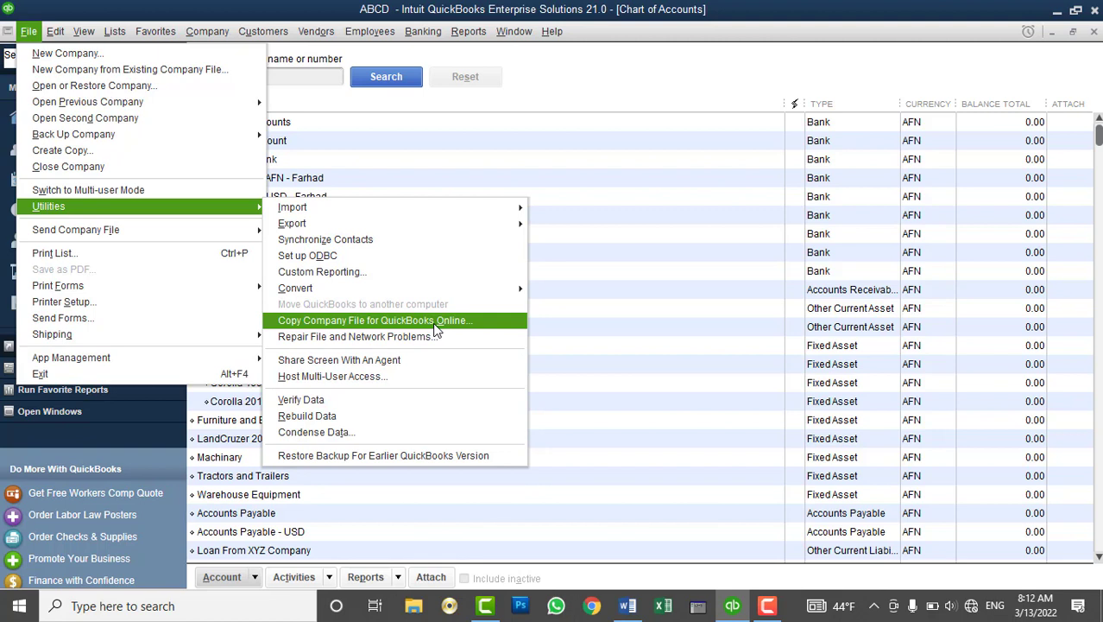
click(436, 324)
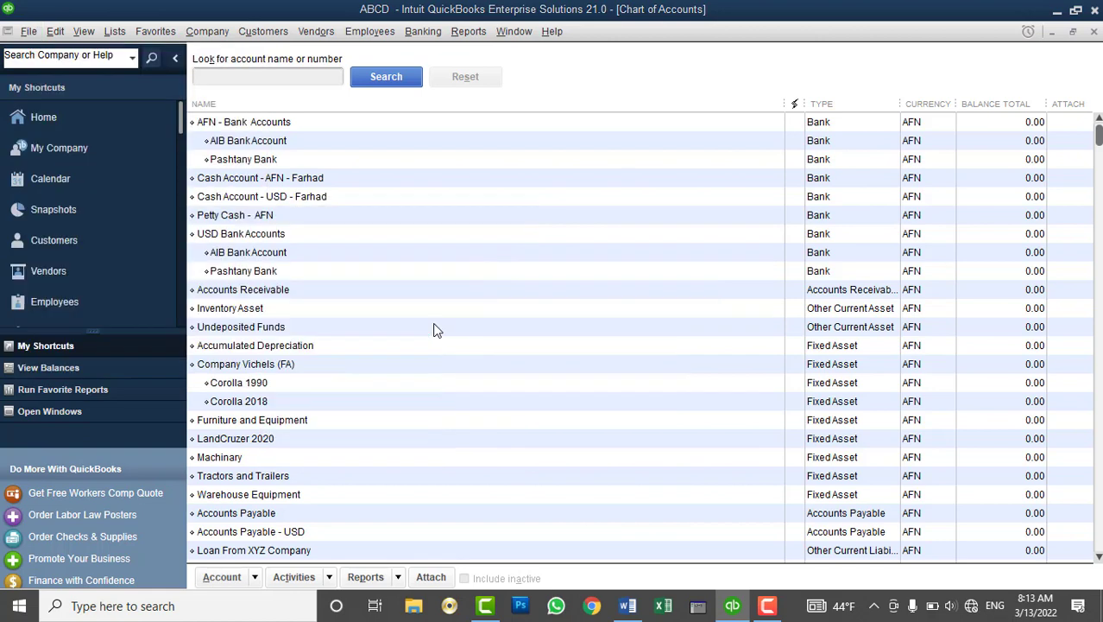
click(566, 223)
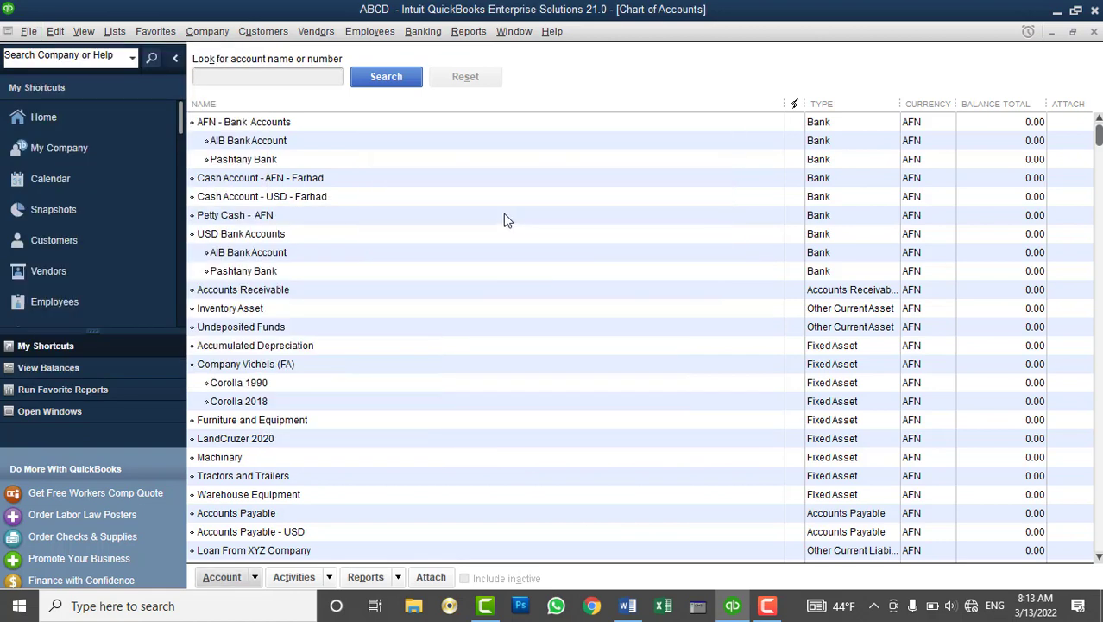
Request support screen sharing, decline the browser, and return to File > Utilities
click(28, 31)
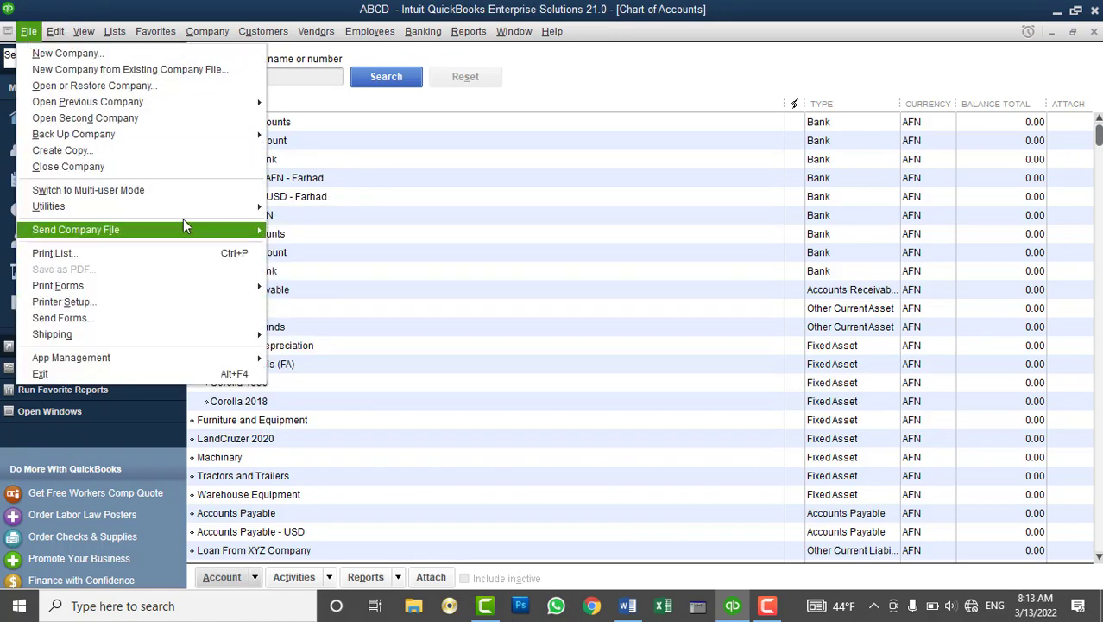
mouse_move(129, 207)
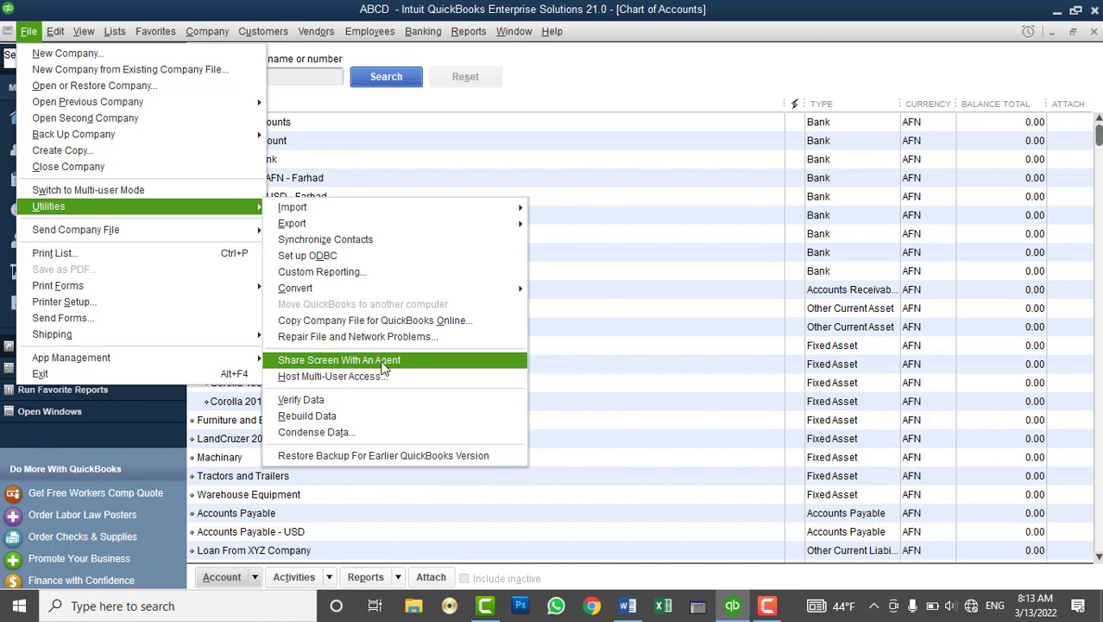
click(384, 363)
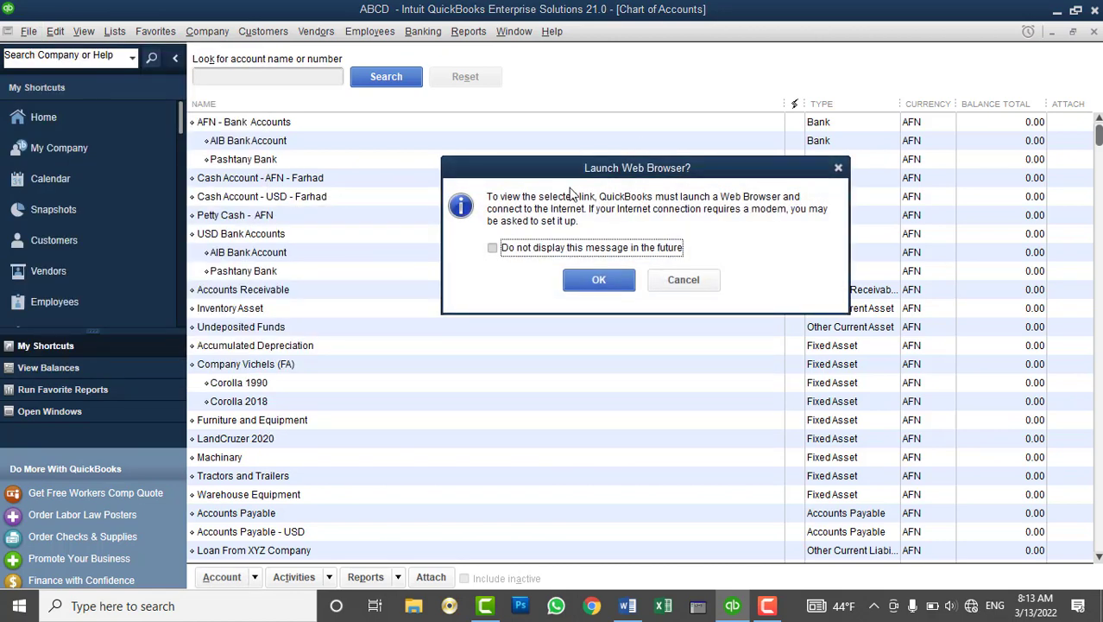
click(671, 276)
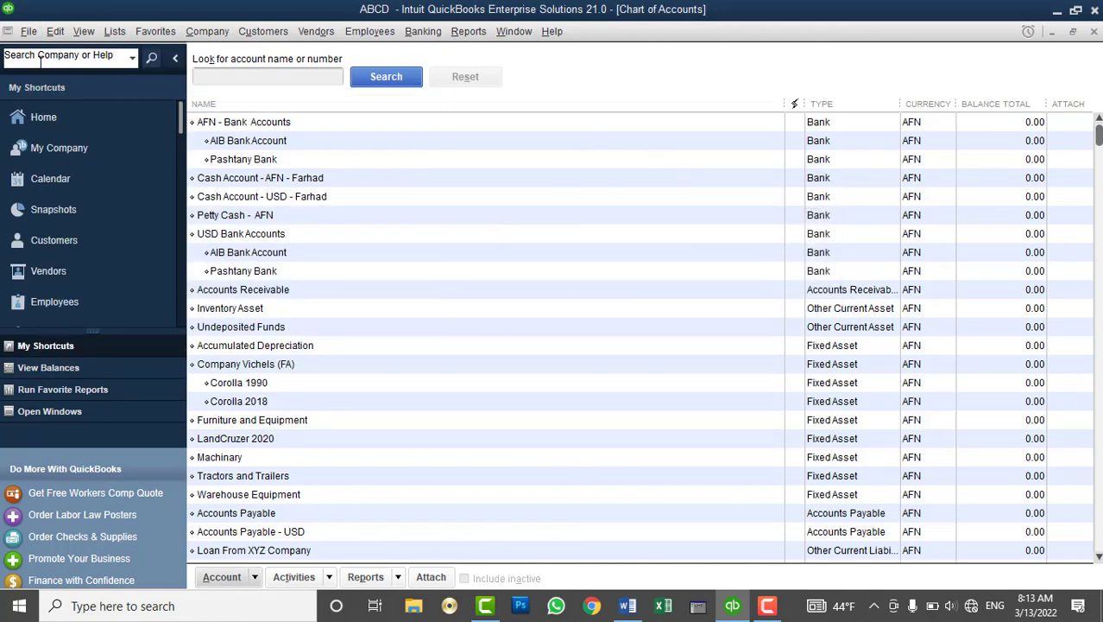
click(27, 32)
mouse_move(140, 211)
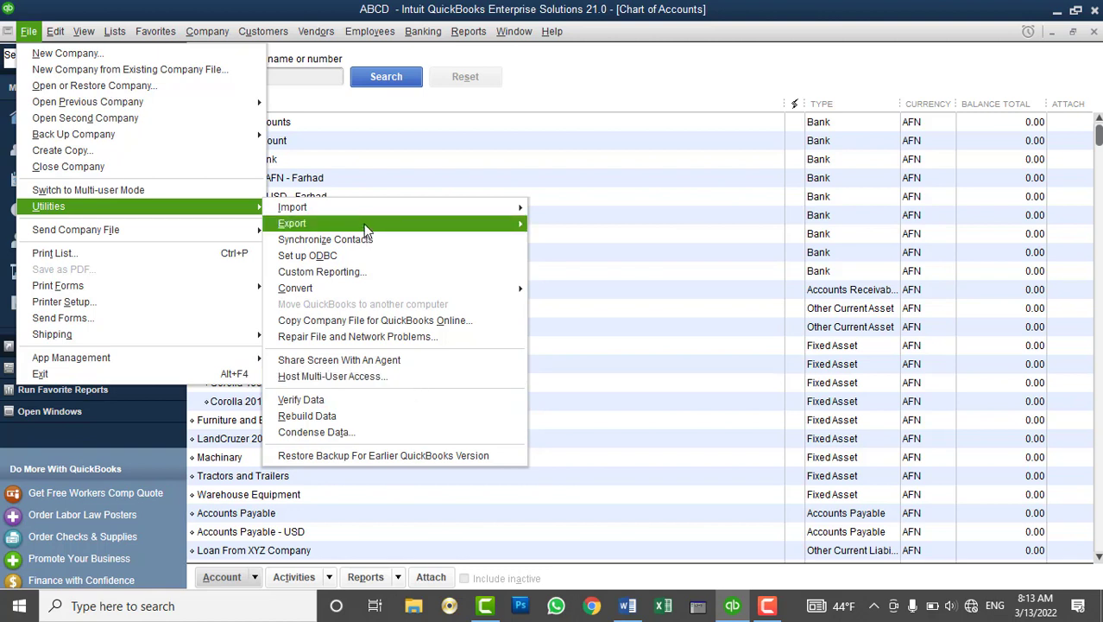
mouse_move(364, 214)
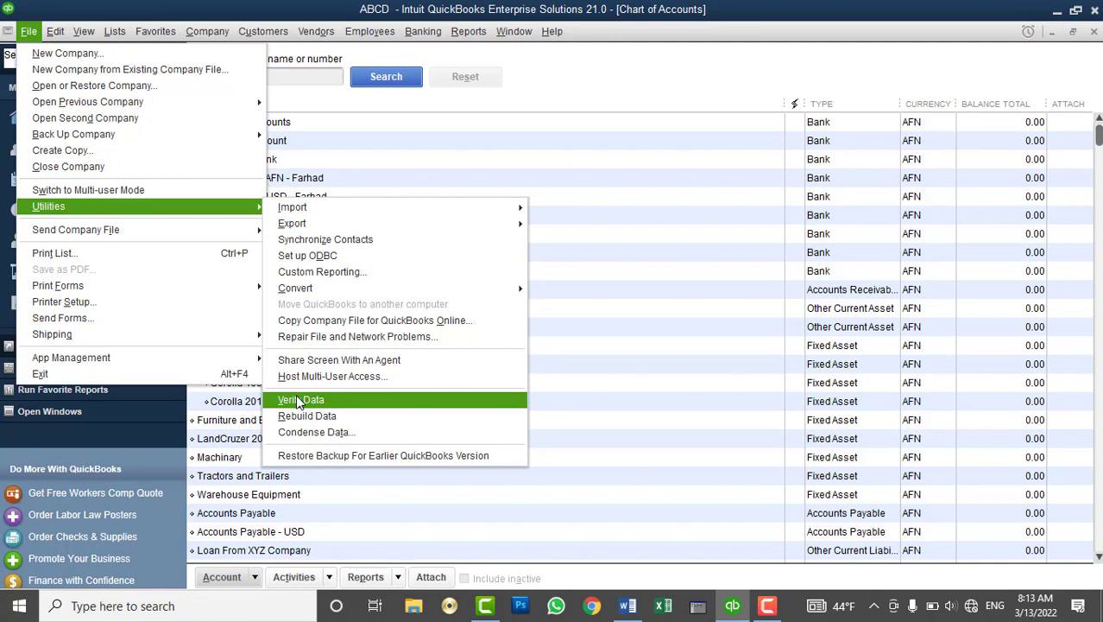
Run Verify Data on ABCD and confirm the no-problems result
click(297, 403)
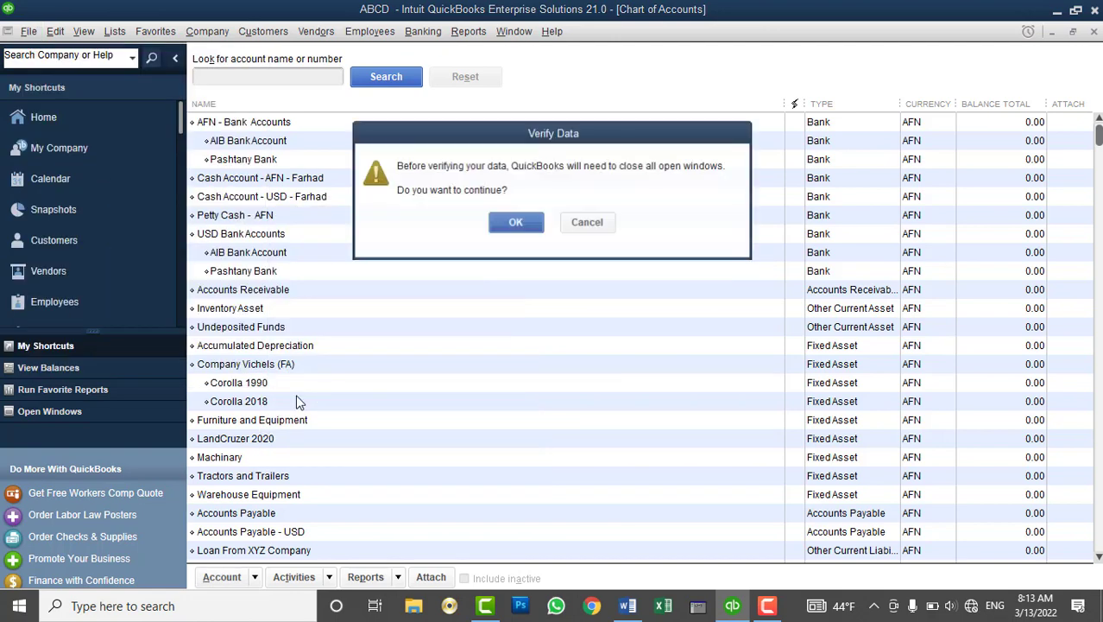
click(515, 223)
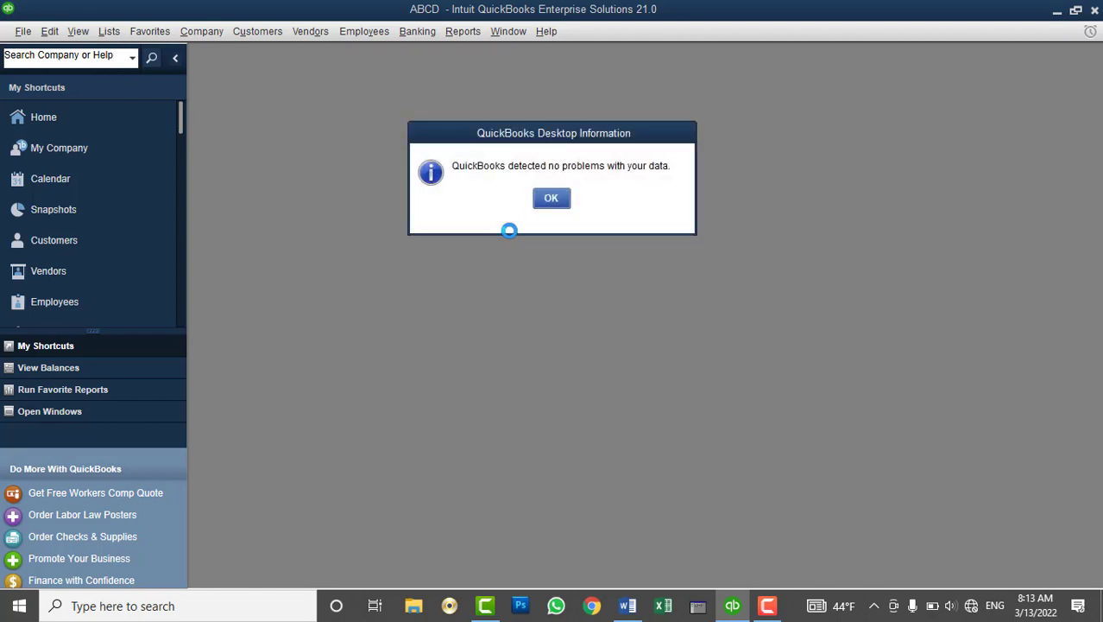
click(558, 202)
click(23, 31)
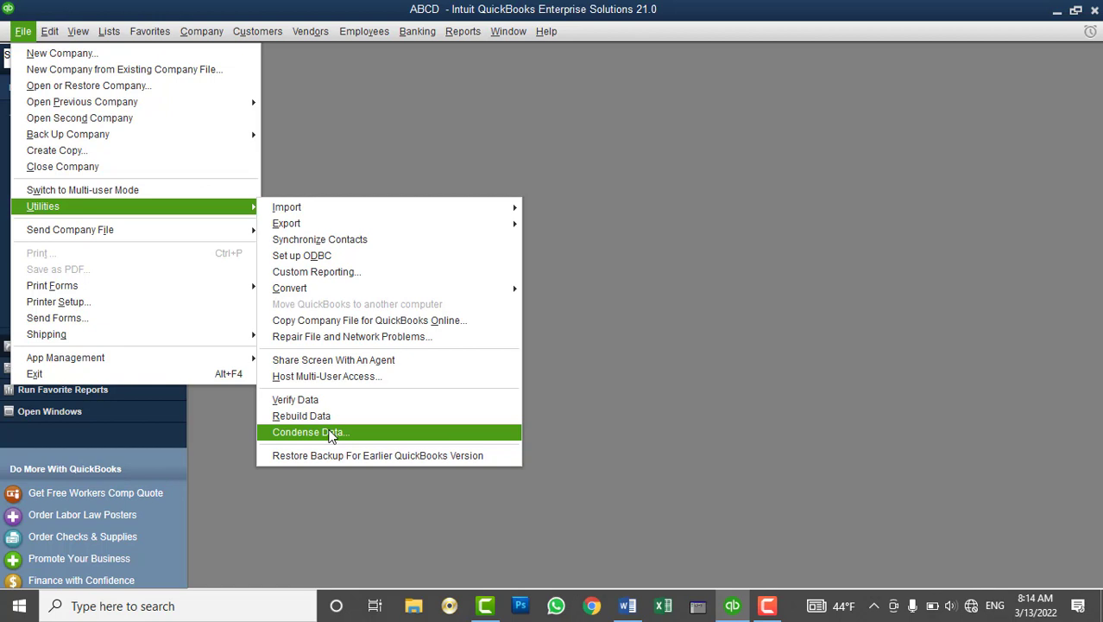
Close ABCD and open Intercontinental Hotel kabul.QBW, logging in with the admin password
click(23, 31)
click(25, 33)
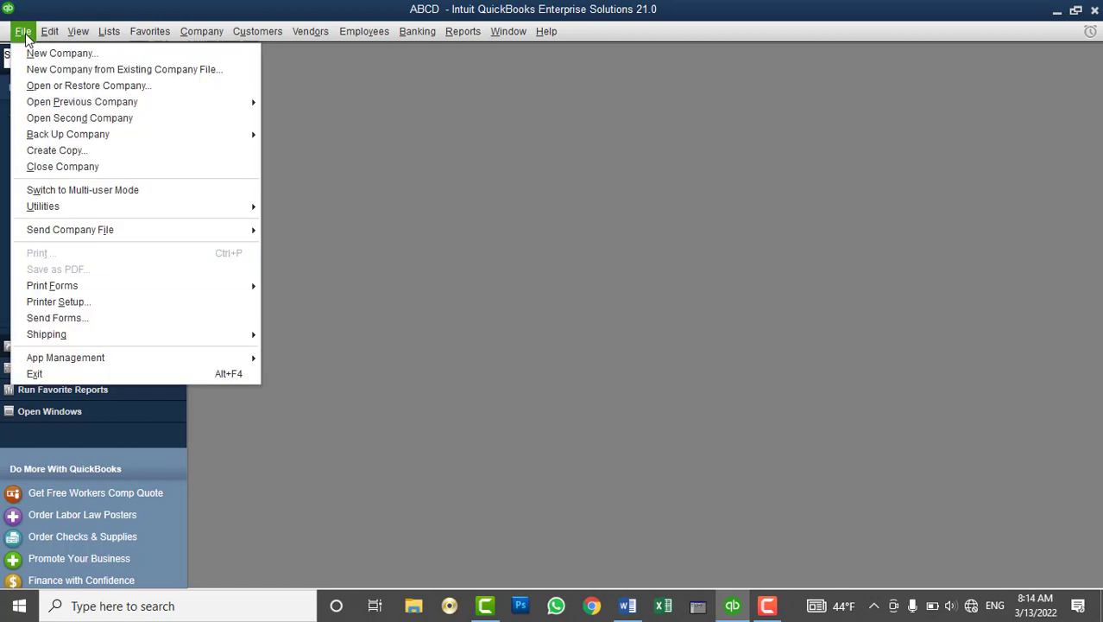
click(87, 167)
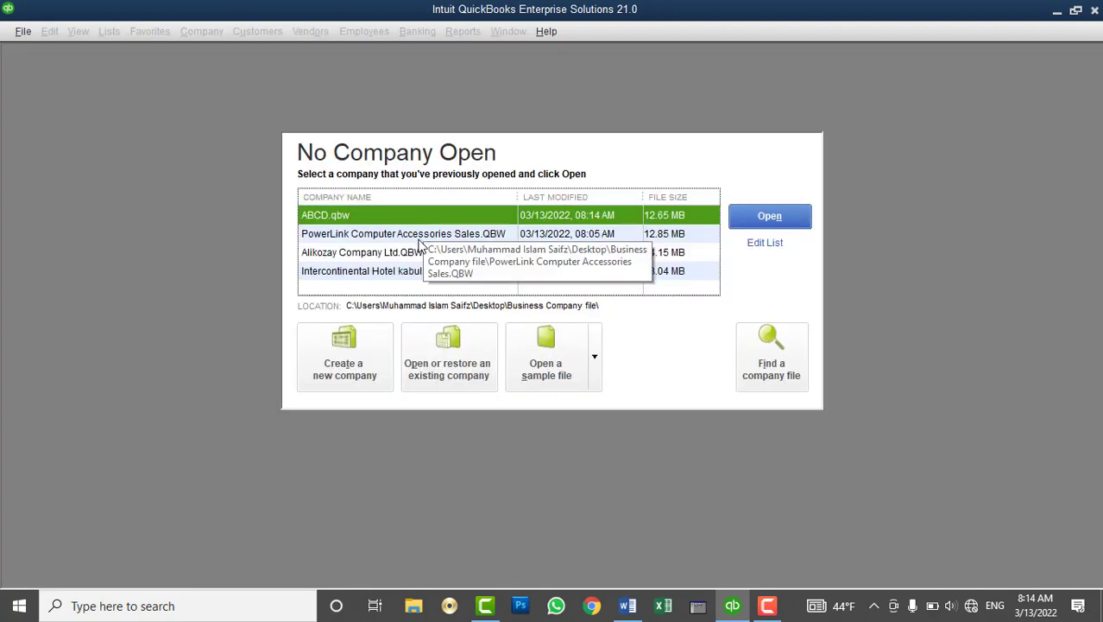
click(380, 272)
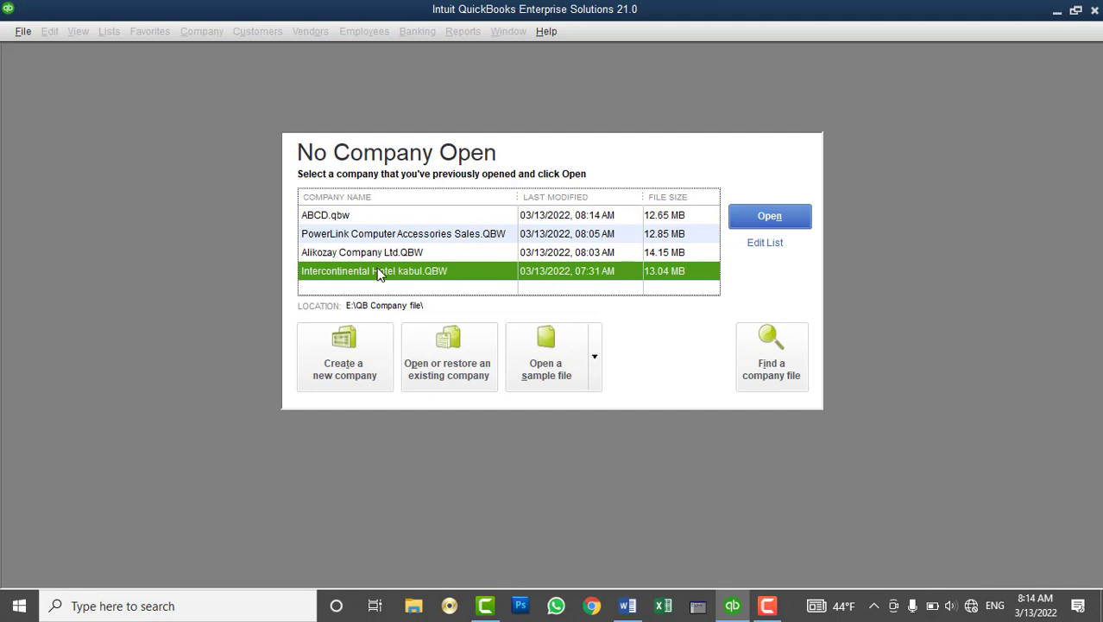
click(744, 216)
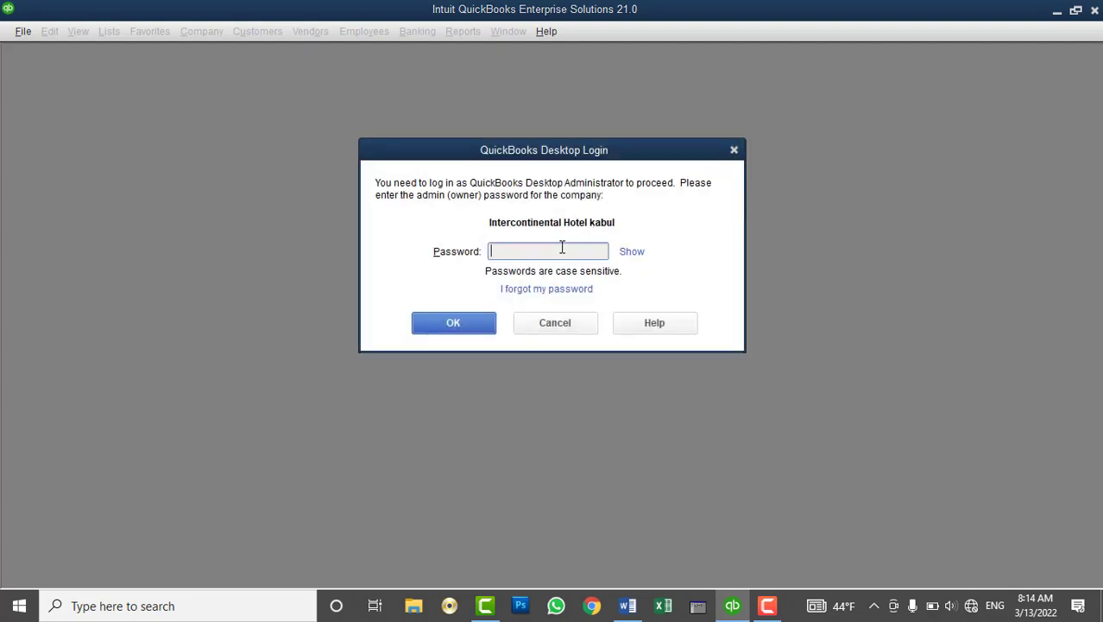
text(********)
click(464, 321)
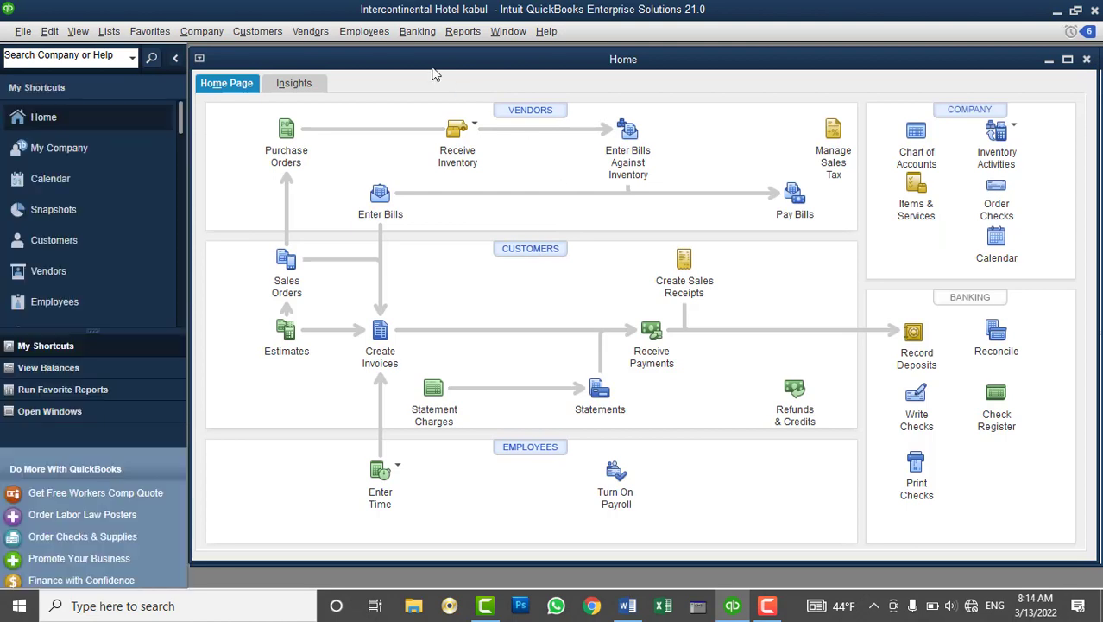
Maximise Home and browse the hotel's customers in the Customer Center
double_click(436, 63)
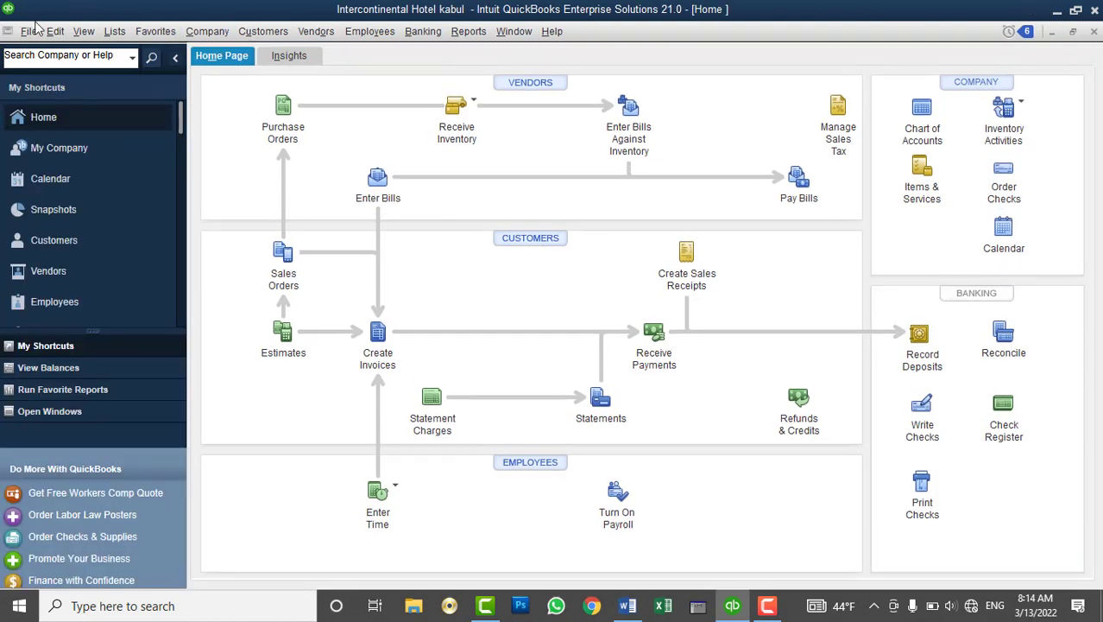
click(31, 31)
click(33, 33)
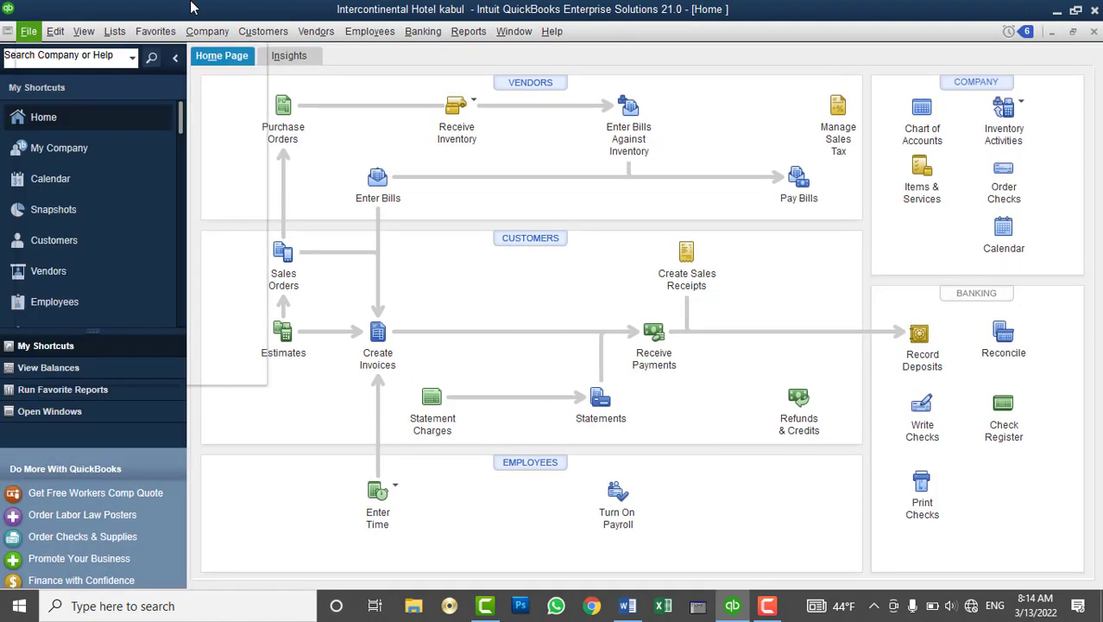
click(547, 243)
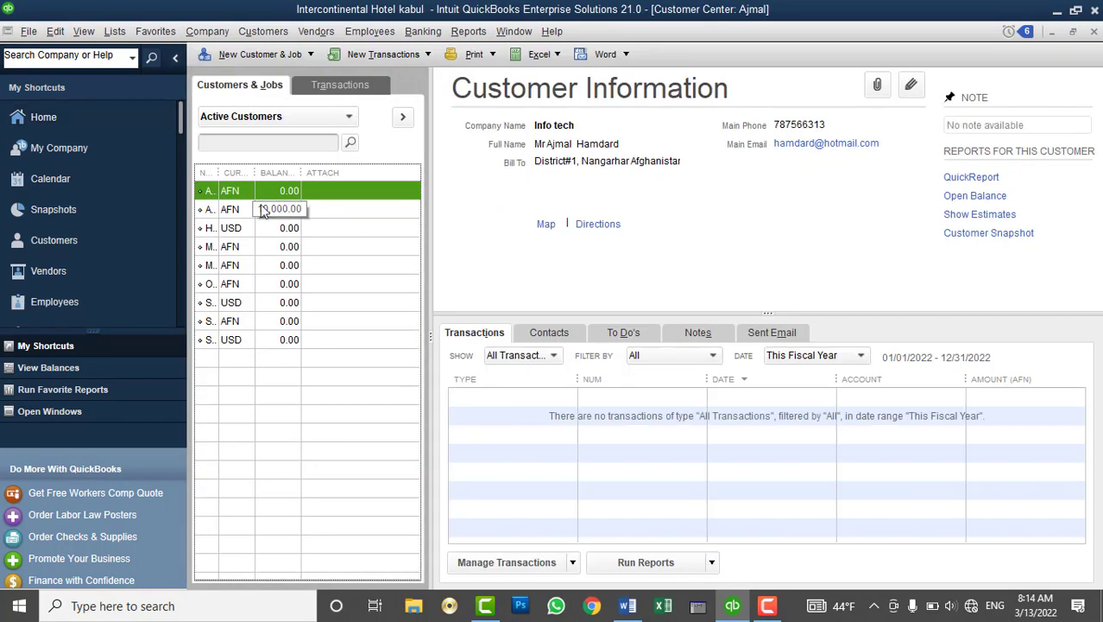
click(263, 211)
click(256, 250)
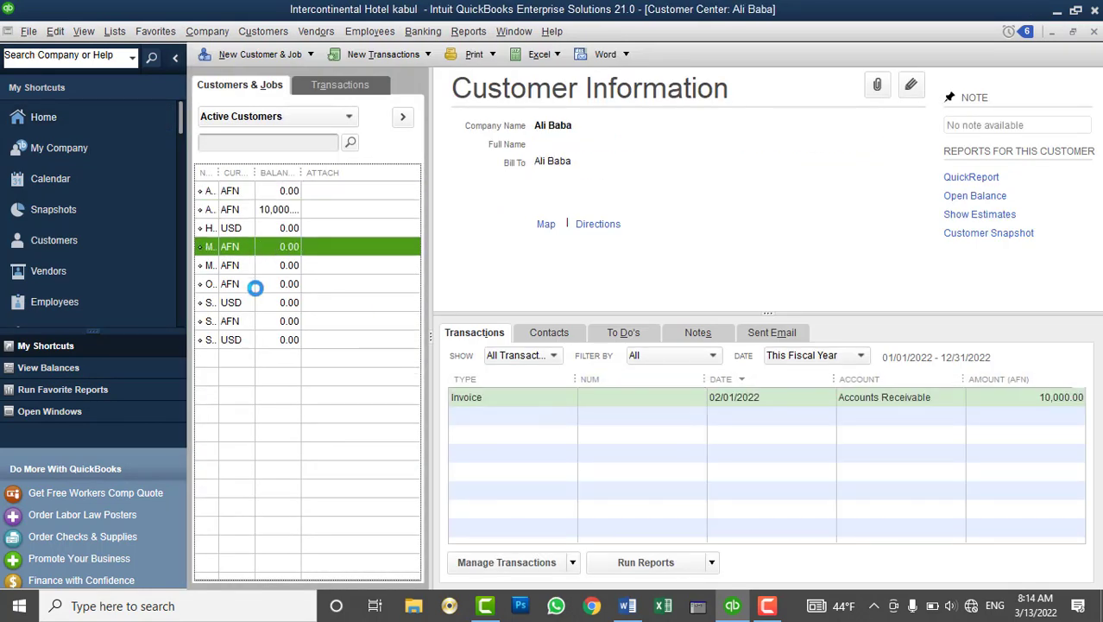
click(256, 285)
click(257, 320)
click(266, 212)
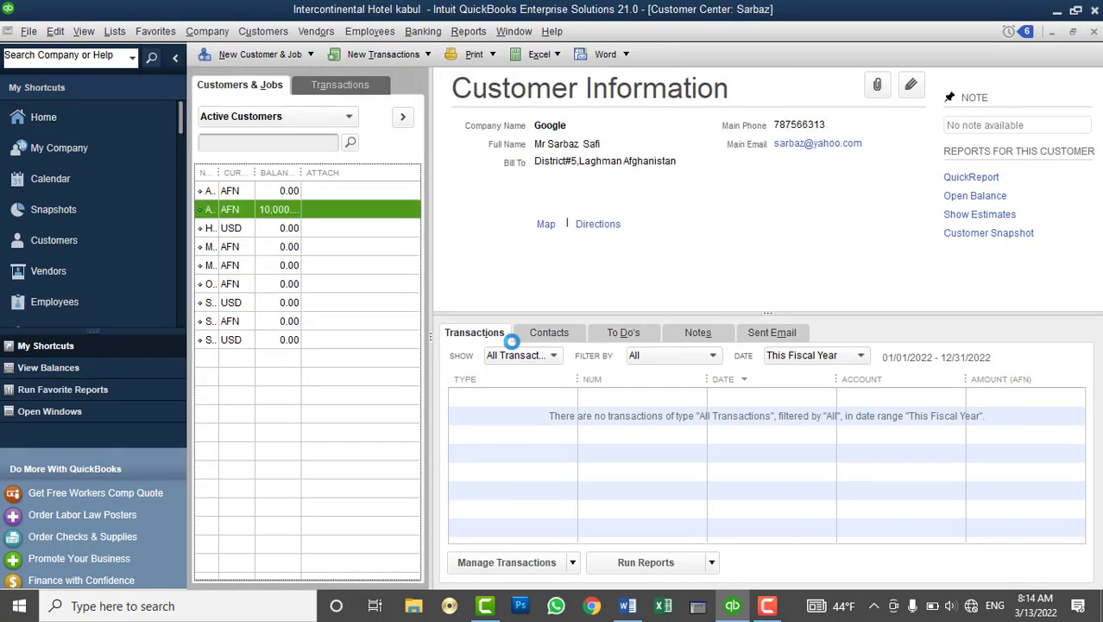
Open the Chart of Accounts and check the AIB Bank - USD and Inventory Asset balances
click(190, 32)
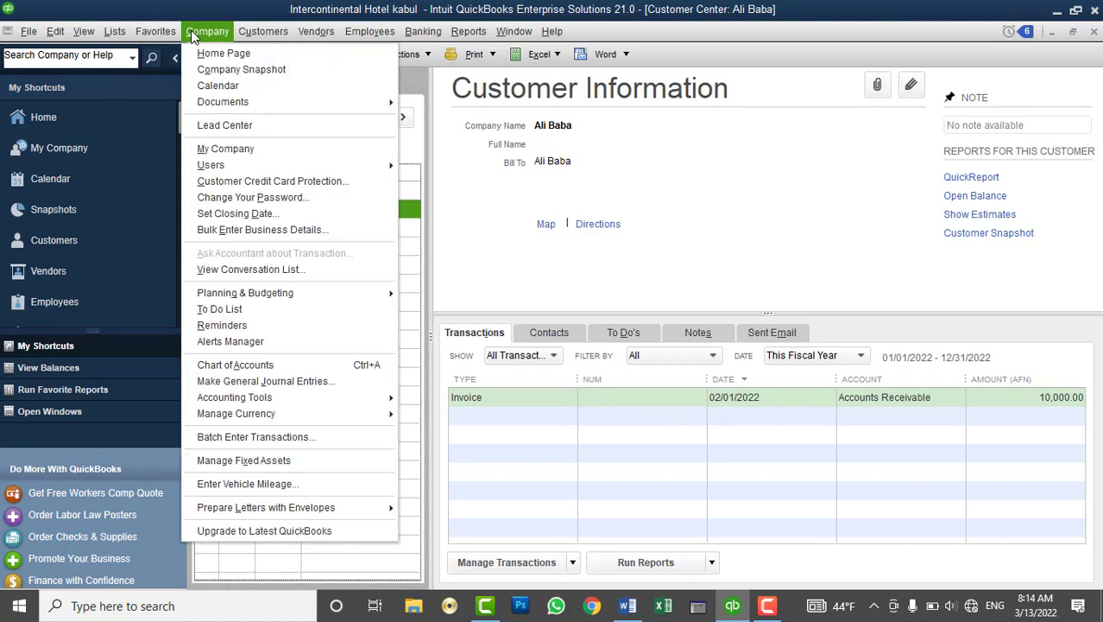
click(138, 49)
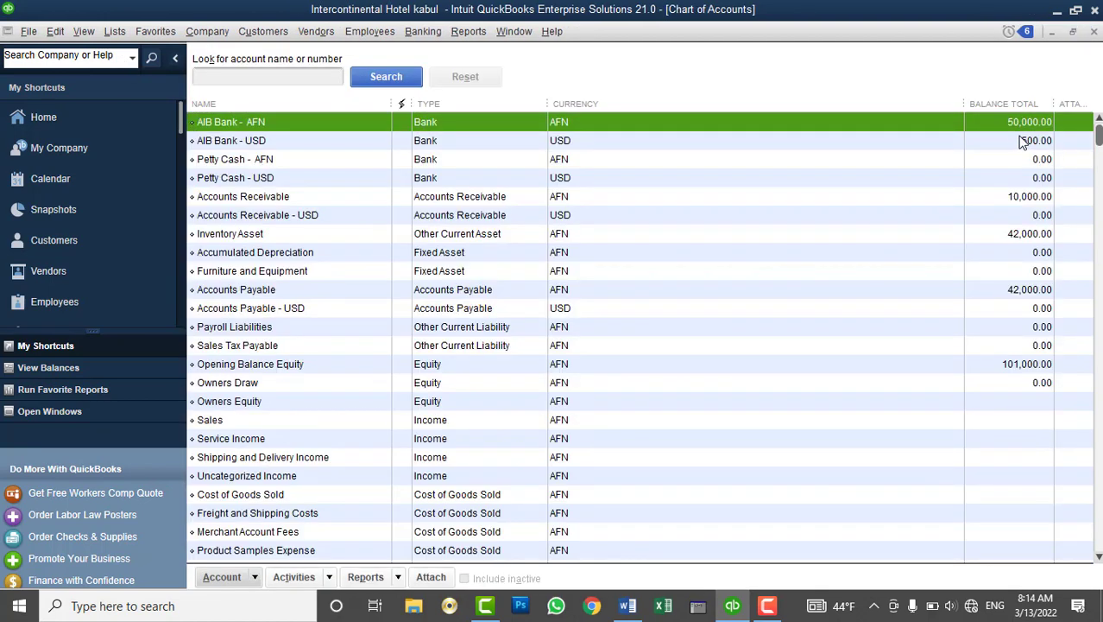
click(1022, 141)
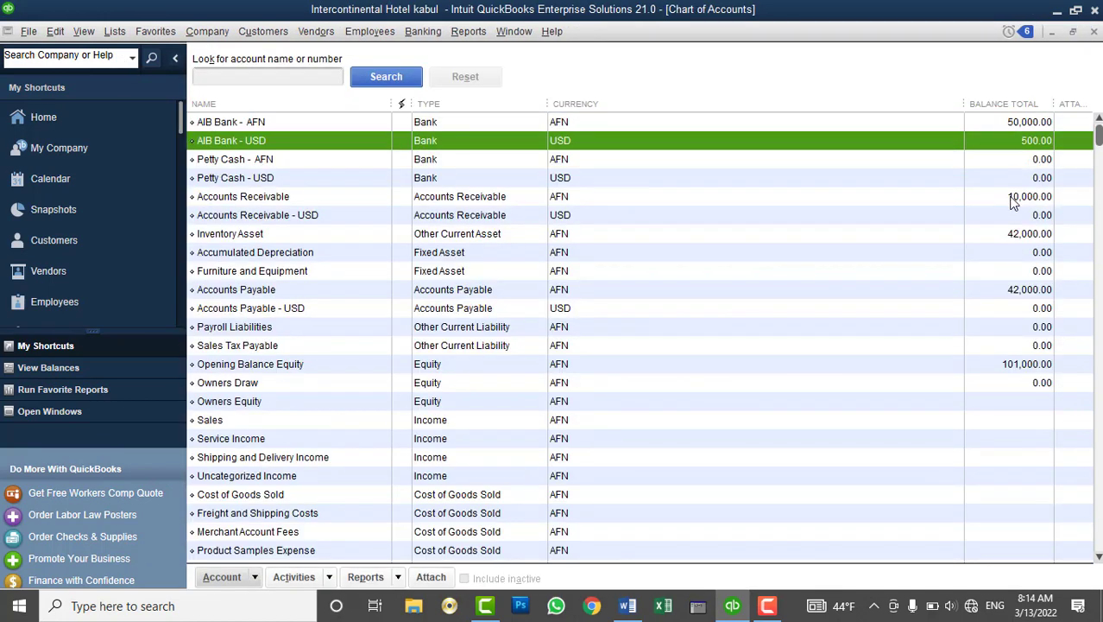
click(1006, 233)
click(207, 31)
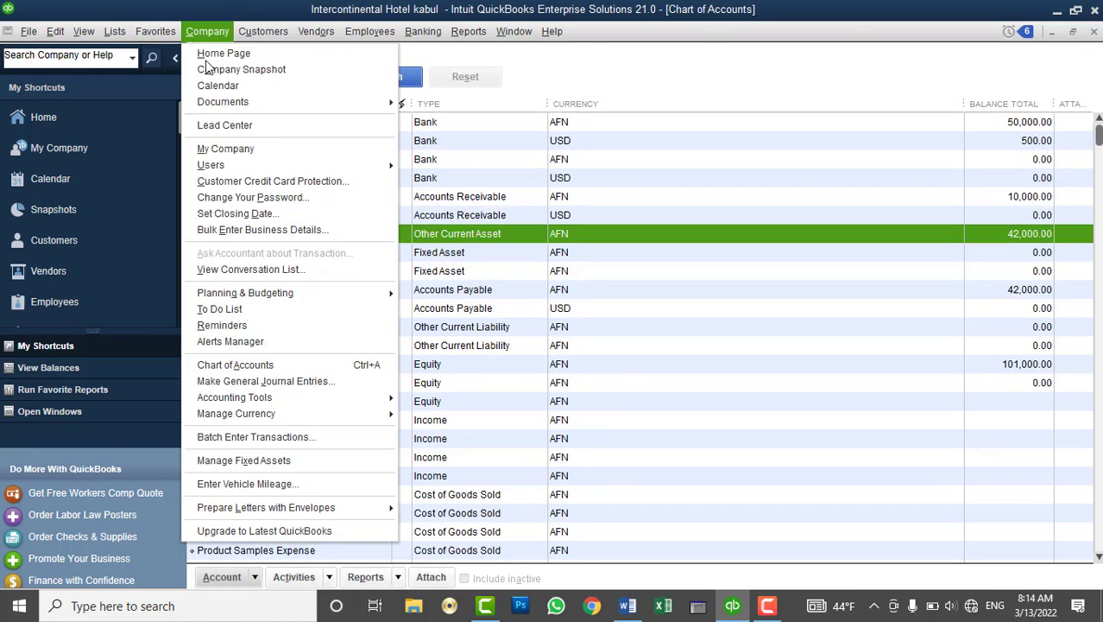
click(266, 381)
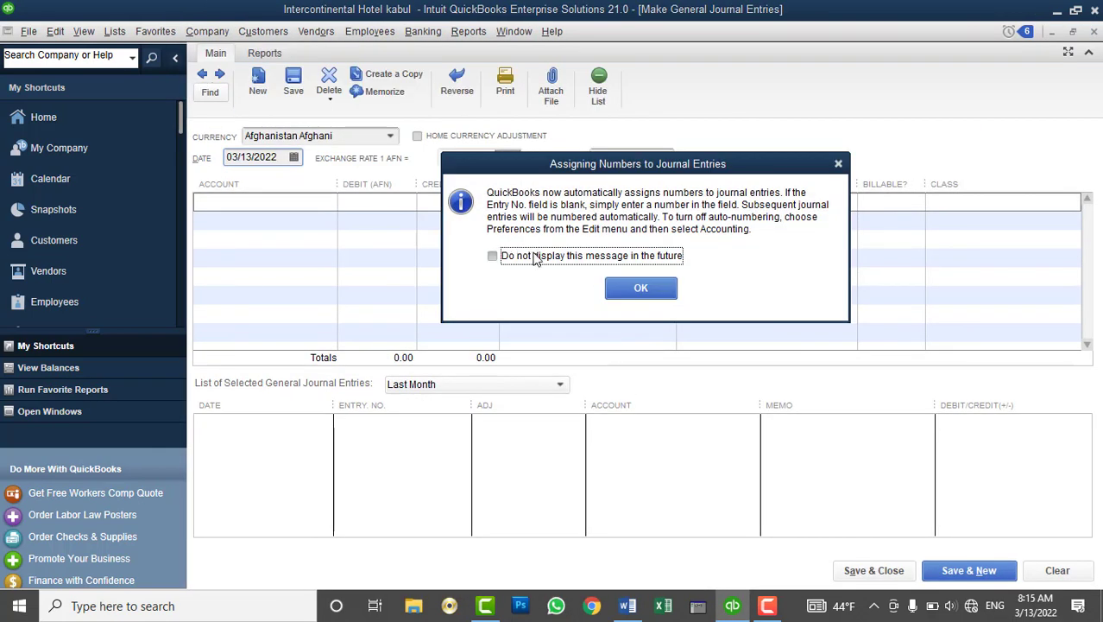
click(535, 257)
click(641, 288)
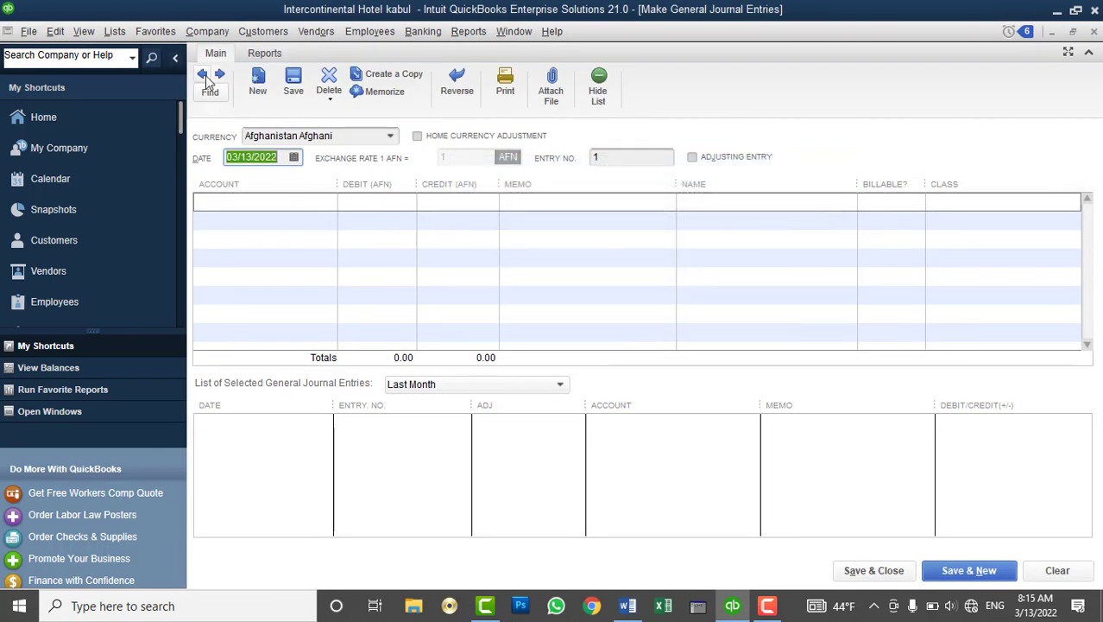
click(1094, 32)
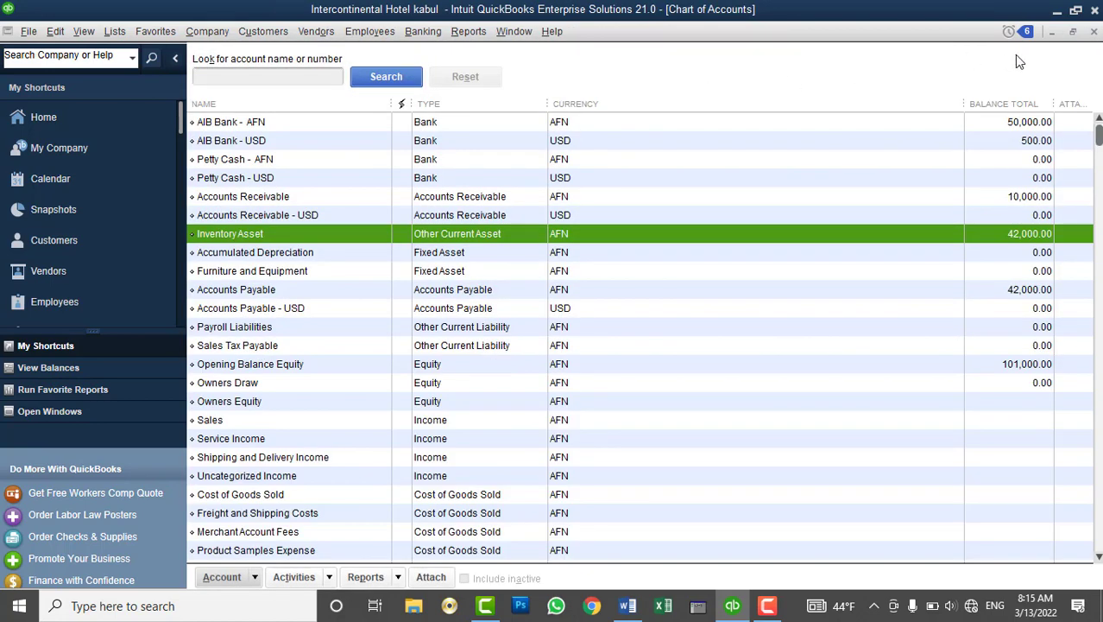
click(29, 31)
Start the Condense Data wizard to remove transactions and pick a 03/10/2021 cutoff date
mouse_move(63, 214)
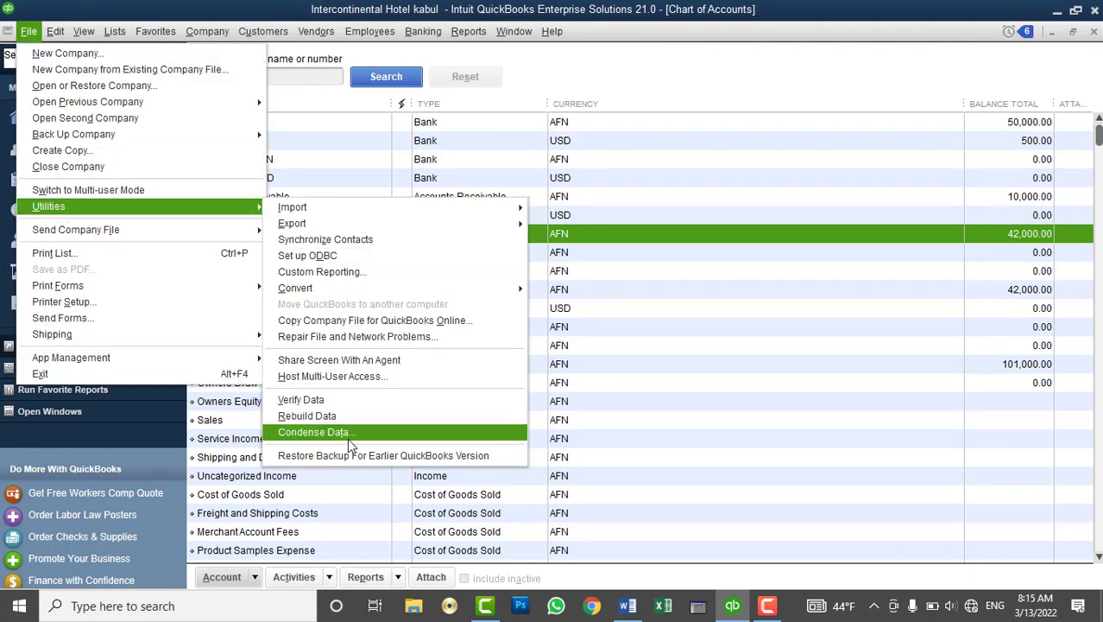
click(349, 440)
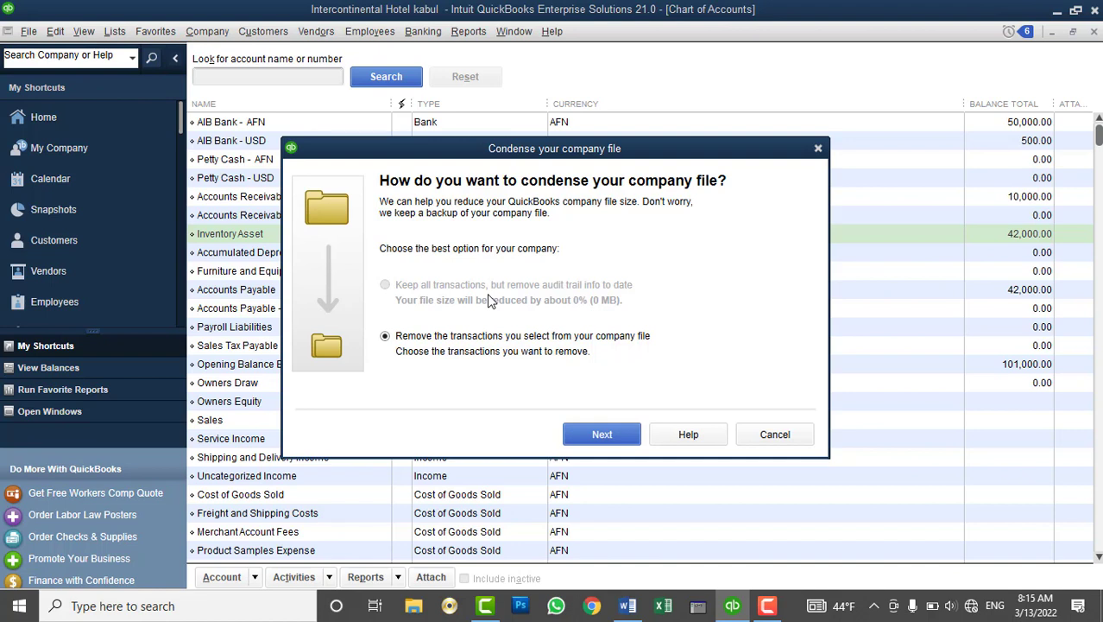
click(596, 441)
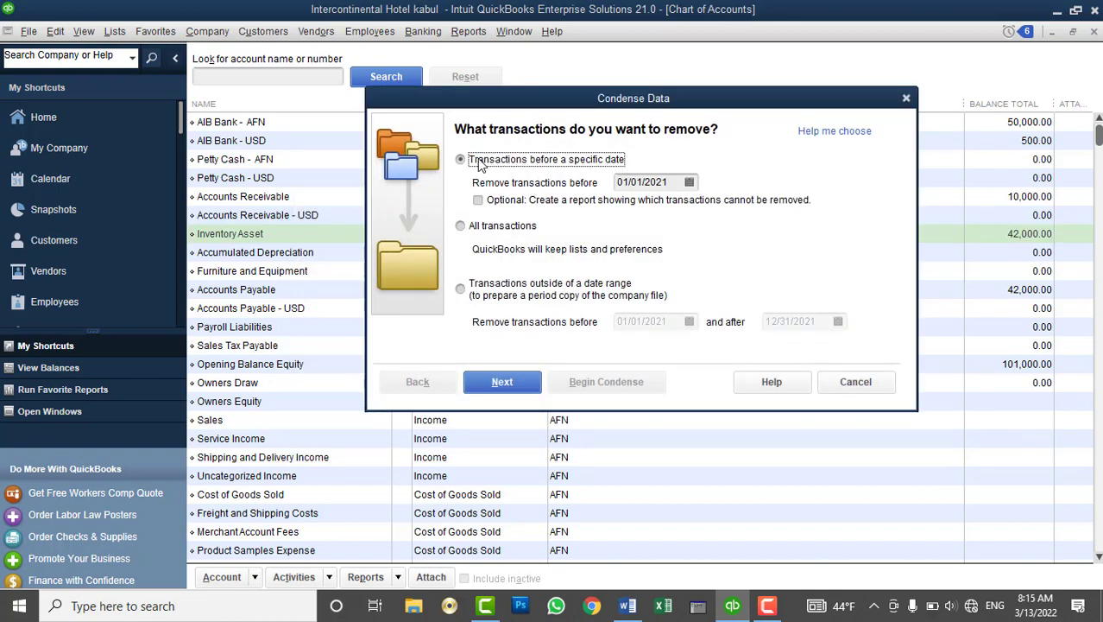
click(689, 183)
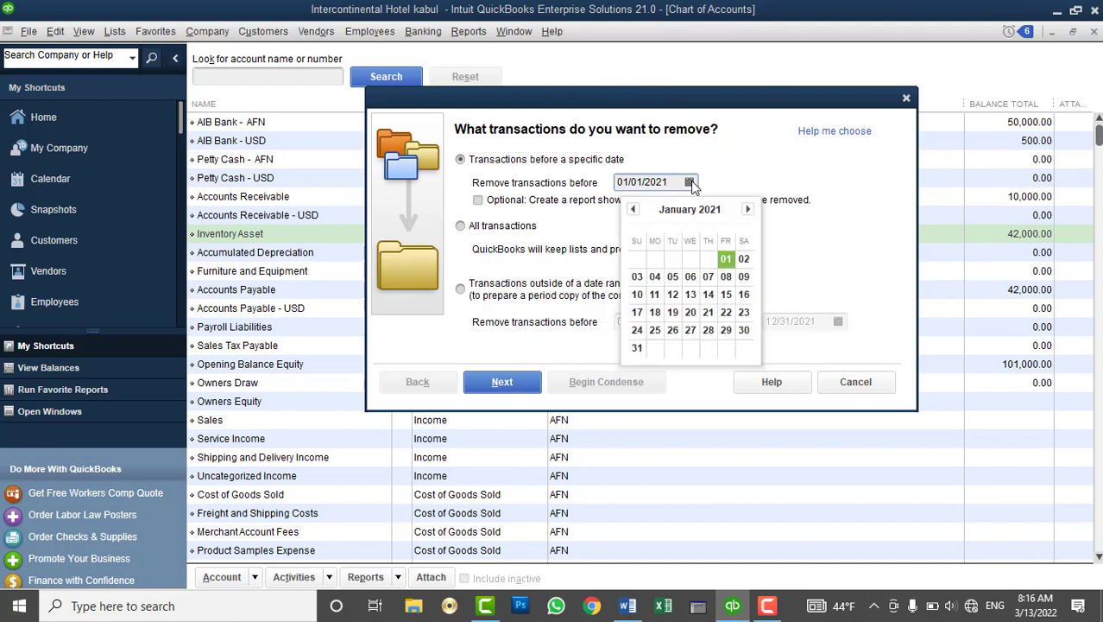
click(748, 209)
click(747, 209)
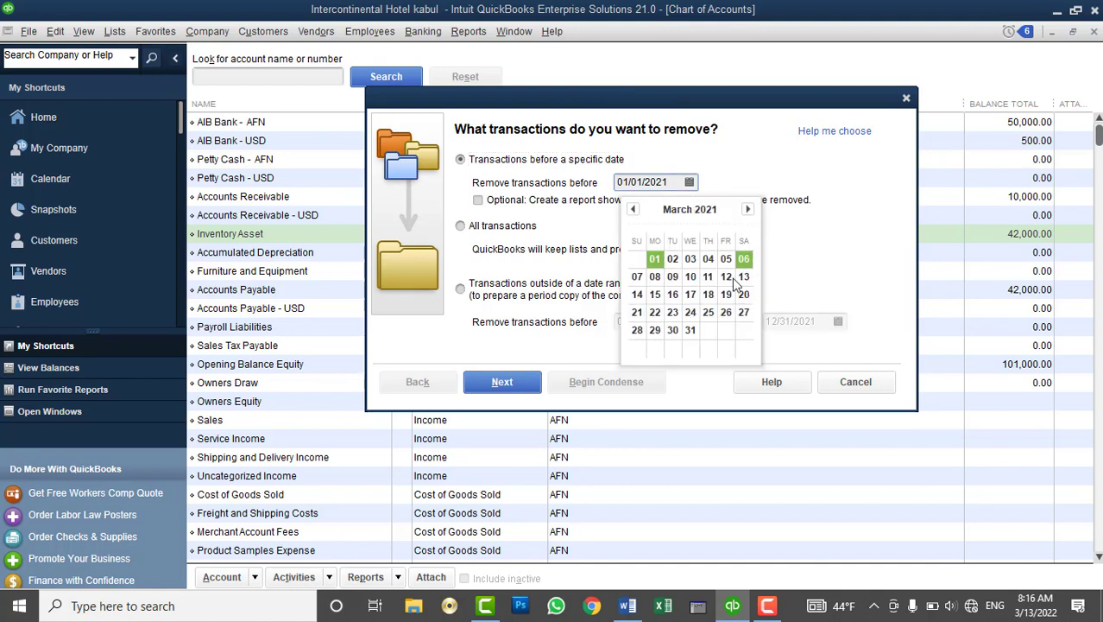
click(691, 277)
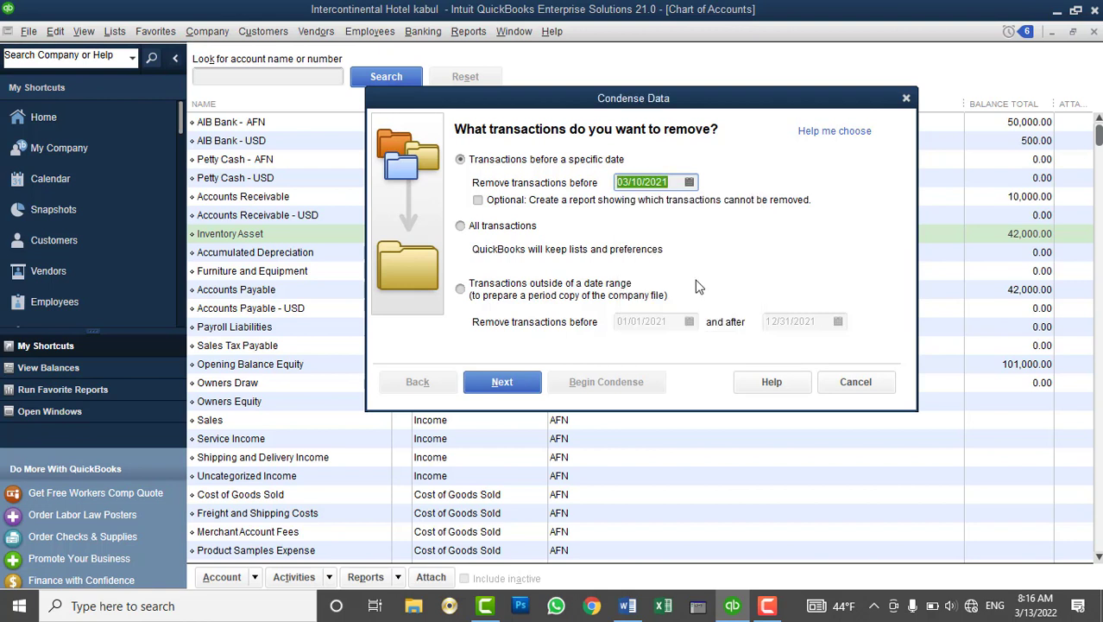
Choose to remove all transactions, continue, and confirm the removal
click(479, 227)
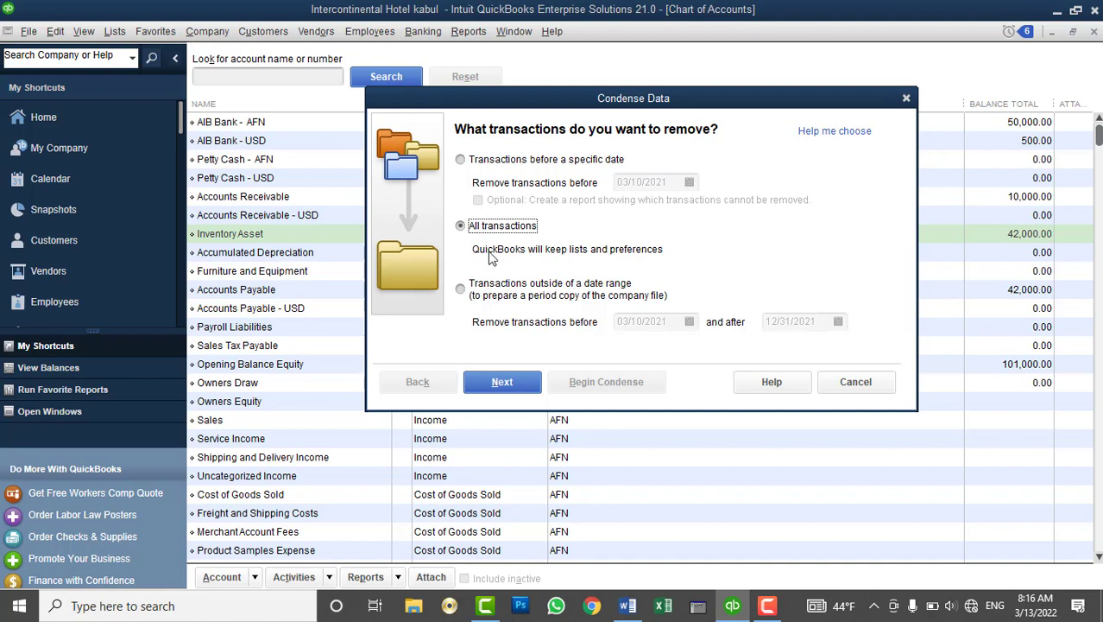
click(511, 292)
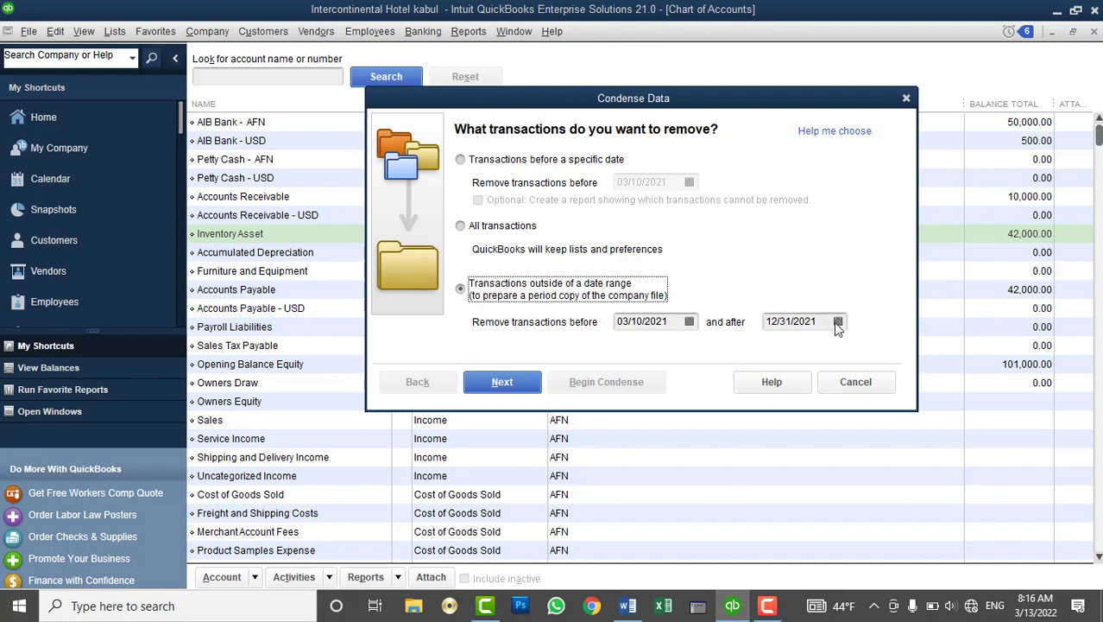
click(524, 229)
click(505, 381)
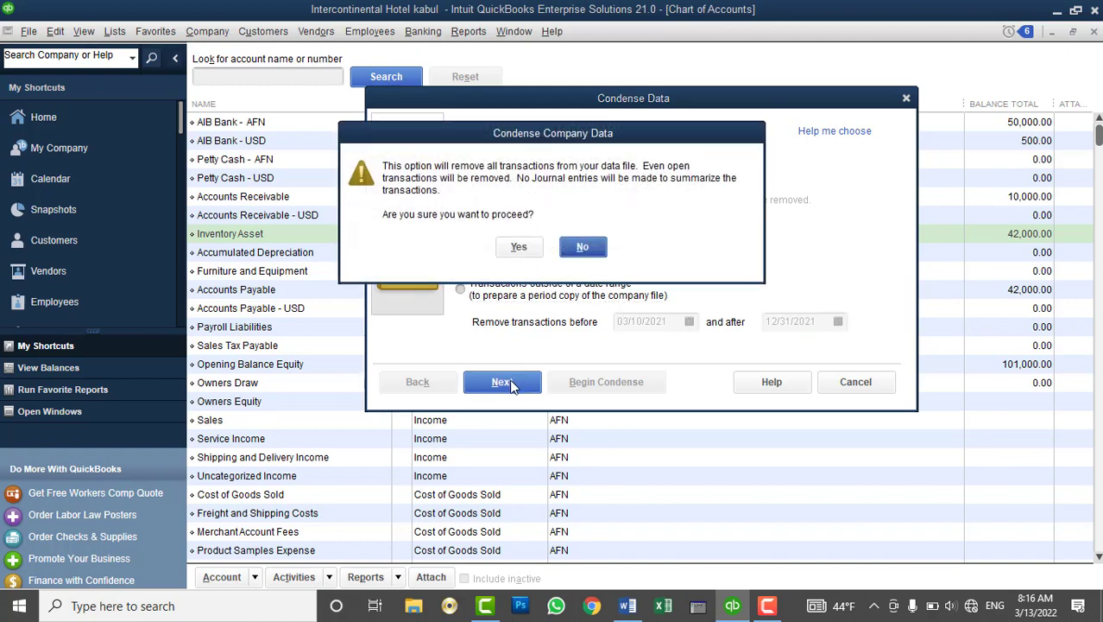
click(524, 247)
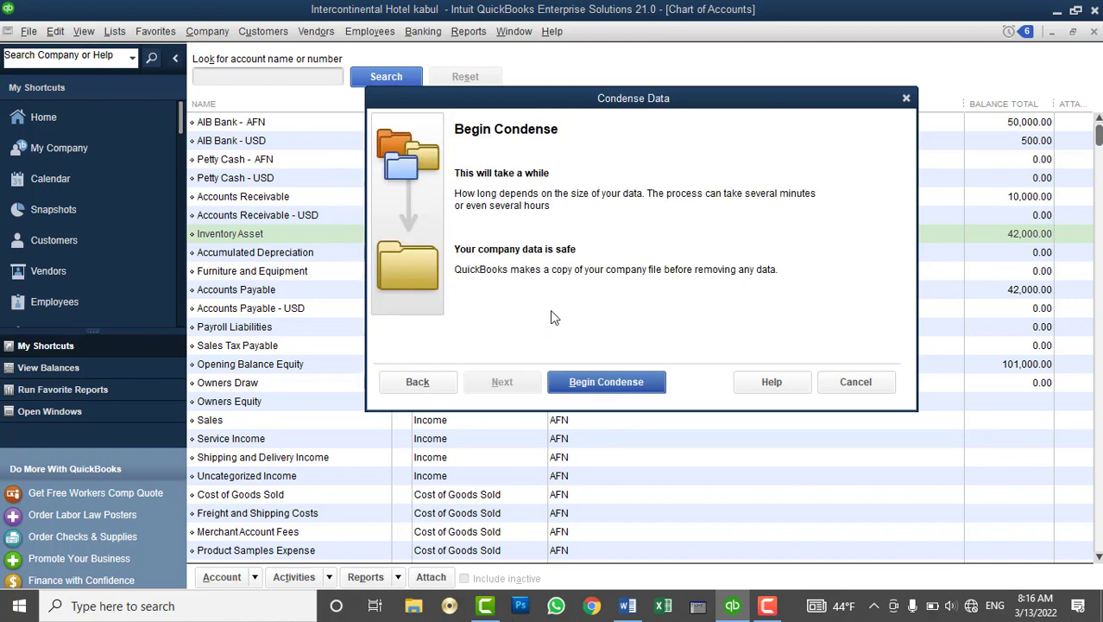
Begin condensing the Intercontinental Hotel kabul file, keeping a backup copy in E:\QB Company file
click(597, 388)
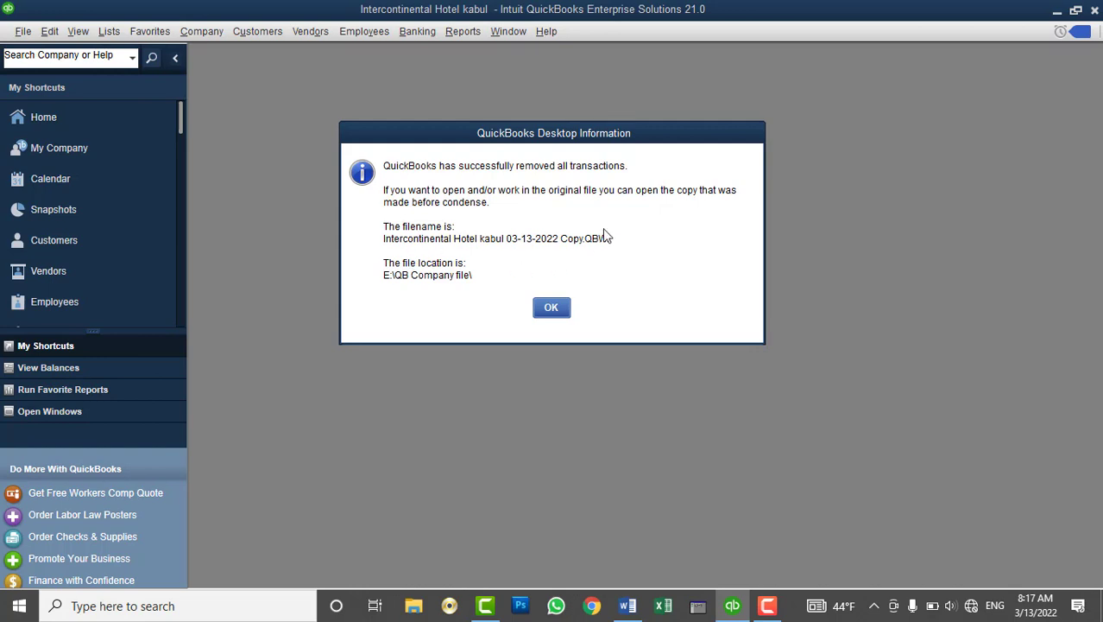
Dismiss the success message, then confirm each customer and the Chart of Accounts show 0.00 balances
click(552, 308)
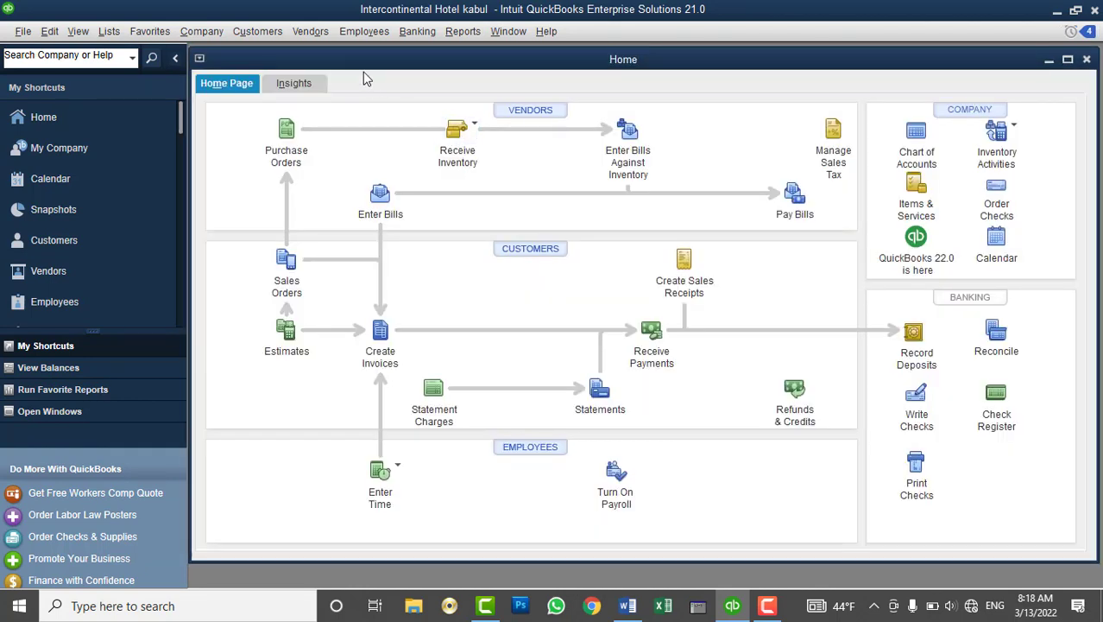
double_click(357, 60)
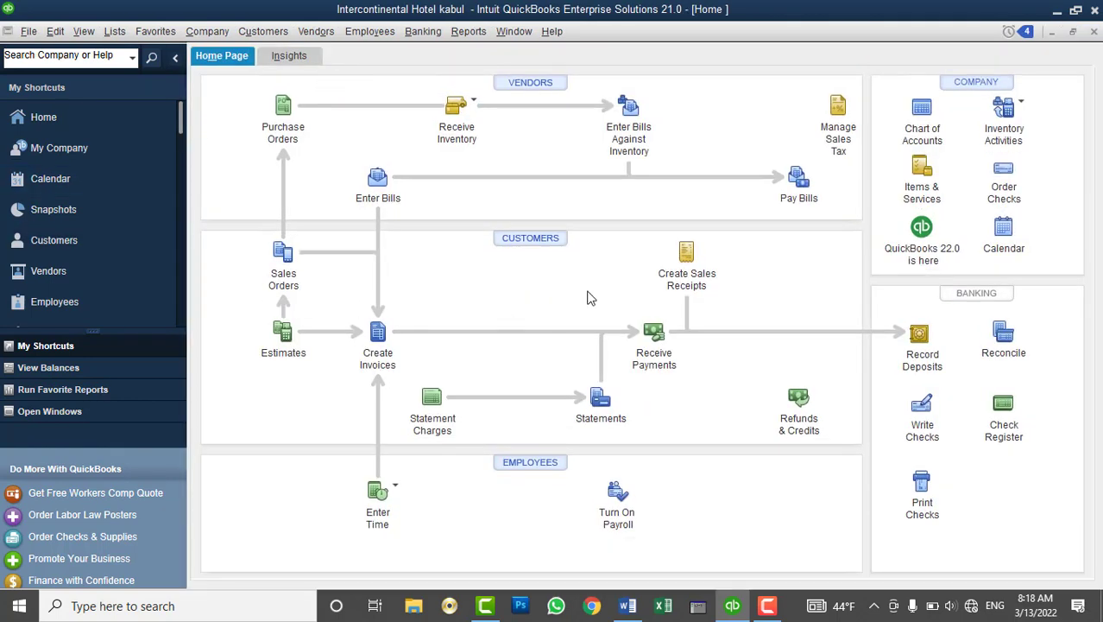
click(528, 240)
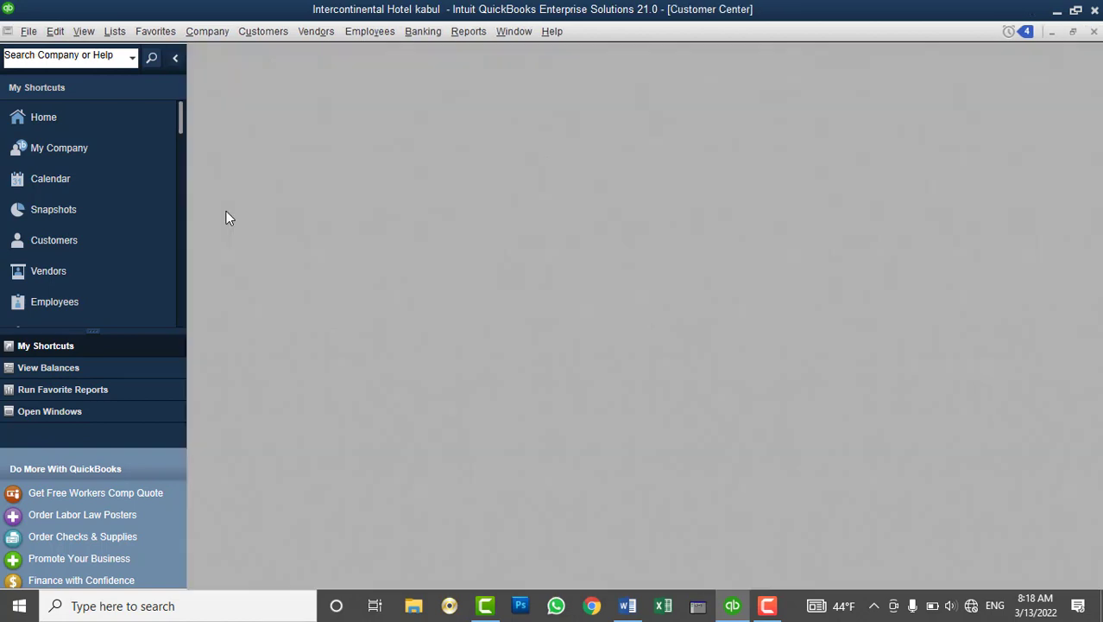
click(259, 210)
click(264, 228)
click(267, 247)
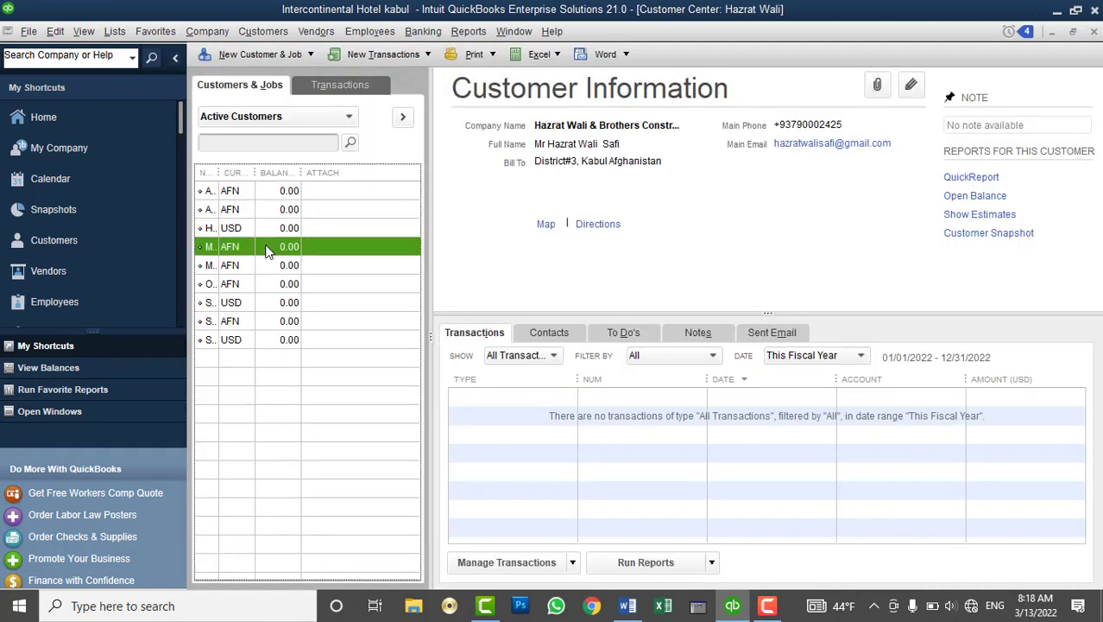
click(267, 265)
click(263, 284)
click(261, 303)
click(264, 339)
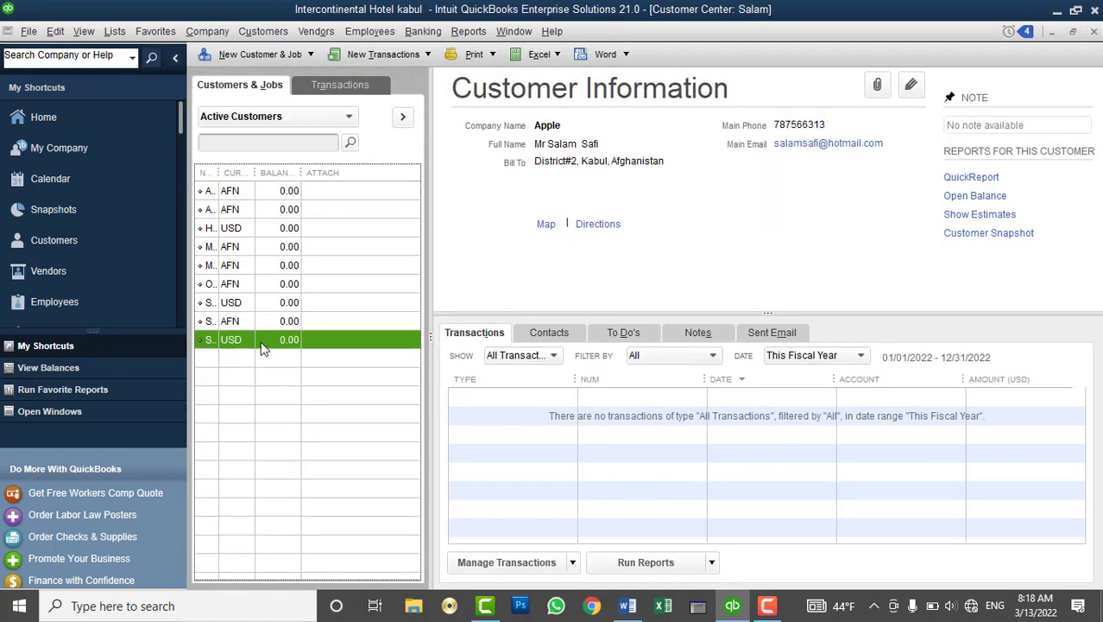
click(115, 32)
click(134, 51)
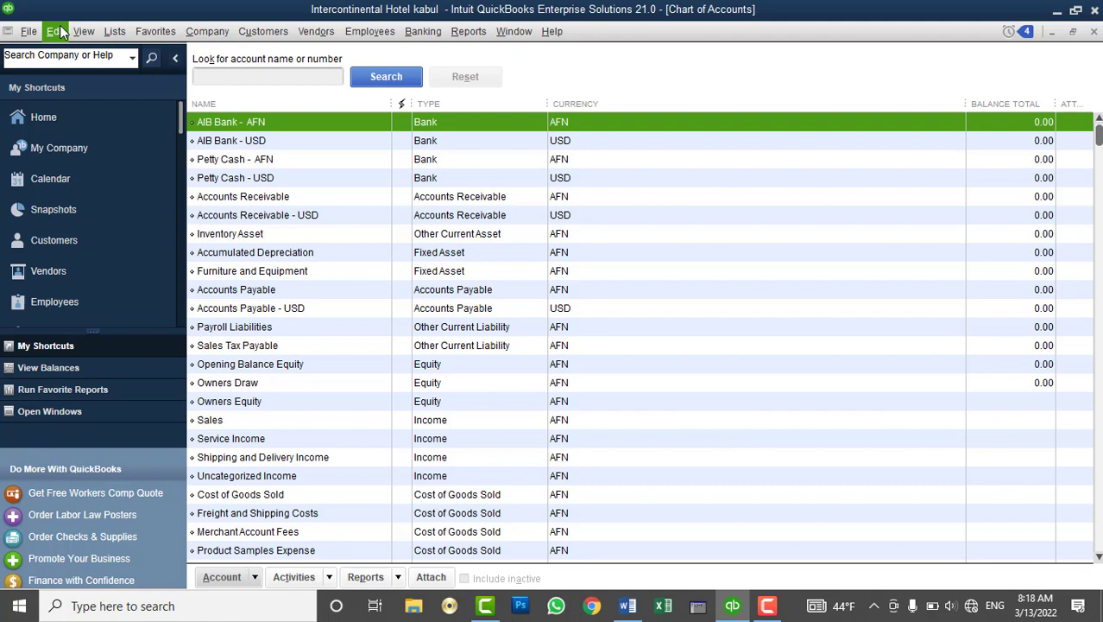
Review the company Multiple Currencies preference (home currency AFN) and cancel without changes
click(60, 31)
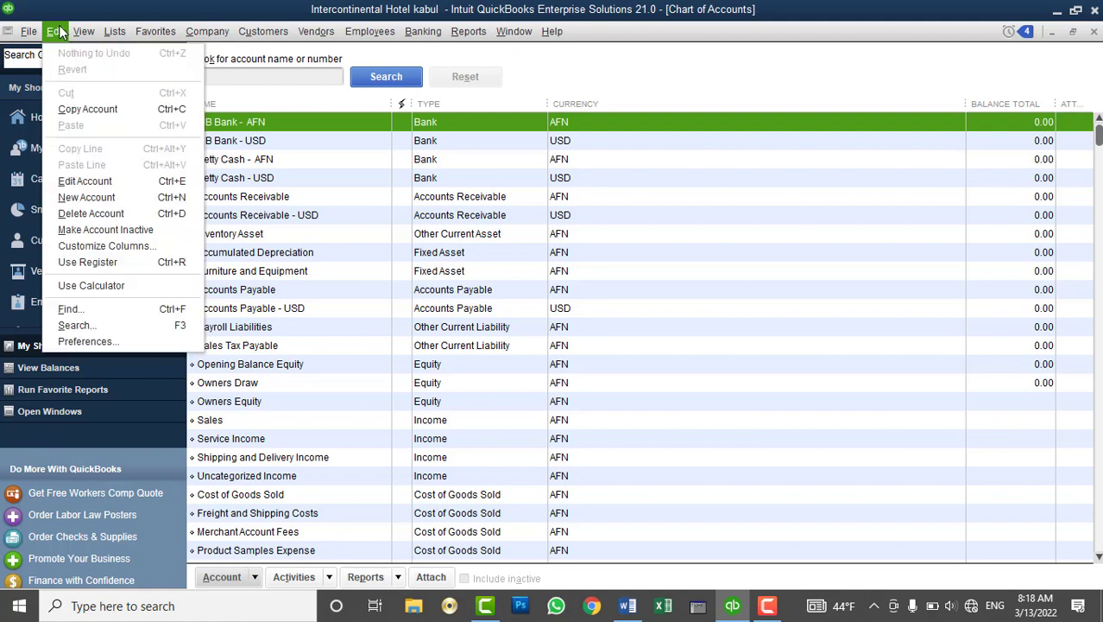
click(104, 340)
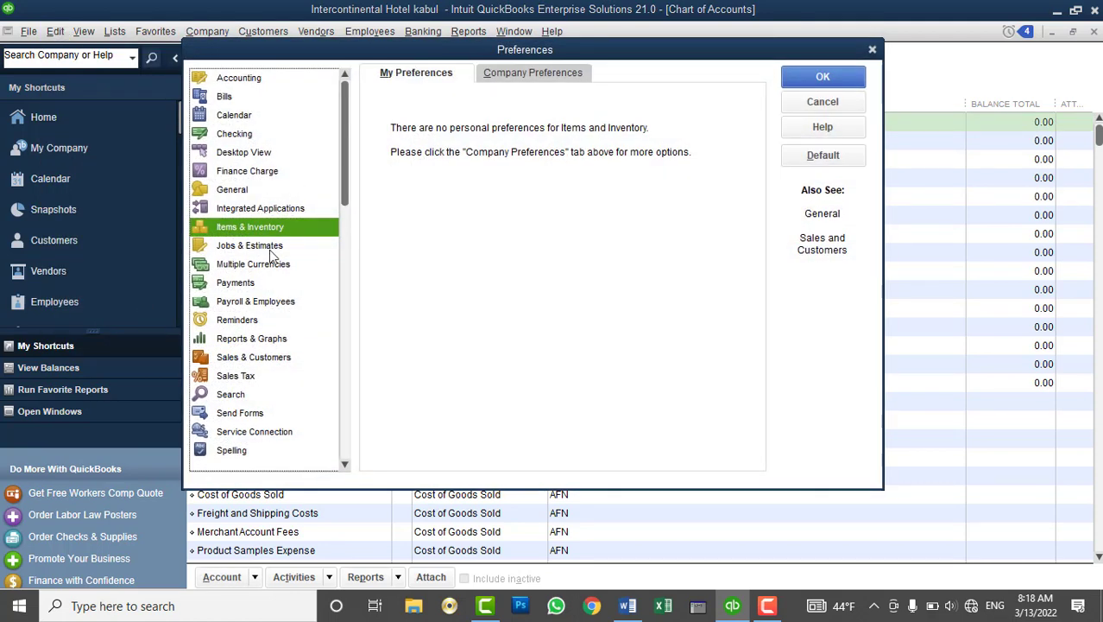
click(245, 267)
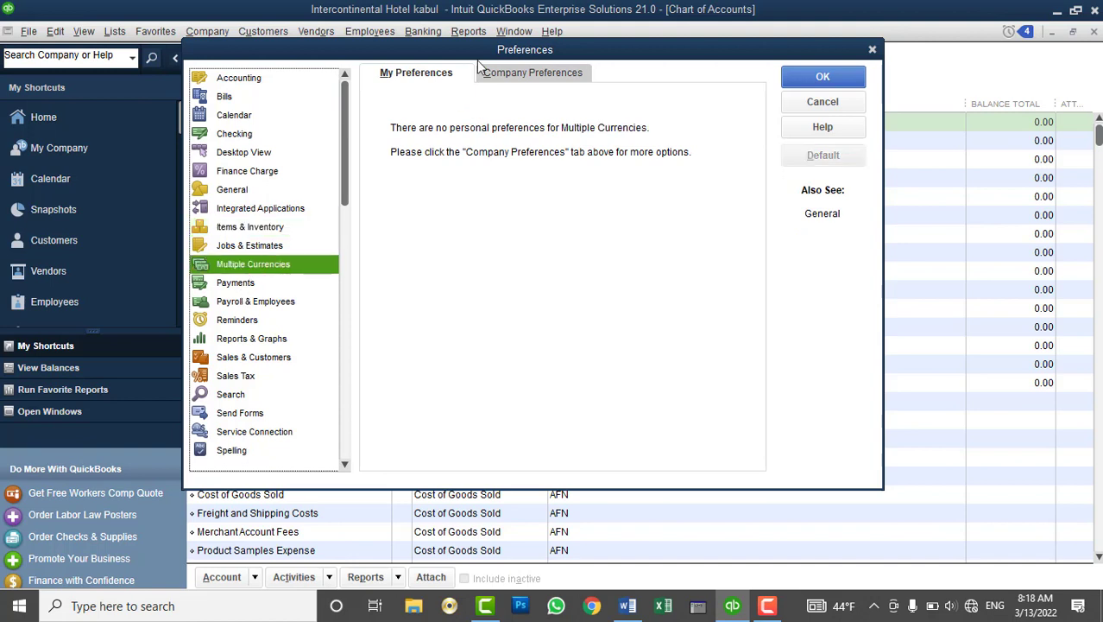
click(518, 74)
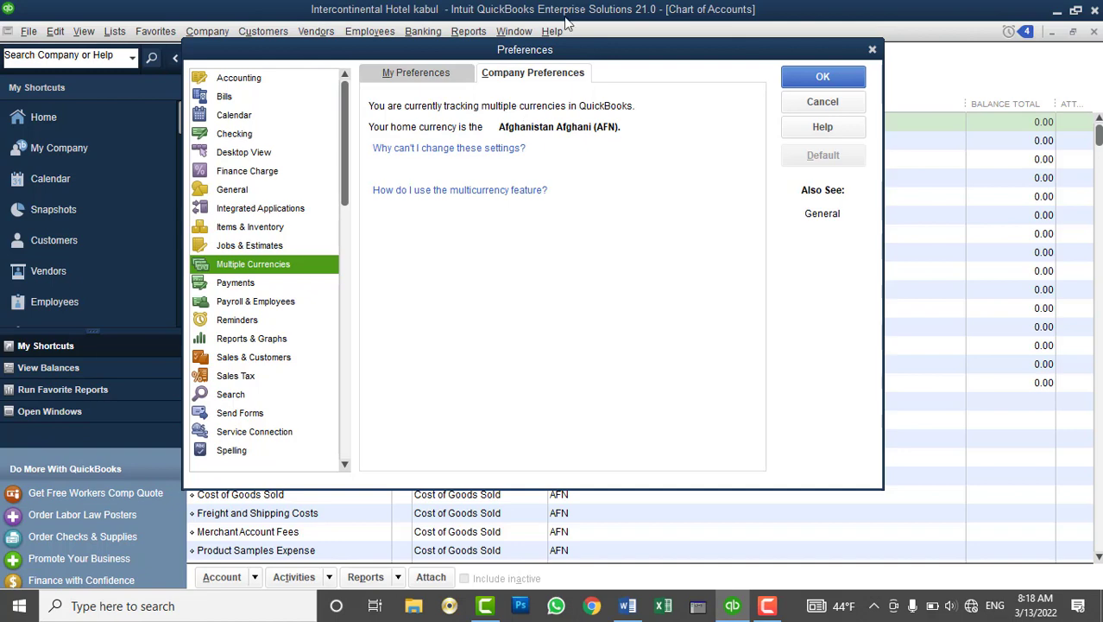
click(822, 102)
click(29, 31)
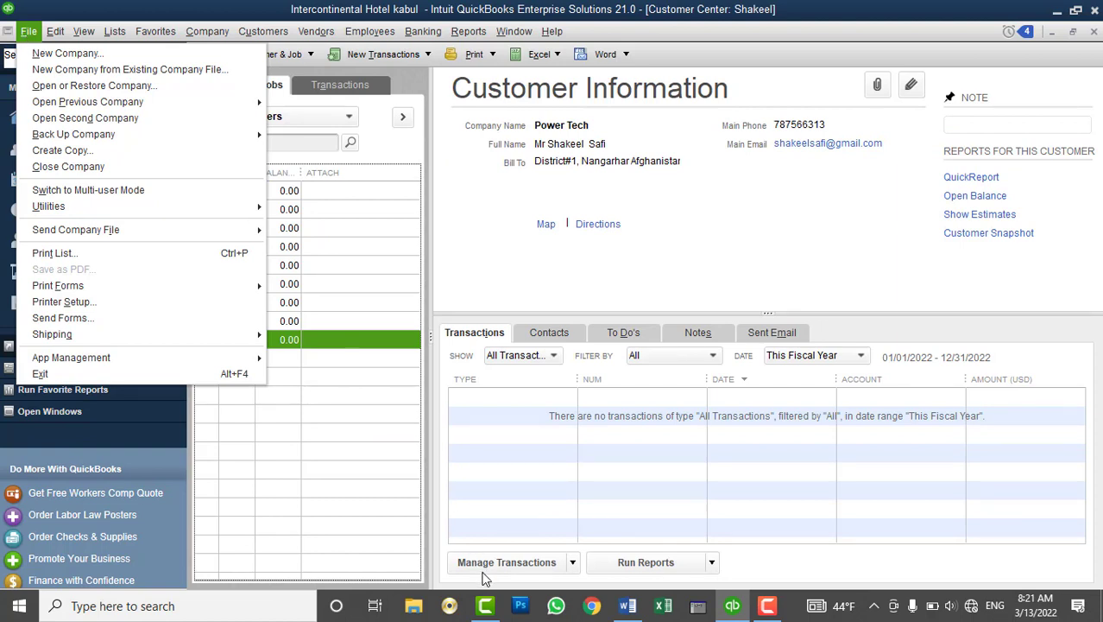
In E:\QB Company file, confirm the Intercontinental Hotel kabul 03-13-2022 Copy file exists, then close Explorer
click(413, 605)
click(62, 339)
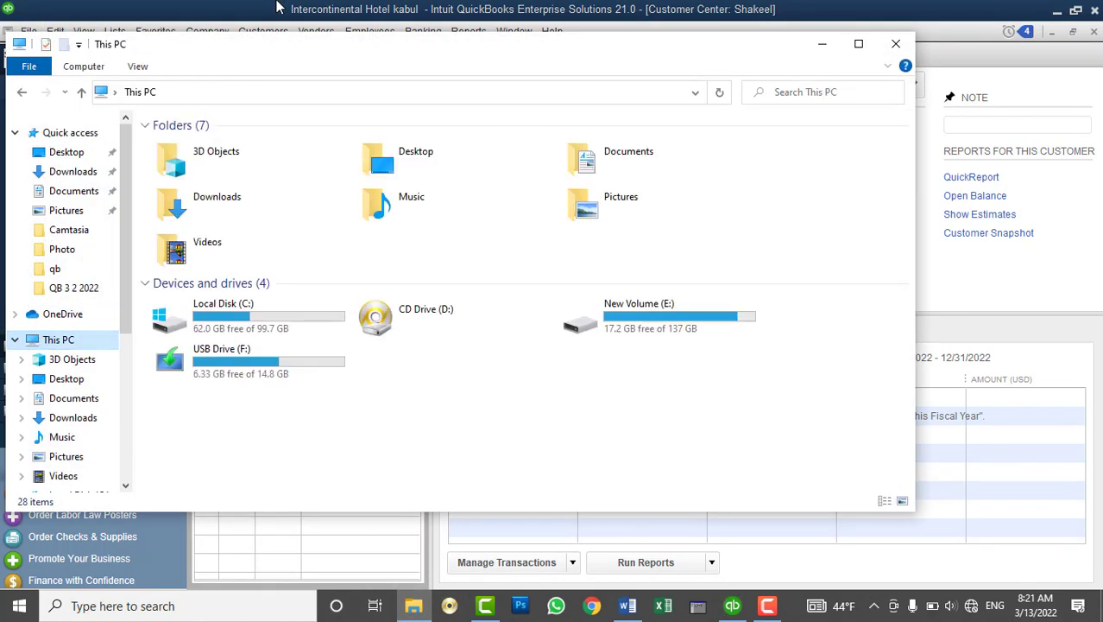
double_click(273, 44)
double_click(655, 247)
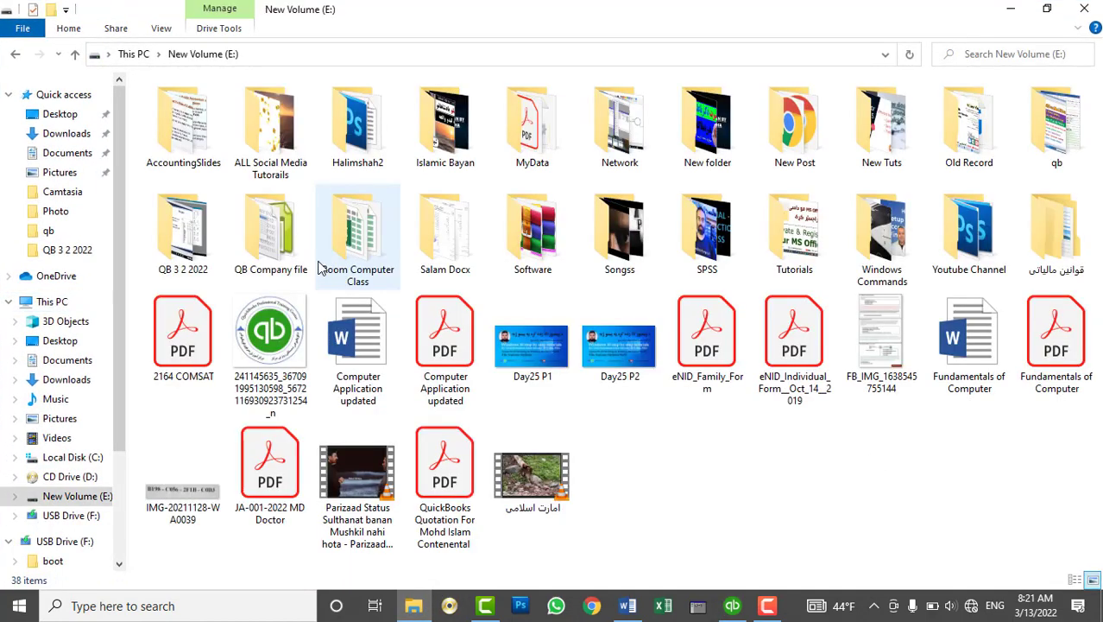
double_click(271, 262)
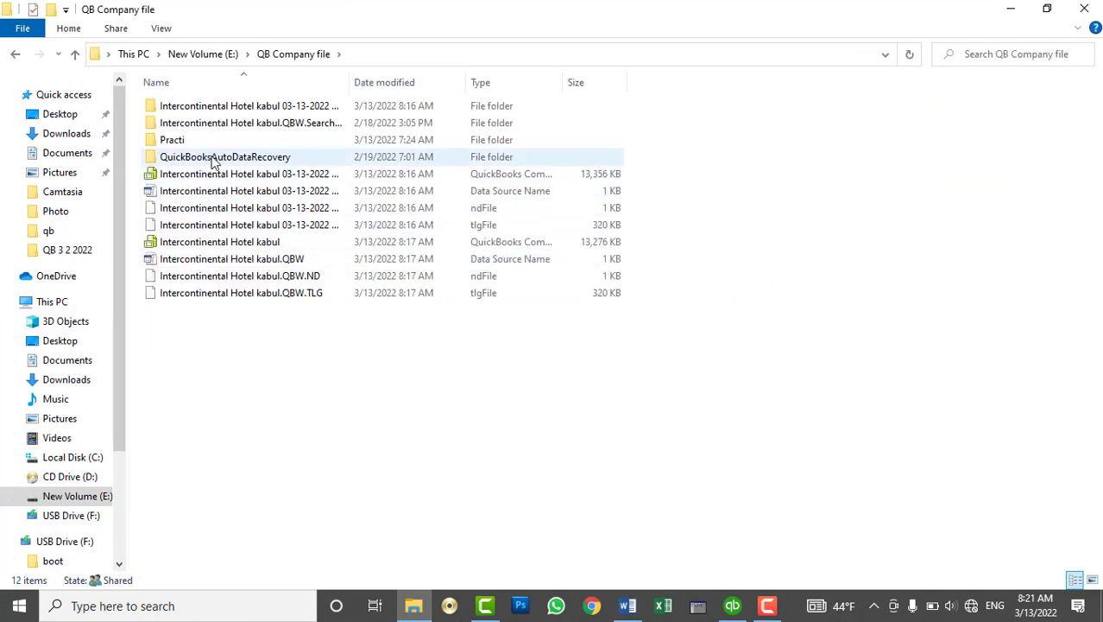
drag(358, 82, 584, 82)
click(570, 140)
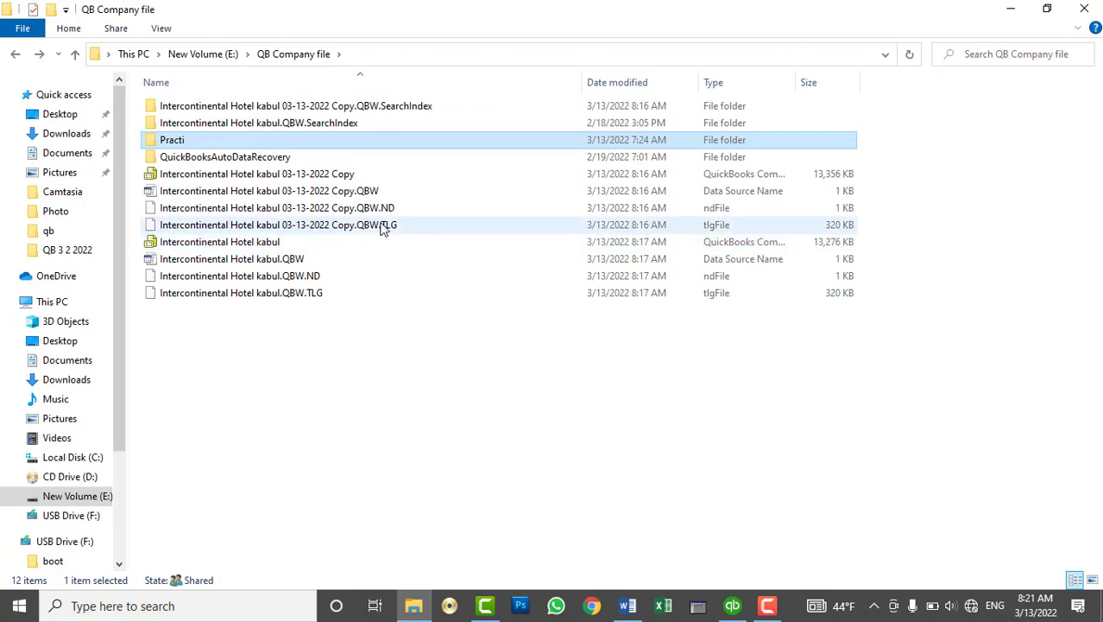
click(349, 176)
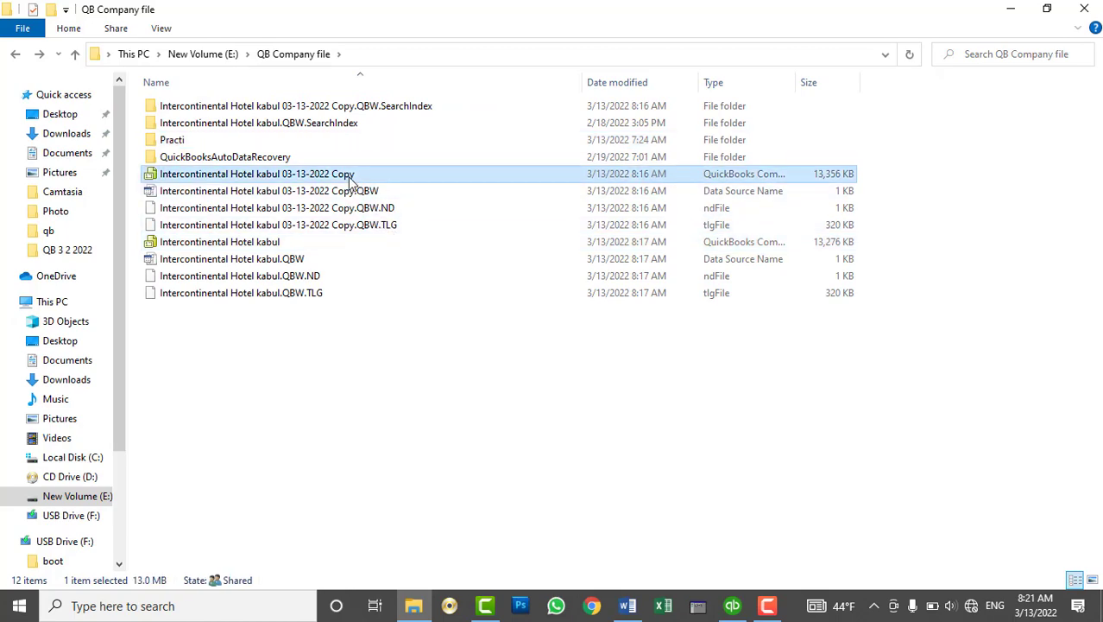
click(1084, 9)
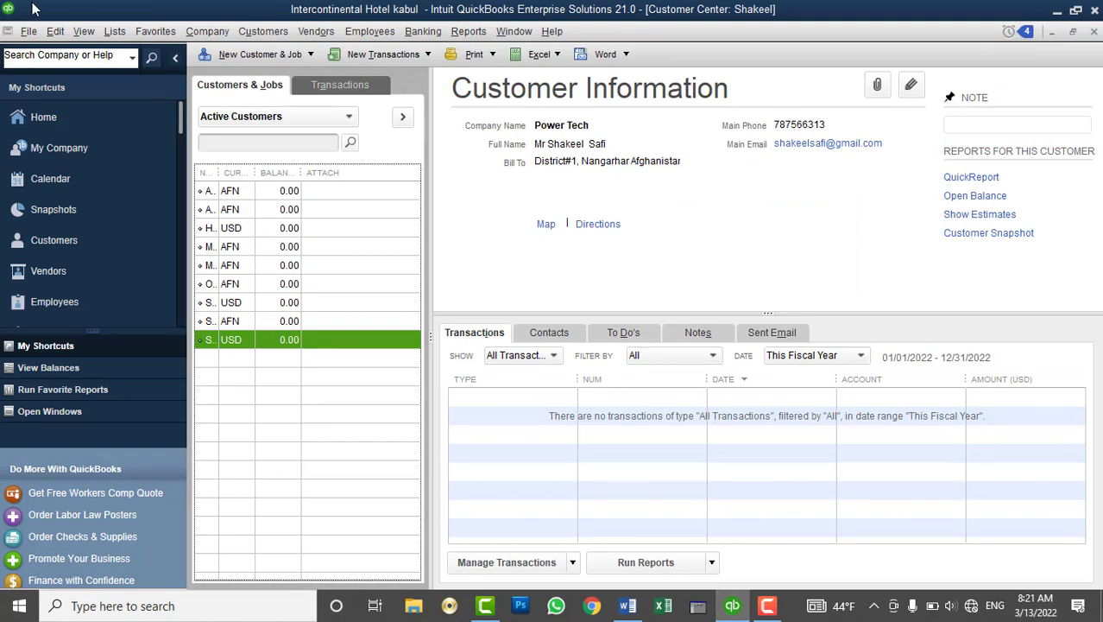
Dismiss the File menu and close the Customer Center after briefly reopening it
click(28, 31)
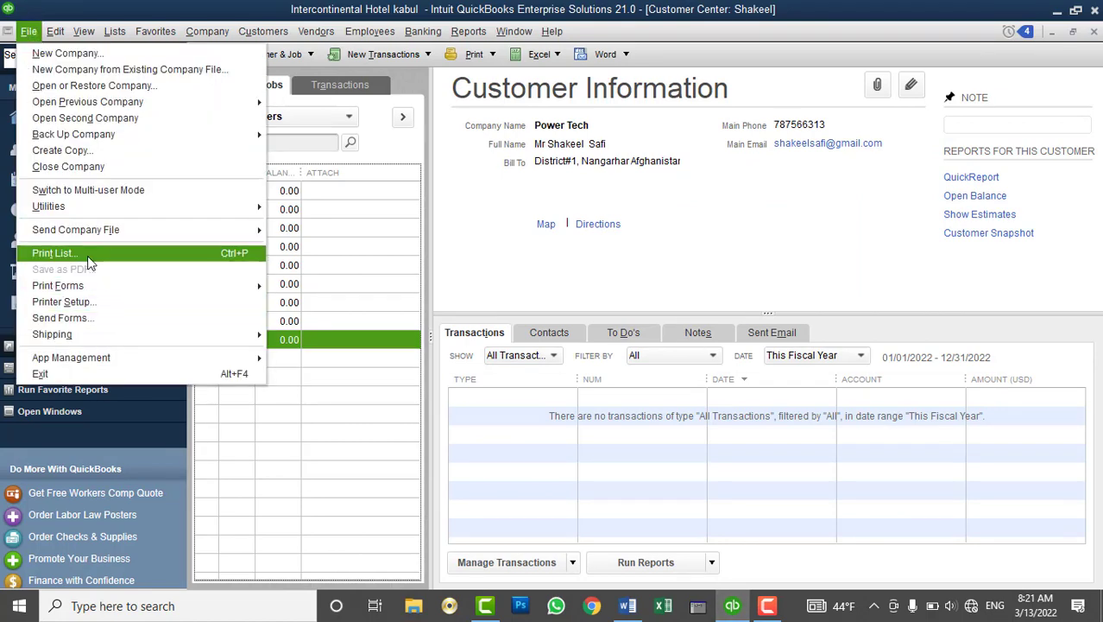
click(1090, 45)
click(1095, 31)
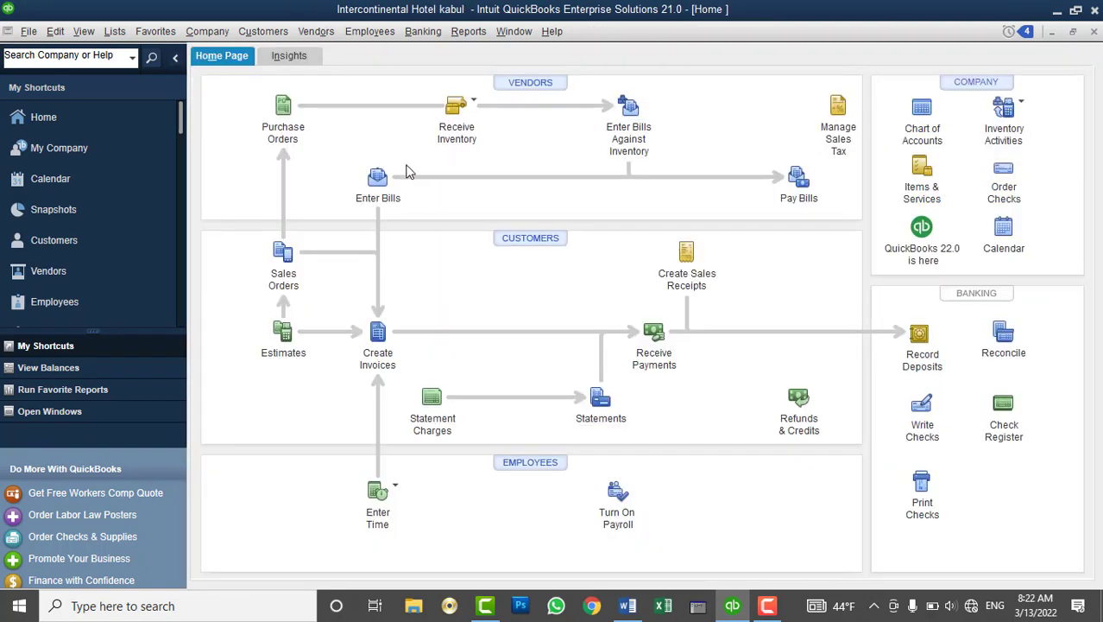
click(533, 242)
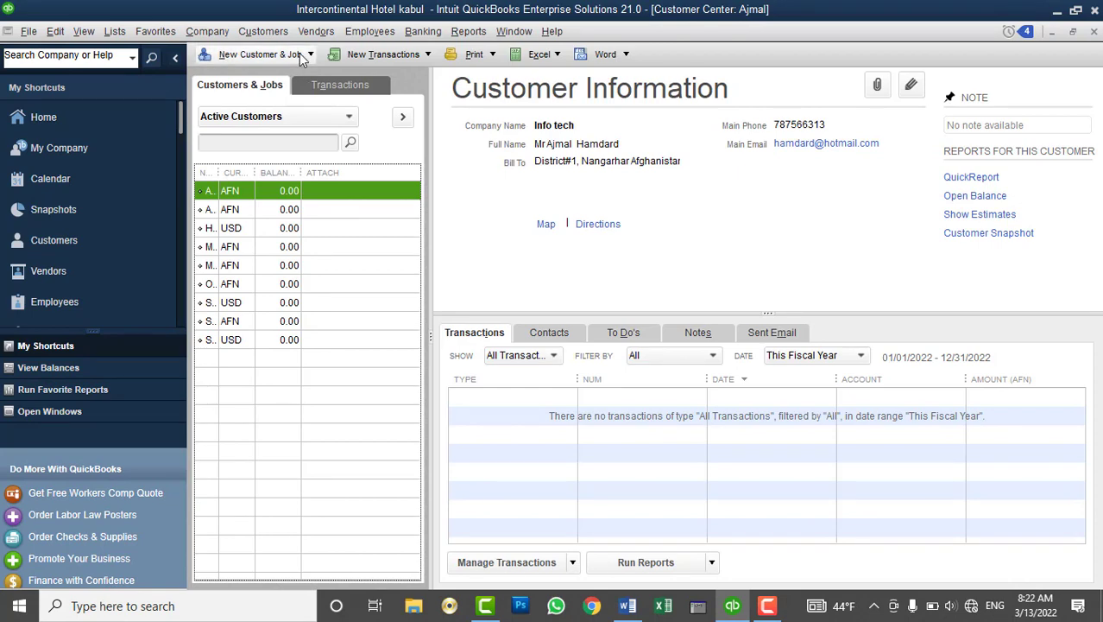
click(304, 53)
click(393, 54)
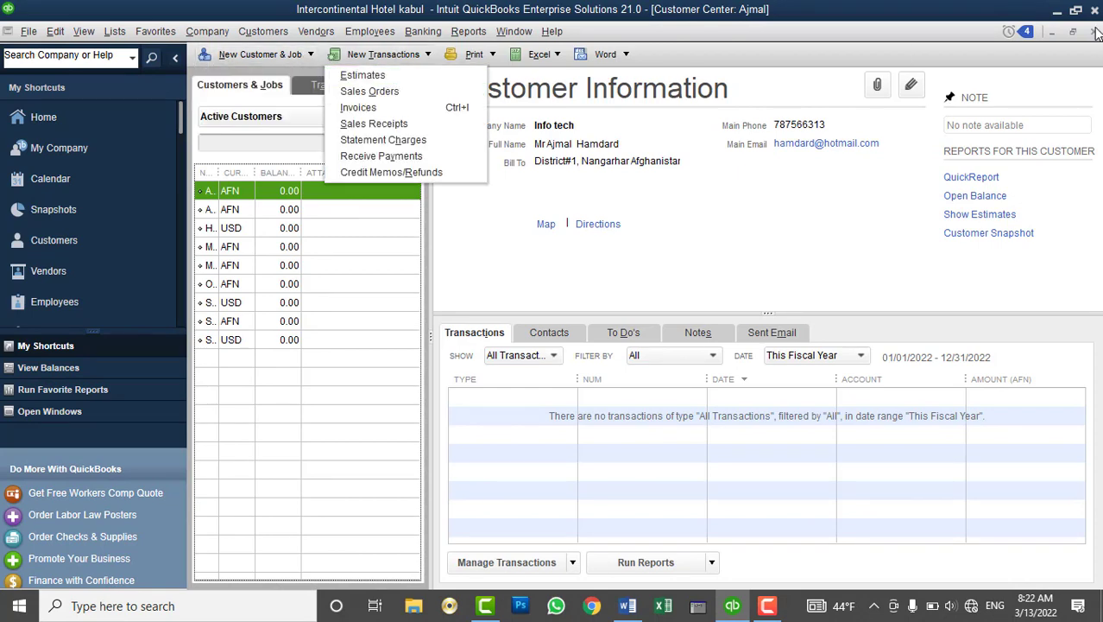
click(1094, 31)
Minimize QuickBooks so the Windows desktop is showing
click(1053, 10)
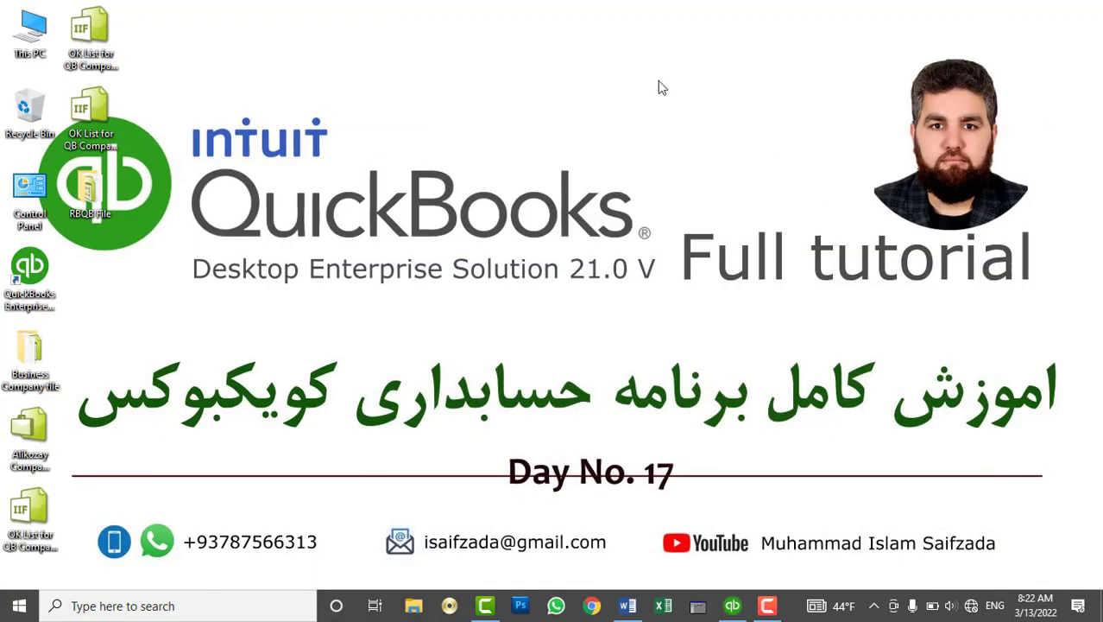
click(735, 606)
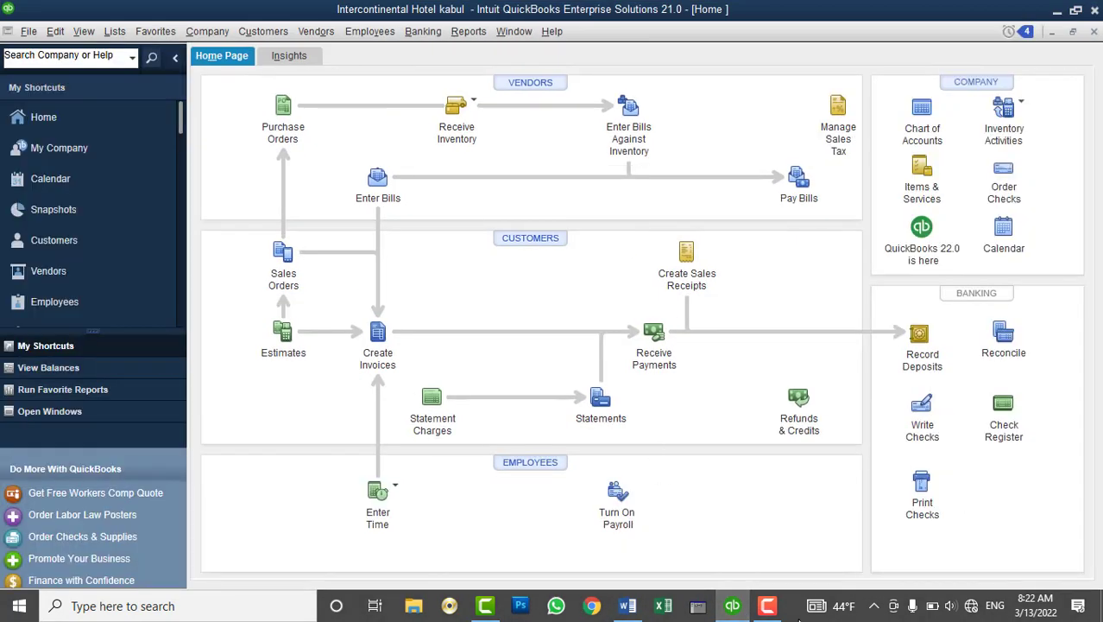
click(732, 607)
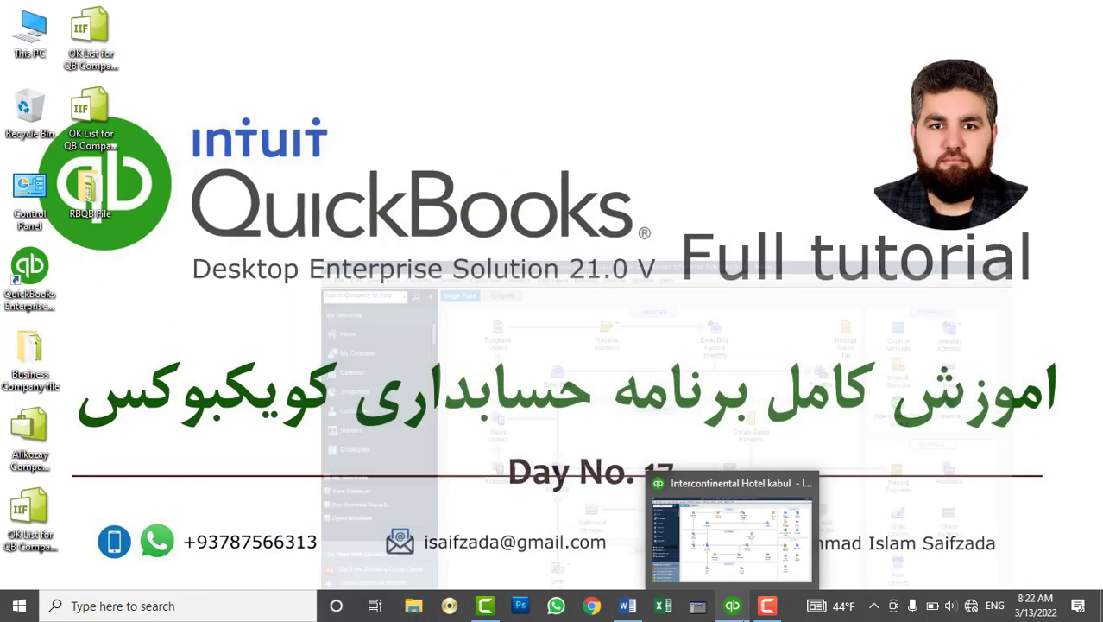